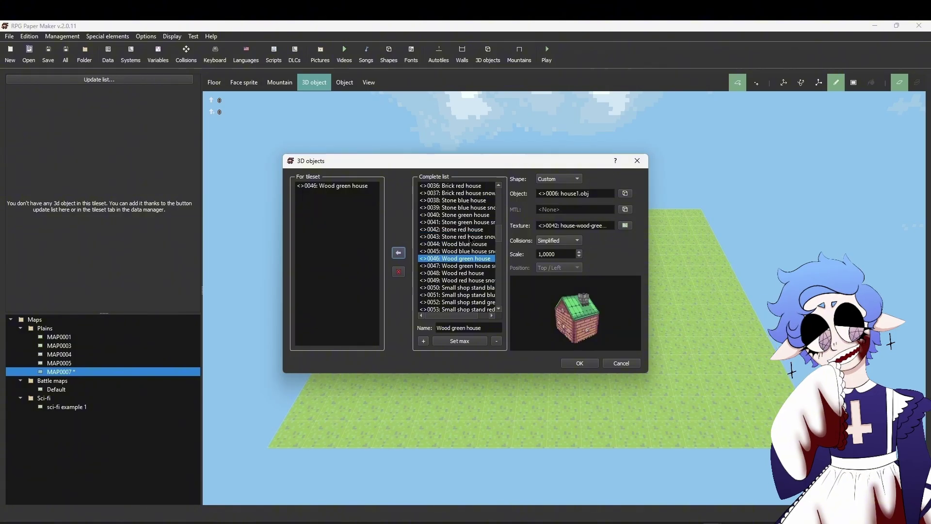
Add the Stone red house and the Brick blue house to the tileset's 3D objects and confirm the list
left_click(471, 230)
left_click(399, 254)
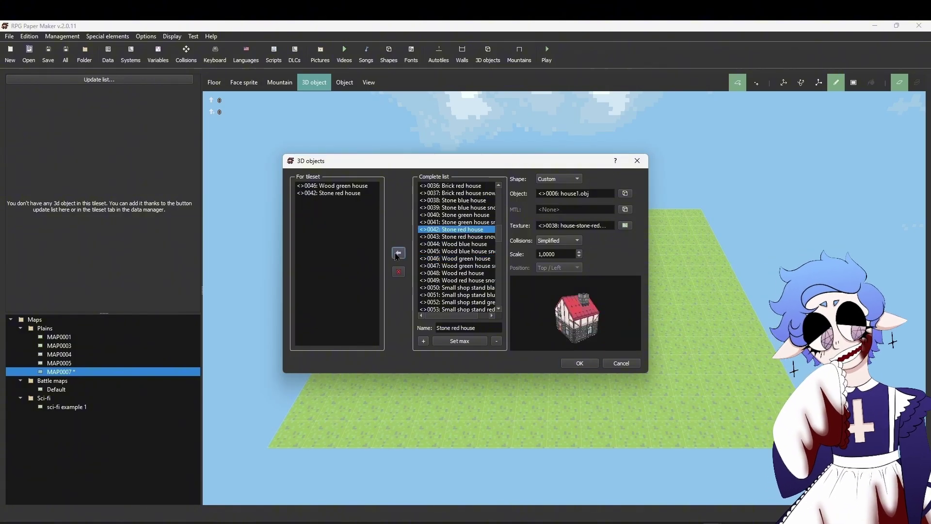
scroll(475, 226, "up", 2)
left_click(473, 215)
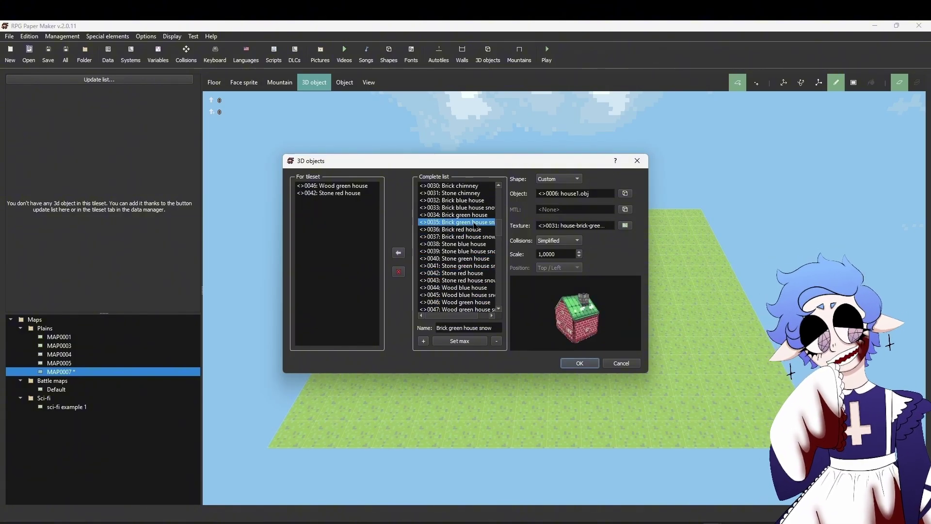
left_click(475, 201)
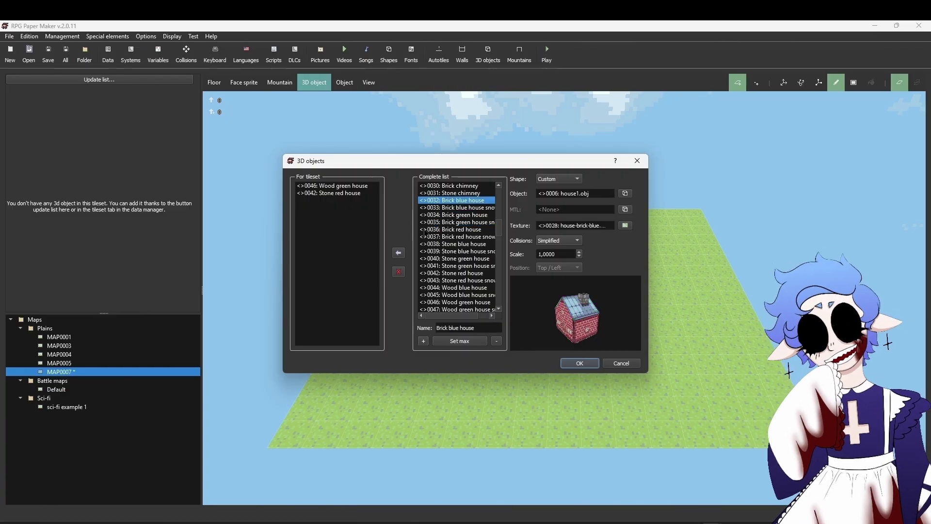
left_click(399, 256)
left_click(580, 364)
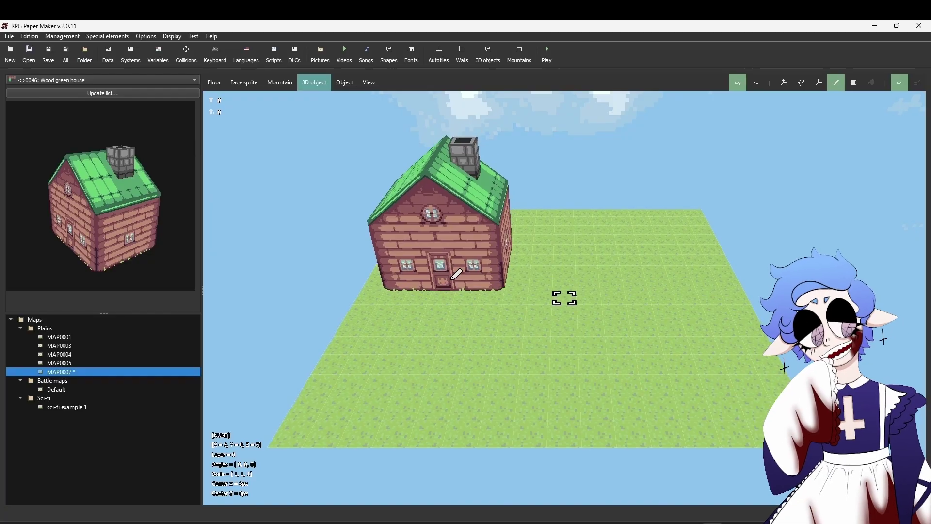
Place the Stone red house beside the green-roofed house and set the hero's position on the grass in front of them
left_click(154, 80)
left_click(156, 90)
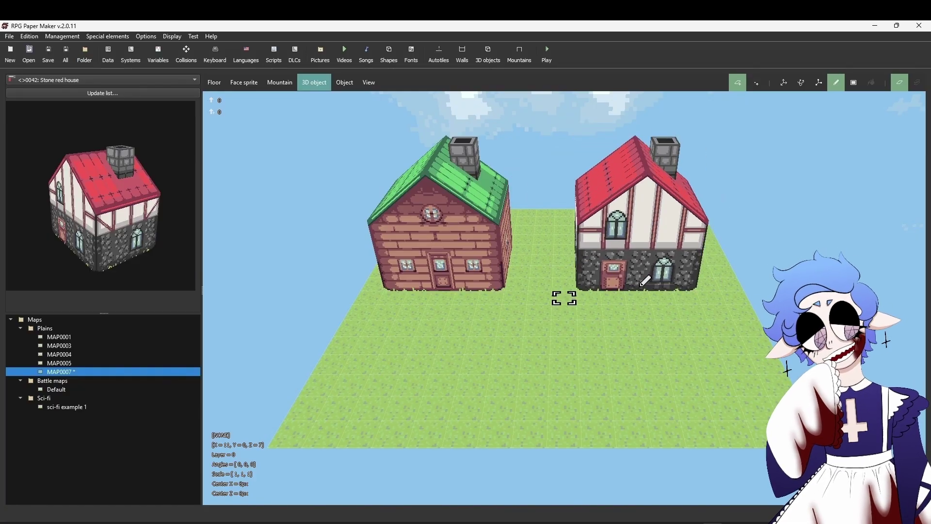
left_click(349, 84)
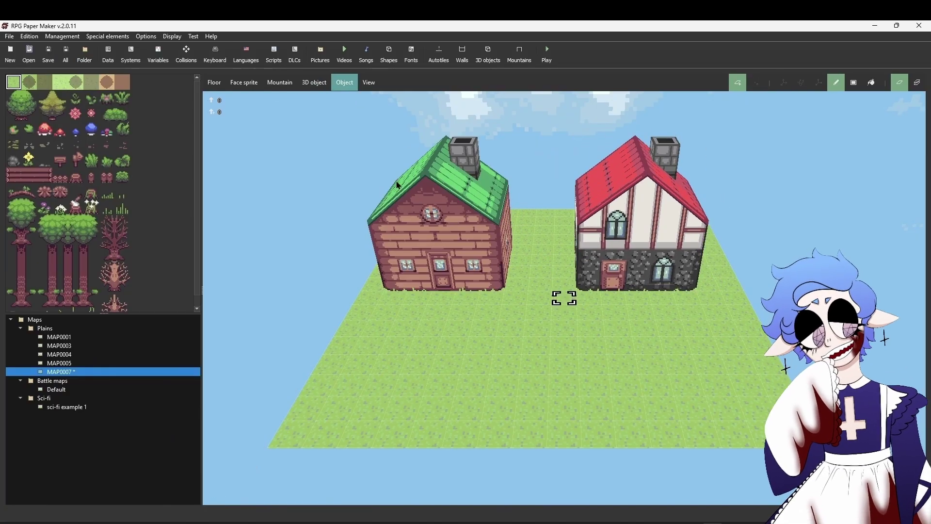
right_click(532, 356)
left_click(558, 420)
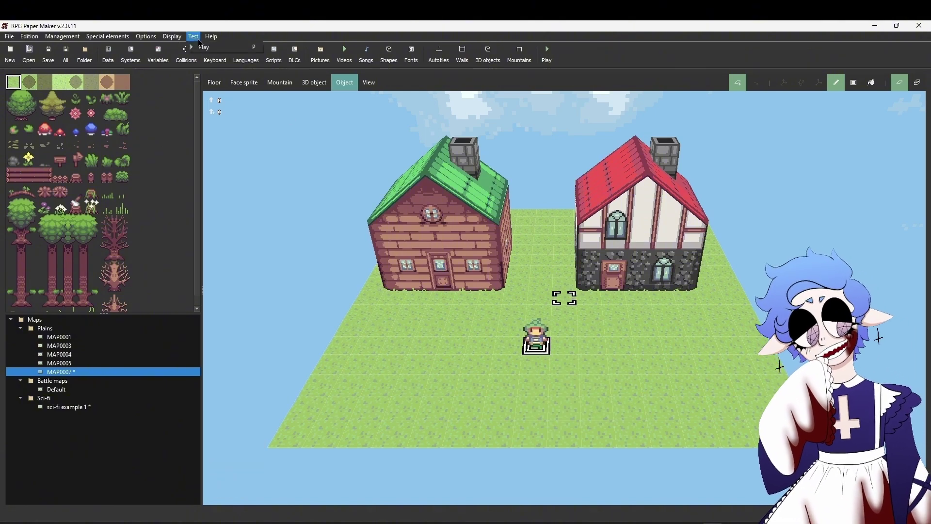
Run a play test of the project and start a new game
left_click(193, 36)
left_click(228, 48)
left_click(455, 278)
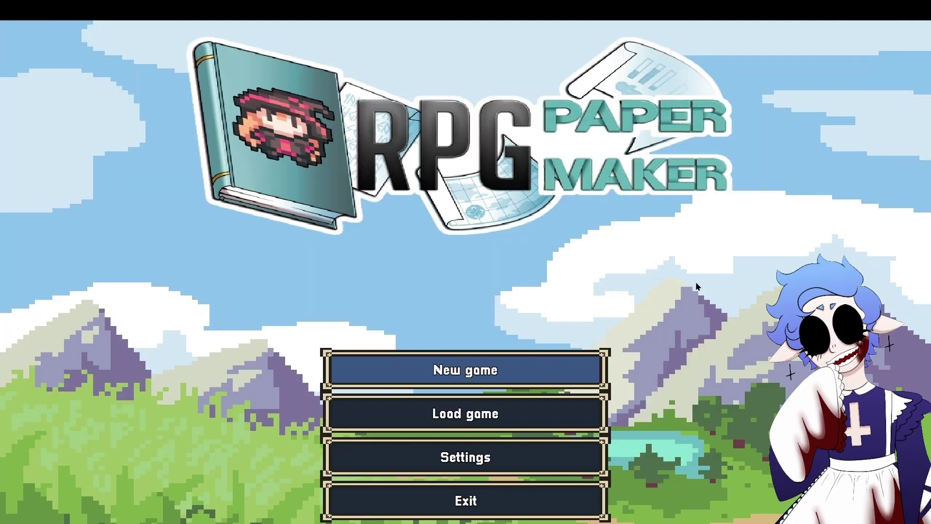
key("Return")
Walk the hero around both houses and rotate the camera to examine them from all sides
key("a")
key("Right")
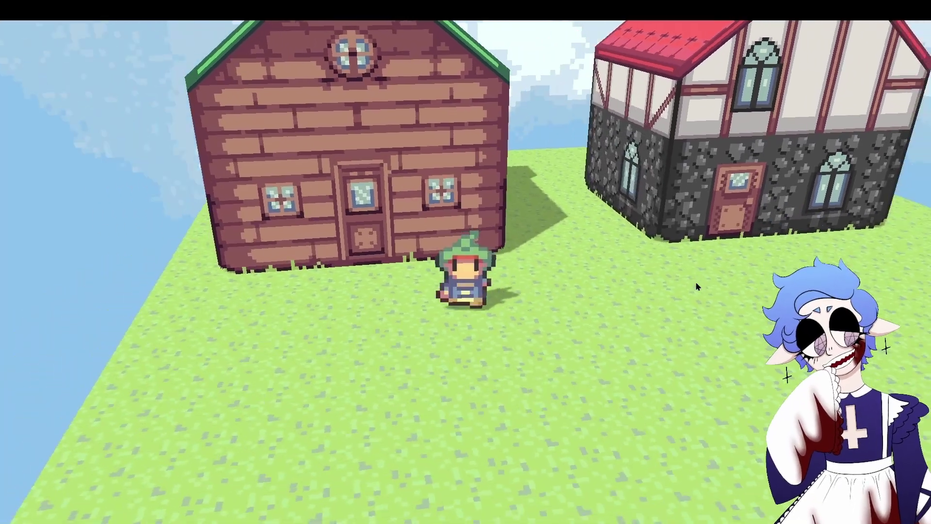
key("s")
key("a")
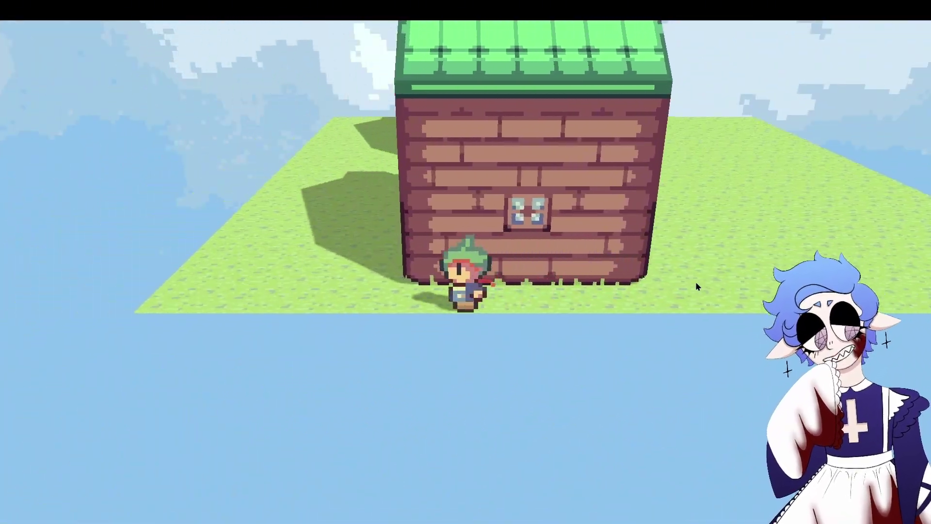
key("w")
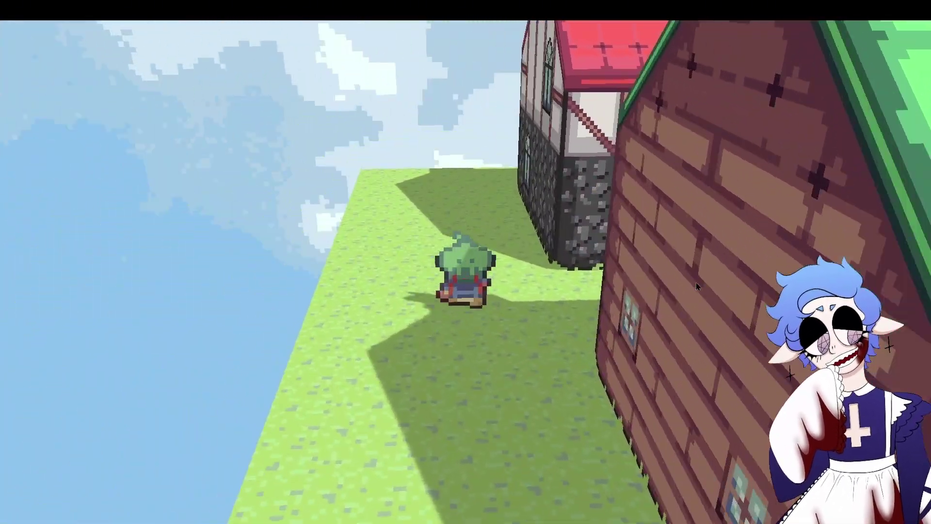
key("e")
key("a")
key("w")
key("e")
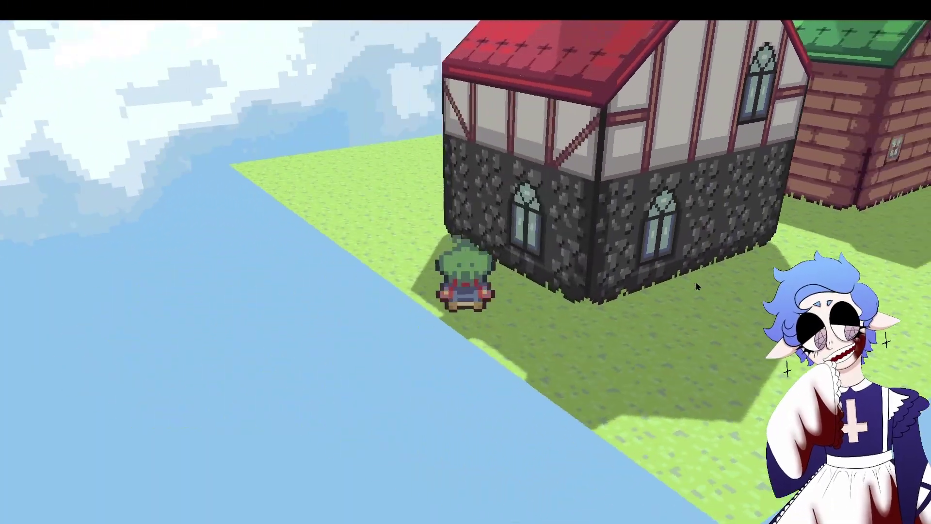
key("a")
key("w")
key("e")
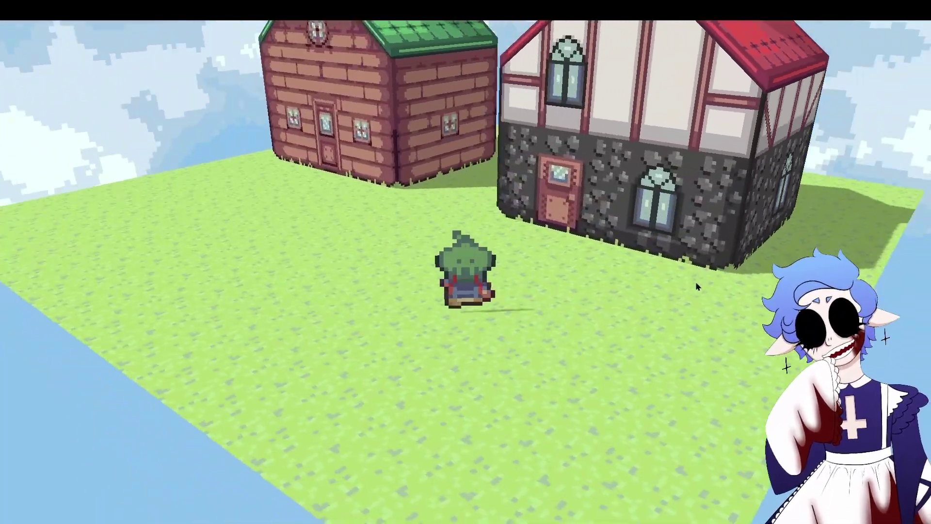
key("a")
key("s")
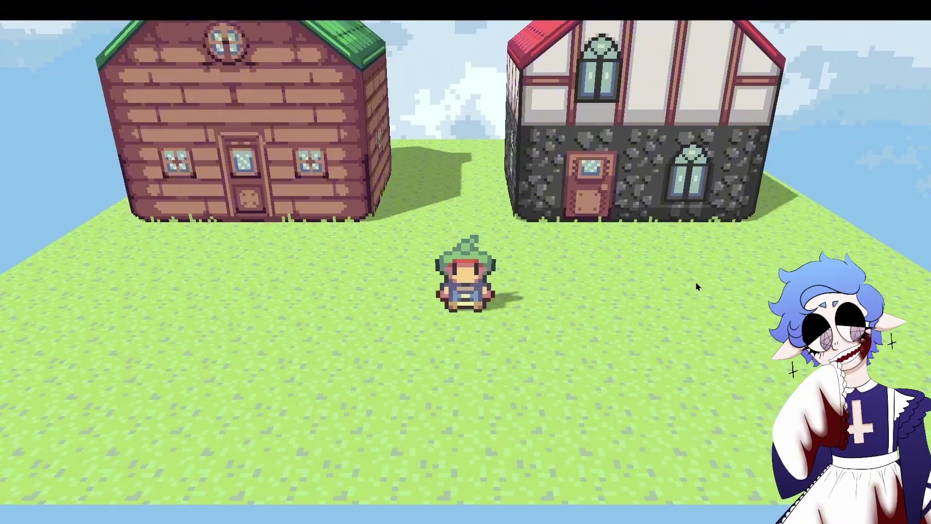
Leave the running game for the title screen and exit the play test
key("Escape")
left_click(221, 326)
left_click(440, 347)
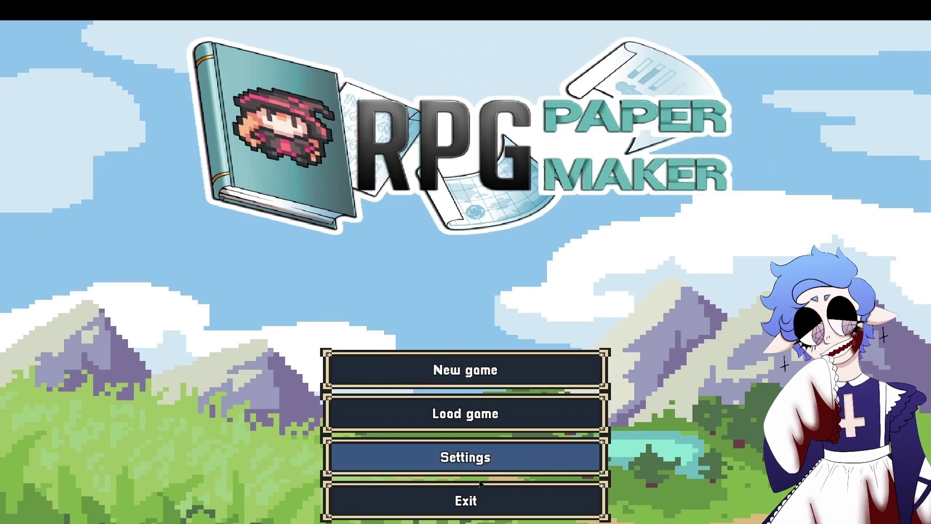
left_click(476, 501)
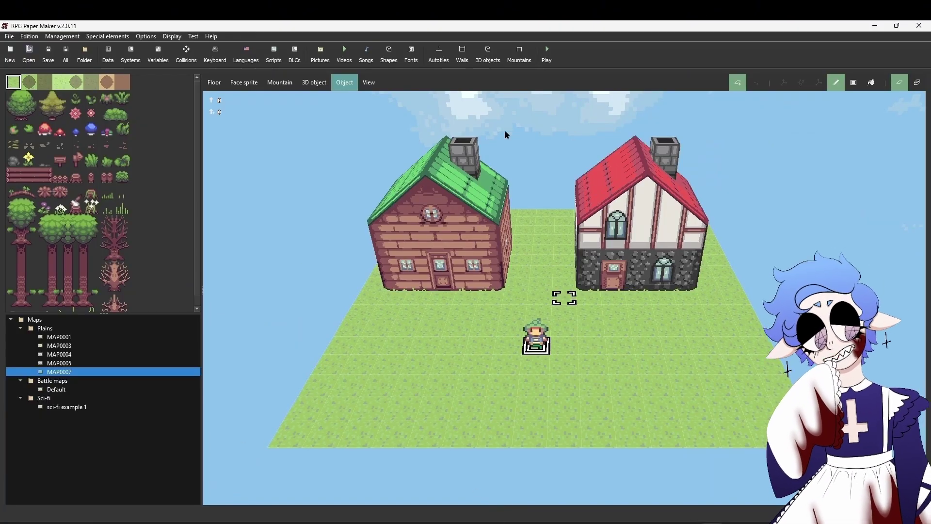
Open the tileset's 3D object list and examine the brick, stone and wood building models
left_click(319, 85)
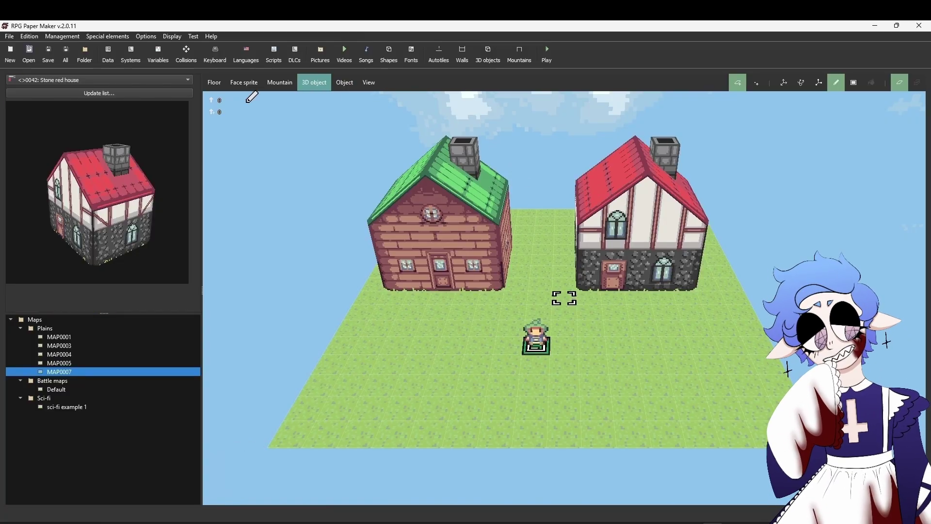
left_click(163, 95)
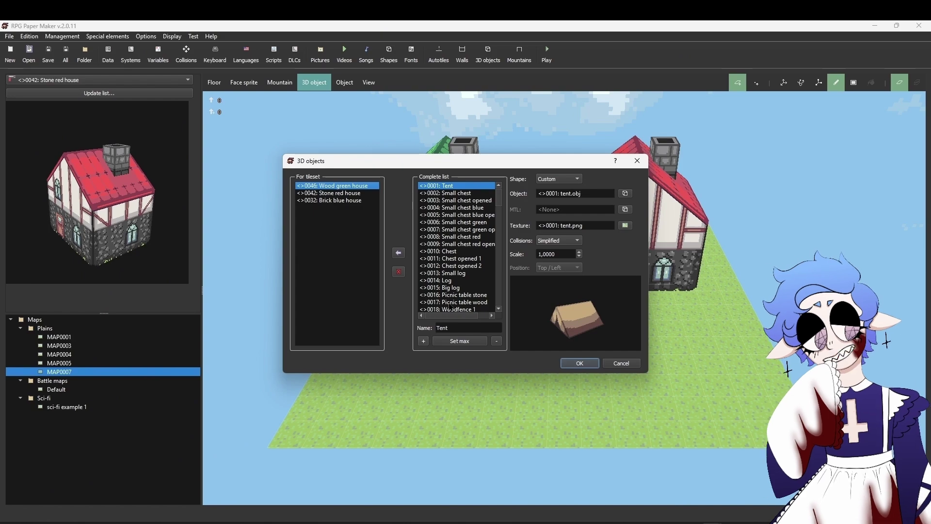
left_click_drag(499, 203, 501, 219)
left_click(472, 237)
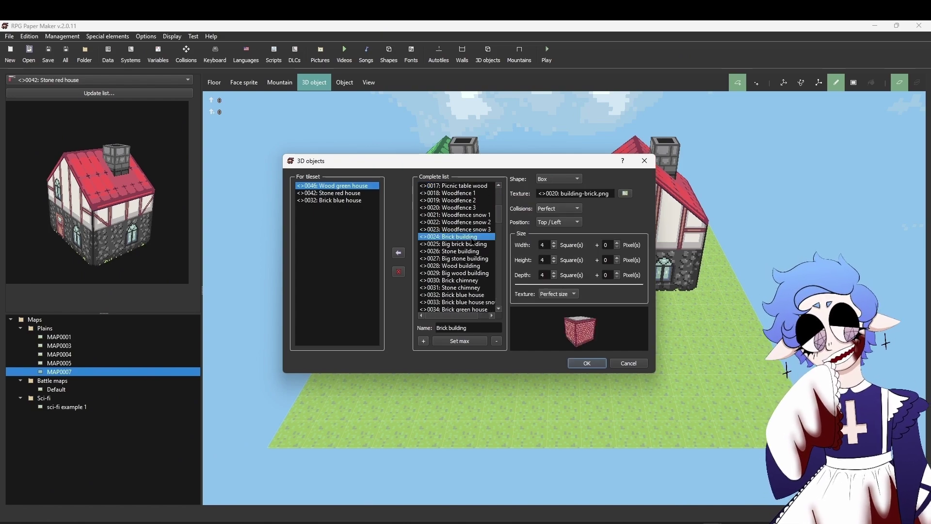
key("Down")
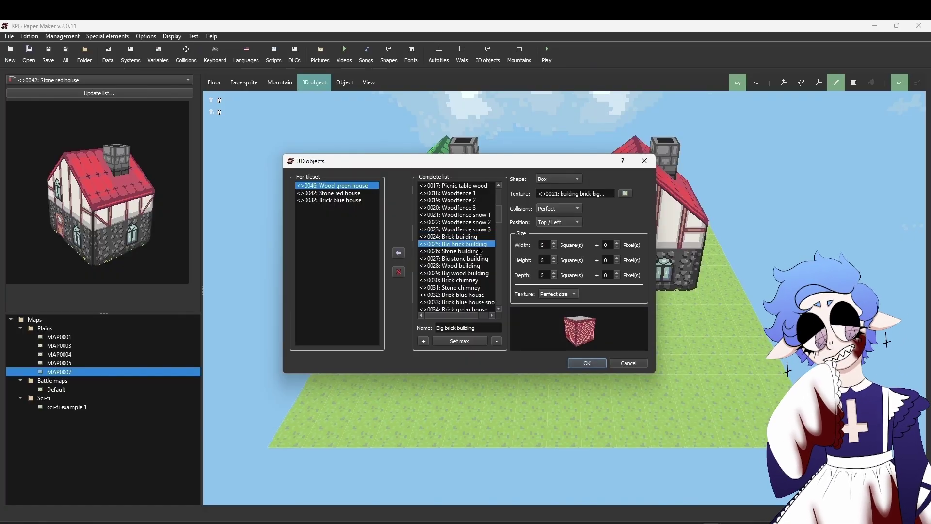
key("Down")
key("Down")
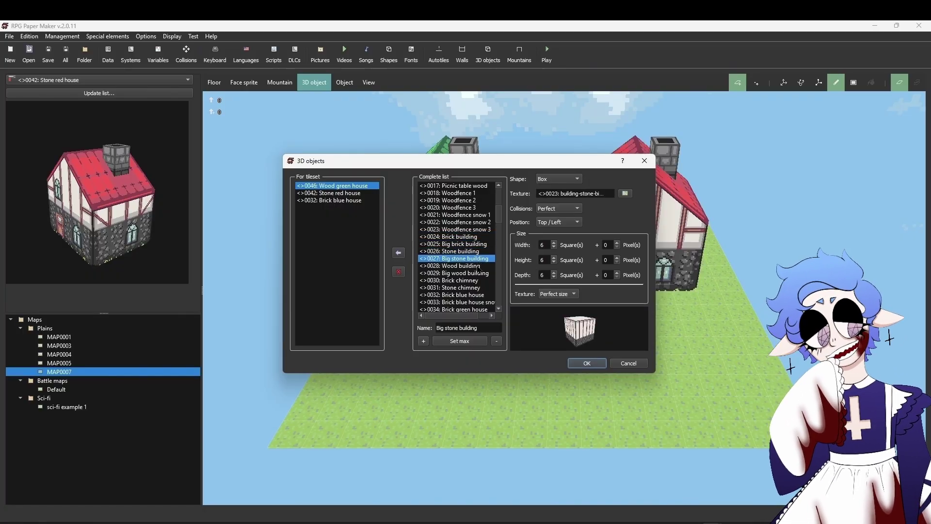
key("Down")
key("Down")
scroll(479, 270, "down", 2)
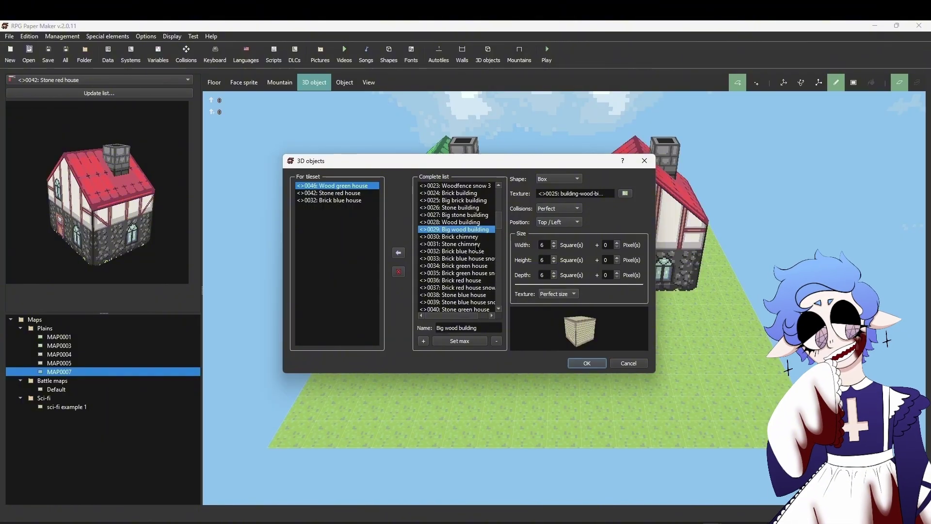
Add a new entry at the end of the complete 3D object list and paste a copy of the Stone red house into it
left_click(476, 252)
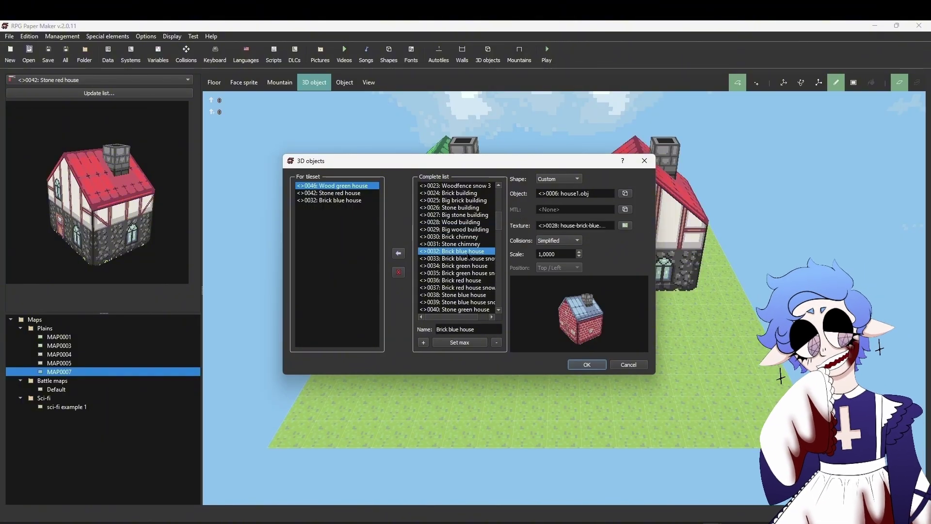
right_click(469, 257)
left_click(480, 269)
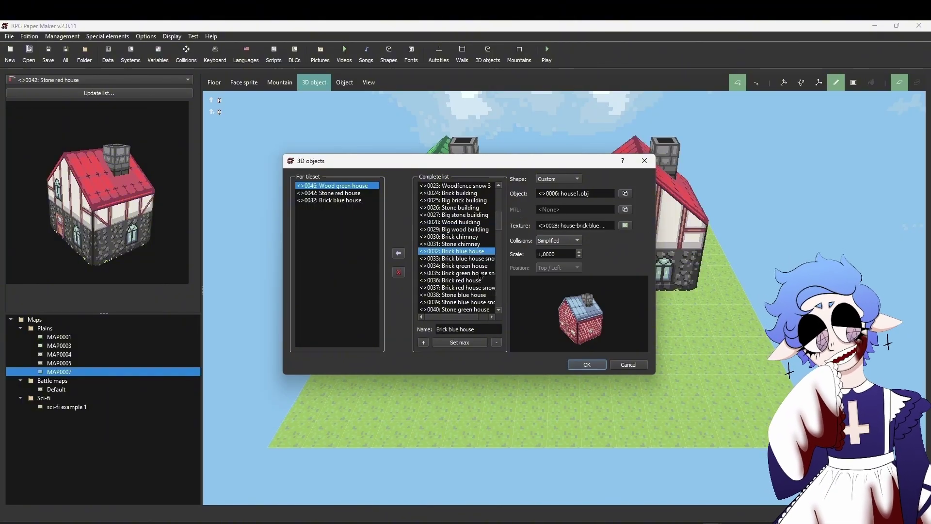
left_click(424, 343)
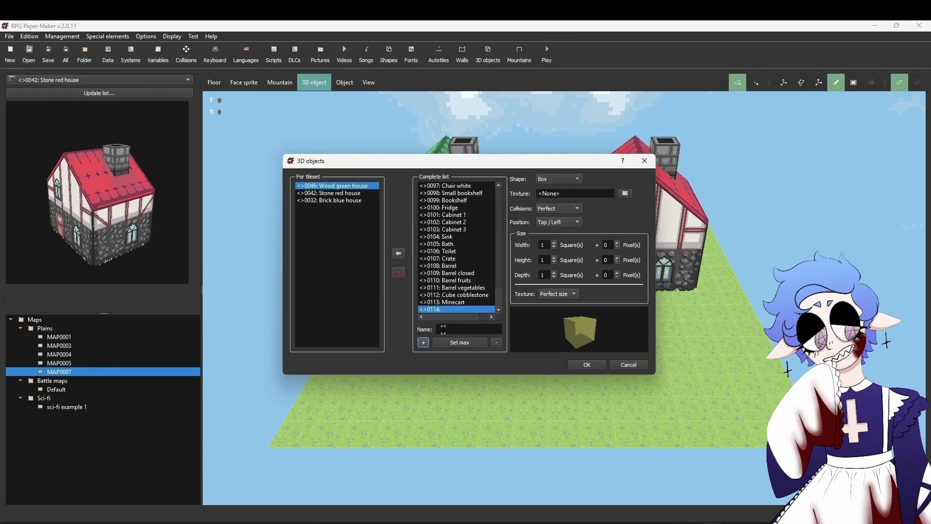
right_click(468, 309)
left_click(486, 332)
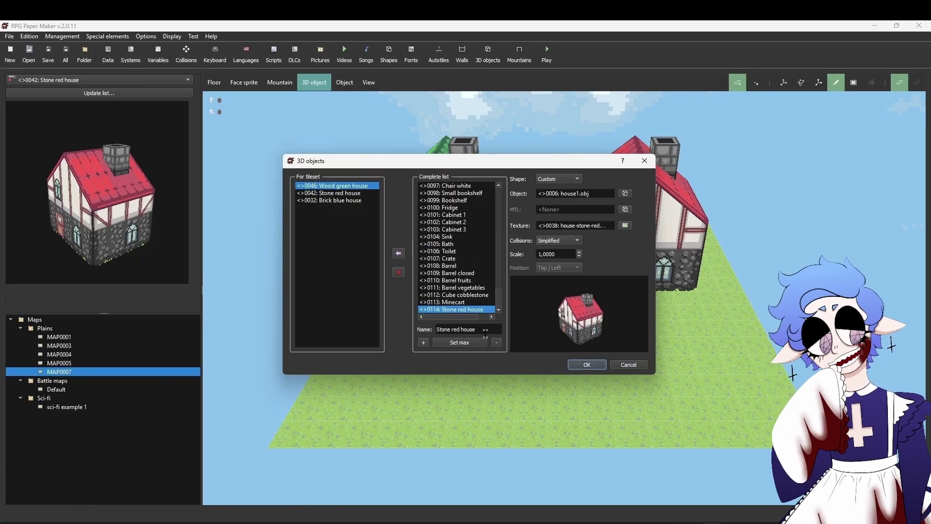
Paste the catios house PNG into the project's Objects3D texture folder and refresh the list of available pictures
left_click(624, 226)
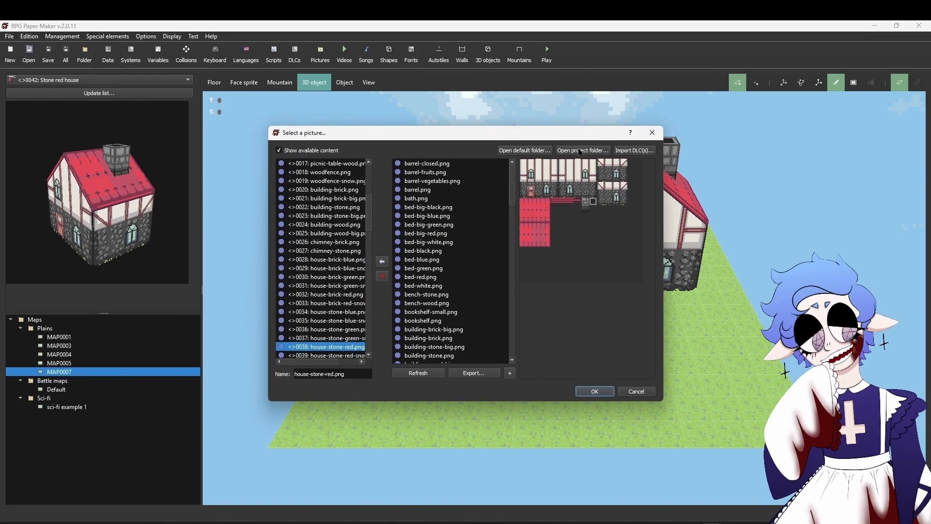
left_click(570, 150)
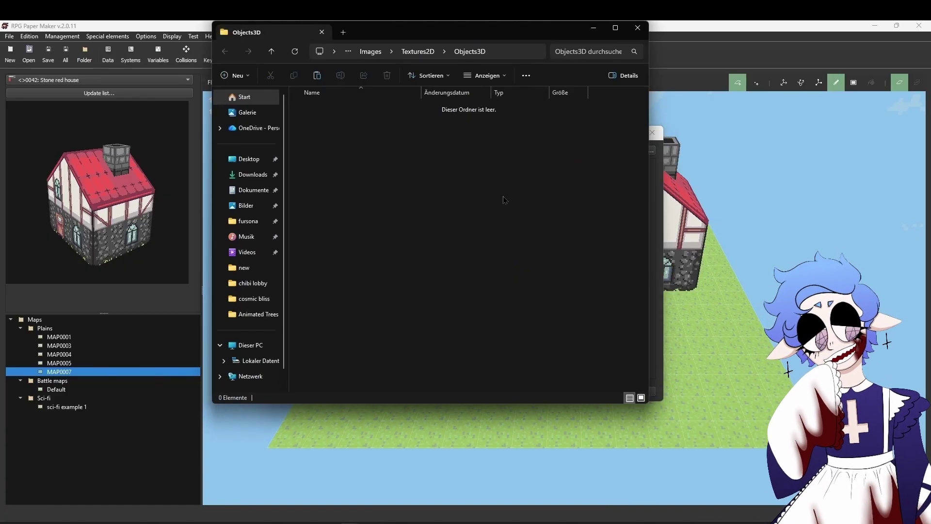
right_click(504, 197)
left_click(520, 208)
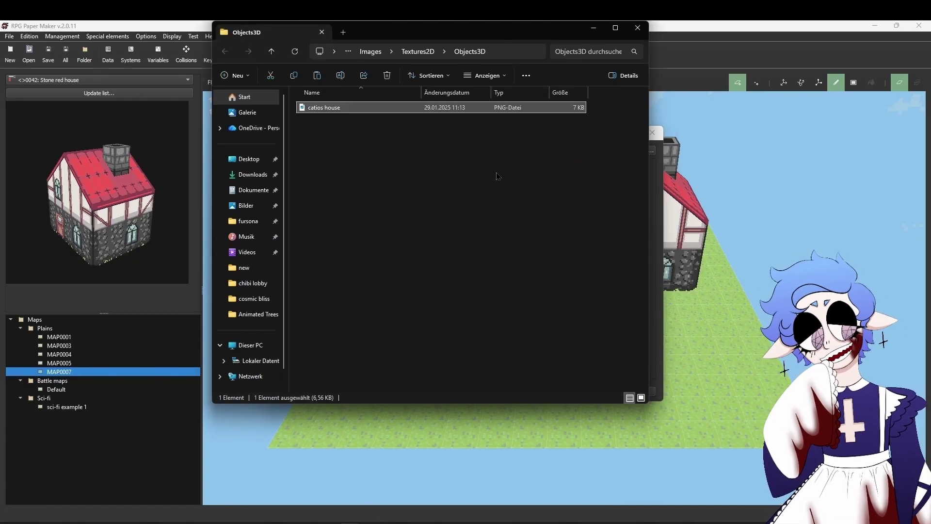
left_click(638, 28)
left_click(418, 373)
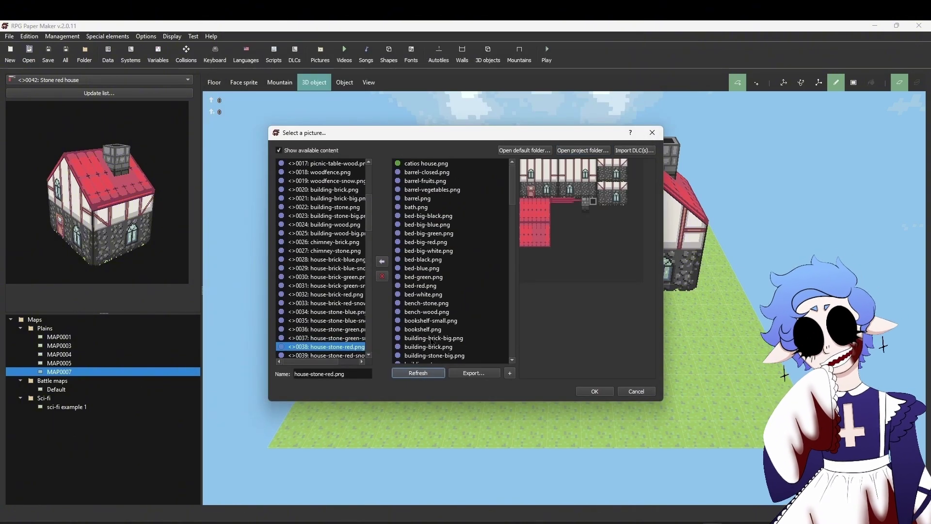
Add catios house.png to the project's pictures and assign it as the texture of the copied house
left_click(451, 166)
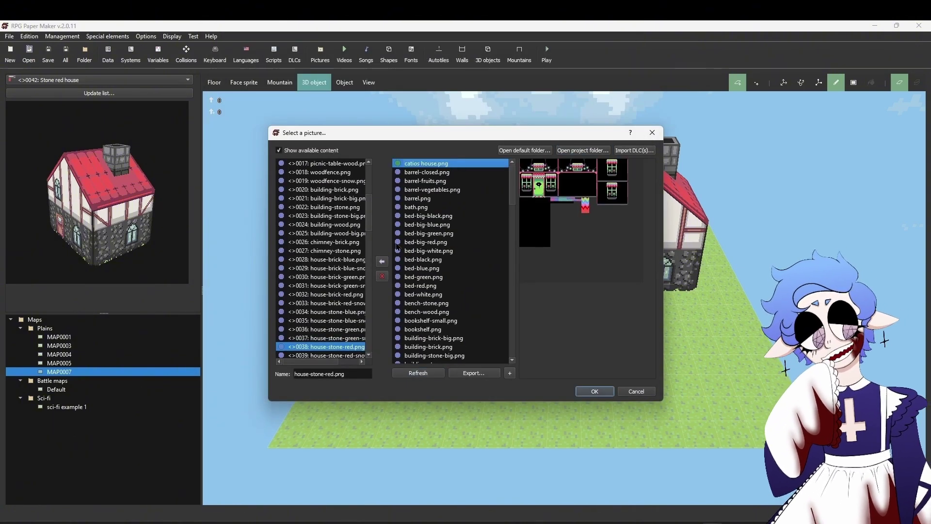
left_click(383, 263)
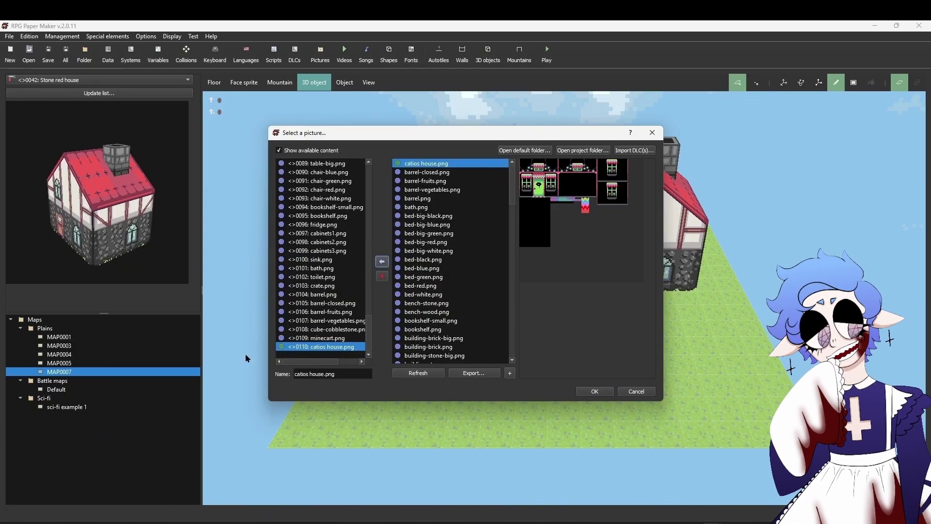
left_click(604, 393)
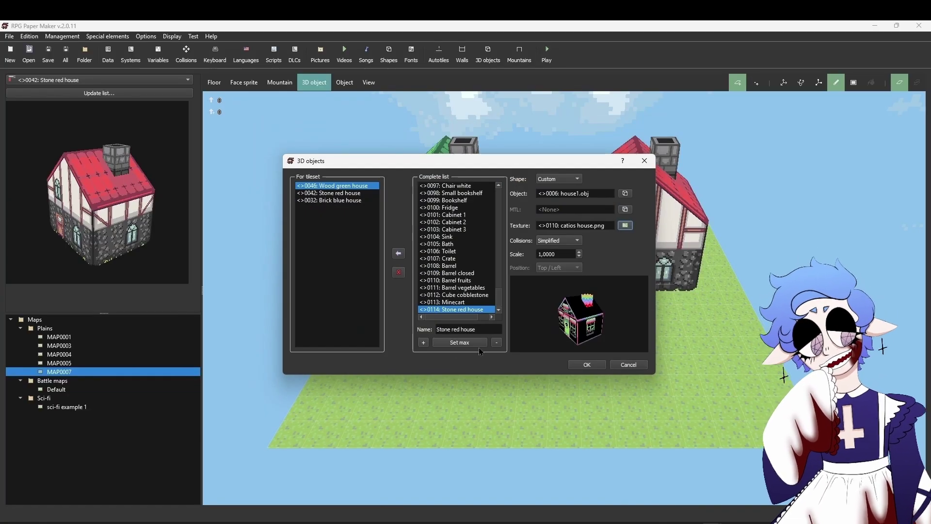
Rename the copied house object as "house 1"
left_click(490, 331)
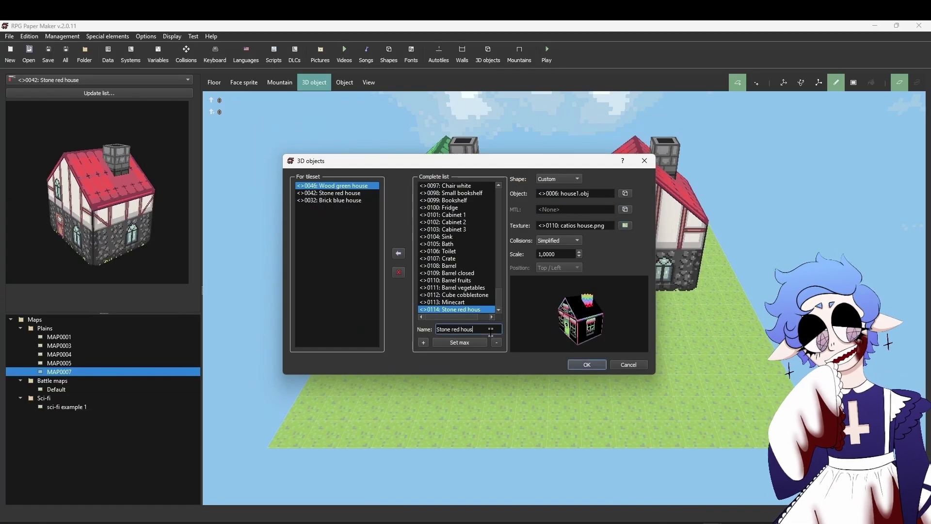
key("BackSpace")
key("BackSpace")
key("BackSpace")
key("BackSpace")
key("BackSpace")
key("BackSpace")
key("BackSpace")
key("BackSpace")
key("BackSpace")
key("BackSpace")
key("BackSpace")
key("BackSpace")
key("BackSpace")
key("BackSpace")
key("BackSpace")
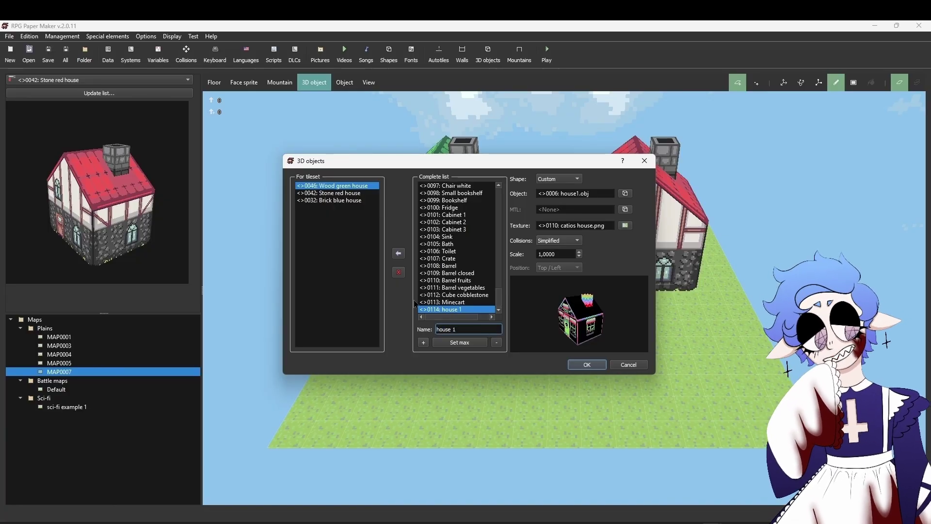
Add house 1 to the tileset's 3D objects and apply the changes
left_click(398, 253)
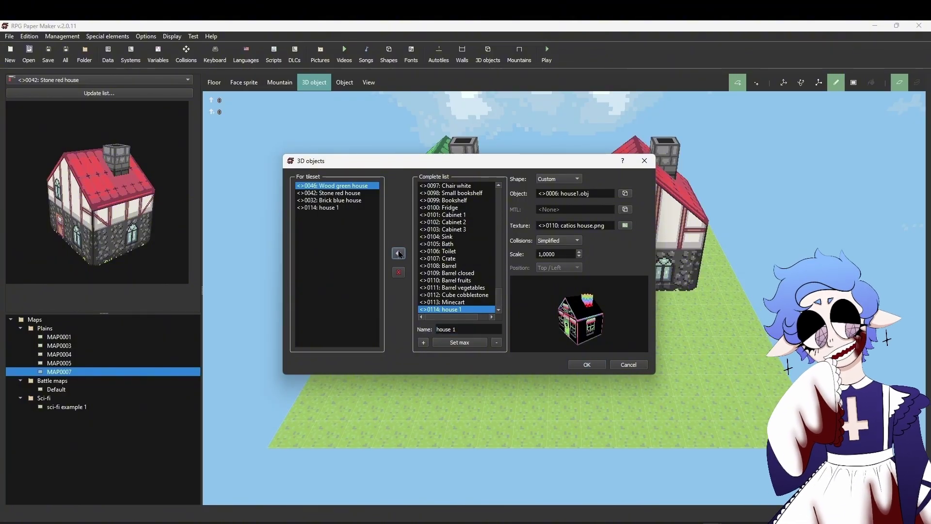
left_click(354, 207)
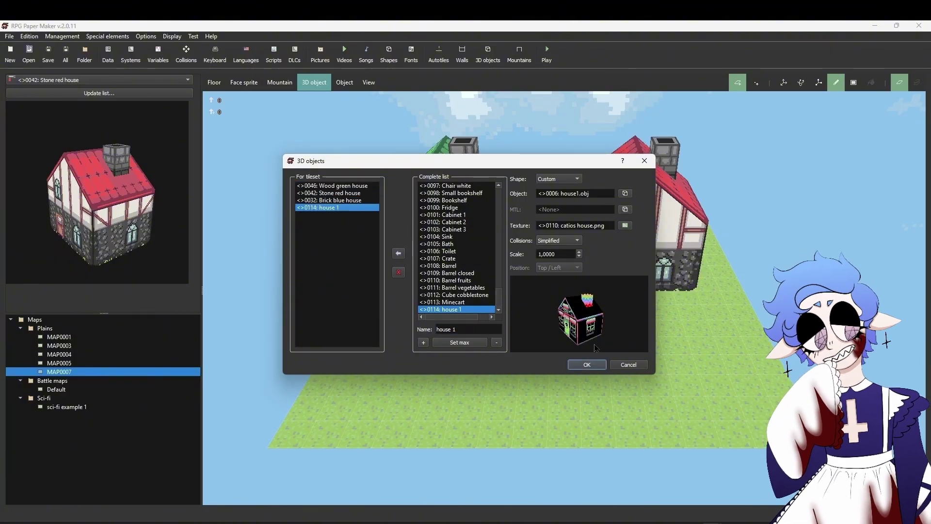
left_click(587, 364)
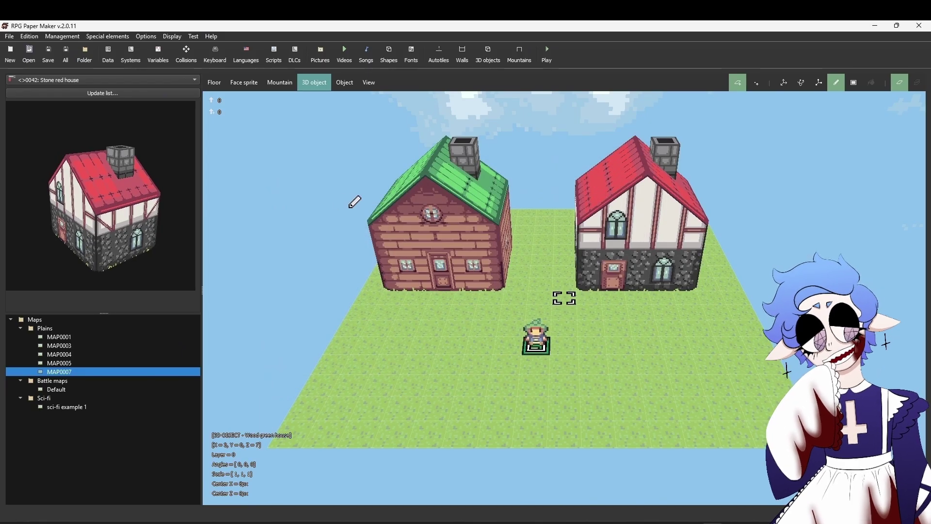
Replace the Wood green house on the map with house 1 at the same spot
left_click(168, 83)
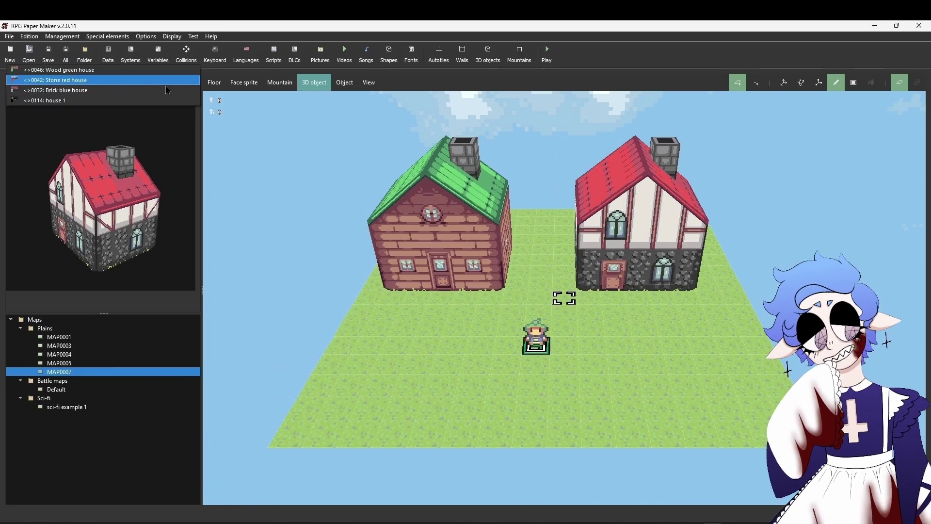
left_click(164, 100)
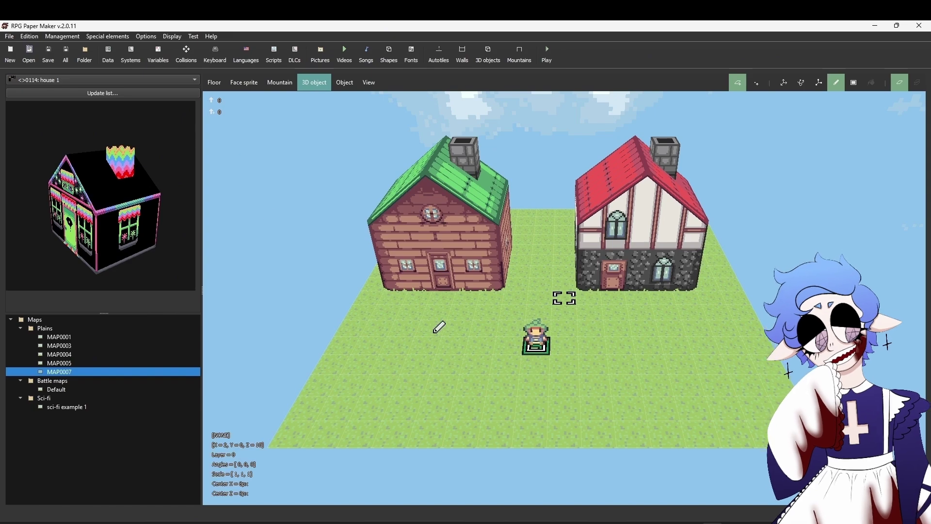
left_click(457, 320)
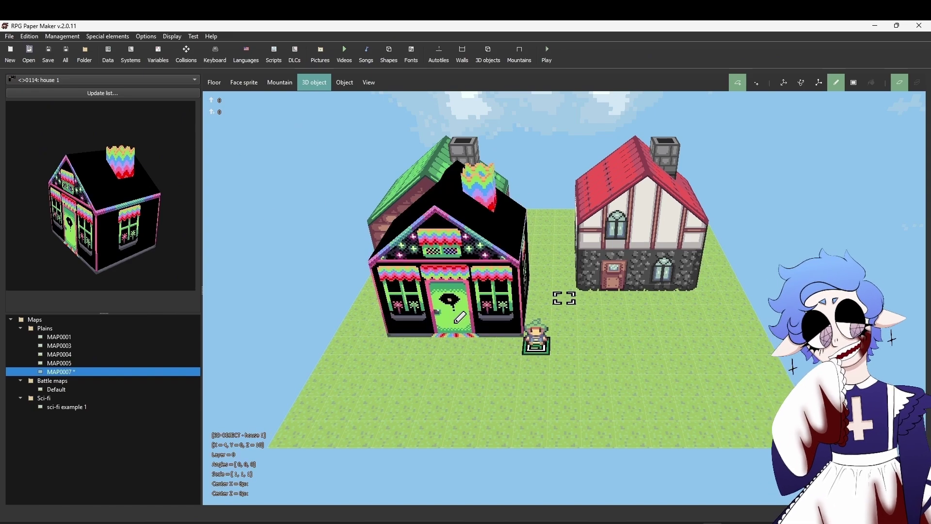
right_click(458, 316)
right_click(447, 282)
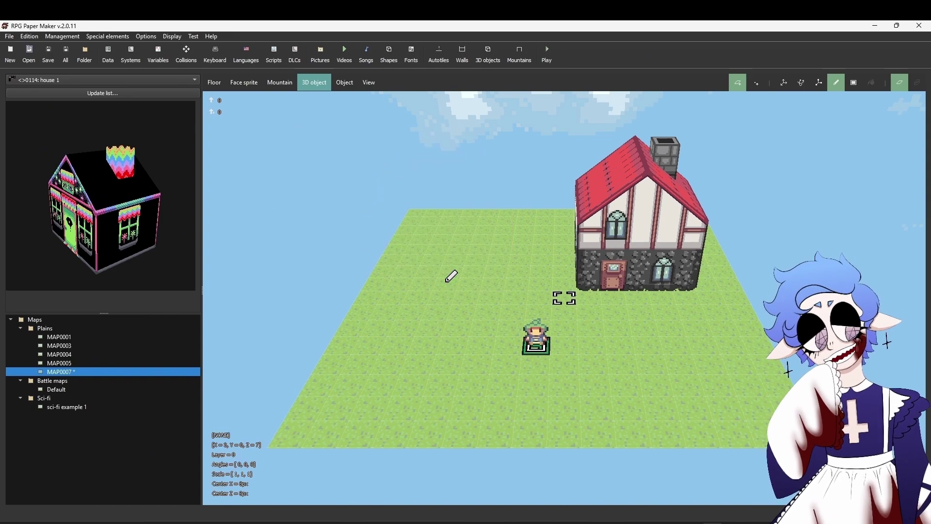
left_click(446, 281)
left_click(578, 309)
middle_click_drag(578, 310, 553, 313)
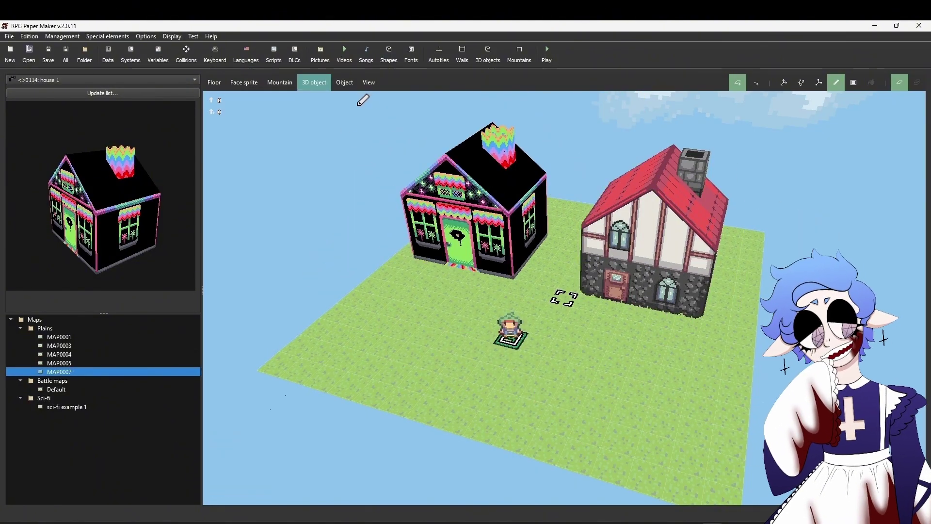
left_click(364, 86)
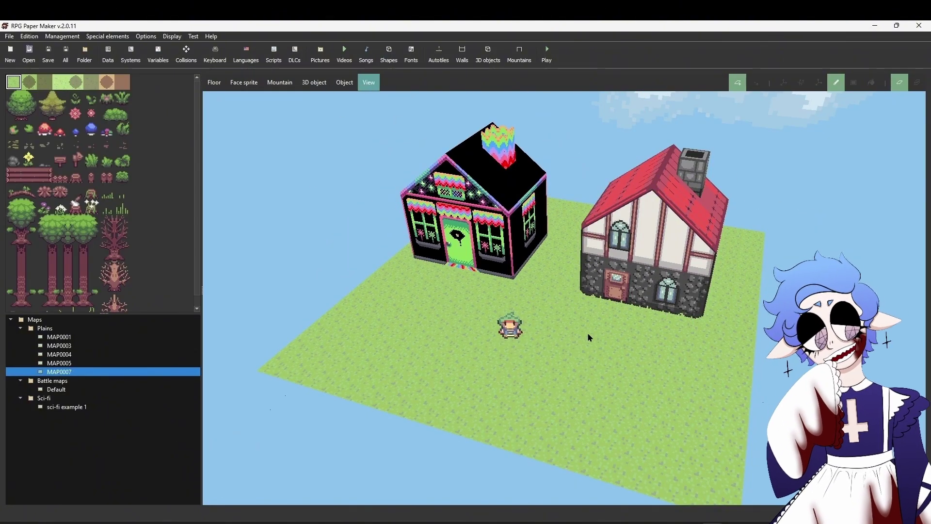
Copy house 1 into a new entry at the end of the complete 3D object list and name the copy "house 2"
left_click(314, 83)
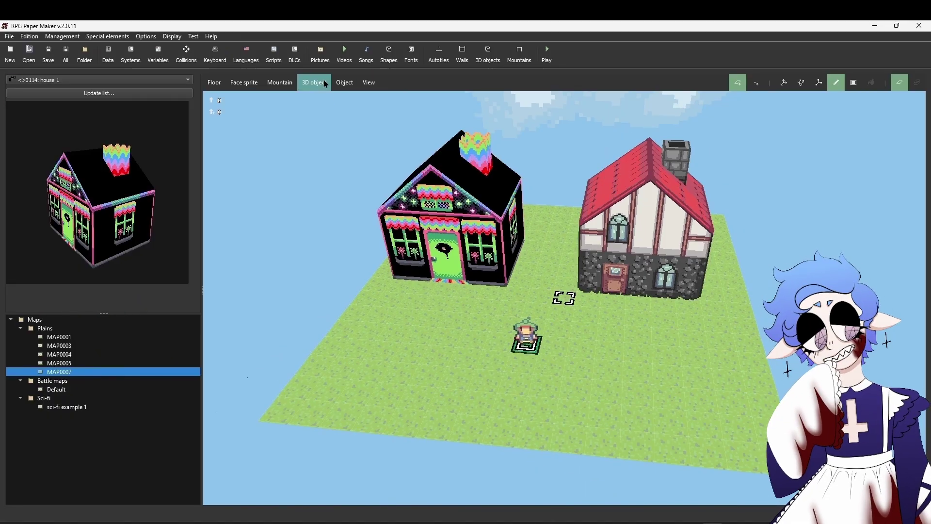
left_click(143, 93)
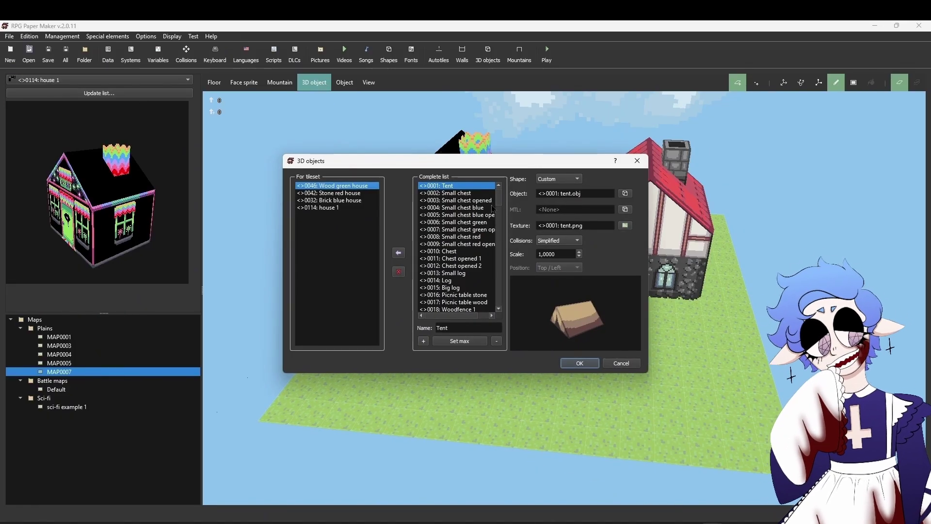
left_click_drag(501, 201, 507, 313)
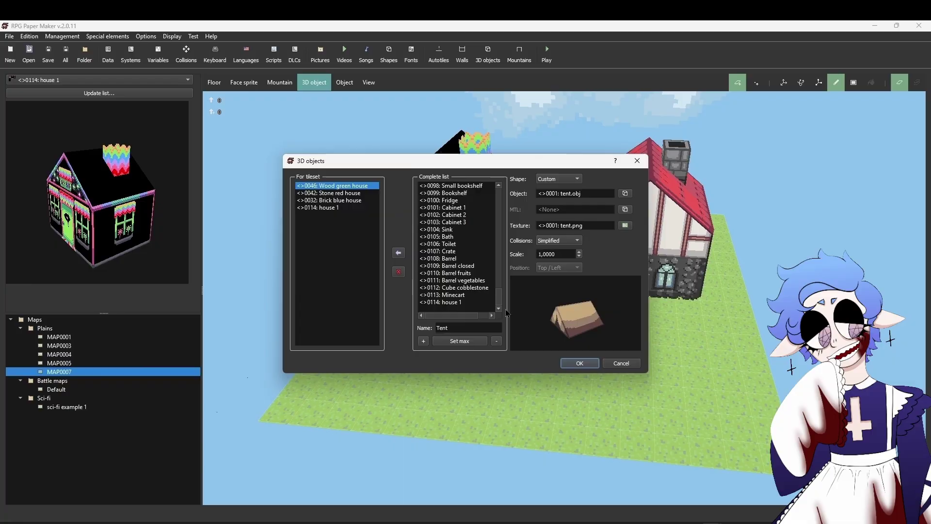
left_click(471, 302)
right_click(472, 306)
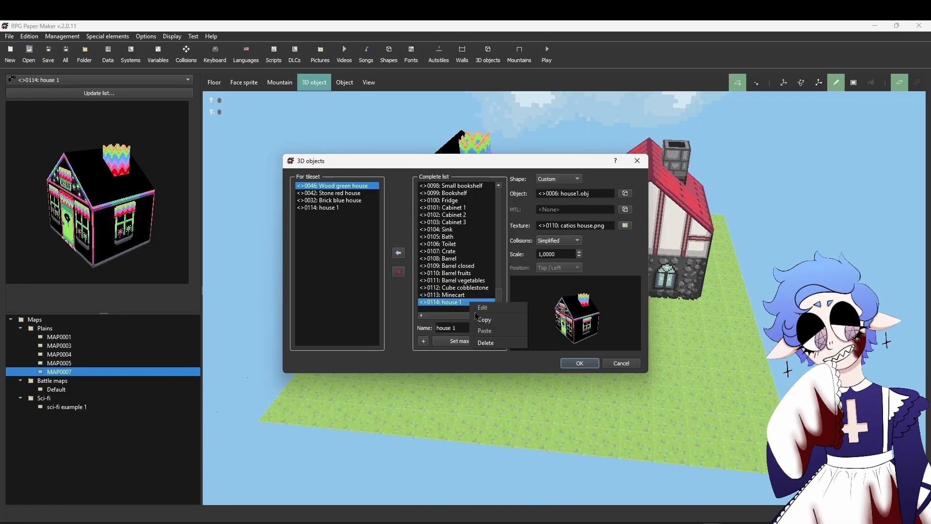
left_click(499, 321)
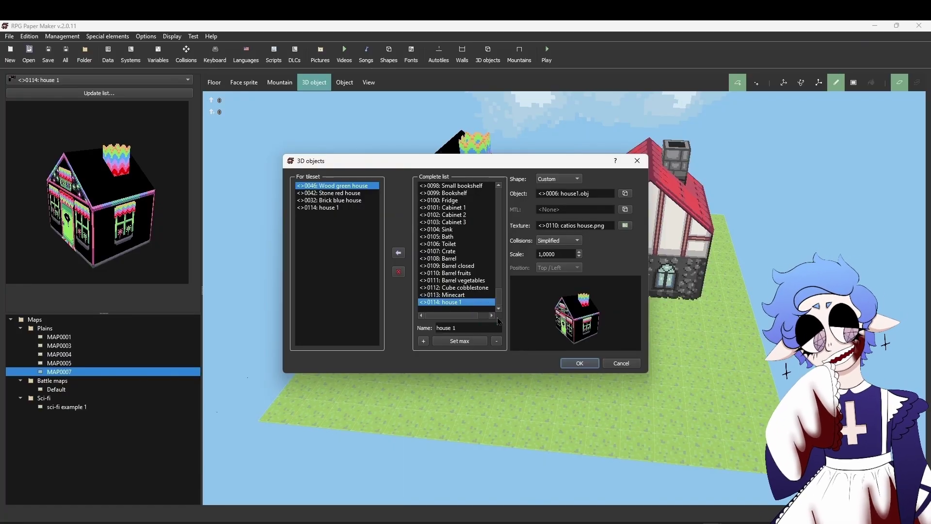
left_click(425, 338)
right_click(452, 306)
left_click(462, 333)
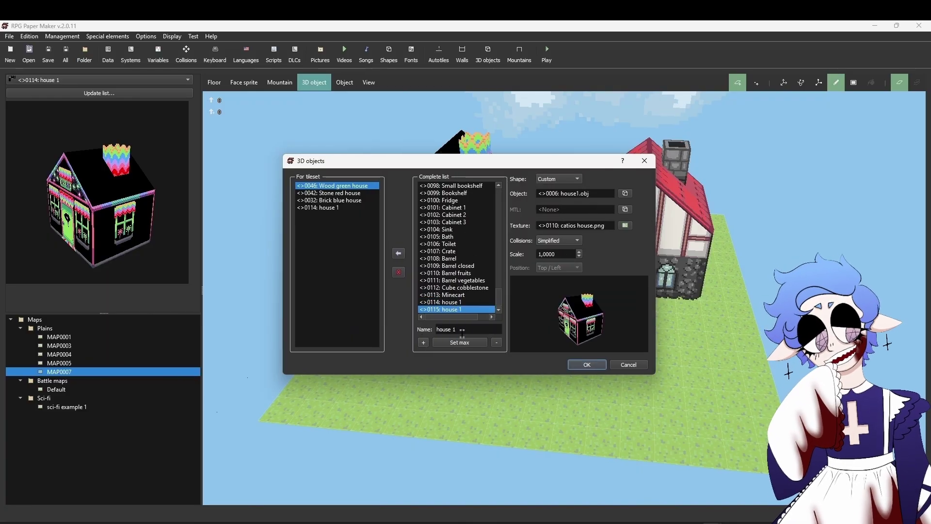
left_click(473, 328)
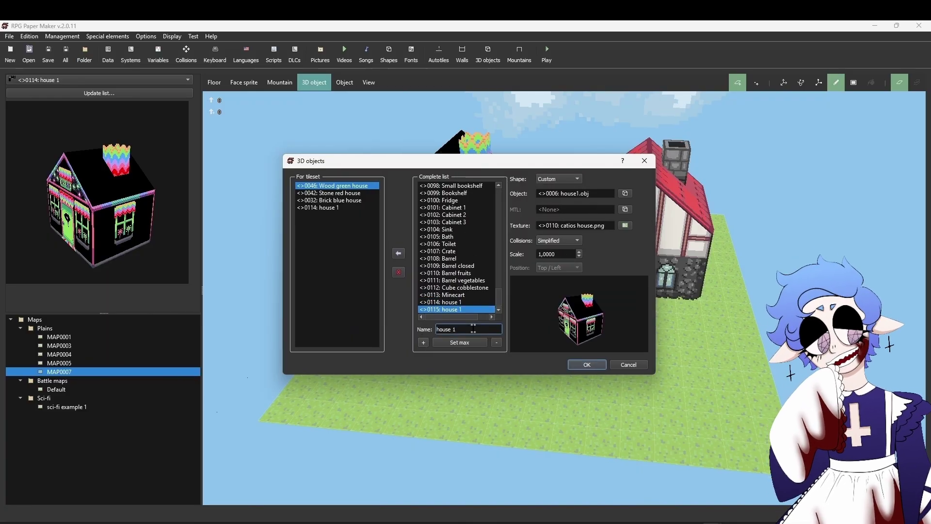
type("2")
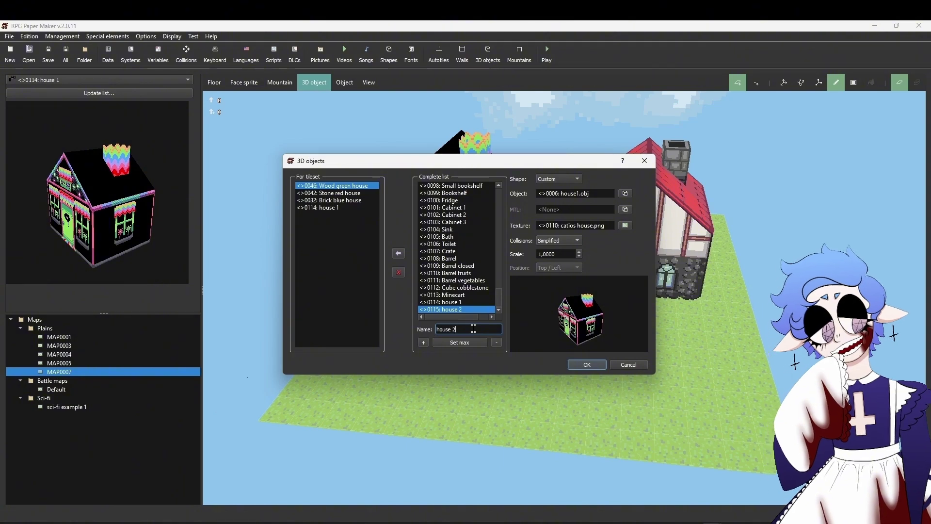
Paste the player house PNG into the project's Objects3D texture folder and refresh the list of available pictures
left_click(626, 226)
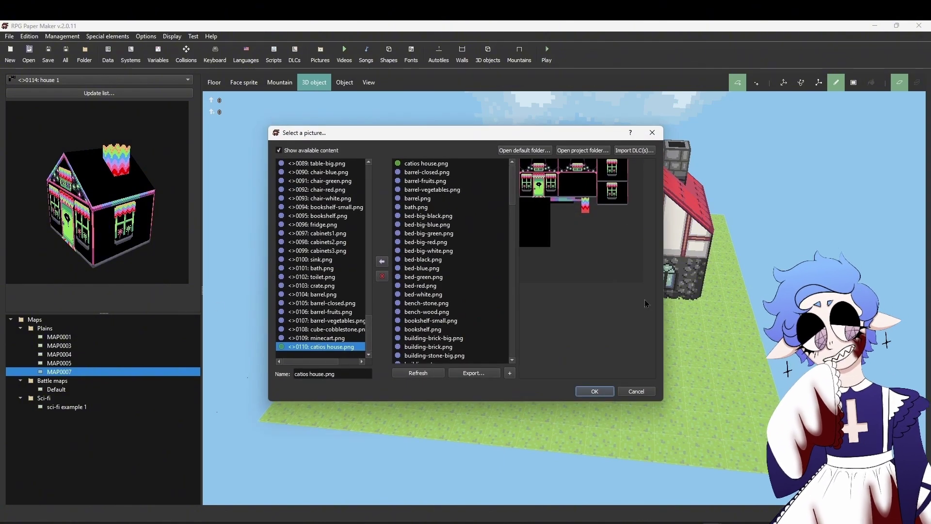
left_click(582, 149)
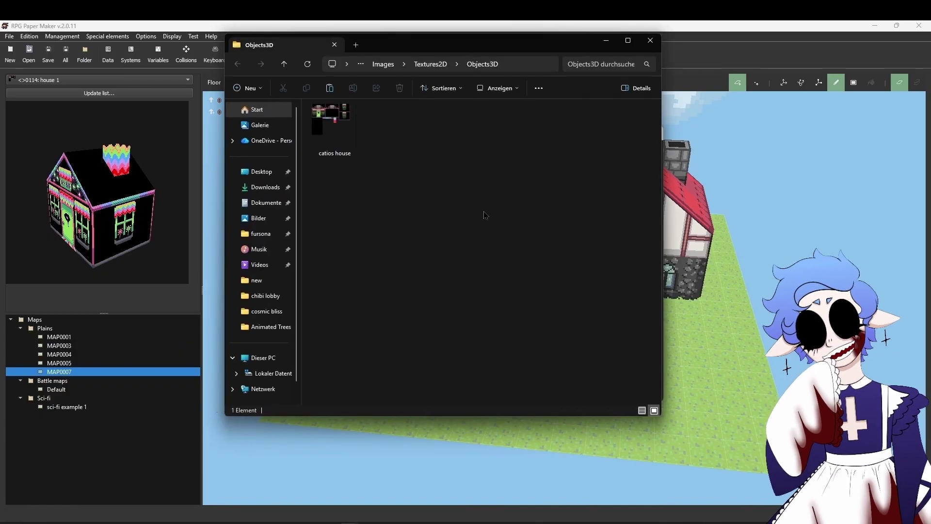
right_click(484, 212)
left_click(499, 226)
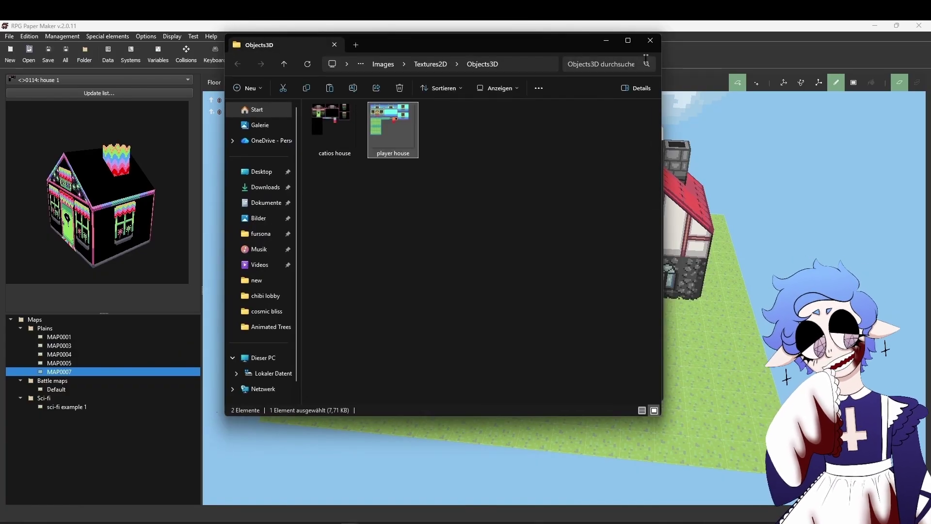
left_click(650, 40)
left_click(429, 374)
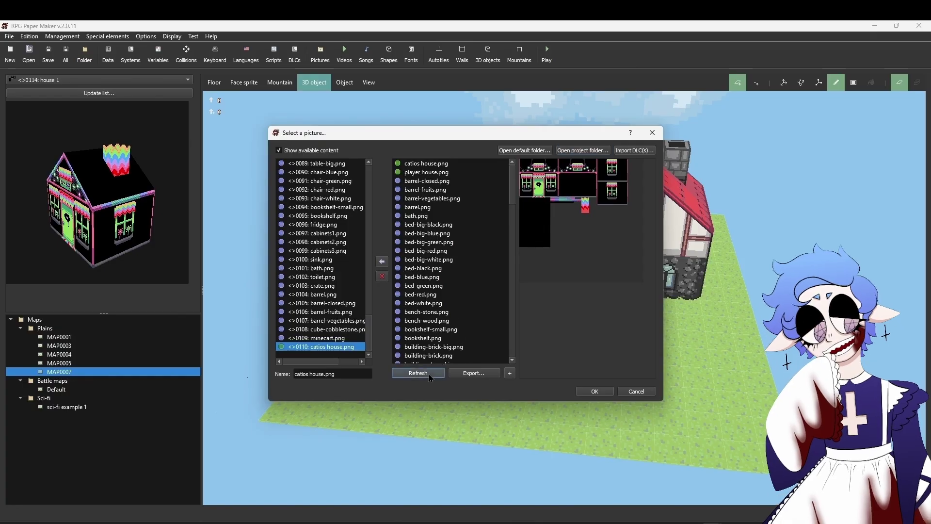
Add player house.png to the project's pictures and assign it as the texture of house 2
left_click(459, 173)
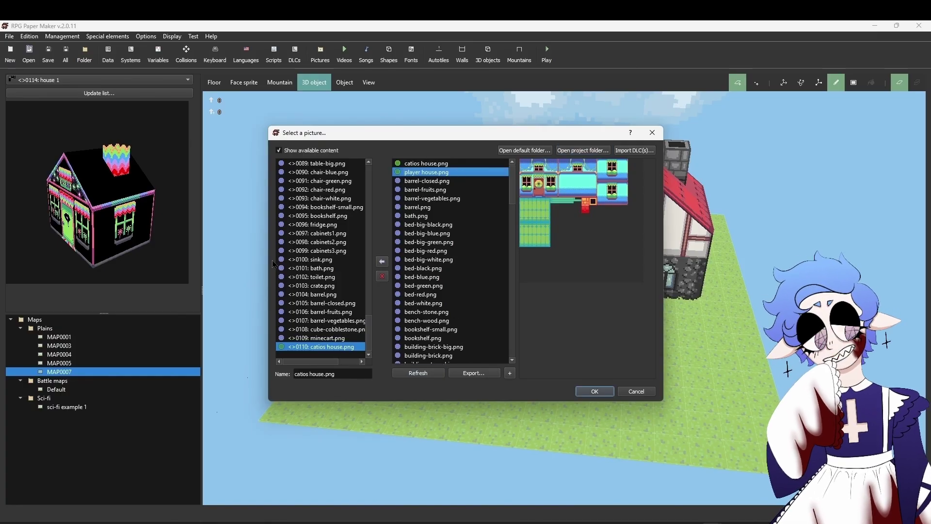
left_click(382, 263)
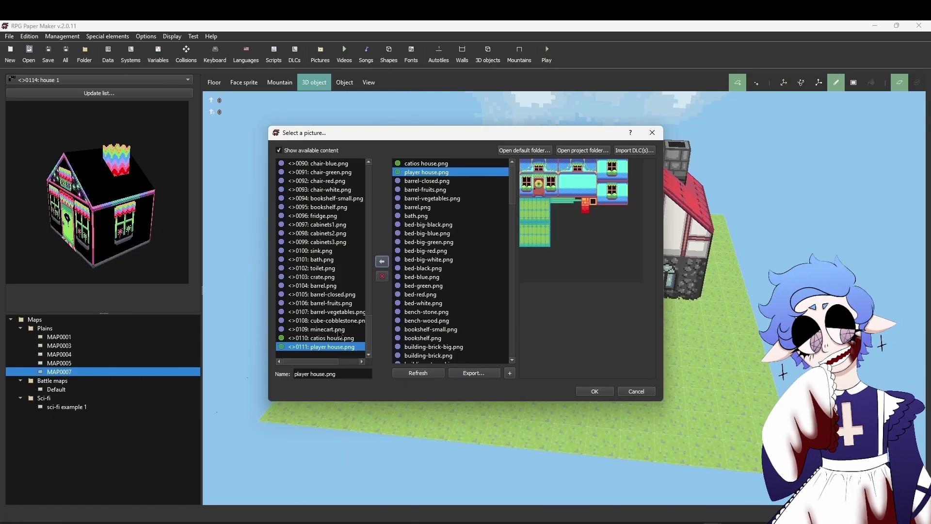
left_click(591, 392)
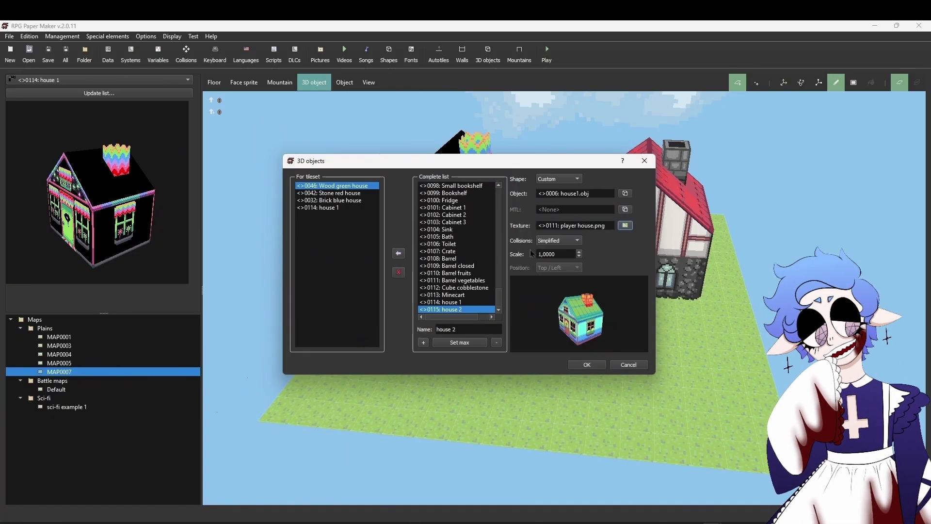
Add house 2 to the tileset's 3D objects and apply the changes
left_click(398, 253)
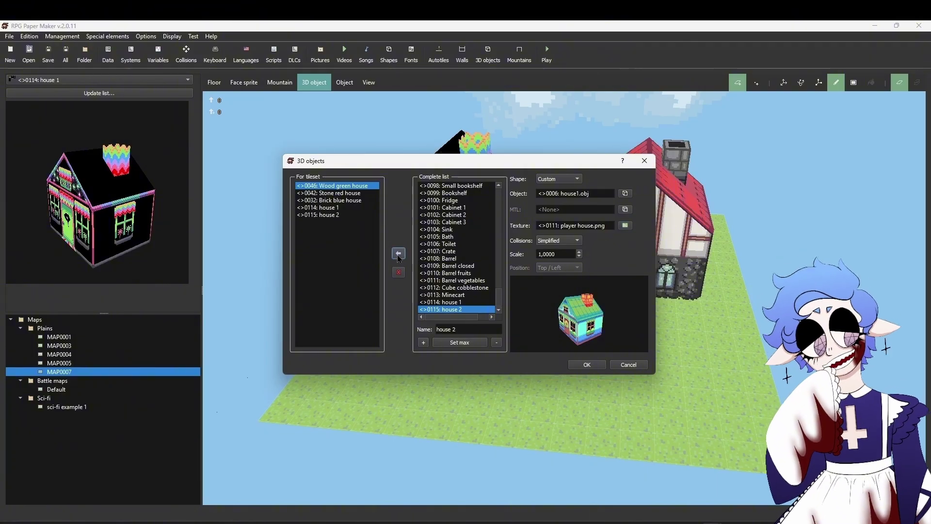
left_click(348, 215)
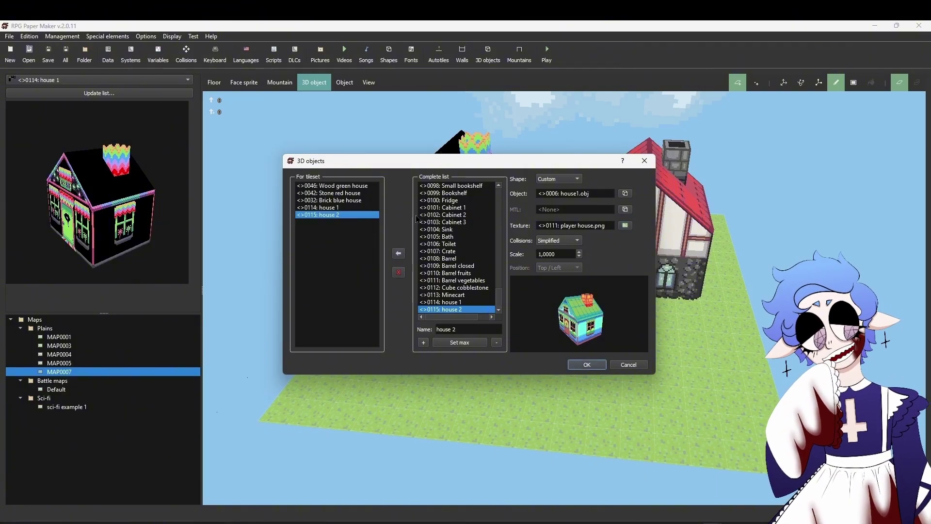
left_click(587, 364)
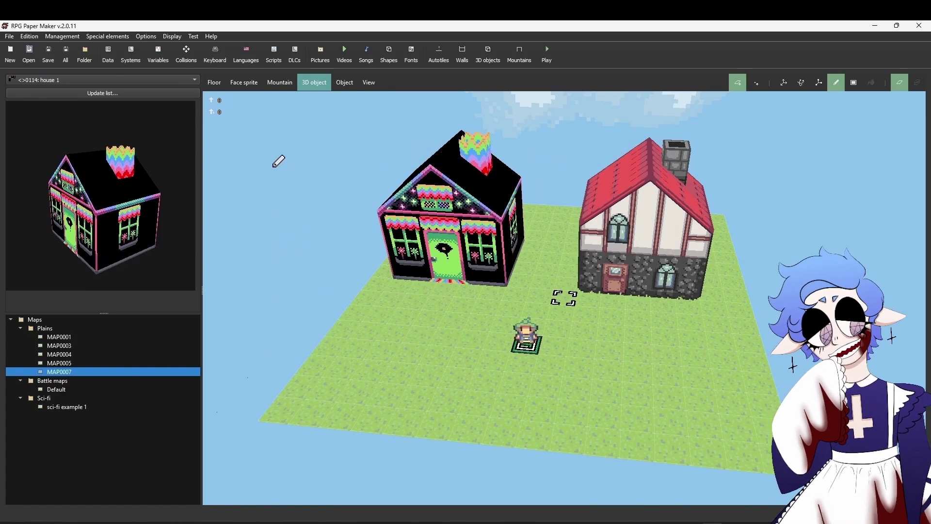
Replace the Stone red house on the map with house 2 at the same spot
left_click(159, 82)
left_click(159, 89)
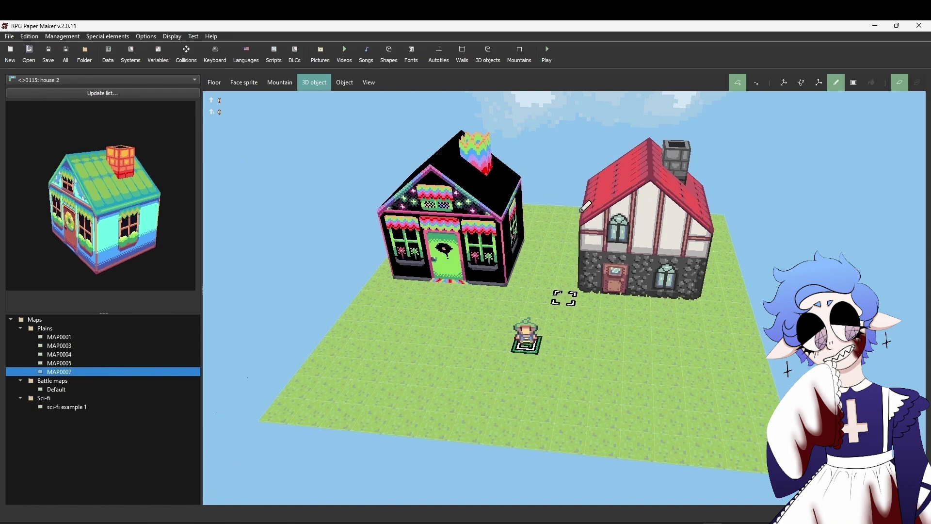
left_click(639, 282)
right_click(638, 284)
left_click(639, 283)
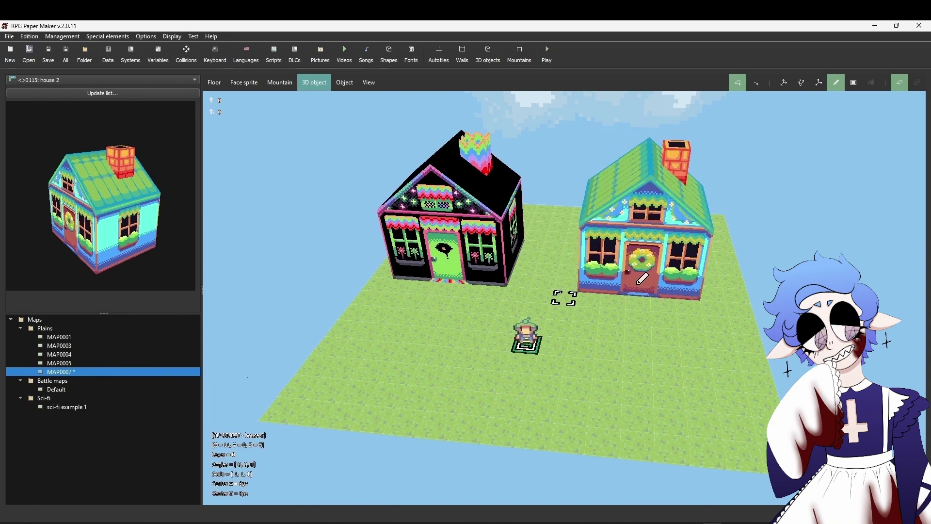
Save the whole project and start a new game in a play test
left_click(66, 53)
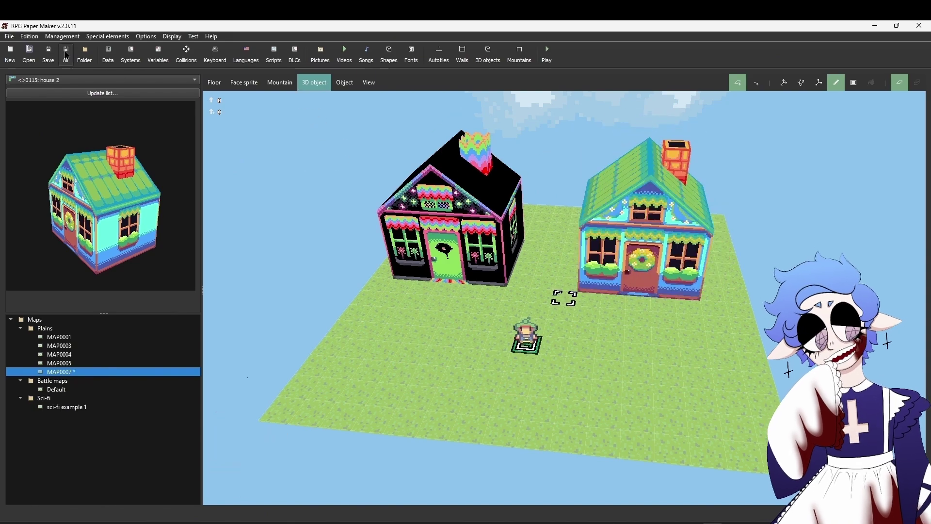
left_click(192, 36)
left_click(199, 45)
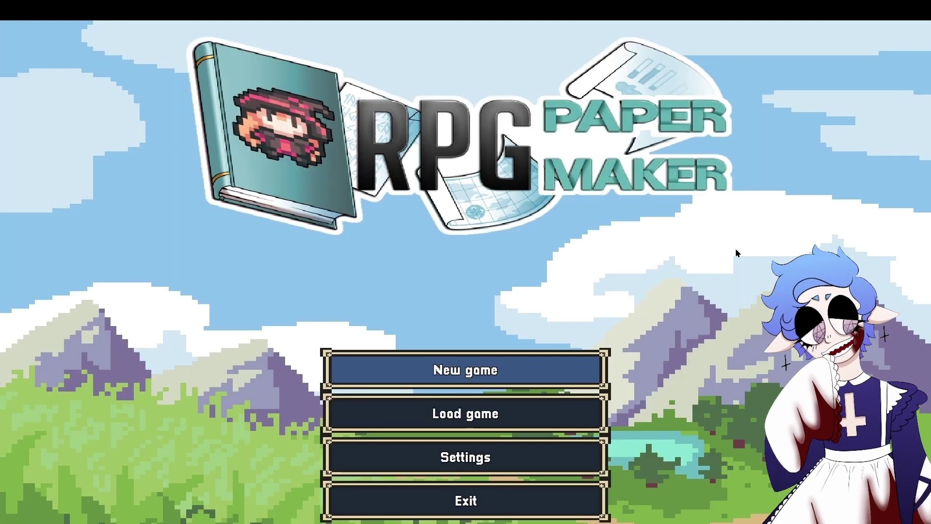
key("Return")
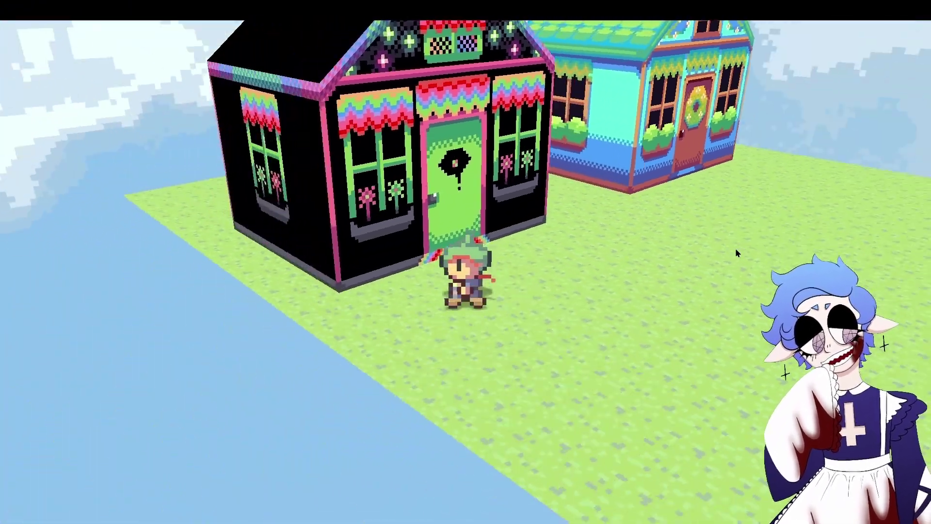
Walk the character around both custom houses and rotate the camera to inspect their textures from all sides
key("a")
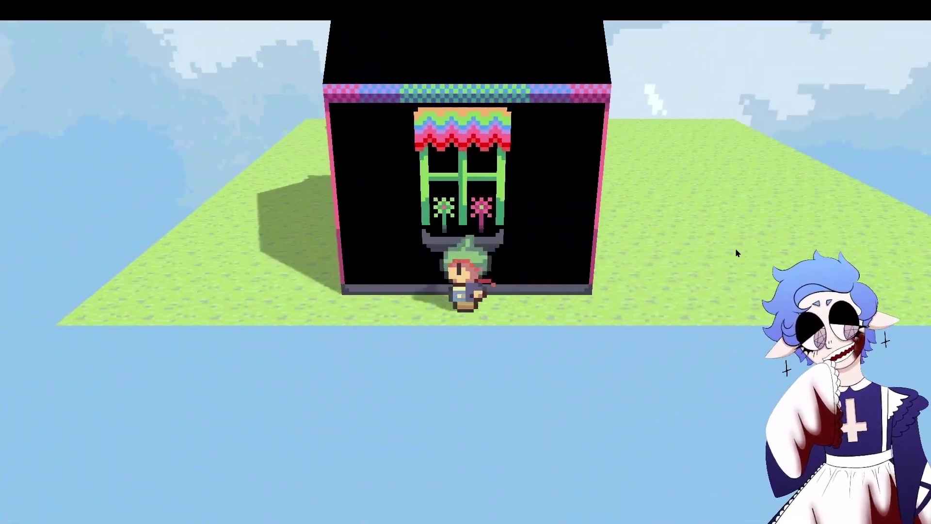
key("Right")
key("a")
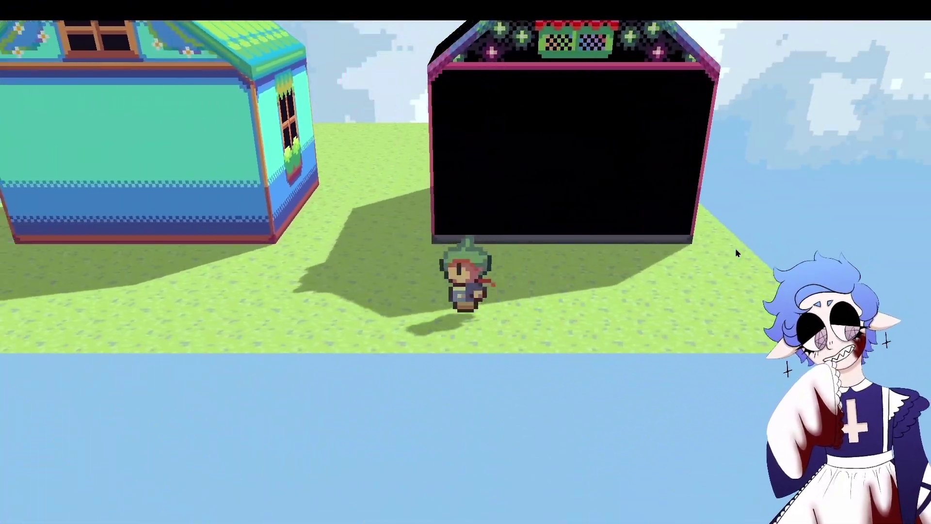
key("a")
key("Right")
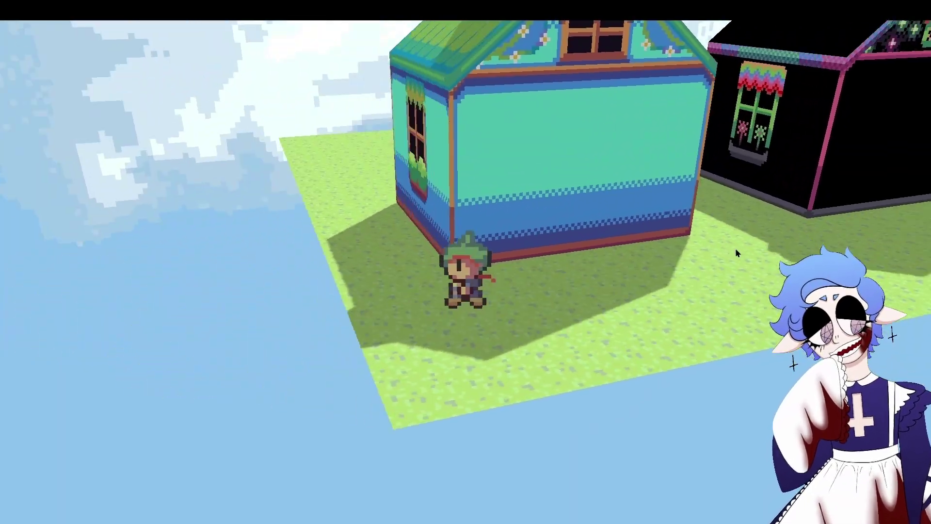
Walk the character from behind the houses around to their front, rotating the camera to check every side
key("w")
key("a")
key("a")
key("Right")
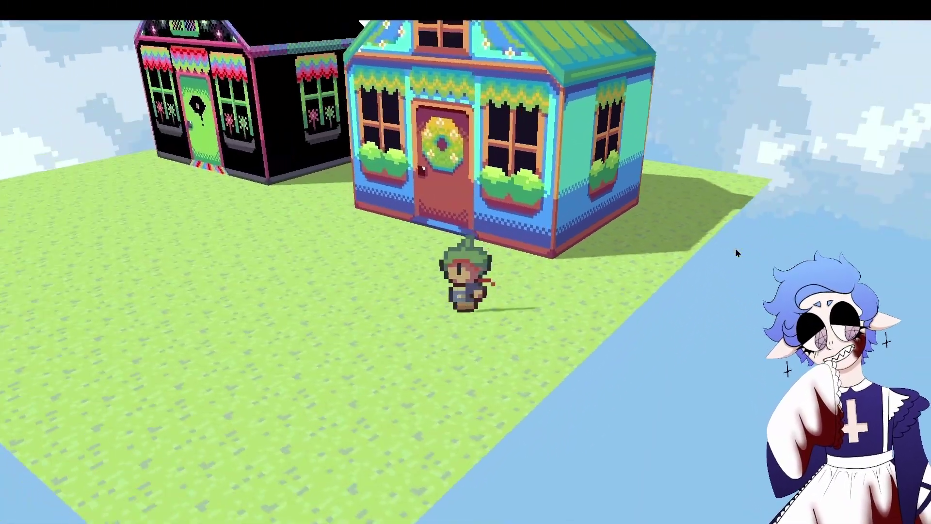
key("w")
key("s")
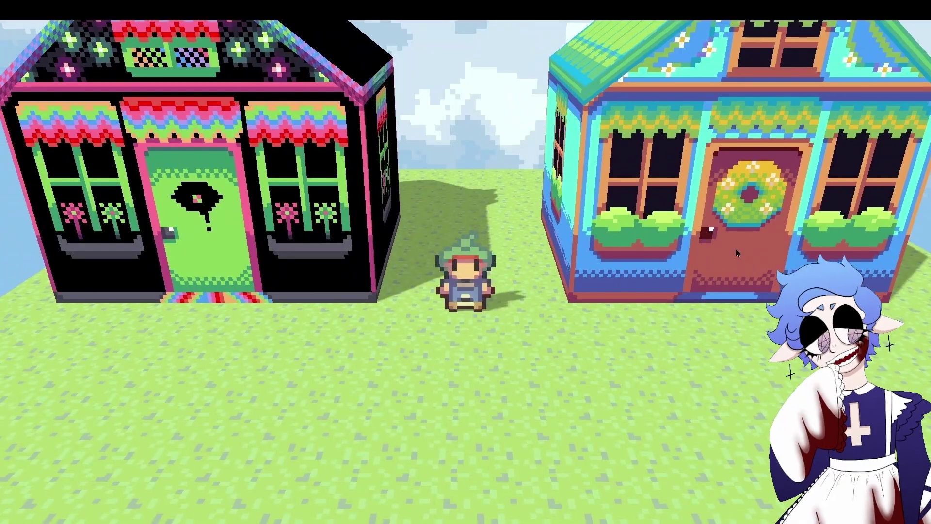
key("w")
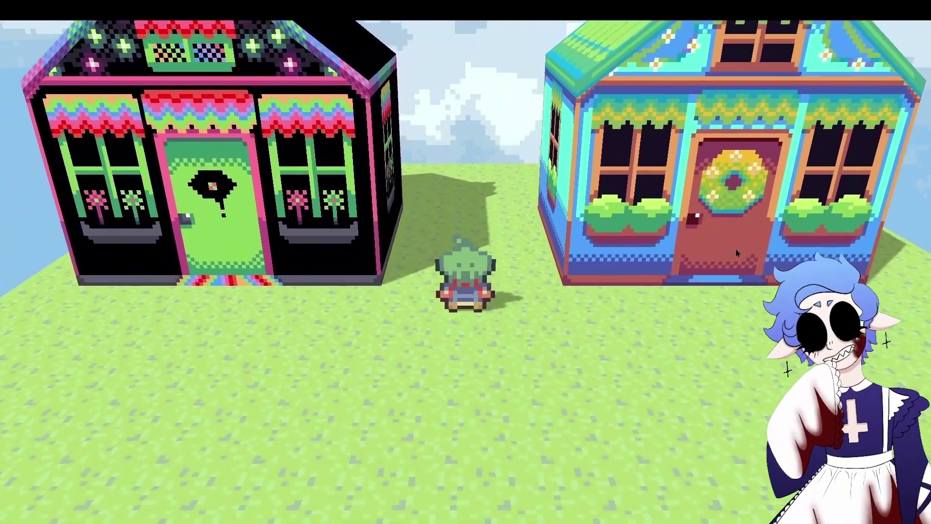
key("s")
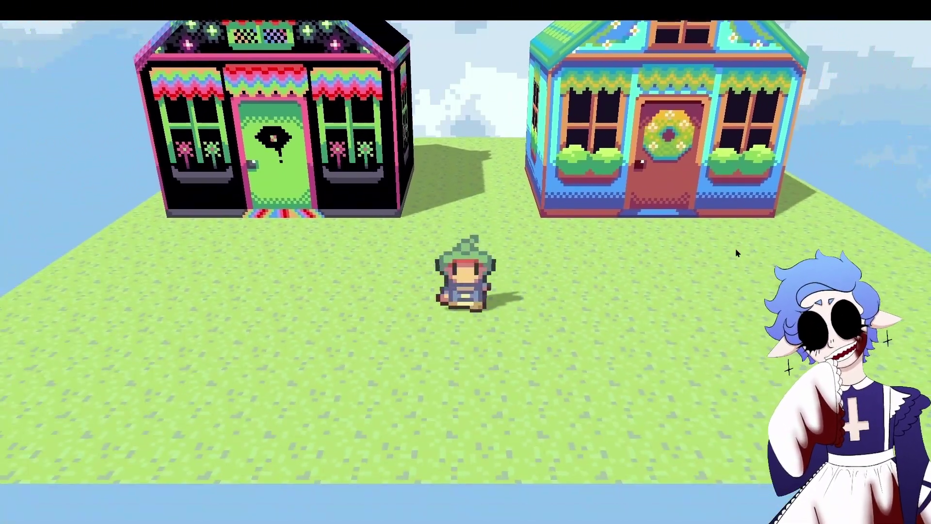
Quit the play test, confirm it and exit the game to return to the map editor
key("Escape")
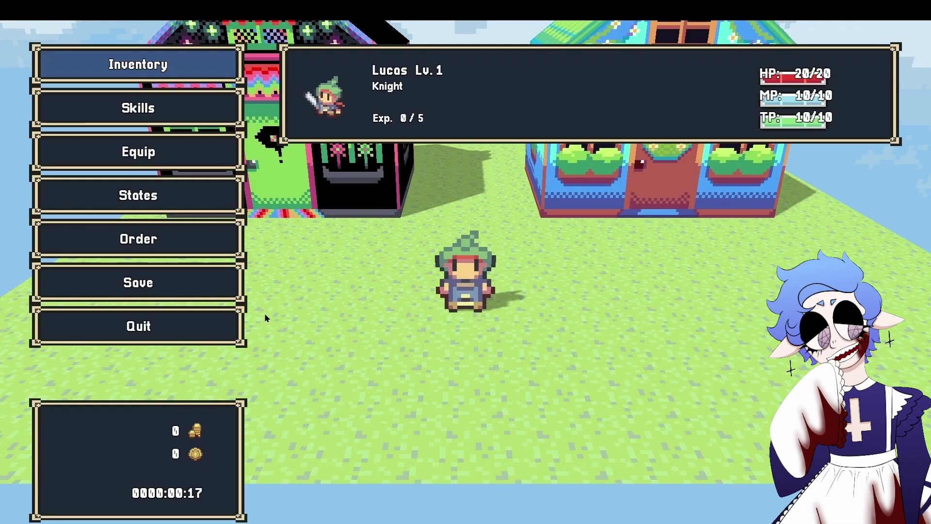
left_click(227, 326)
left_click(405, 334)
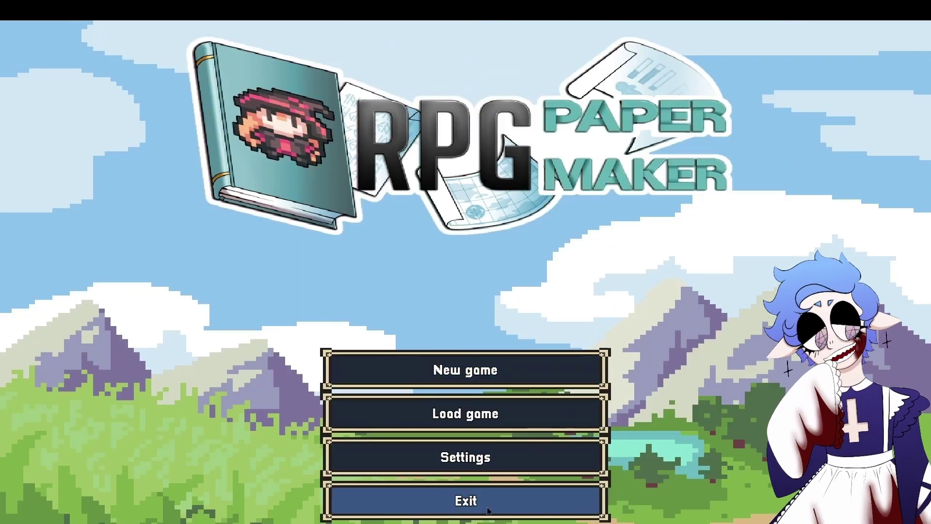
left_click(465, 499)
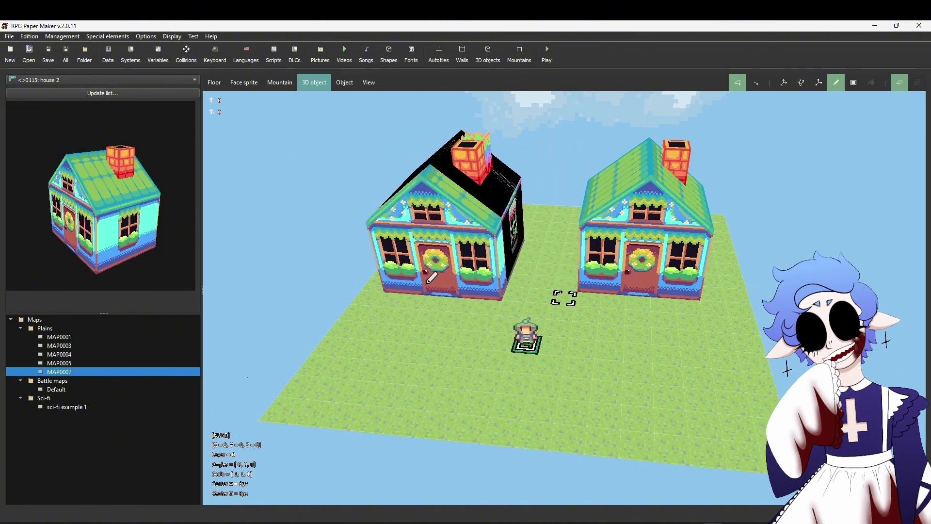
Set the scale of the house 1 3D object to 2 and apply the change to the map
left_click(102, 93)
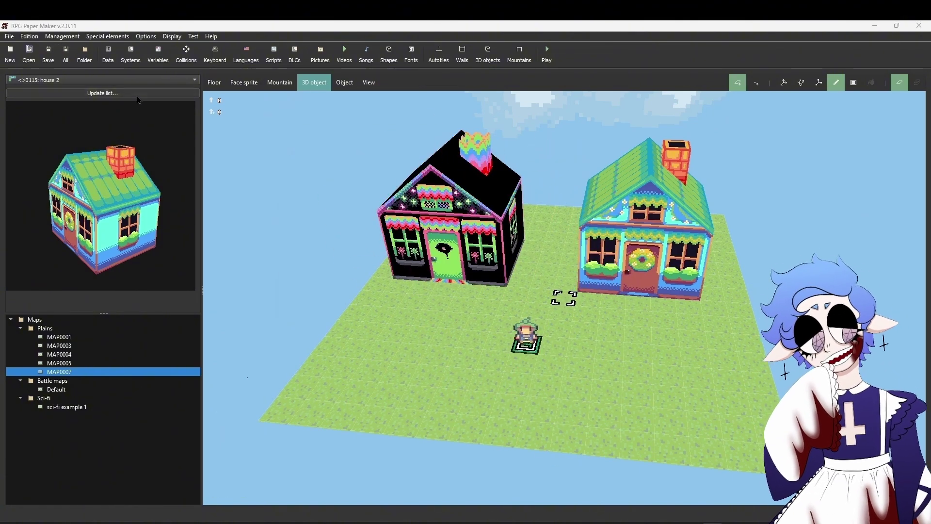
left_click_drag(499, 204, 499, 301)
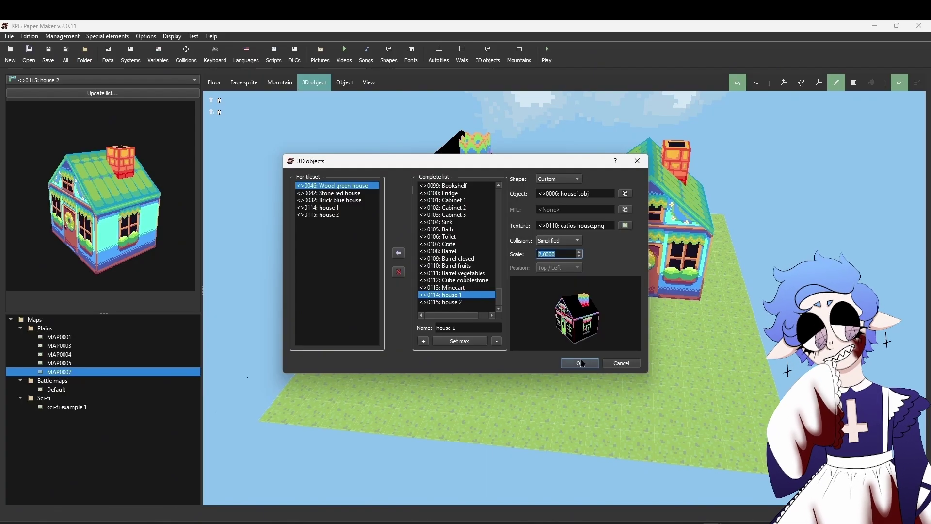
left_click(581, 363)
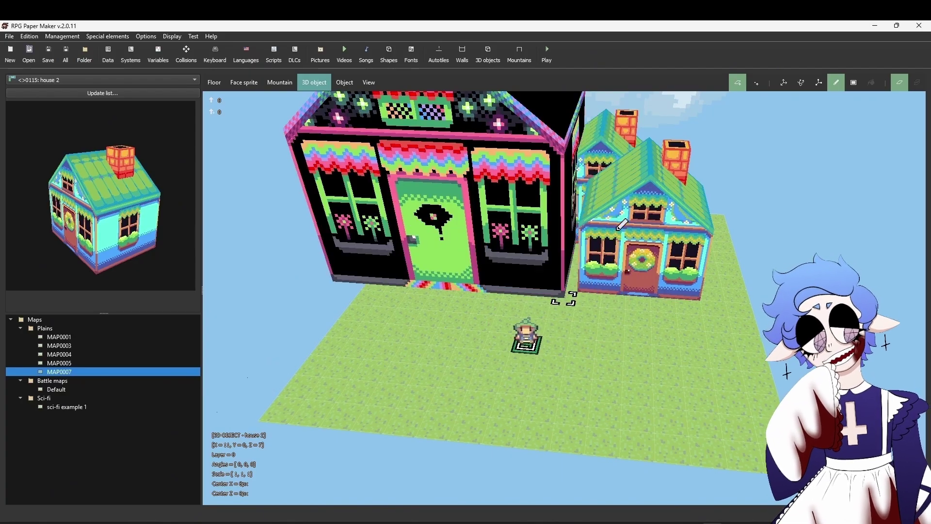
mouse_move(665, 210)
middle_mouse_down()
mouse_move(758, 201)
mouse_move(638, 210)
mouse_move(678, 206)
middle_mouse_up()
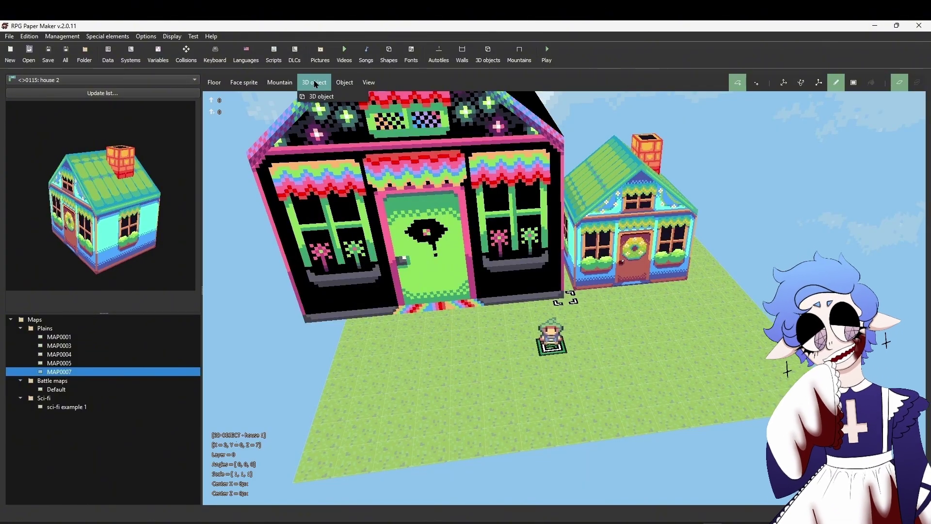
Reduce the scale of the house 1 3D object to a value below 1 and apply the change to the map
left_click(159, 93)
left_click_drag(501, 202, 502, 296)
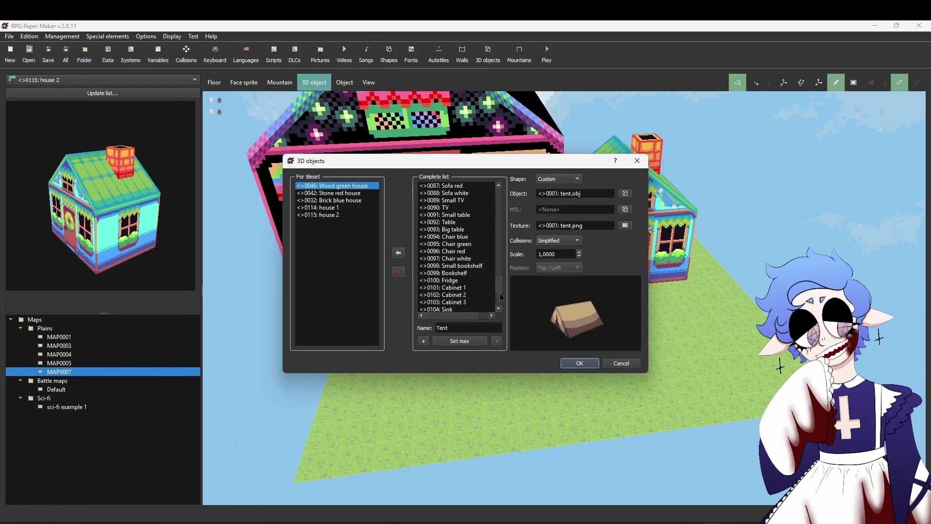
left_click(477, 295)
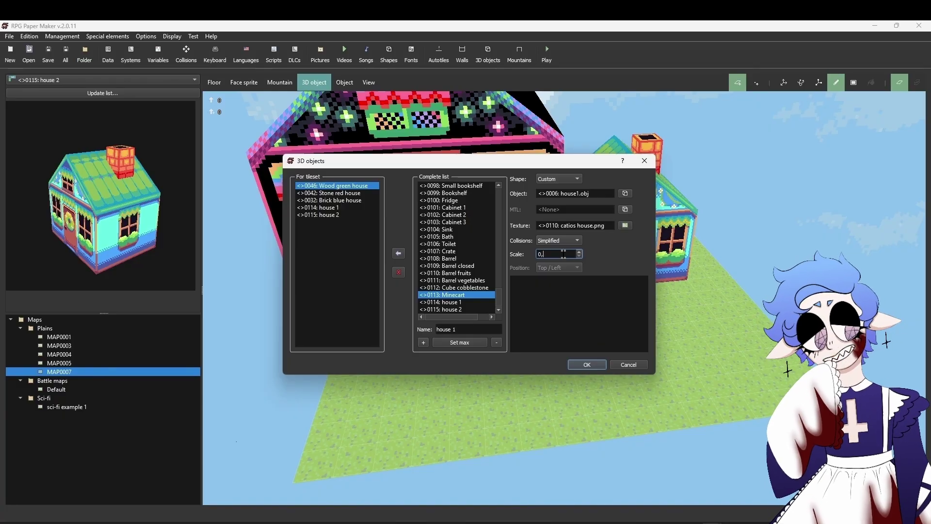
left_click(586, 365)
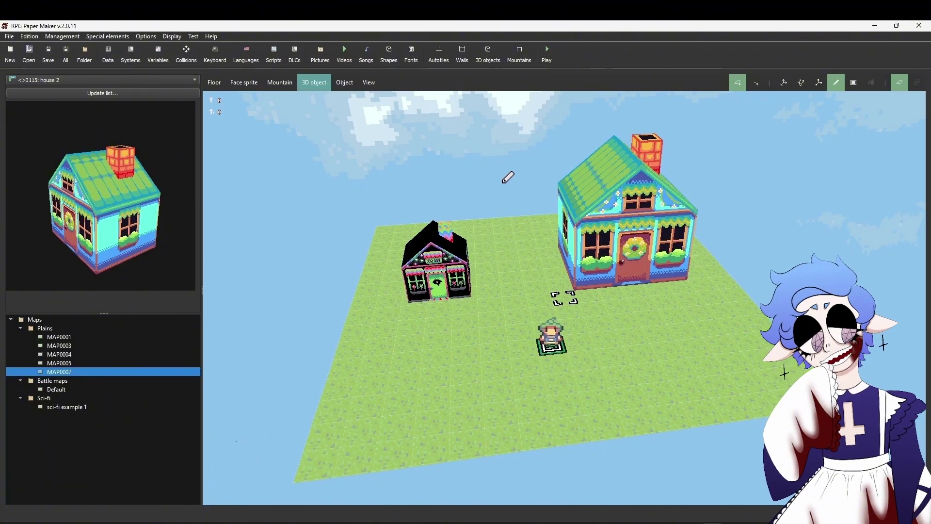
middle_click_drag(372, 91, 554, 177)
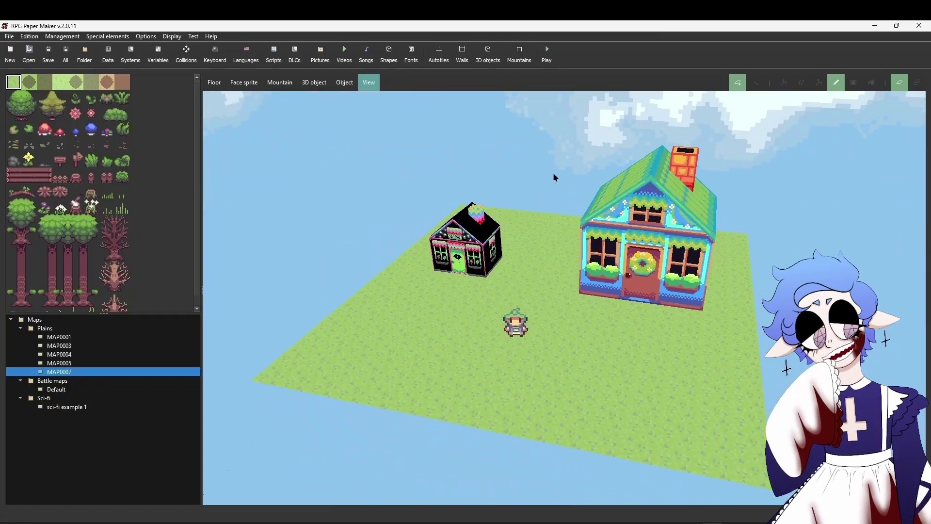
Start a new game in a play test and walk around the resized house 1 and house 2 to inspect them
left_click(194, 48)
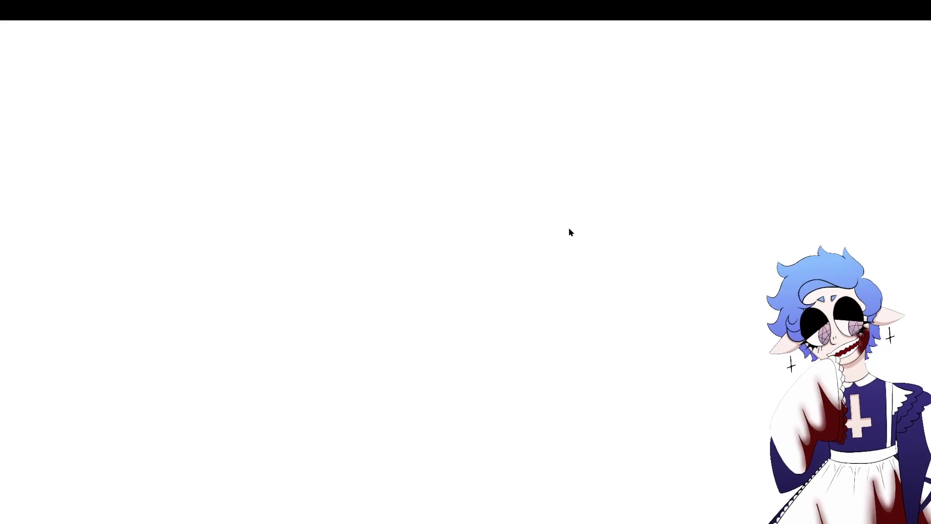
key("Return")
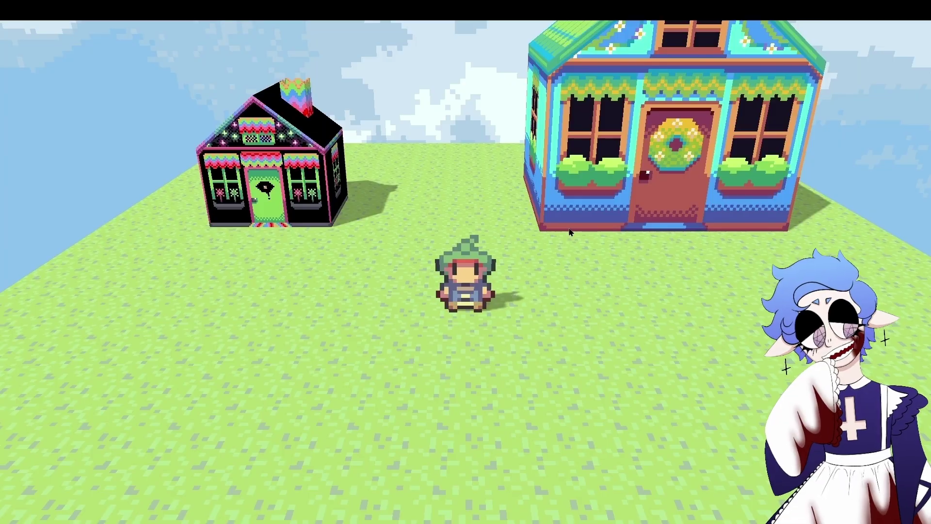
key("a")
key("Right")
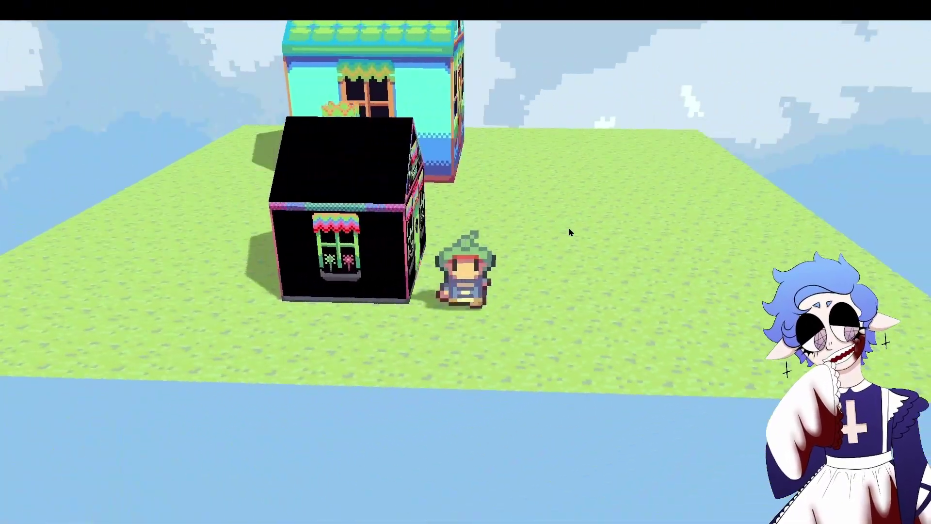
key("Right")
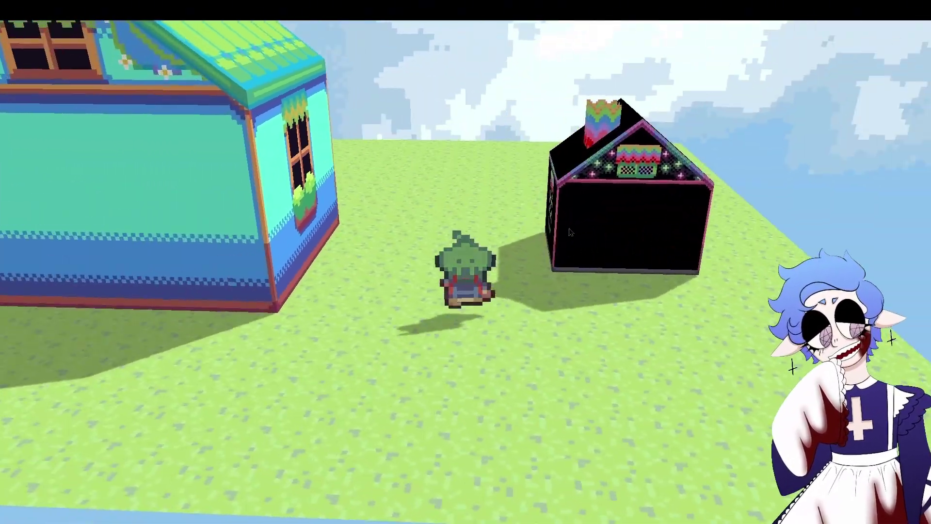
key("Right")
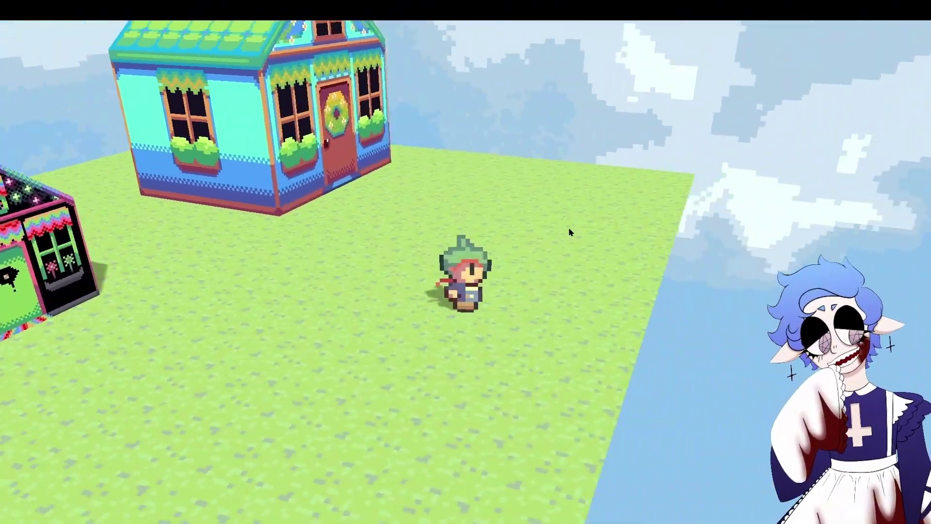
key("w")
key("d")
key("a")
key("w")
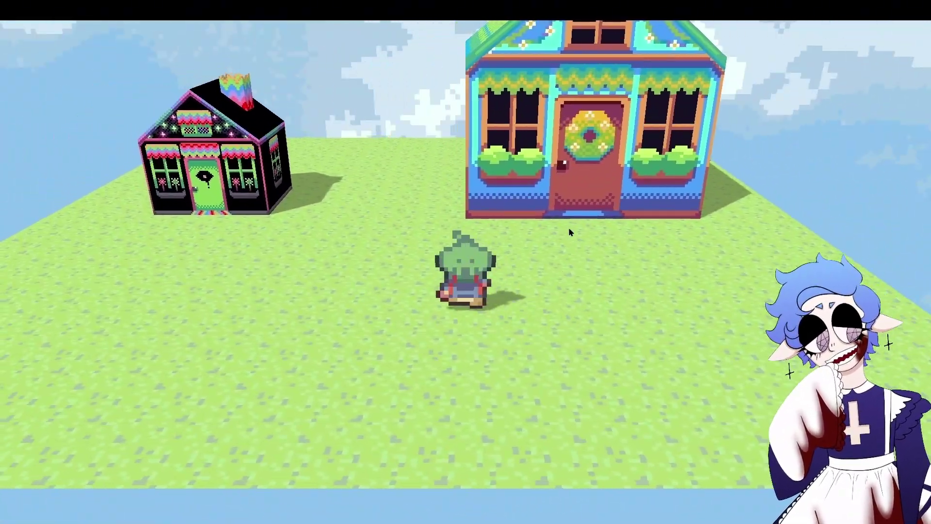
key("s")
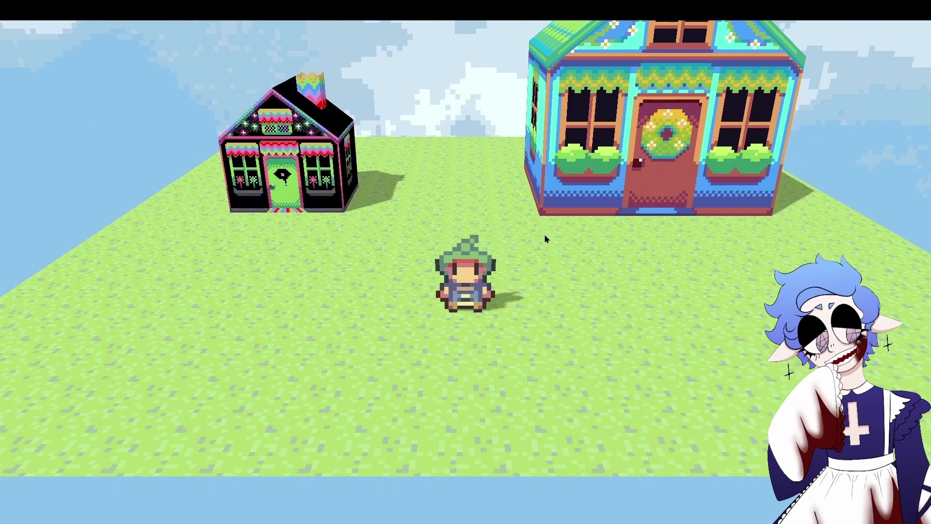
End the running game through its quit option and exit from the title screen to the editor
key("Escape")
left_click(200, 326)
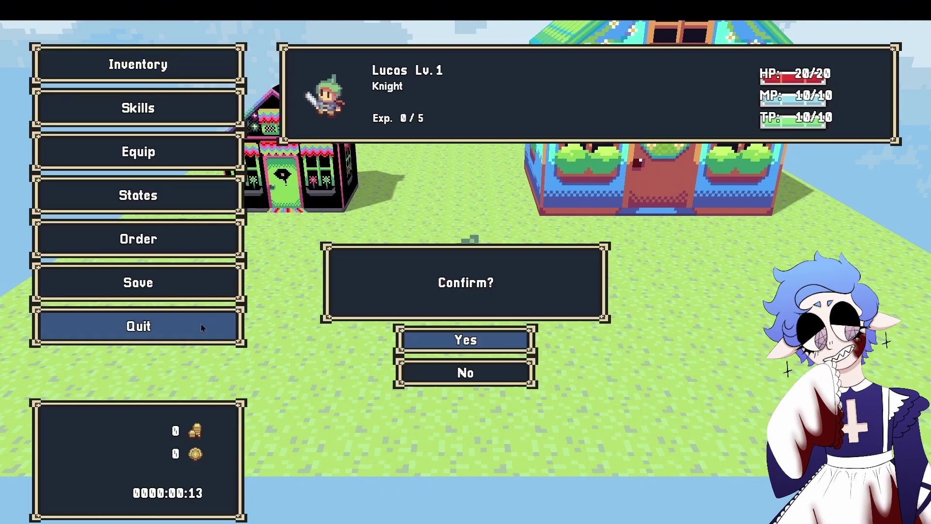
left_click(472, 345)
left_click(477, 490)
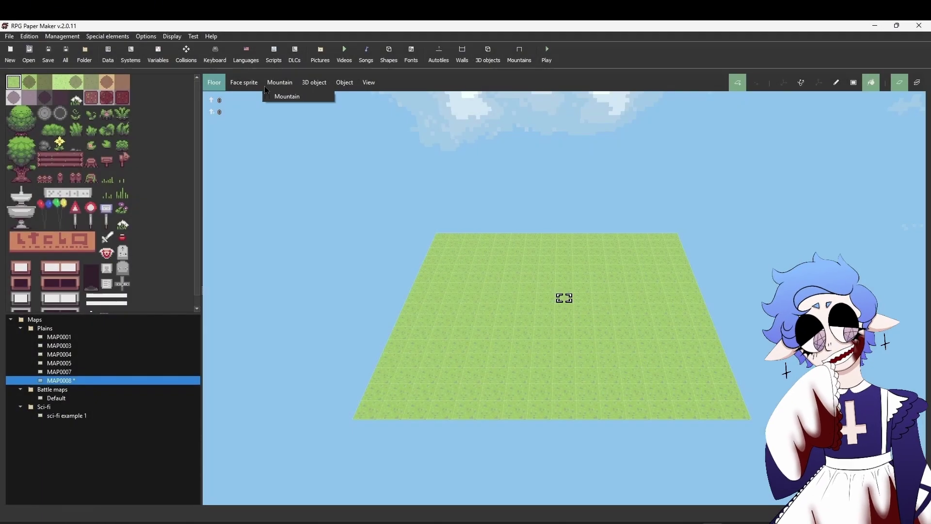
Switch to wall drawing on MAP0008 and open the list of walls available to its tileset
left_click(249, 86)
left_click(243, 140)
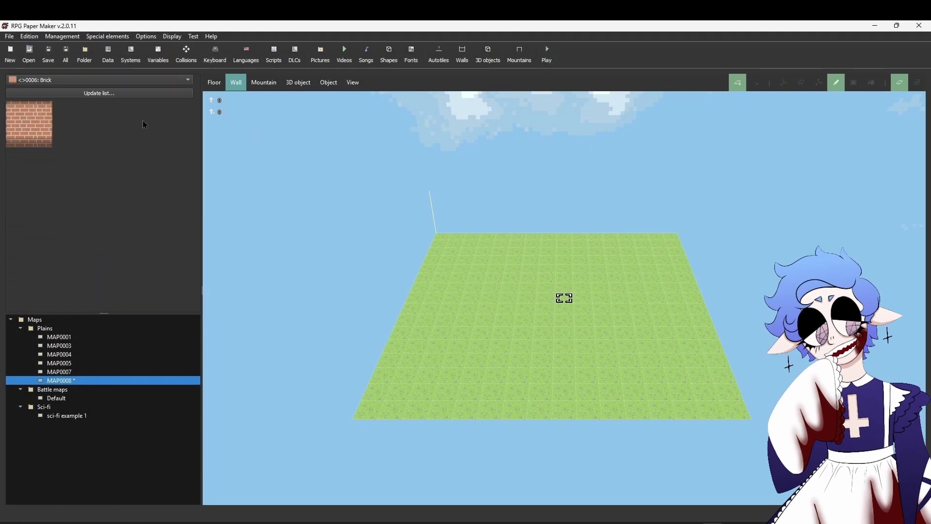
left_click(111, 80)
left_click(111, 84)
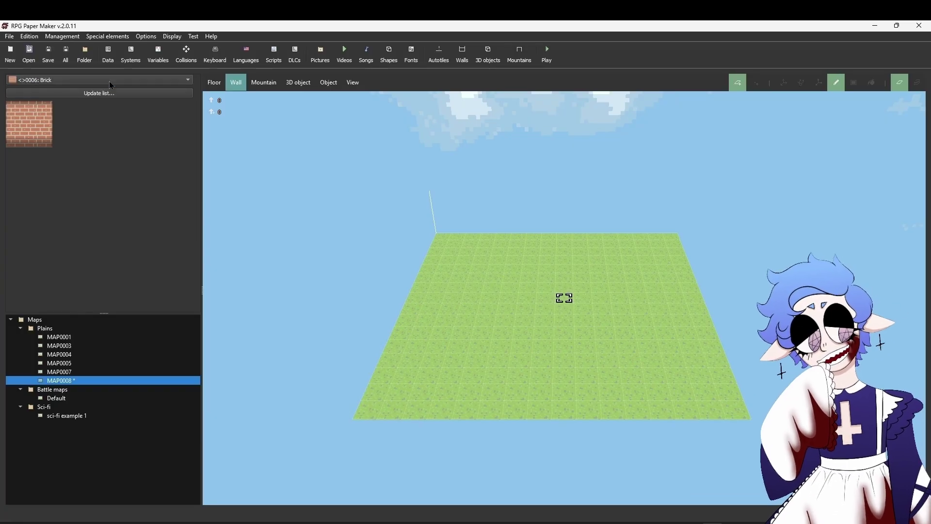
left_click(160, 93)
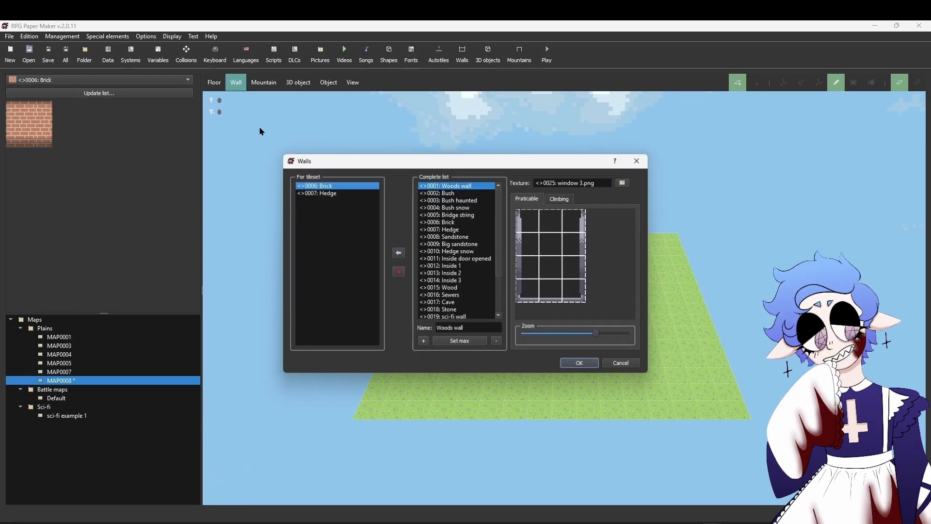
Add the Bush and Bridge string walls to the tileset, previewing the neighbouring wall textures
left_click(453, 193)
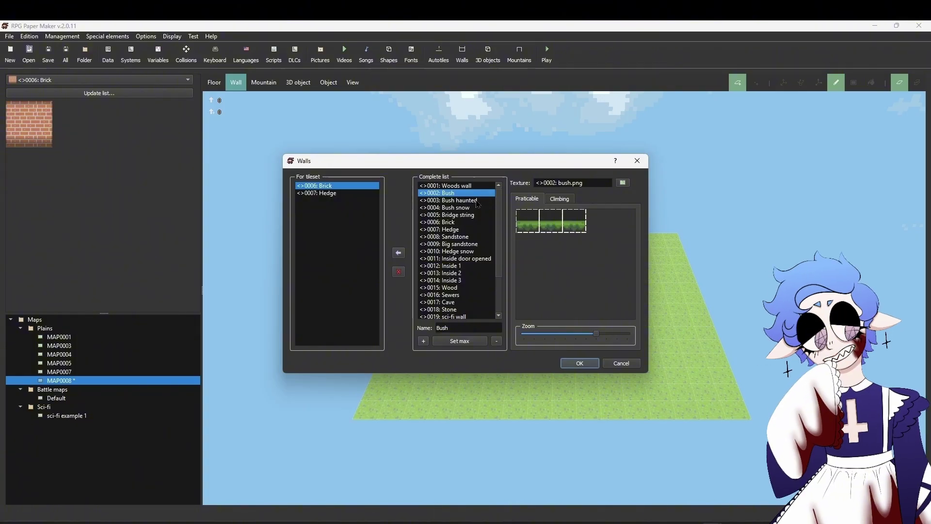
left_click(398, 253)
left_click(455, 200)
left_click(455, 207)
left_click(458, 215)
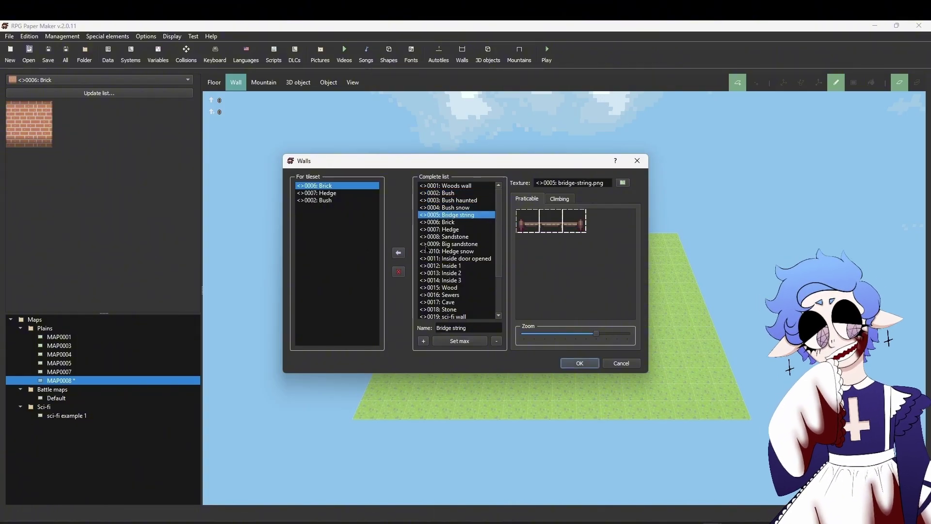
left_click(454, 222)
left_click(455, 230)
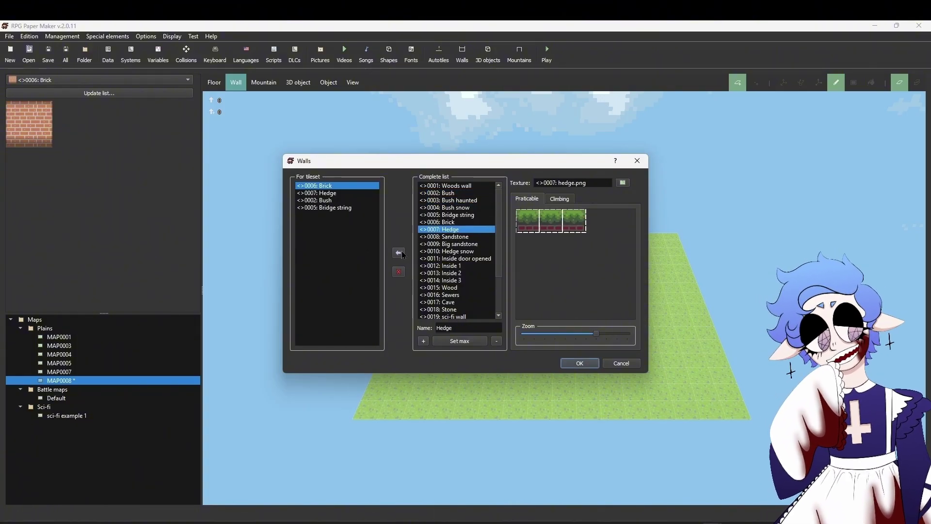
left_click(459, 193)
left_click(460, 229)
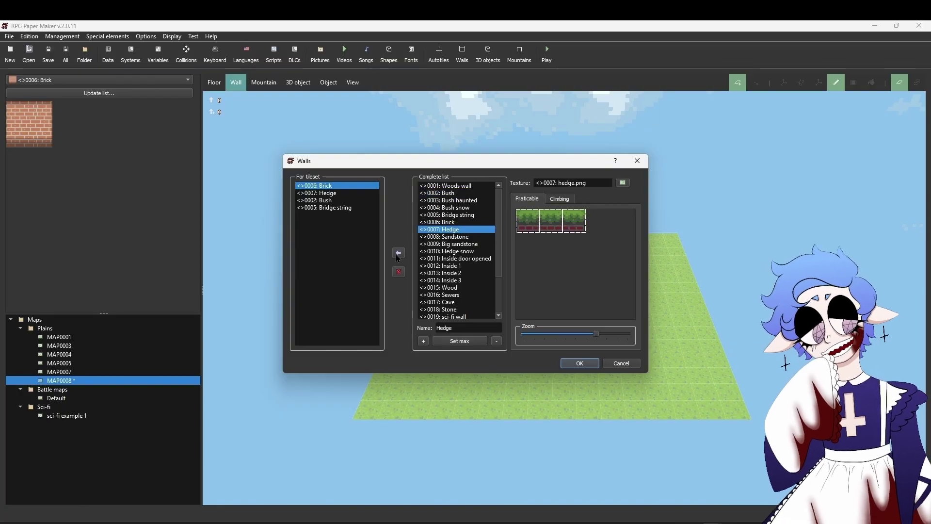
Add the Inside door opened and Inside 1 walls to the tileset
left_click(457, 237)
left_click(457, 244)
left_click(457, 251)
left_click(457, 258)
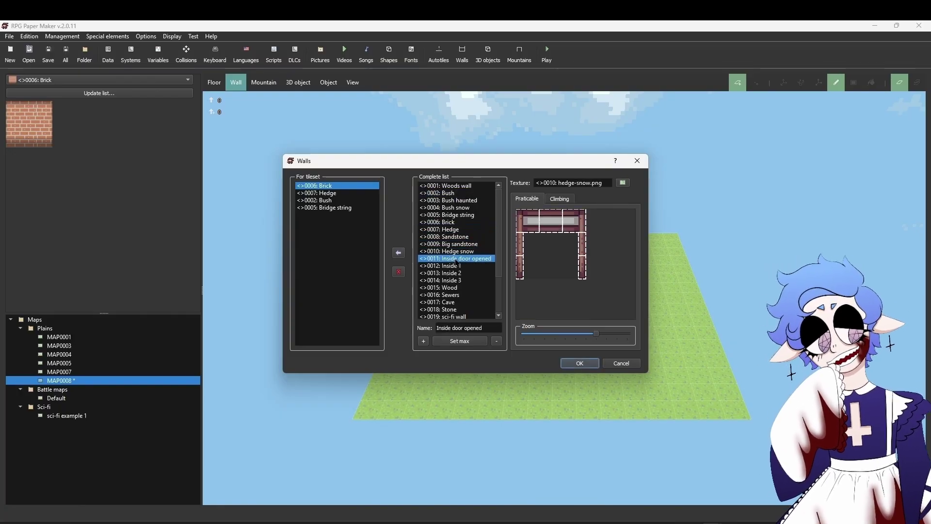
left_click(451, 266)
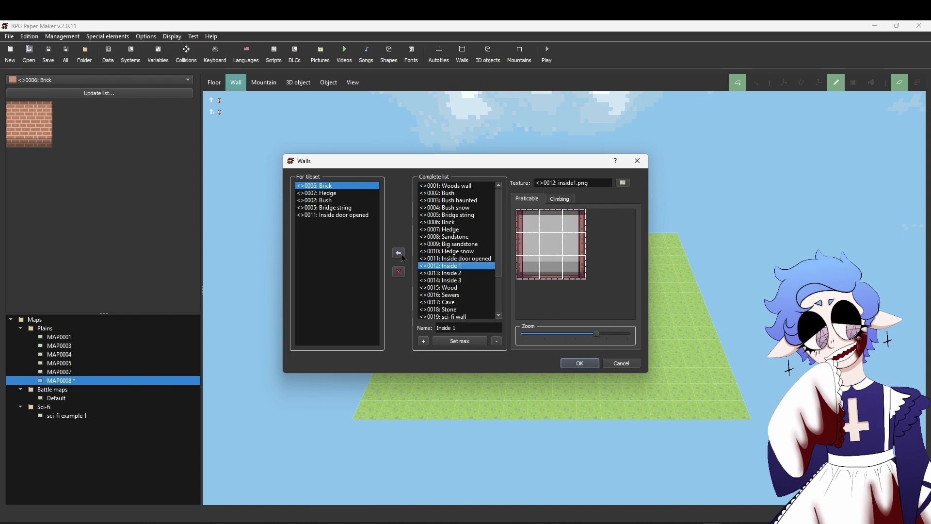
Add the Wood wall to the tileset, previewing neighbouring textures such as Inside 2, Inside 3, Sewers, Cave and Stone
left_click(458, 274)
left_click(459, 281)
scroll(461, 272, "down", 3)
left_click(464, 237)
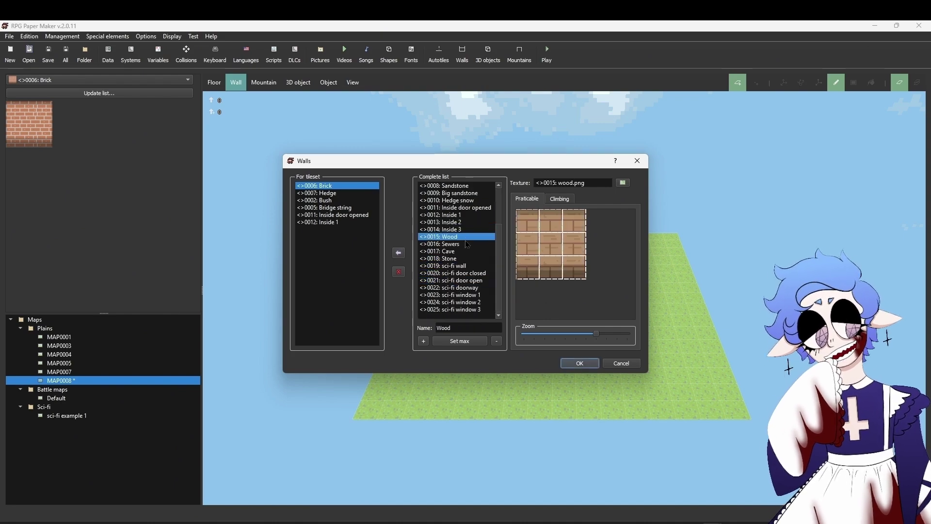
left_click(465, 245)
left_click(464, 252)
left_click(463, 257)
left_click(464, 264)
left_click(467, 244)
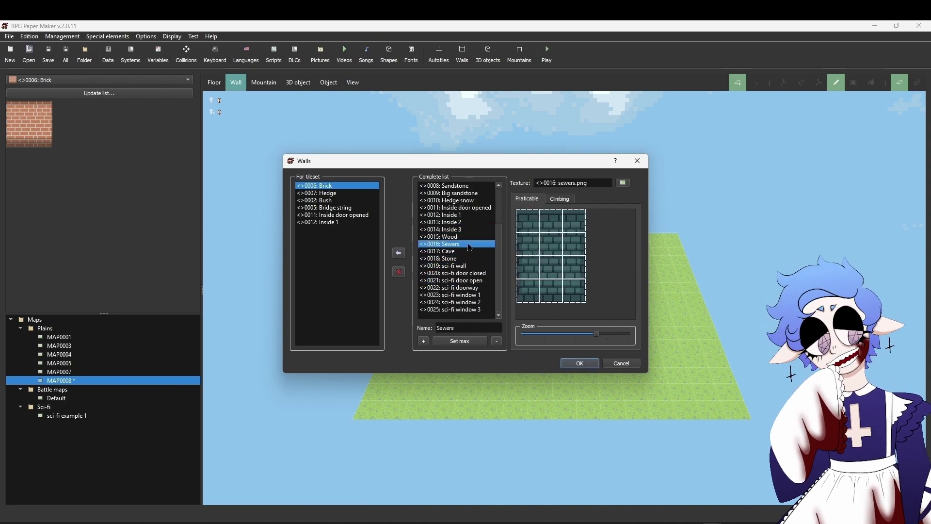
left_click(468, 237)
scroll(477, 278, "up", 3)
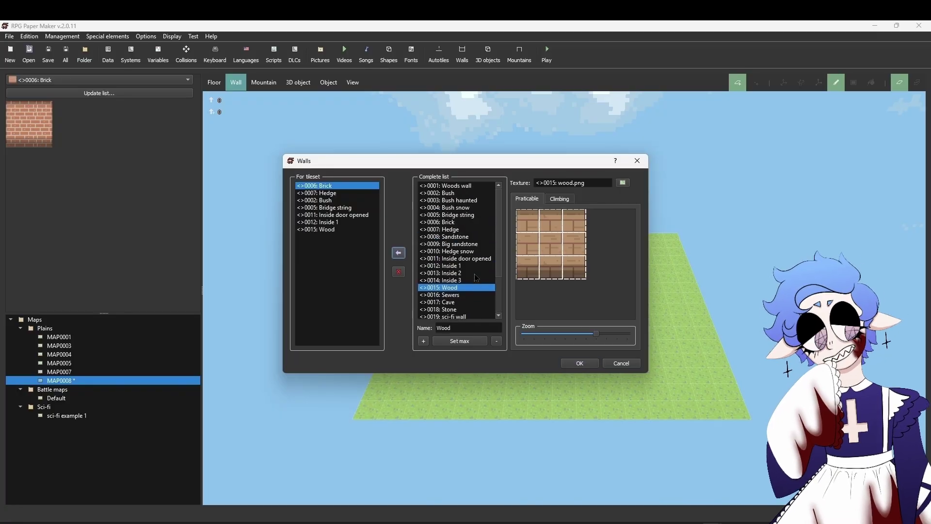
Confirm the tileset's walls and draw Wood walls for the house's ground floor on the grass
left_click(467, 223)
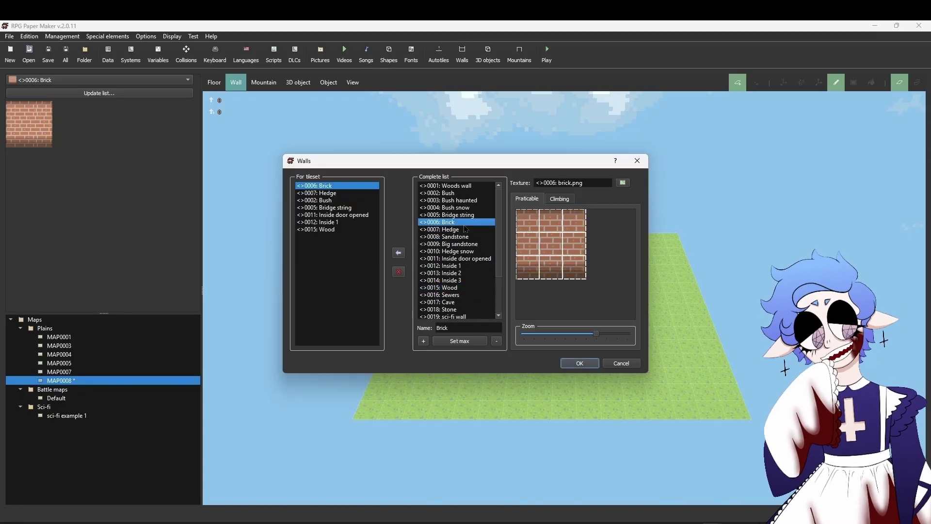
left_click(580, 364)
left_click(121, 80)
left_click(118, 140)
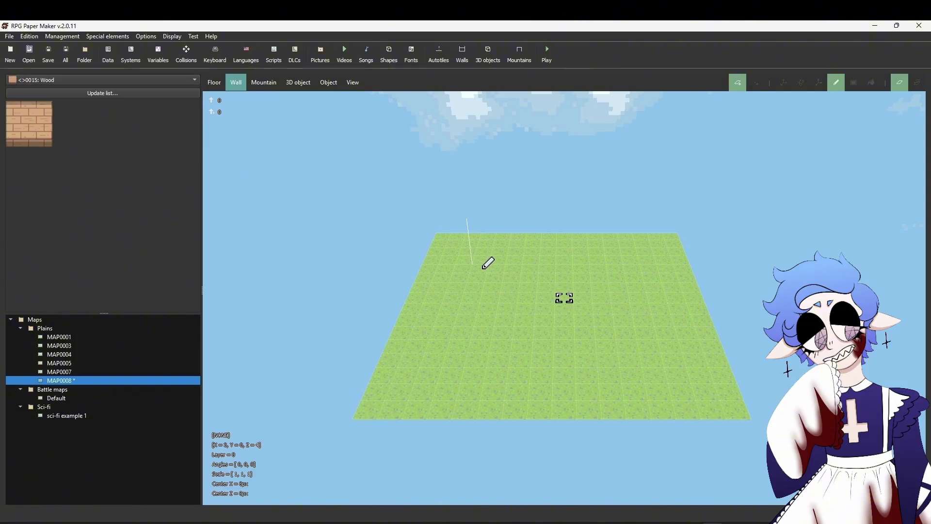
left_click_drag(483, 267, 575, 265)
left_click_drag(481, 317, 592, 324)
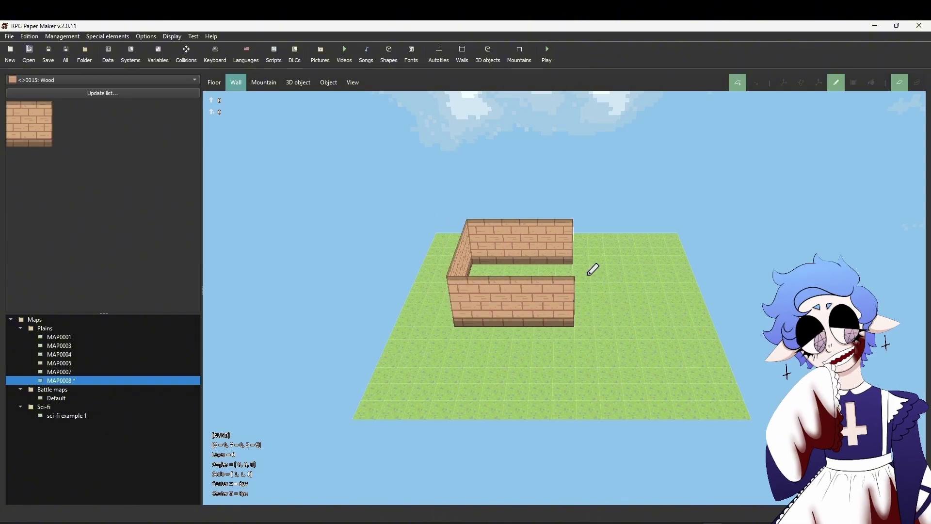
Close the ground floor and add a narrower annex in Wood, and draw a Hedge wall along the front of the garden beside it
left_click_drag(588, 274, 586, 267)
mouse_move(587, 267)
middle_mouse_down()
mouse_move(624, 289)
mouse_move(593, 277)
middle_mouse_up()
mouse_move(592, 276)
left_mouse_down()
mouse_move(650, 278)
mouse_move(580, 294)
mouse_move(690, 336)
left_mouse_up()
left_click(80, 80)
left_click(73, 36)
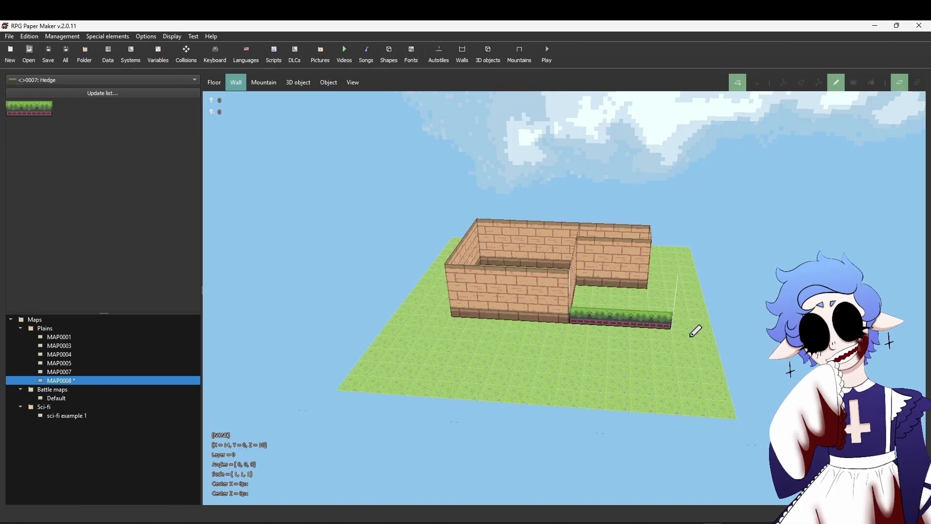
Try an Inside door opened wall in the house's front and draw Wood walls over that stretch again
left_click(128, 82)
left_click(109, 110)
mouse_move(492, 322)
left_mouse_down()
mouse_move(520, 326)
mouse_move(496, 323)
left_mouse_up()
middle_click_drag(496, 322, 586, 333)
left_click_drag(543, 328, 499, 332)
mouse_move(643, 262)
middle_mouse_down()
mouse_move(695, 266)
mouse_move(642, 272)
middle_mouse_up()
left_click(148, 81)
left_click(149, 99)
left_click_drag(500, 335, 545, 337)
middle_click_drag(687, 329, 701, 328)
Place an Inside door opened wall as the entrance in the middle of the ground-floor front
scroll(701, 328, "up", 2, "ctrl")
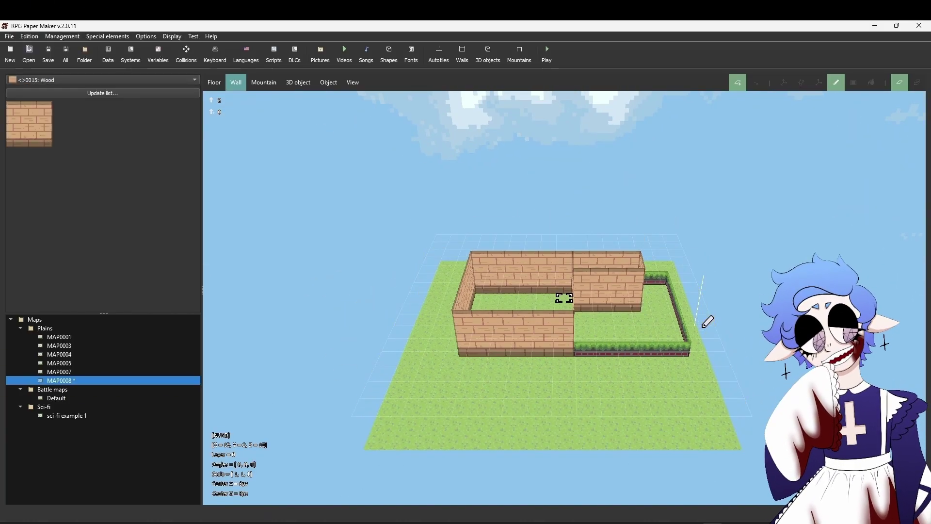
scroll(702, 328, "down", 2, "ctrl")
left_click(64, 81)
left_click(65, 67)
left_click(535, 330)
Draw a second storey of Wood walls above the main part of the house at height 3
scroll(640, 322, "up", 3, "ctrl")
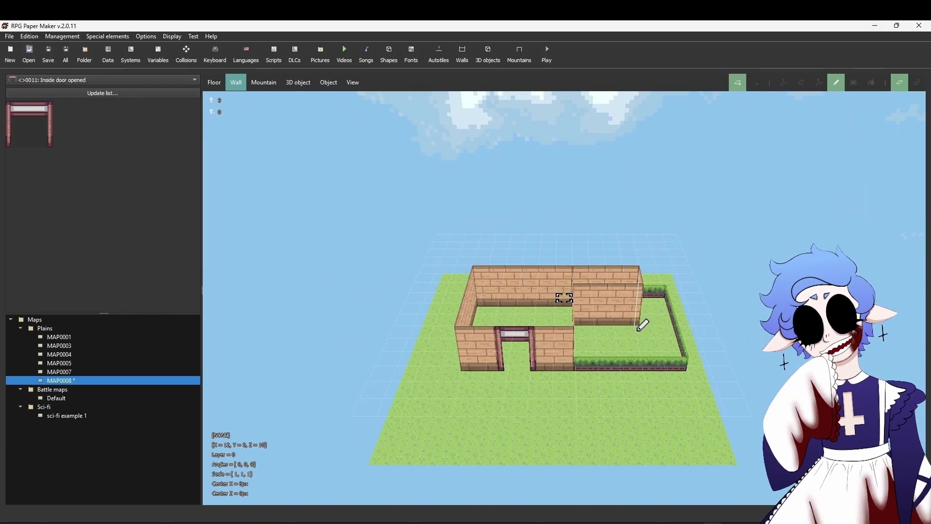
left_click(102, 80)
left_click(42, 100)
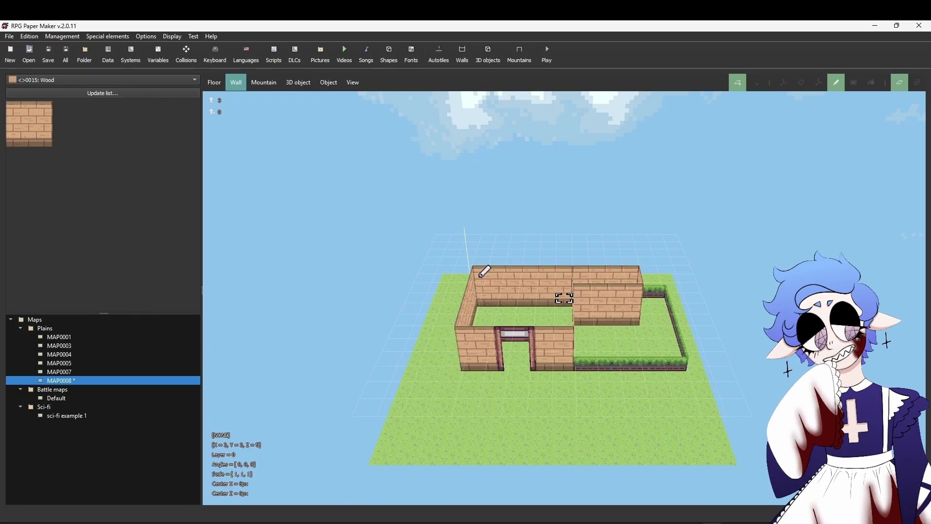
mouse_move(482, 270)
left_mouse_down()
mouse_move(648, 261)
mouse_move(579, 262)
left_mouse_up()
mouse_move(577, 334)
left_mouse_down()
mouse_move(479, 275)
mouse_move(477, 264)
left_mouse_up()
Lay a strip of dark floor tiles along the upper front and rail it as two balconies with Bridge string walls
left_click(214, 86)
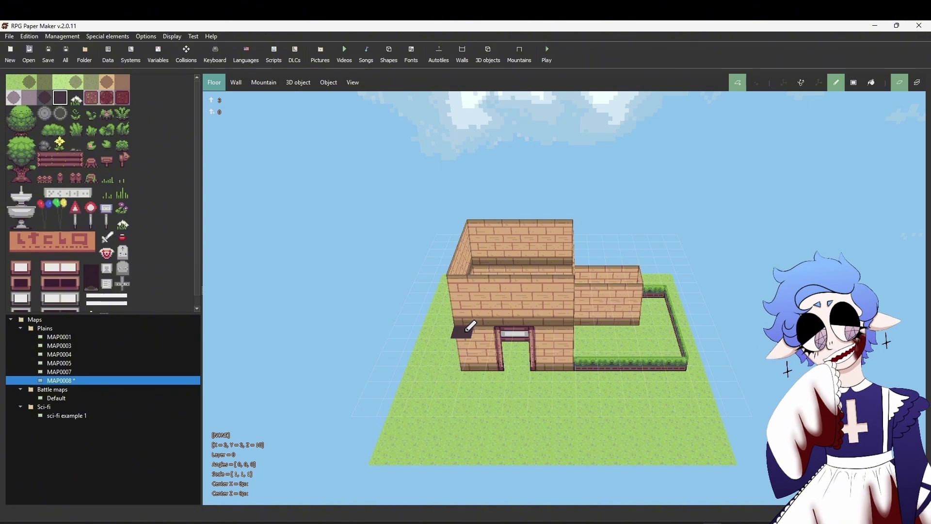
left_click(236, 82)
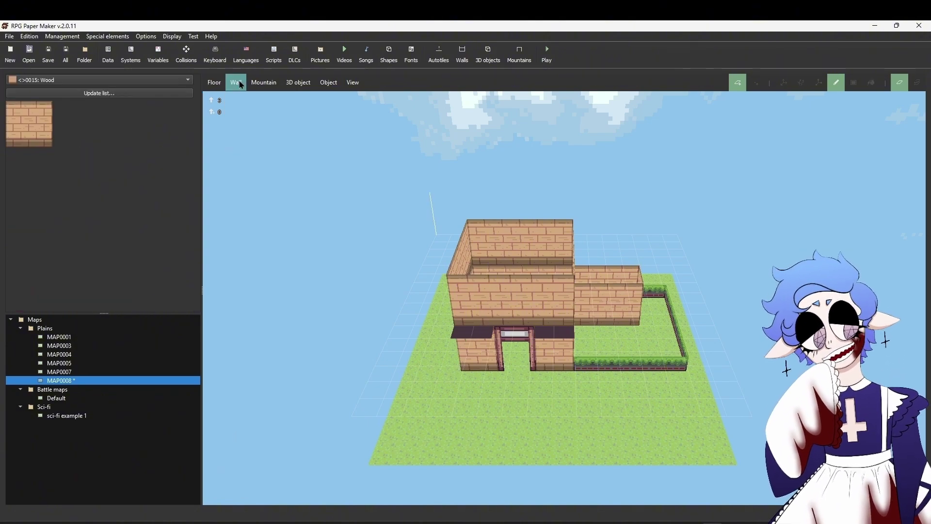
left_click(103, 79)
left_click(59, 86)
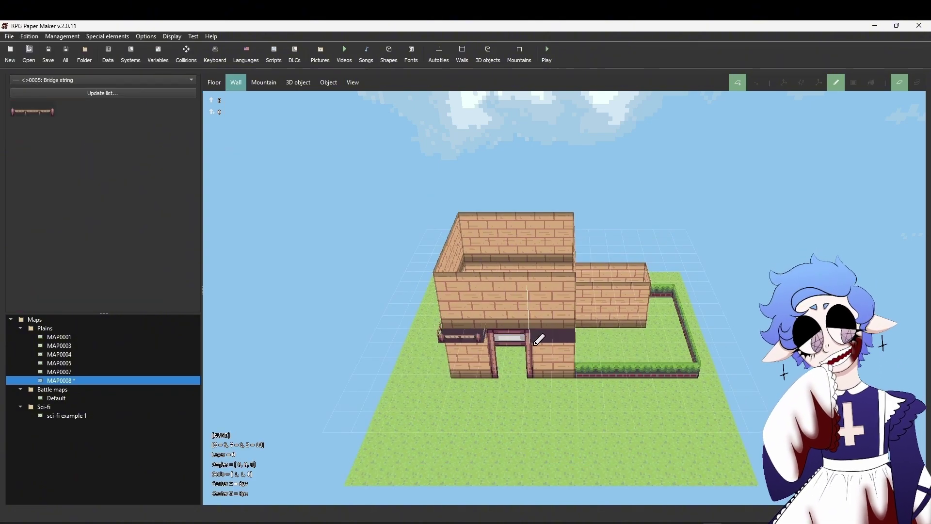
middle_click_drag(539, 337, 672, 335)
left_click_drag(630, 326, 599, 340)
middle_click_drag(683, 334, 652, 349)
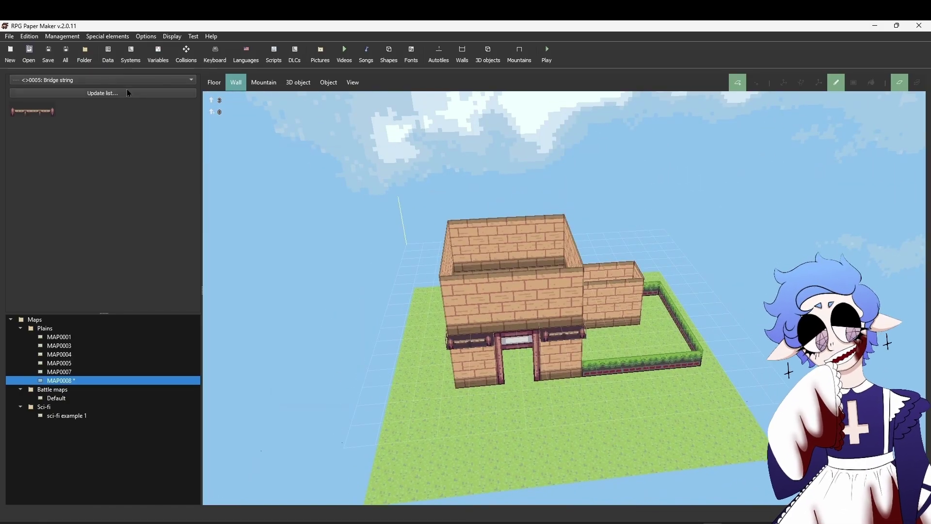
Examine the available wall textures, including the inside, Sewers and sci-fi door and window walls
left_click(127, 91)
scroll(463, 253, "down", 3)
scroll(463, 253, "up", 3)
left_click(464, 258)
left_click(465, 273)
left_click(464, 294)
scroll(468, 291, "down", 3)
left_click(471, 272)
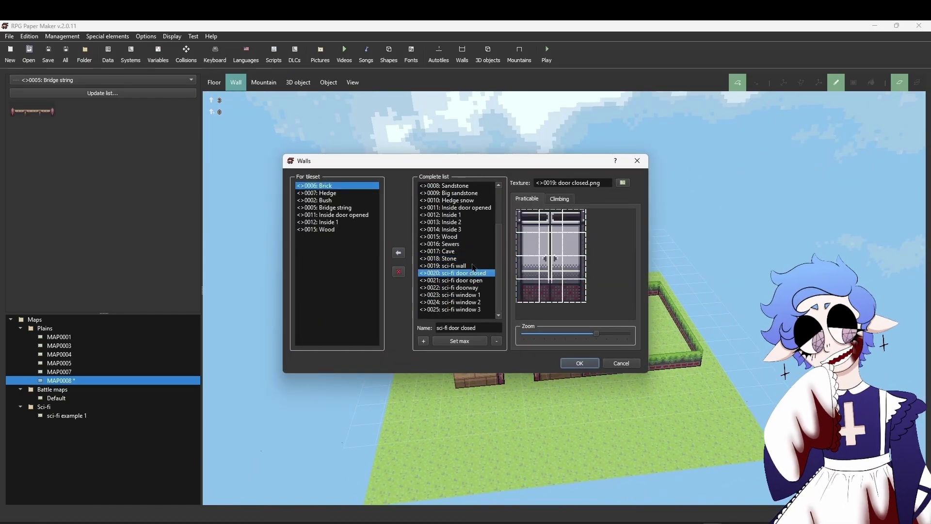
left_click(470, 280)
left_click(468, 294)
left_click(465, 302)
left_click(465, 296)
left_click(580, 363)
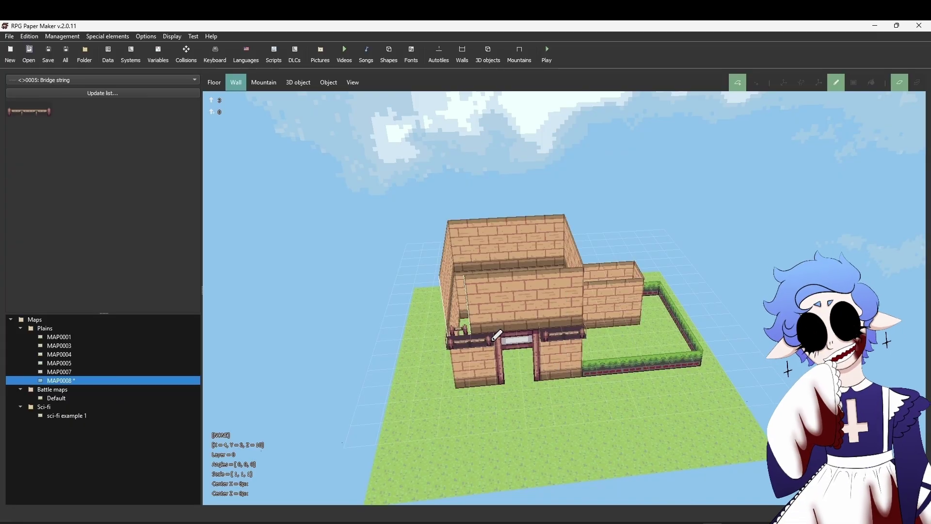
Redraw the missing stretch of the upper front in Wood and make the annex roof a dark-tiled terrace with Bridge string railings
left_click(103, 79)
left_click(114, 106)
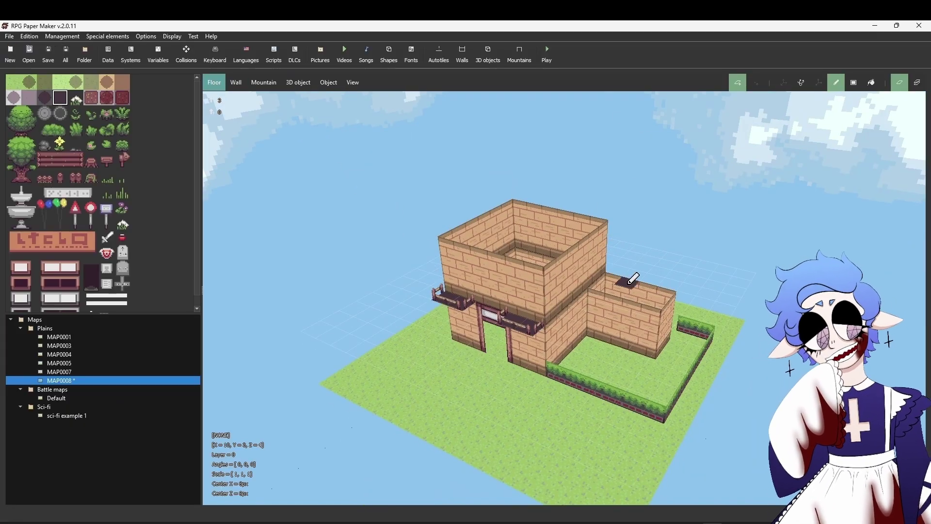
mouse_move(236, 82)
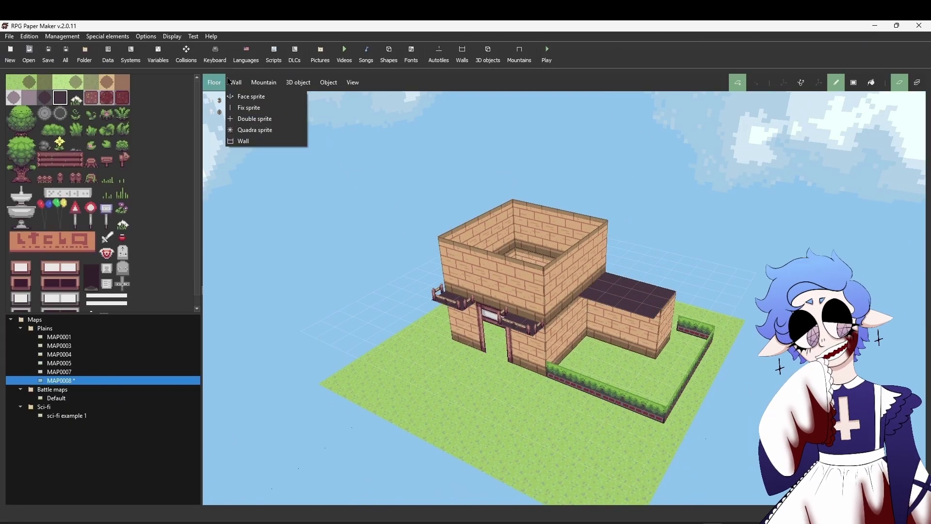
left_click(244, 140)
Place Inside door opened walls on the upper storey, one at each front balcony and one facing the annex terrace
left_click(103, 79)
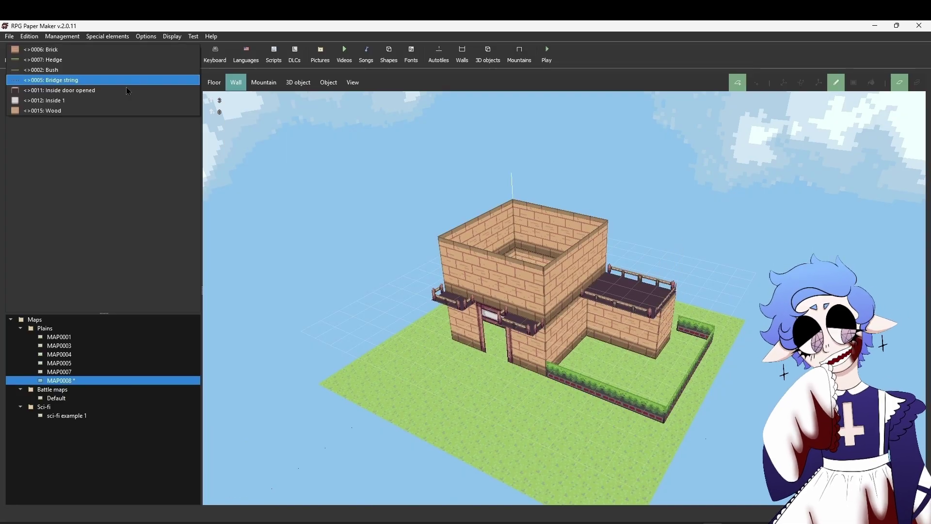
left_click(117, 90)
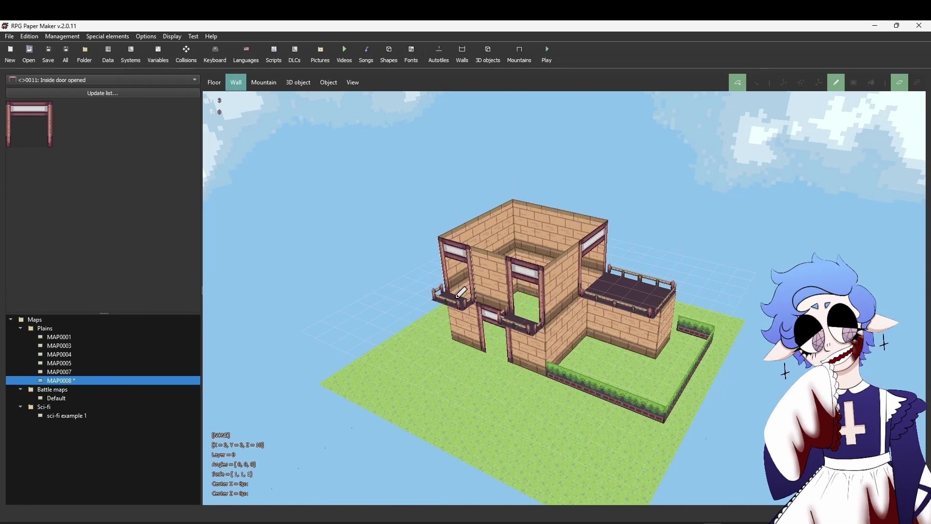
middle_click_drag(548, 322, 664, 363)
Complete the garden's Hedge wall behind the annex at ground level
scroll(644, 301, "down", 3, "ctrl")
left_click(92, 80)
left_click(77, 59)
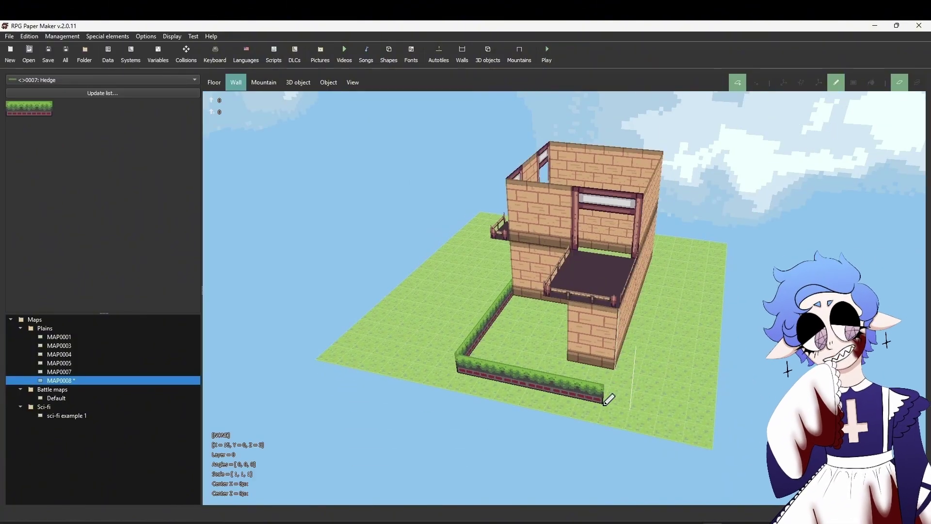
Place an Inside door opened wall in the annex's ground-floor wall facing the garden
middle_click_drag(609, 399, 422, 179)
left_click(103, 80)
left_click(131, 110)
mouse_move(640, 293)
middle_mouse_down()
mouse_move(727, 283)
mouse_move(585, 253)
middle_mouse_up()
Cover the top of the main house with dark floor tiles as a roof at height 6
scroll(584, 256, "up", 6, "ctrl")
left_click(214, 83)
mouse_move(485, 267)
left_mouse_down()
mouse_move(466, 311)
mouse_move(545, 267)
mouse_move(557, 291)
mouse_move(536, 291)
left_mouse_up()
mouse_move(536, 291)
middle_mouse_down()
mouse_move(719, 268)
mouse_move(307, 172)
middle_mouse_up()
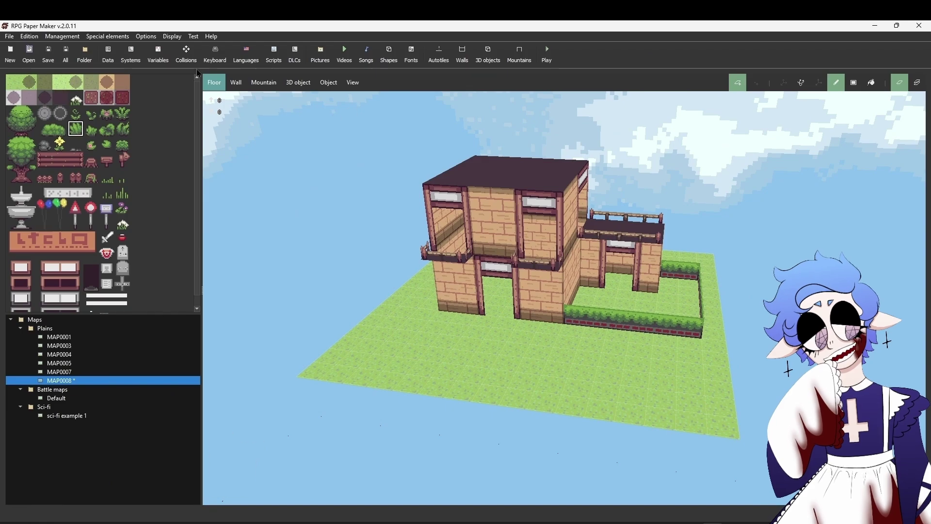
Scatter tall-grass face sprites in the garden and on the lawn around the house
left_click(237, 83)
left_click(248, 97)
left_click(606, 301)
left_click(587, 358)
left_click(692, 383)
left_click(363, 362)
left_click(412, 326)
middle_click_drag(412, 326, 612, 304)
Define the hero's starting position on the grass in front of the house entrance
left_click(343, 84)
right_click(508, 364)
left_click(547, 436)
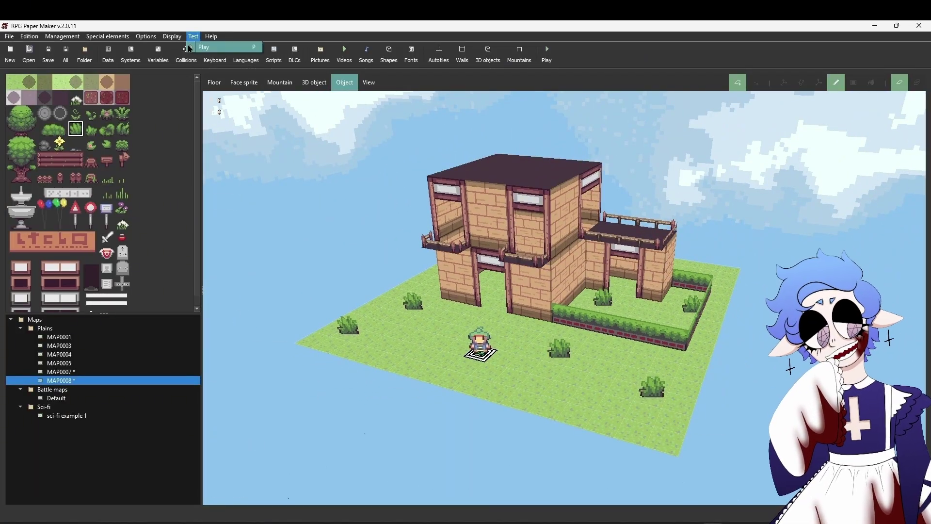
Save the modified maps, launch the game test and start a new game
left_click(189, 48)
left_click(457, 277)
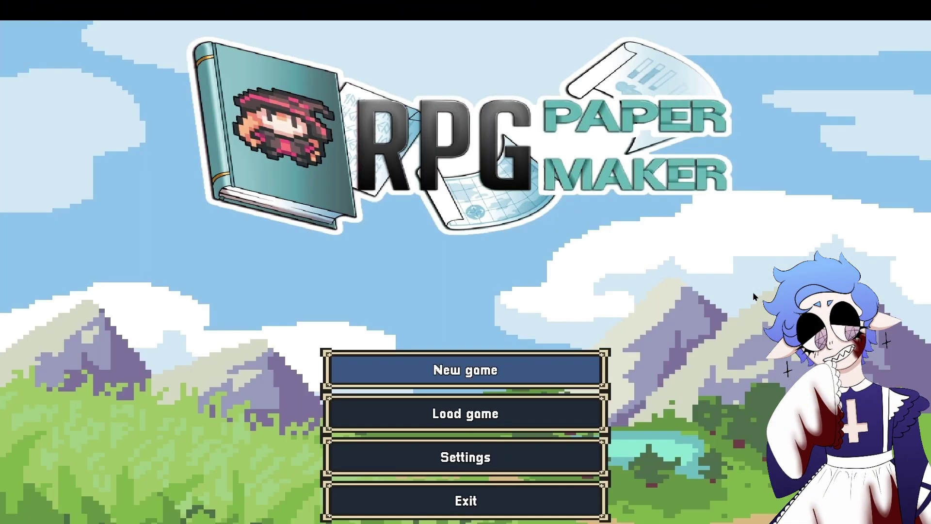
key("Return")
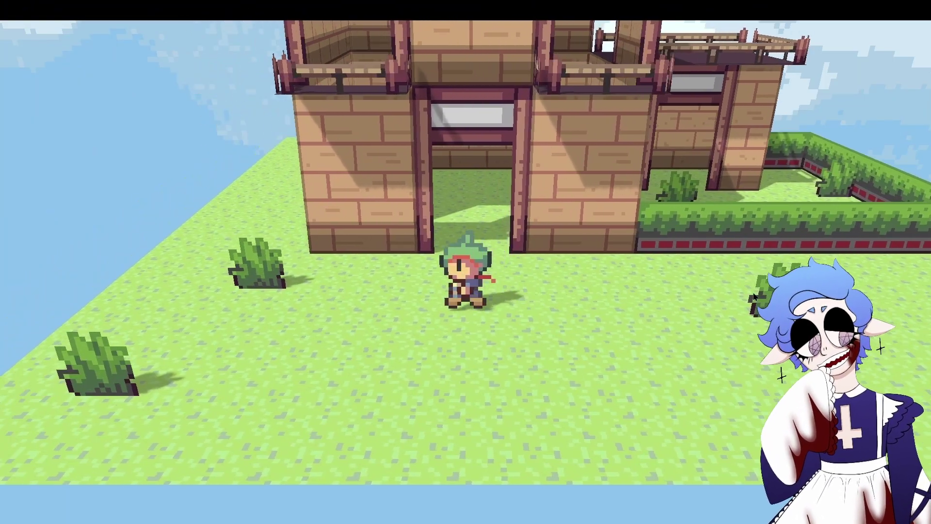
Walk the hero around the house while rotating the camera to inspect every side of the building
key("a")
key("Right")
key("d")
key("Left")
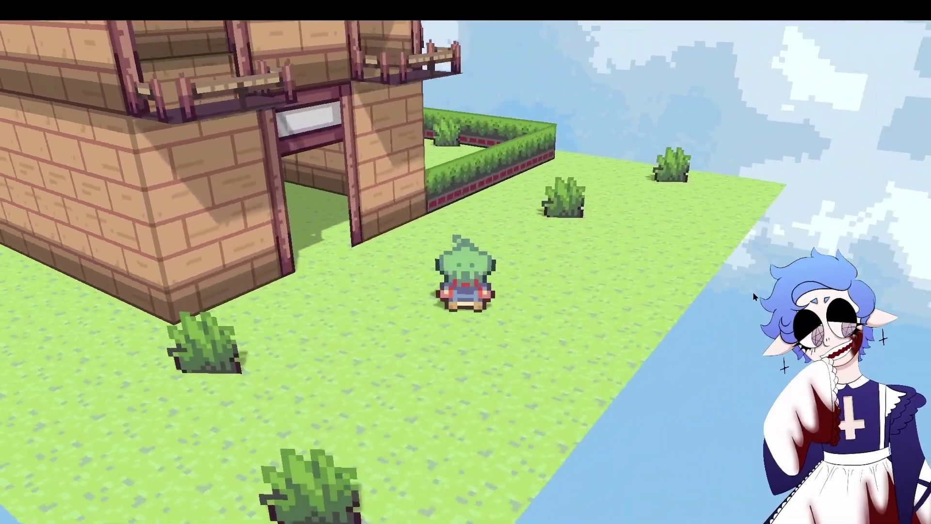
key("Left")
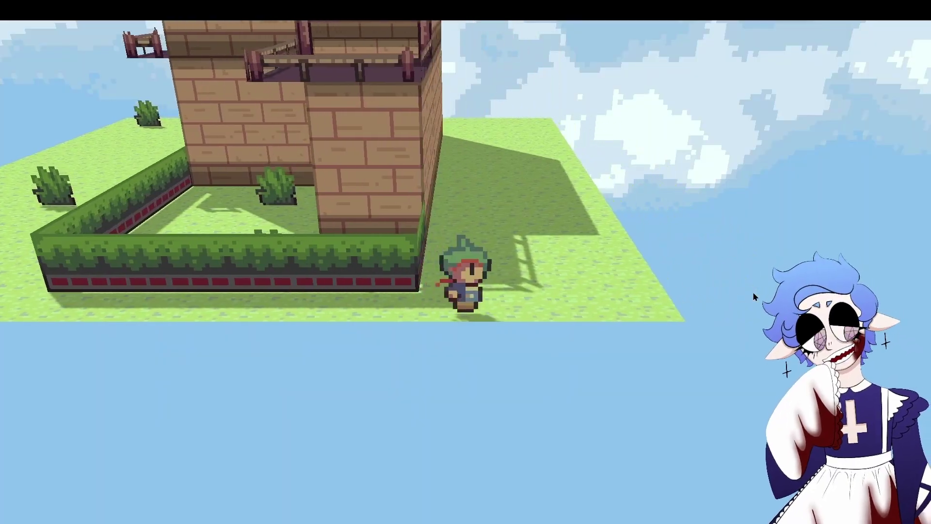
key("w")
key("Left")
key("d")
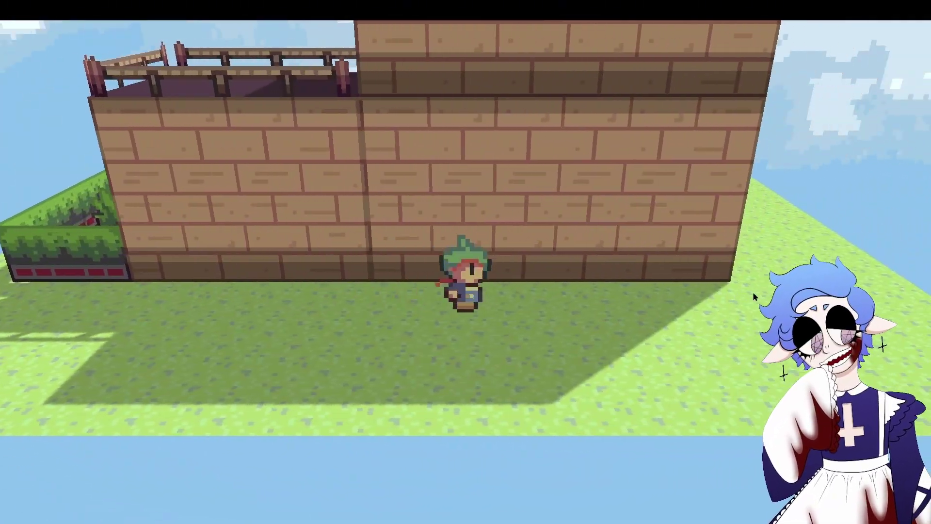
key("Left")
key("w")
key("d")
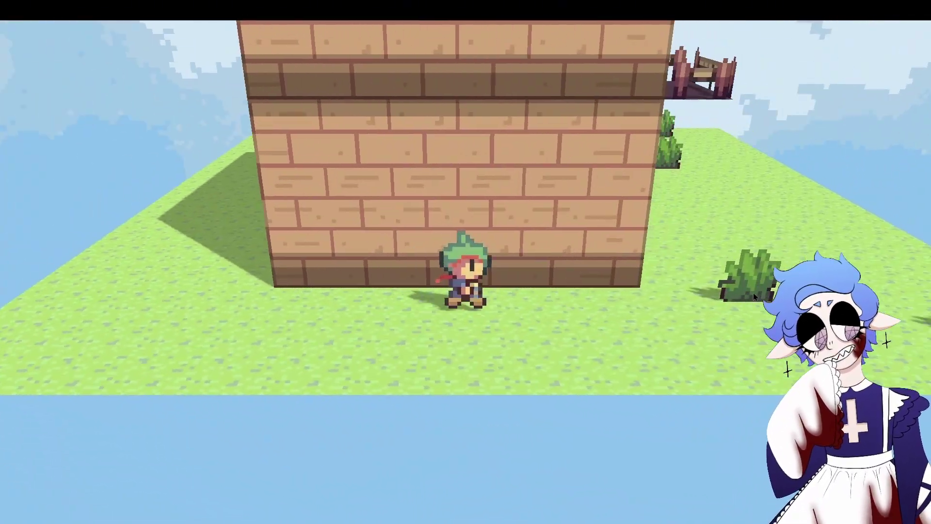
key("Left")
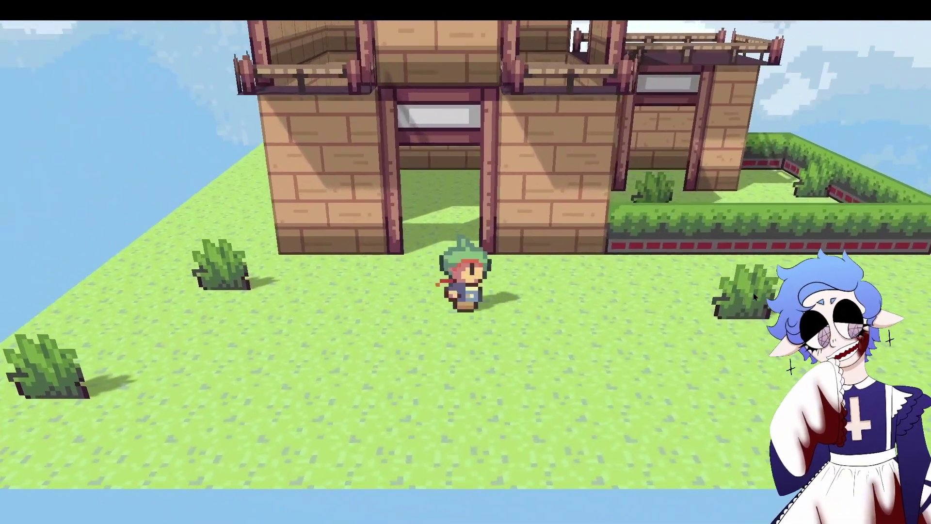
Quit the running game and exit from the title screen to the editor
key("Escape")
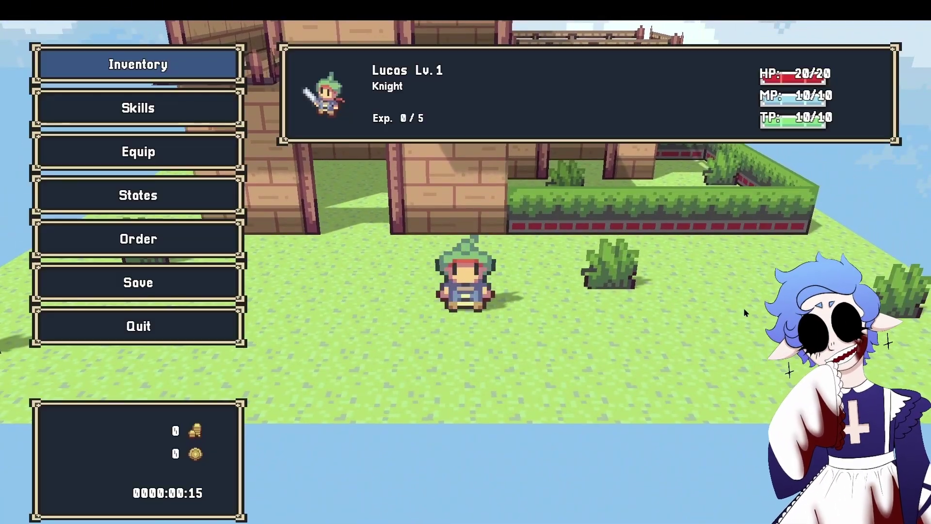
left_click(164, 325)
left_click(431, 339)
left_click(421, 492)
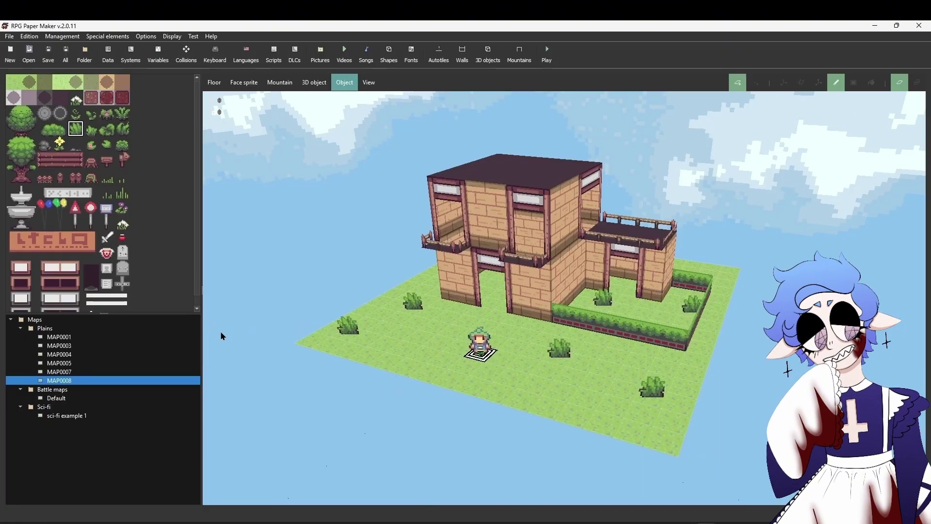
Set MAP0008's camera properties to Isometric in its map properties and confirm
right_click(149, 383)
left_click(167, 388)
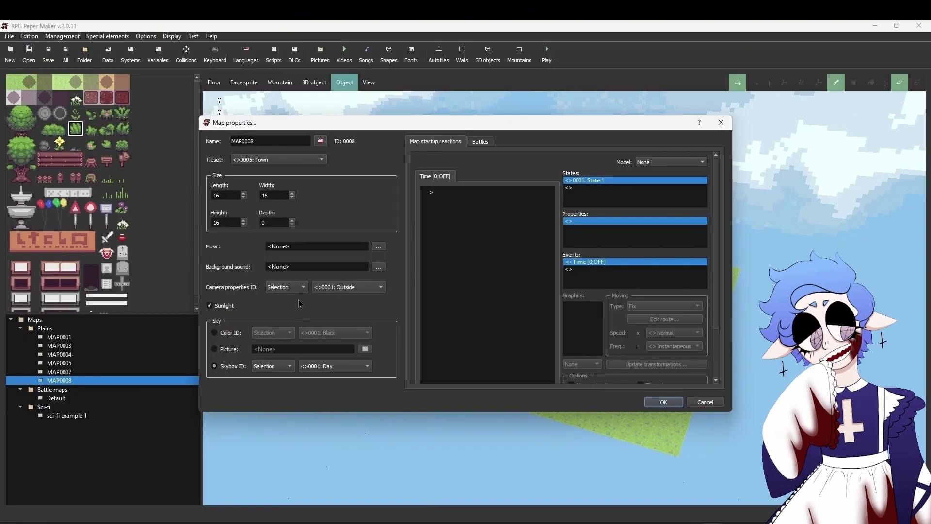
left_click(348, 286)
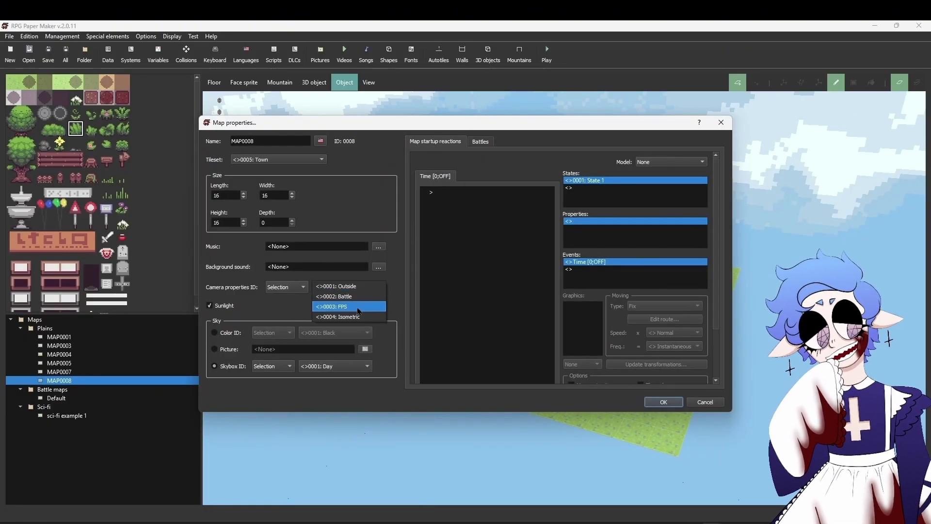
left_click(345, 315)
left_click(660, 402)
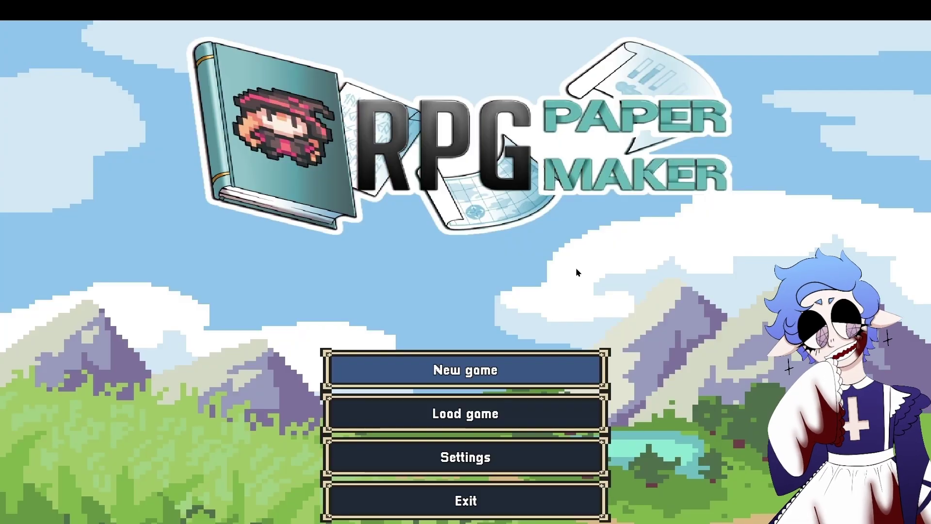
Start a new game to view the house with the isometric camera, and quit the running game
key("Return")
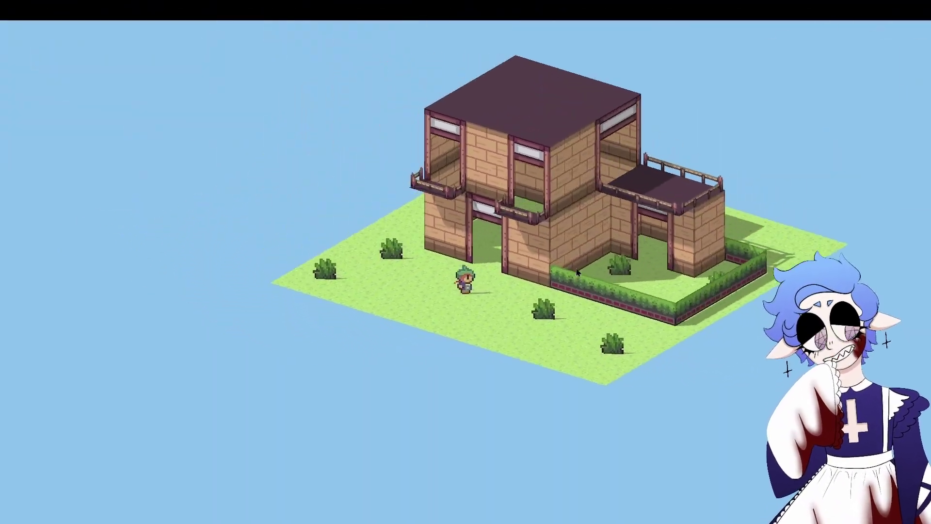
key("Escape")
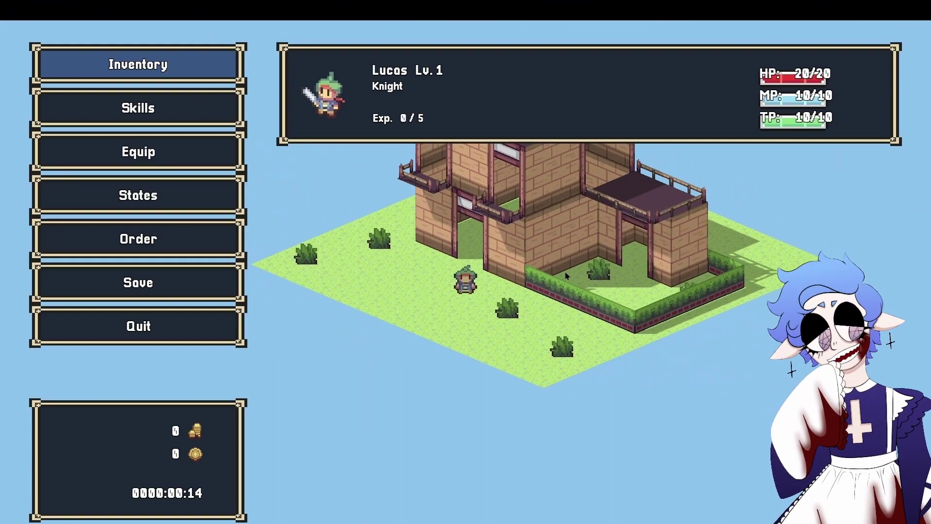
left_click(189, 332)
left_click(456, 339)
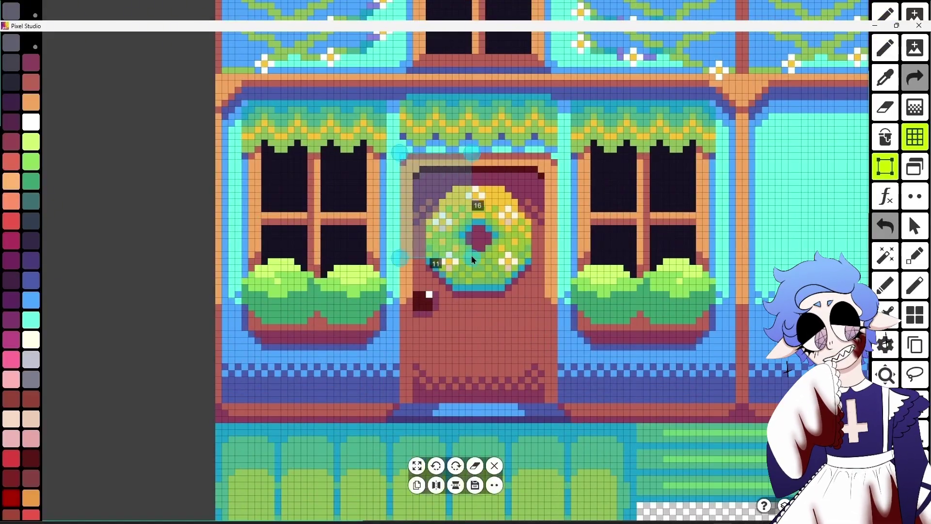
In Pixel Studio, copy the 24 by 38 pixel front door from the house sheet and paste it into the wooden doorway image
left_click_drag(471, 258, 558, 403)
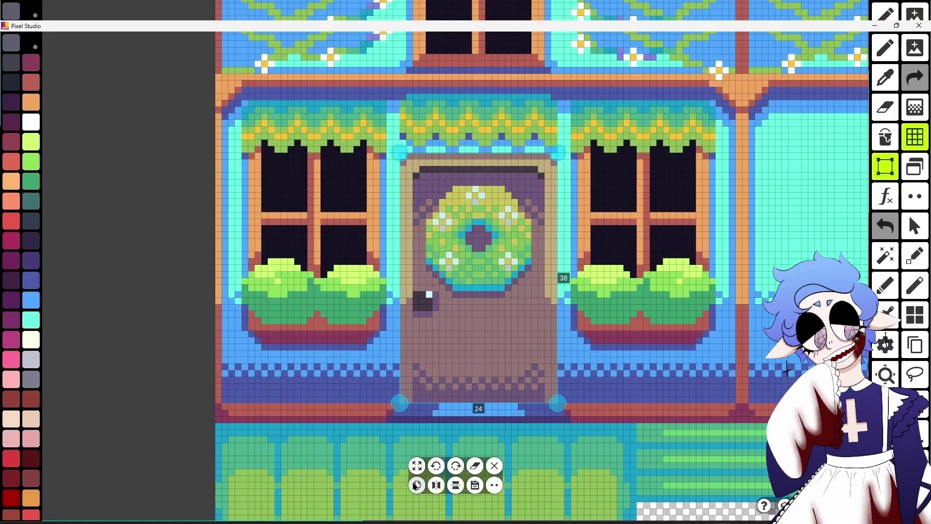
key("ctrl+c")
left_click(915, 166)
left_click(391, 348)
left_click(556, 419)
left_click_drag(415, 266, 465, 327)
key("ctrl+v")
scroll(671, 322, "down", 2)
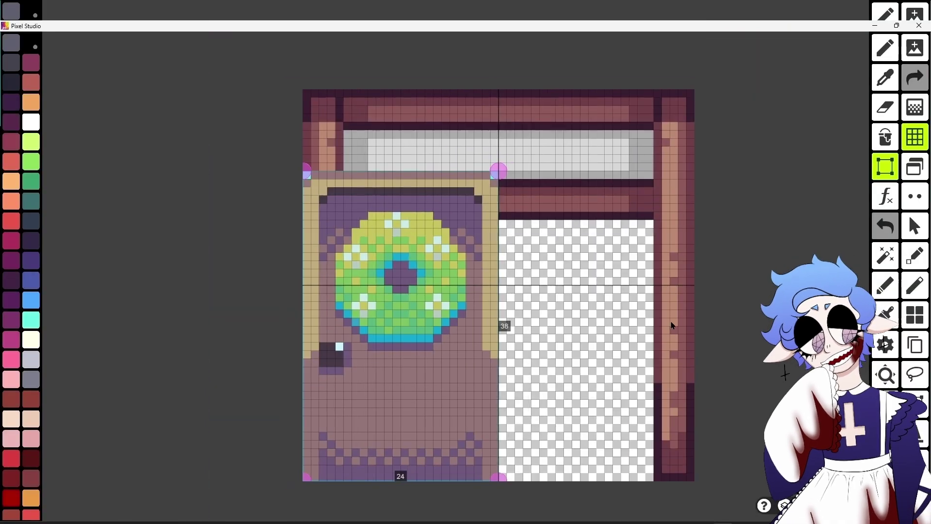
left_click_drag(404, 247, 599, 163)
left_click_drag(499, 399, 304, 483)
key("ctrl+z")
key("ctrl+v")
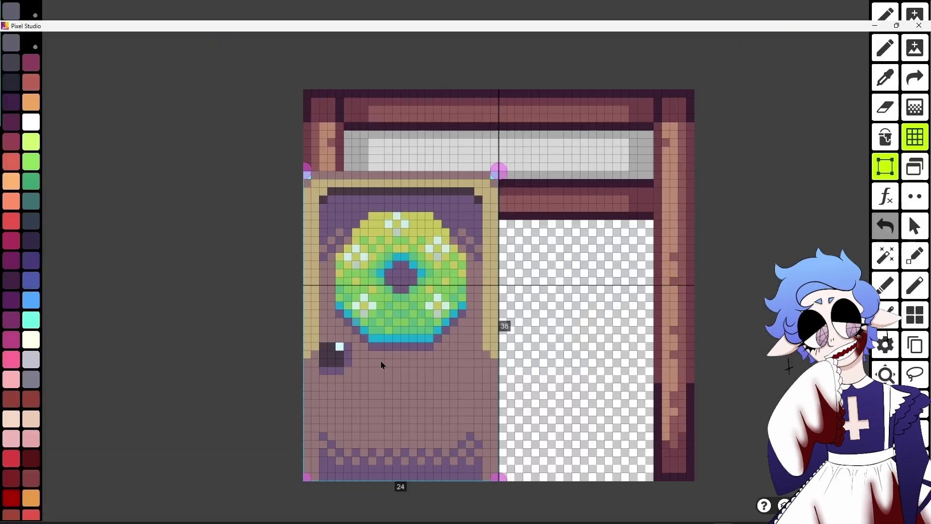
Move the pasted door to the right half of the canvas and place a copy of it in the left half
left_click_drag(381, 362, 572, 360)
left_click(386, 362)
left_click_drag(500, 174, 699, 478)
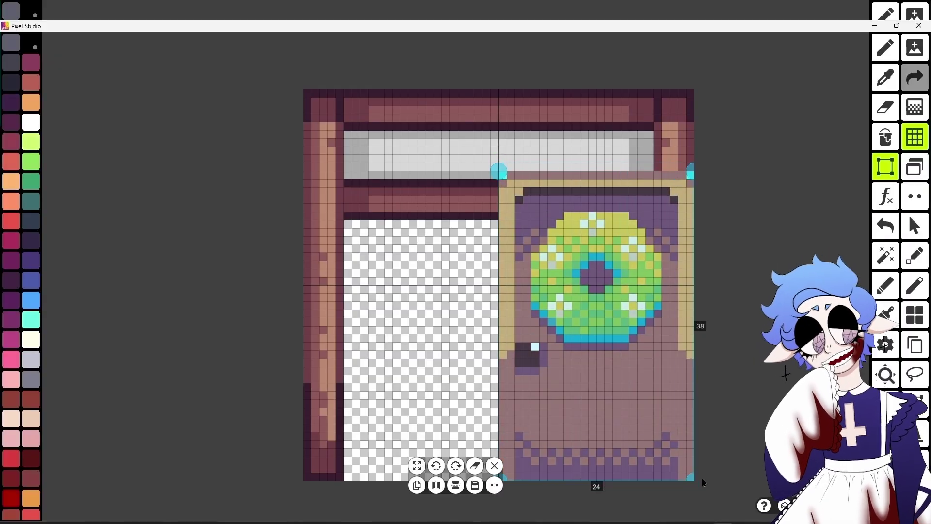
left_click(415, 479)
key("ctrl+v")
left_click_drag(594, 306, 398, 305)
left_click(515, 229)
Flip the left door horizontally so that the two doorknobs face each other
left_click_drag(496, 174, 292, 491)
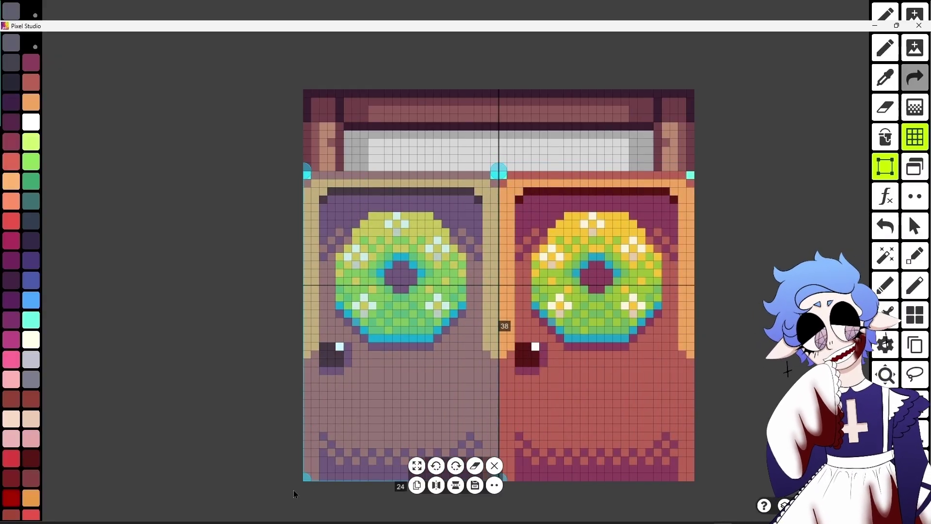
left_click(436, 484)
left_click(703, 364)
scroll(701, 364, "up", 2)
scroll(691, 363, "down", 3)
scroll(478, 350, "up", 2)
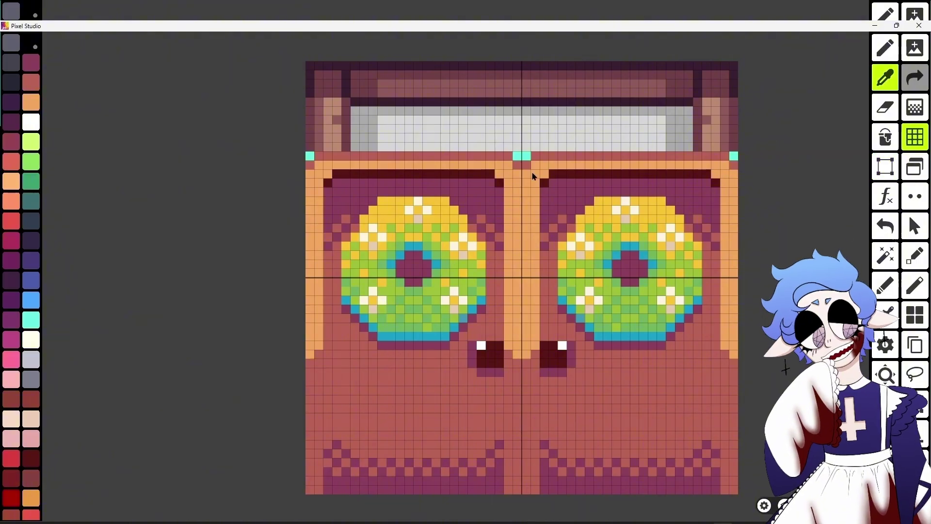
Recolour the doors' stray cyan corner pixels and replace the old wooden frame strip above the doors with solid red-brown
left_click(310, 156)
left_click(734, 156)
left_click(885, 166)
left_click_drag(310, 65, 733, 149)
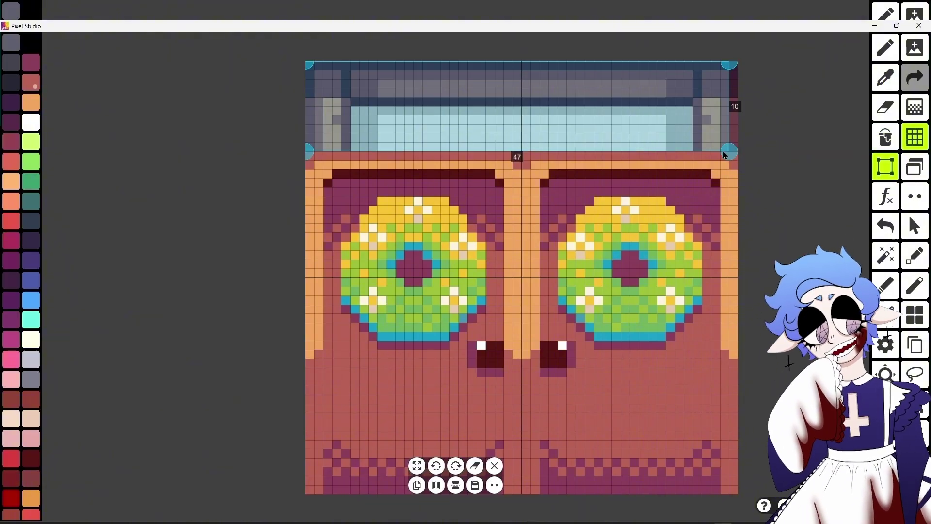
left_click(475, 464)
left_click(885, 137)
left_click(645, 116)
scroll(797, 205, "down", 2)
scroll(800, 208, "up", 3)
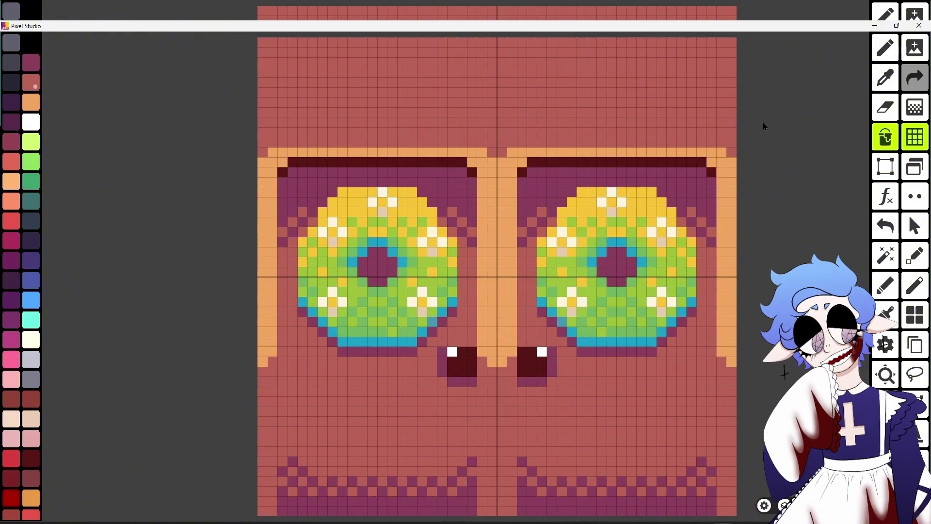
Shift the upper part of both doors up four pixels and fill the resulting gap with red-brown
left_click(885, 166)
mouse_move(244, 369)
left_mouse_down()
mouse_move(704, 114)
mouse_move(714, 117)
left_mouse_up()
left_click_drag(594, 228, 593, 188)
left_click(747, 204)
middle_click_drag(747, 203, 740, 256)
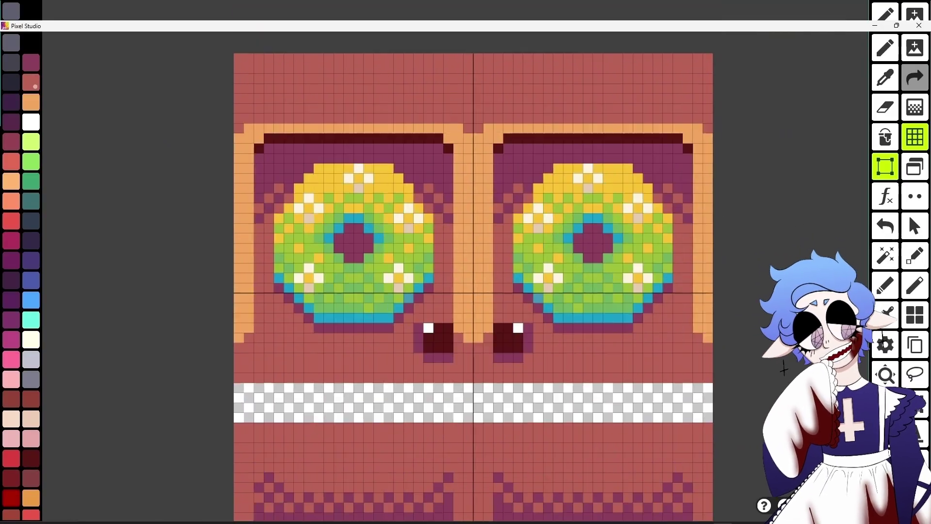
left_click(884, 137)
left_click(546, 403)
scroll(548, 387, "down", 3)
scroll(725, 331, "up", 3)
middle_click_drag(726, 331, 741, 396)
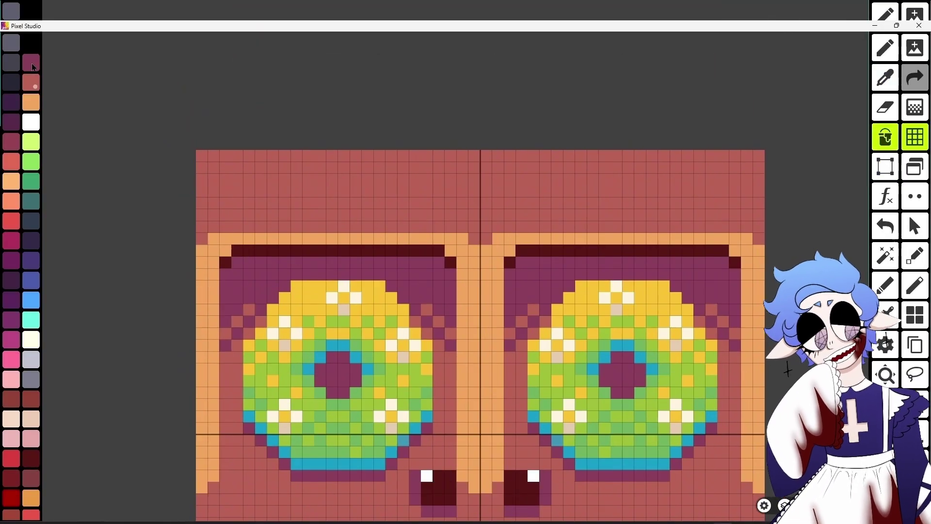
Outline the red-brown band above the doors in purple with stepped corners using the pencil
left_click(885, 49)
left_click(31, 62)
mouse_move(199, 154)
left_mouse_down()
mouse_move(753, 161)
mouse_move(760, 211)
mouse_move(339, 213)
mouse_move(209, 167)
left_mouse_up()
middle_click_drag(456, 239, 557, 262)
scroll(557, 262, "down", 1)
left_click_drag(575, 252, 586, 252)
left_click(318, 252)
left_click(843, 252)
scroll(757, 173, "down", 2)
middle_click_drag(758, 173, 611, 278)
scroll(449, 303, "up", 4)
Draw a one-pixel highlight line along the upper edge of the band in the orange sampled from the door frame
key("i")
left_click(310, 386)
mouse_move(177, 294)
left_mouse_down()
mouse_move(832, 294)
mouse_move(727, 308)
left_mouse_up()
key("i")
left_click(786, 322)
scroll(670, 310, "down", 1)
middle_click_drag(665, 312, 581, 158)
Shade the four outer corner pixels of the band's outline in a darker purple
left_click(31, 63)
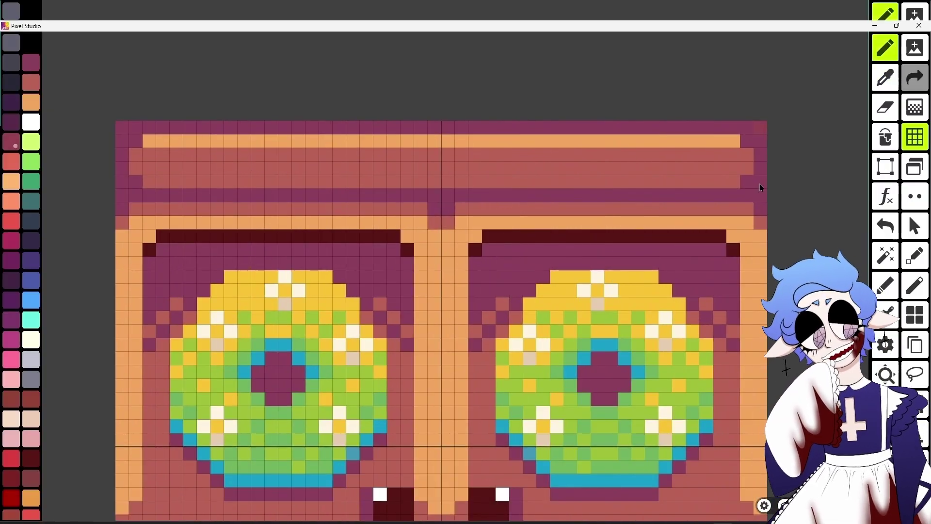
left_click(11, 121)
left_click(760, 127)
left_click(760, 195)
left_click(122, 195)
left_click(122, 128)
scroll(592, 241, "down", 3)
middle_click_drag(592, 240, 568, 116)
scroll(569, 203, "up", 1)
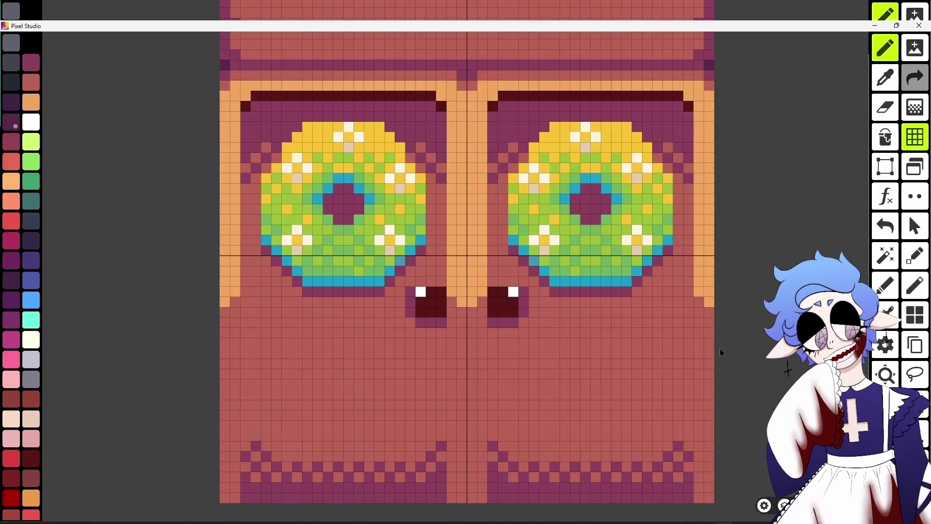
scroll(540, 341, "down", 2)
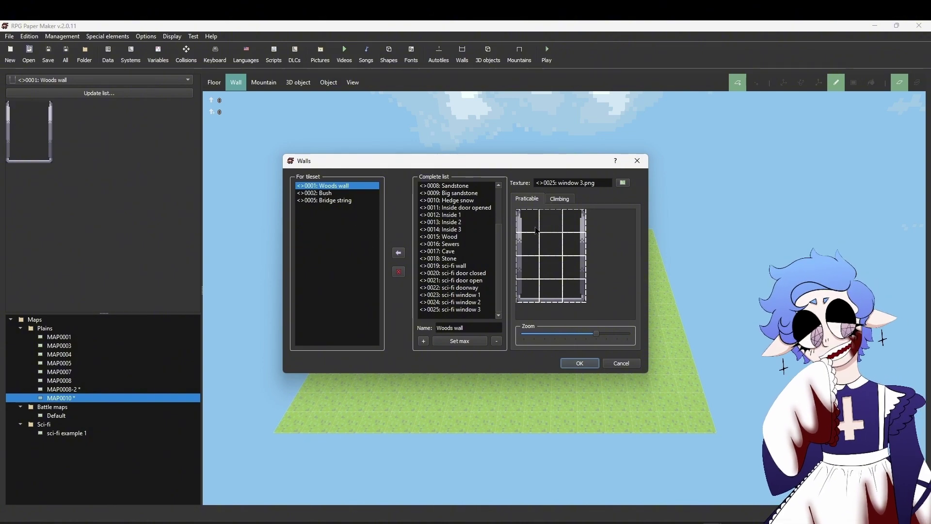
In RPG Paper Maker's wall list, add a new wall named "building door 1"
left_click(423, 341)
left_click(468, 327)
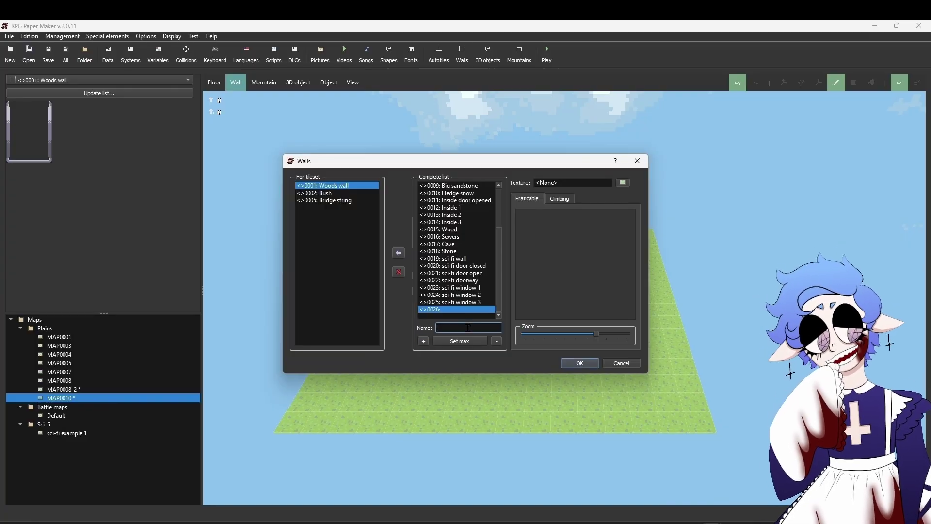
type("building door 1")
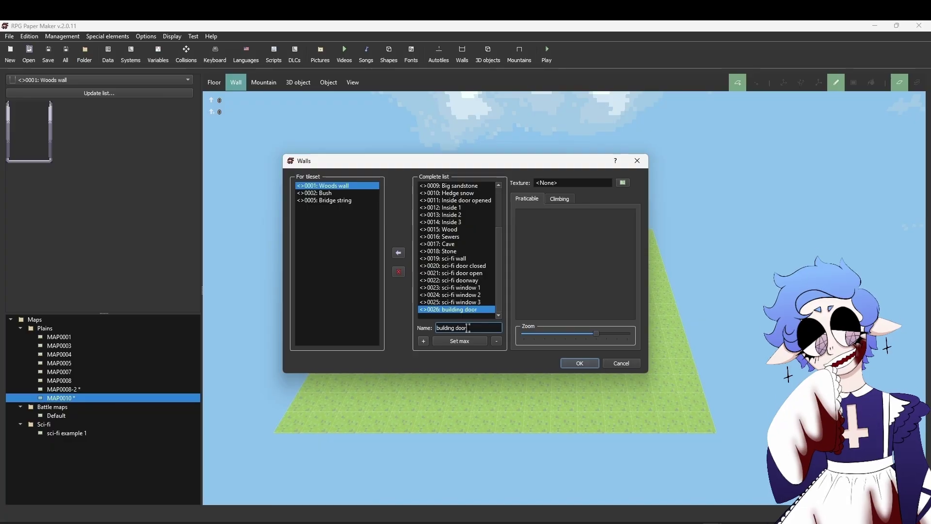
Paste the building door 1 image into the project's Walls texture folder and refresh the available pictures
left_click(625, 182)
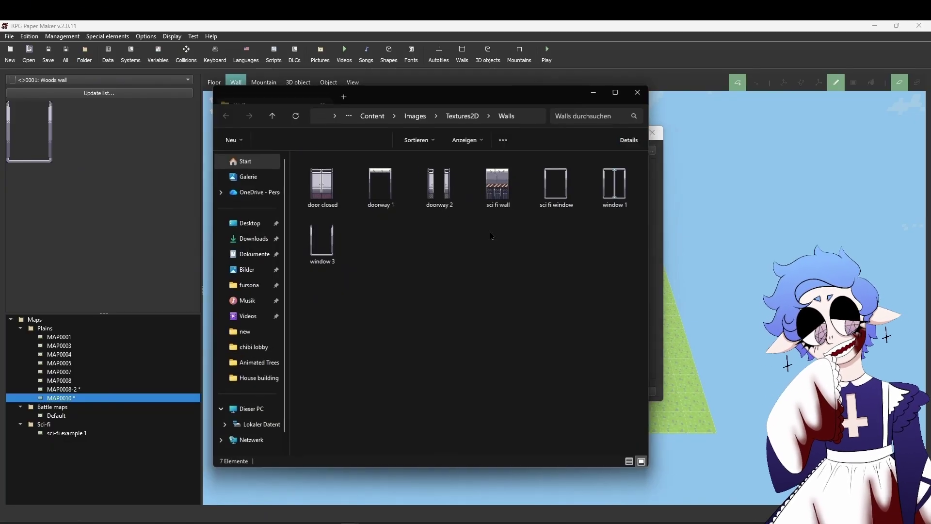
right_click(489, 234)
left_click(500, 243)
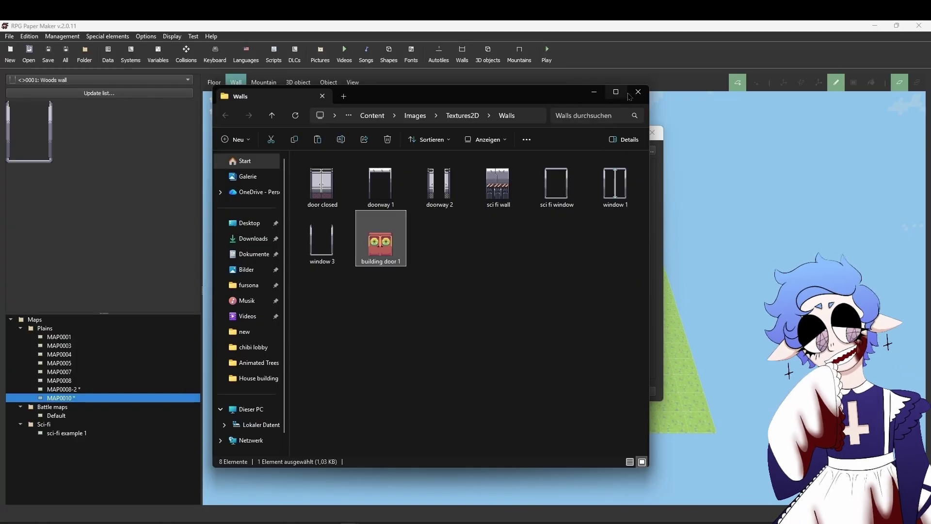
left_click(629, 97)
left_click(431, 372)
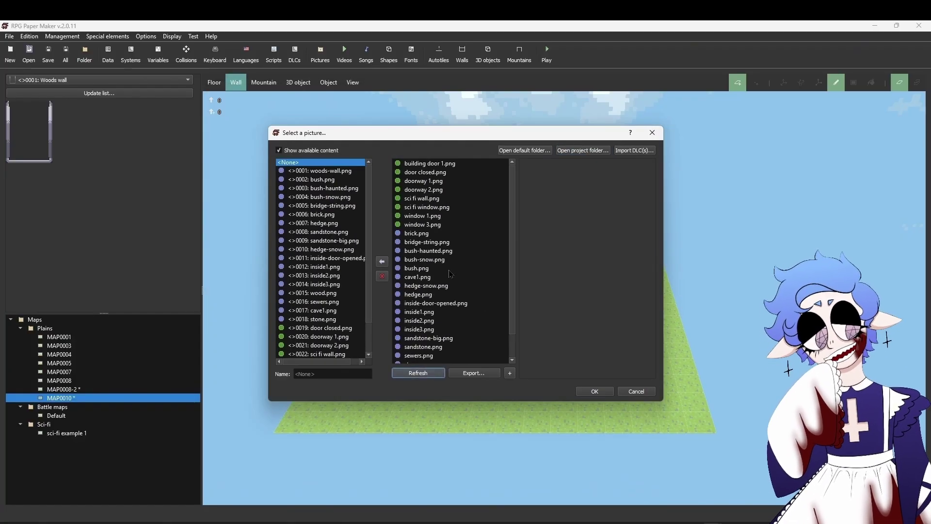
Import building door 1.png as the new wall's texture and add the wall to the tileset
left_click(468, 165)
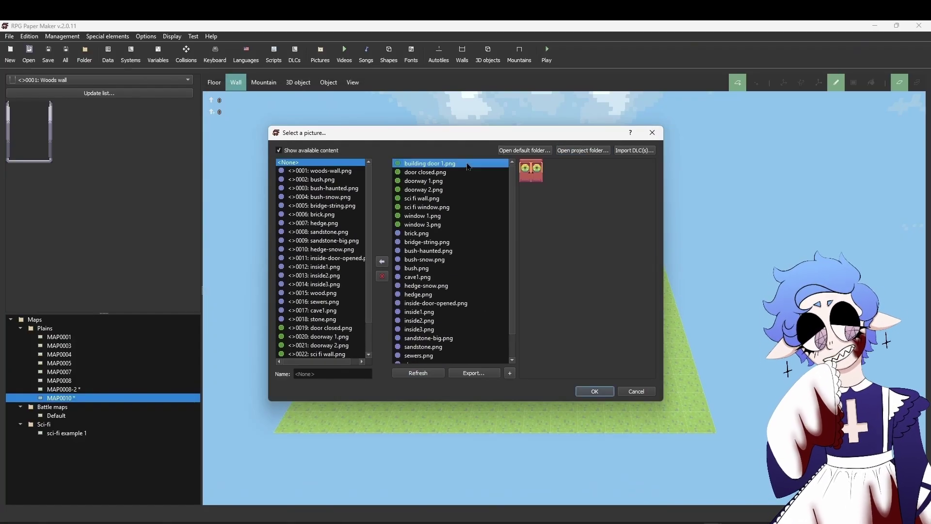
left_click(382, 262)
left_click(588, 392)
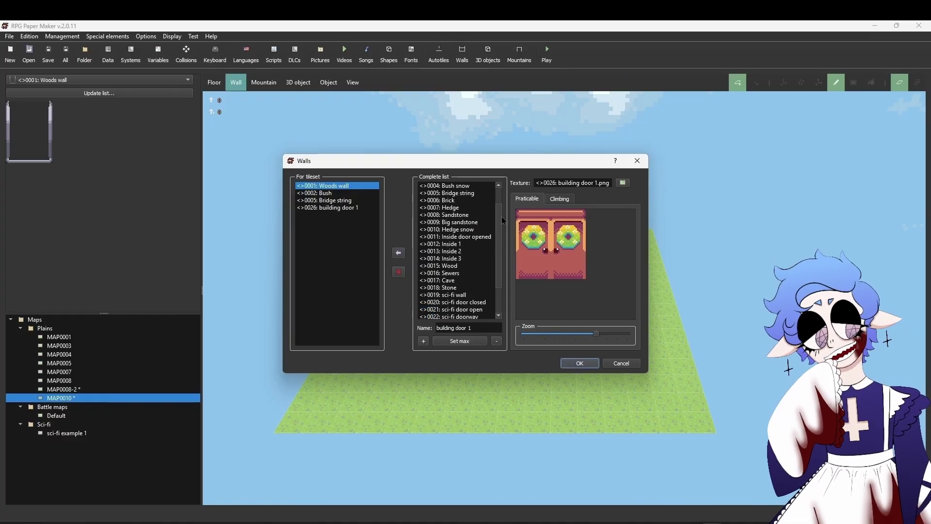
Confirm the wall list and place a building door 1 wall on MAP0010's grass
left_click(460, 195)
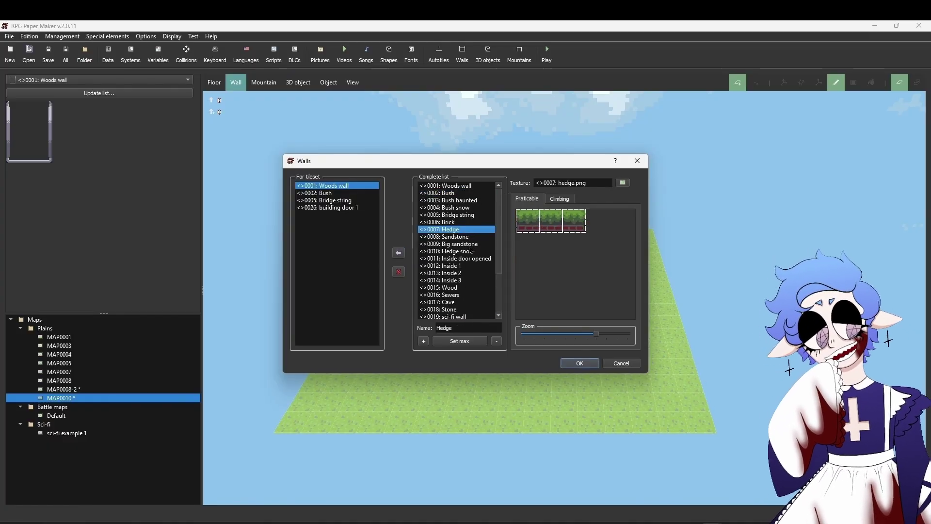
left_click(572, 365)
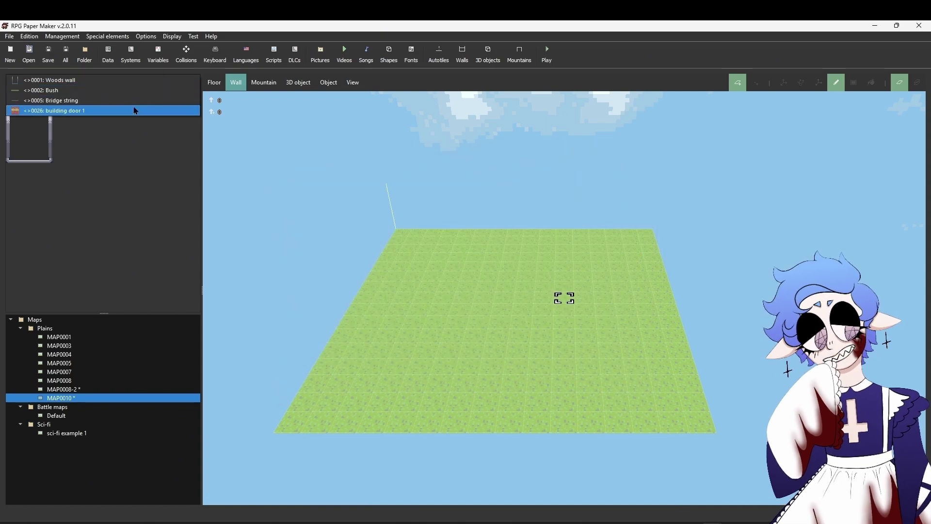
left_click(134, 110)
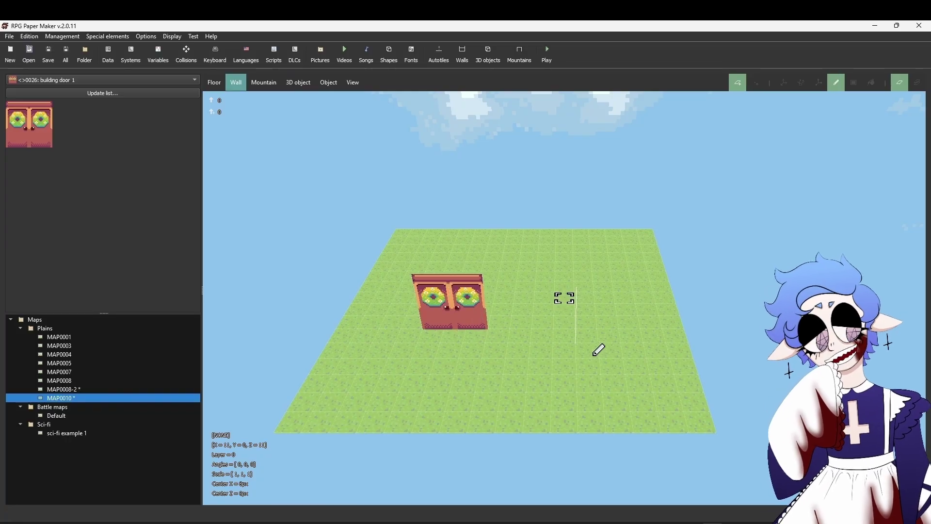
mouse_move(598, 350)
middle_mouse_down()
mouse_move(676, 316)
mouse_move(611, 320)
mouse_move(616, 337)
middle_mouse_up()
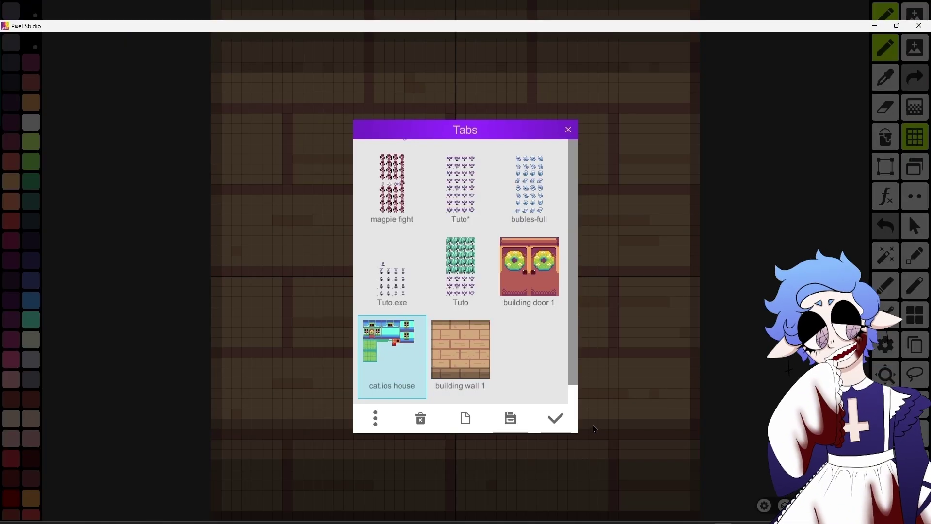
In Pixel Studio, open the cat.ios house image and copy the full-height left end of the plain blue wall
left_click(555, 417)
scroll(391, 282, "up", 3)
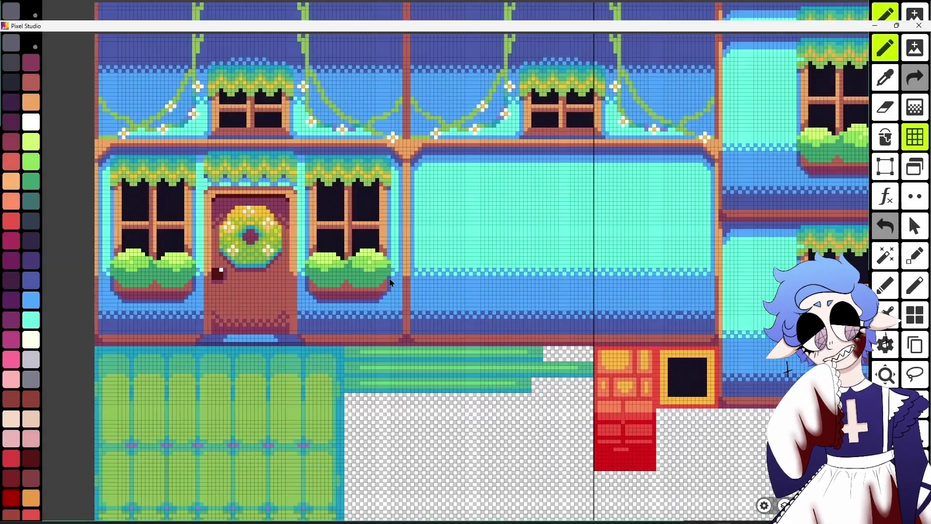
scroll(390, 282, "up", 1)
left_click(885, 167)
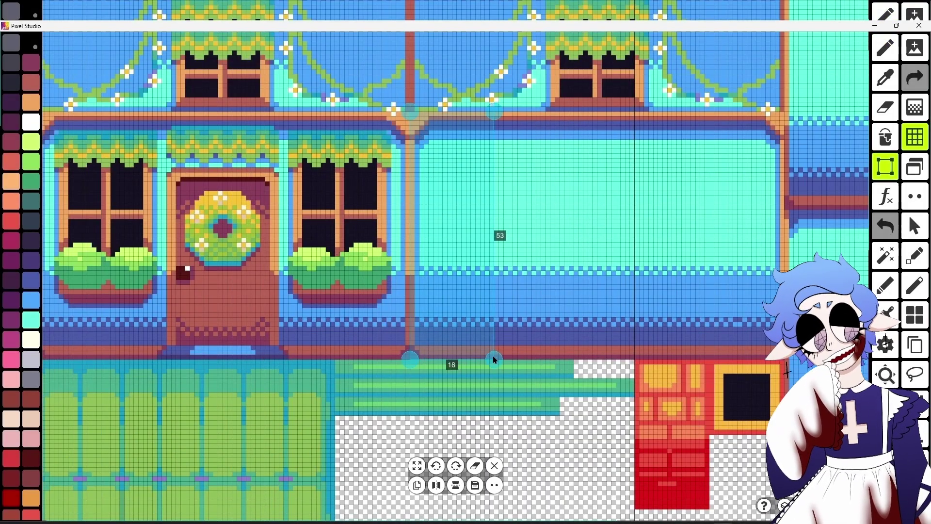
left_click(417, 485)
Paste the blue wall section into the building wall 1 image and align it with the canvas's left edge
left_click(915, 166)
scroll(529, 271, "down", 3)
left_click(529, 269)
left_click(555, 418)
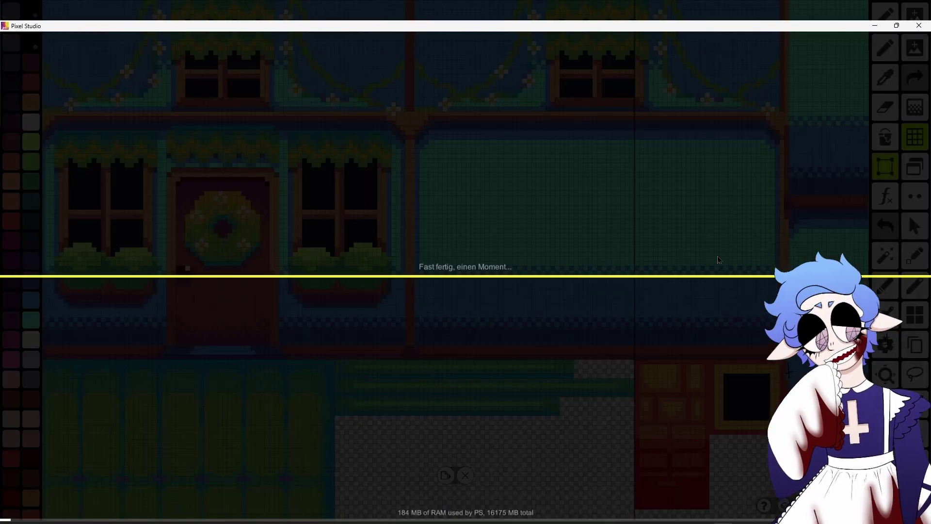
left_click(463, 475)
left_click(492, 485)
left_click(414, 304)
left_click_drag(376, 301, 377, 342)
Return to the cat.ios house image and copy the lower left part of the blue wall including its baseboard
left_click(915, 166)
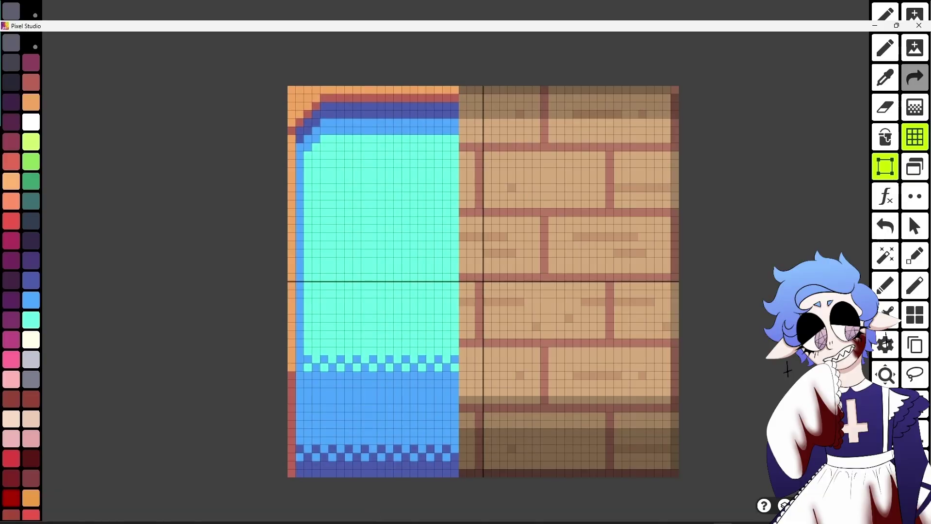
scroll(529, 270, "down", 3)
left_click(529, 270)
left_click(555, 418)
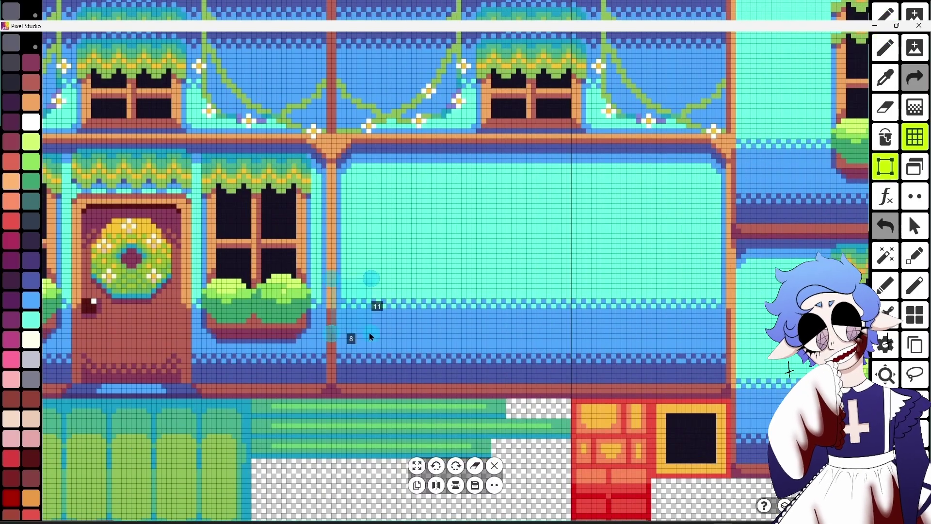
left_click_drag(336, 255, 461, 395)
left_click(417, 485)
Paste the baseboard section into the building wall 1 image and align it with the canvas's lower left corner
left_click(915, 166)
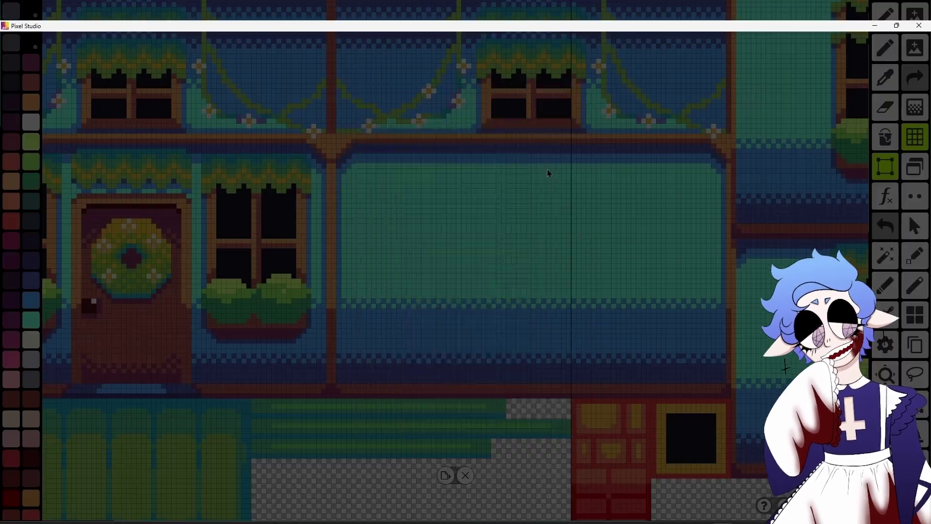
left_click(548, 175)
left_click(556, 416)
left_click_drag(524, 197, 499, 232)
left_click(495, 484)
left_click(556, 393)
scroll(556, 393, "down", 1)
left_click_drag(468, 303, 382, 376)
left_click(475, 203)
Duplicate a 16 by 48 pixel slice of the blue wall and place the copy to its right to widen the wall
left_click_drag(283, 107, 448, 491)
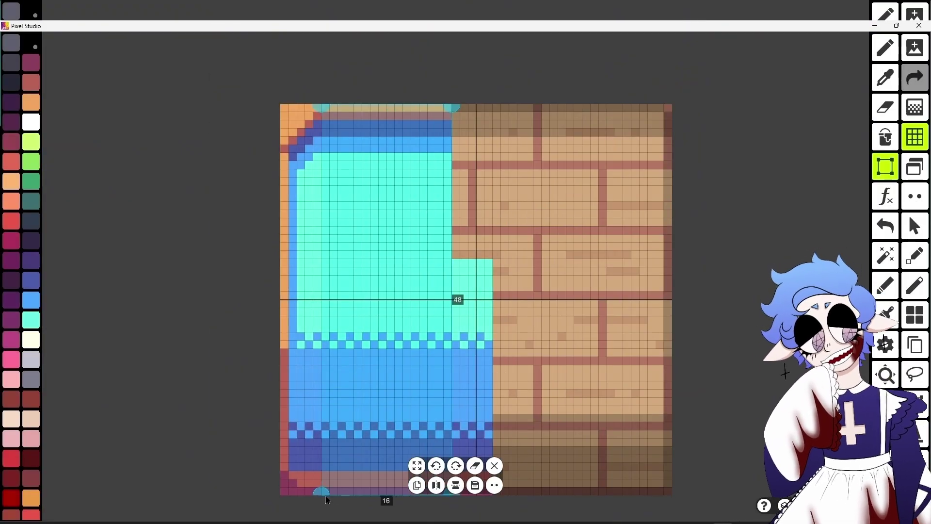
left_click_drag(325, 495, 316, 495)
left_click(417, 485)
left_click_drag(430, 375, 463, 410)
left_click(495, 485)
left_click(555, 393)
mouse_move(451, 286)
left_mouse_down()
mouse_move(428, 292)
mouse_move(503, 284)
mouse_move(494, 286)
left_mouse_up()
left_click(303, 119)
Duplicate the 8 by 48 pixel left edge of the blue wall, move the copy to the canvas's right edge and mirror it horizontally
mouse_move(284, 107)
left_mouse_down()
mouse_move(455, 484)
mouse_move(338, 494)
left_mouse_up()
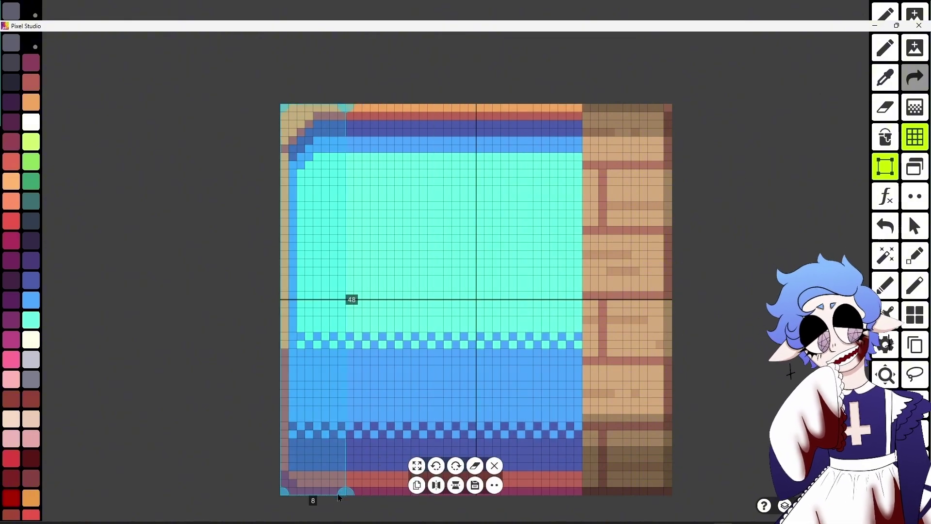
left_click(415, 487)
left_click_drag(298, 272, 648, 266)
left_click_drag(635, 107, 669, 492)
left_click(437, 485)
left_click(495, 465)
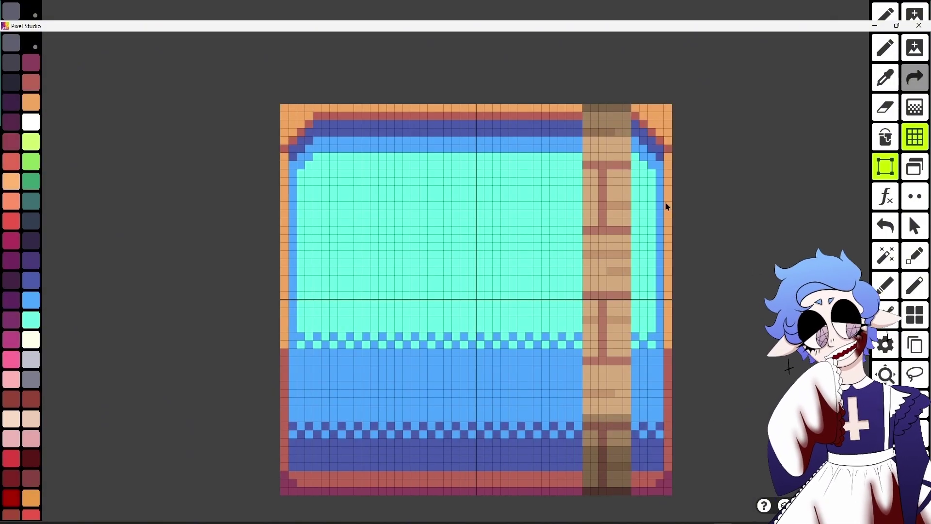
Cover the remaining brick strip of the building wall 1 image with a duplicated slice of the blue wall
left_click_drag(578, 108, 503, 496)
left_click(416, 485)
left_click_drag(500, 351, 521, 392)
left_click(494, 485)
left_click(556, 394)
left_click_drag(473, 108, 325, 386)
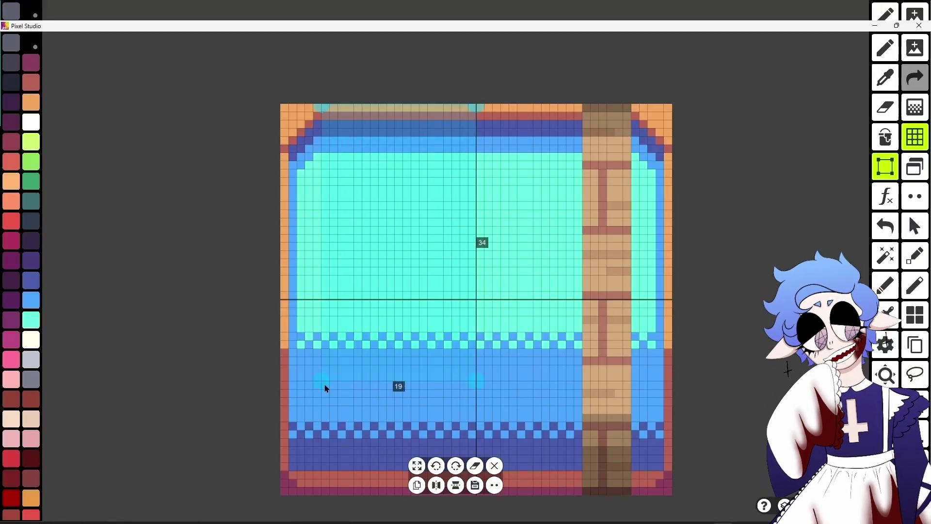
left_click(494, 485)
left_click(521, 349)
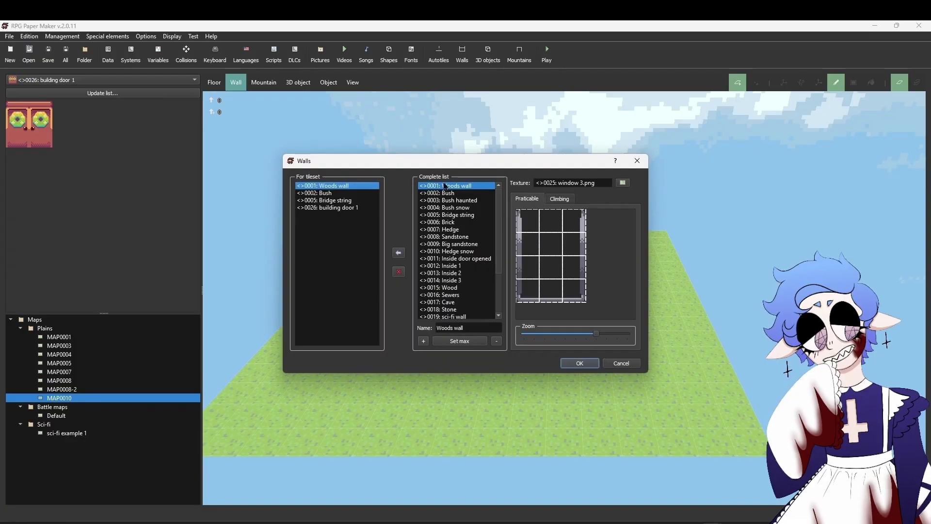
In RPG Paper Maker, add a new wall named building wall 1 and open the picture selection for its texture
left_click(423, 342)
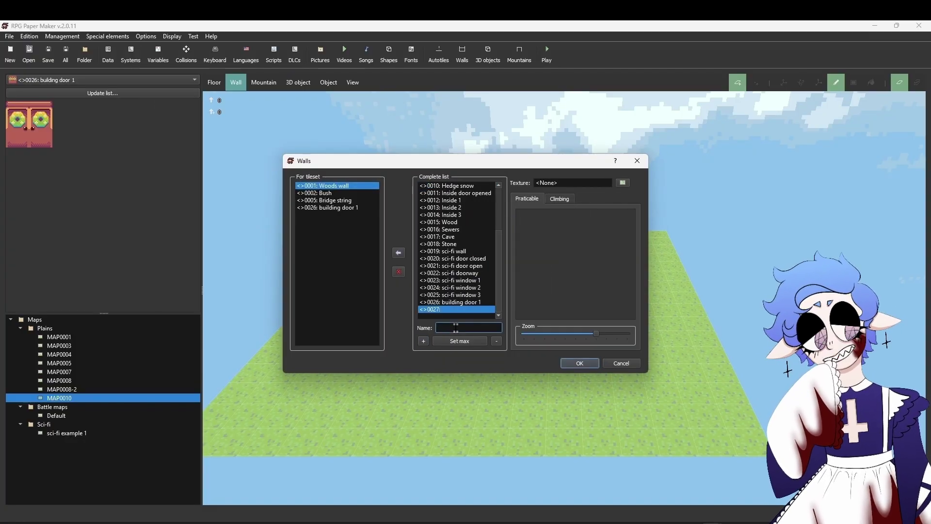
type("building wall 1")
left_click(622, 182)
left_click(505, 151)
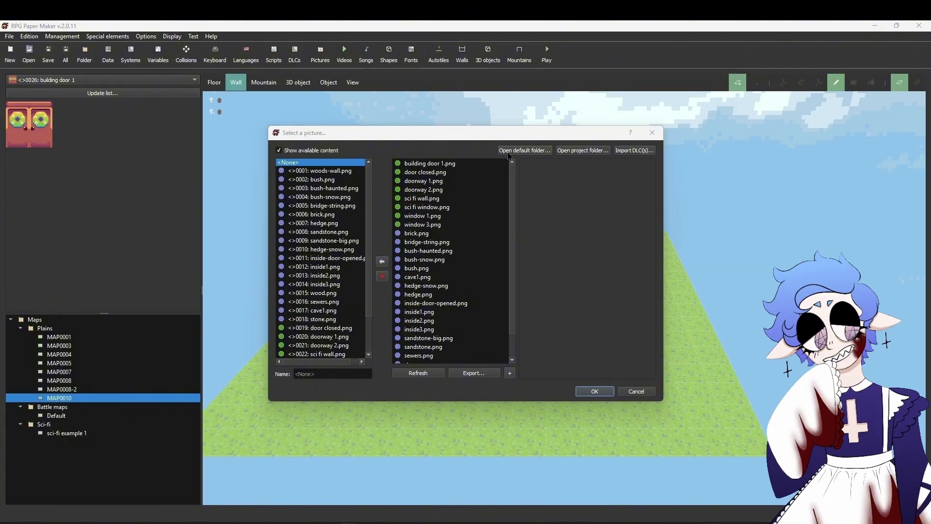
left_click(675, 66)
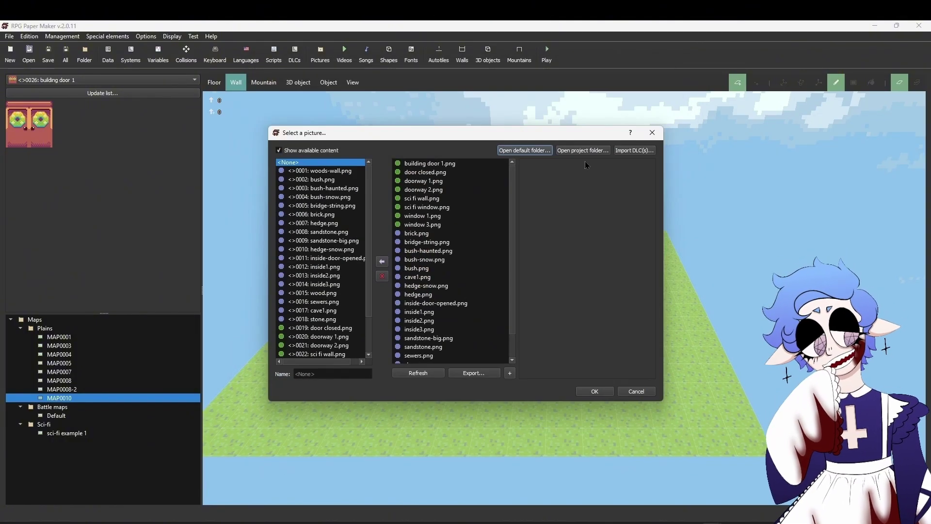
Open the project's Walls picture folder, paste the building wall 1 image into it and close the folder
left_click(582, 149)
right_click(510, 268)
left_click(534, 277)
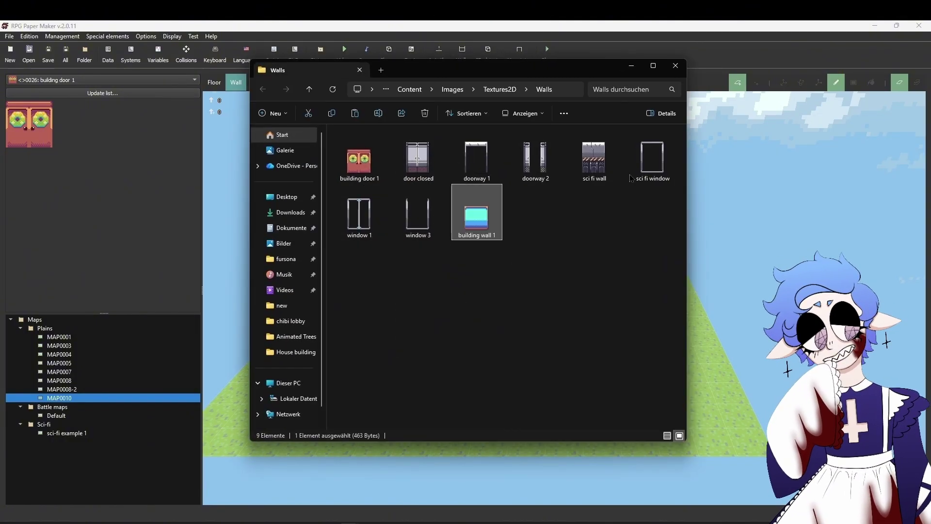
left_click(675, 66)
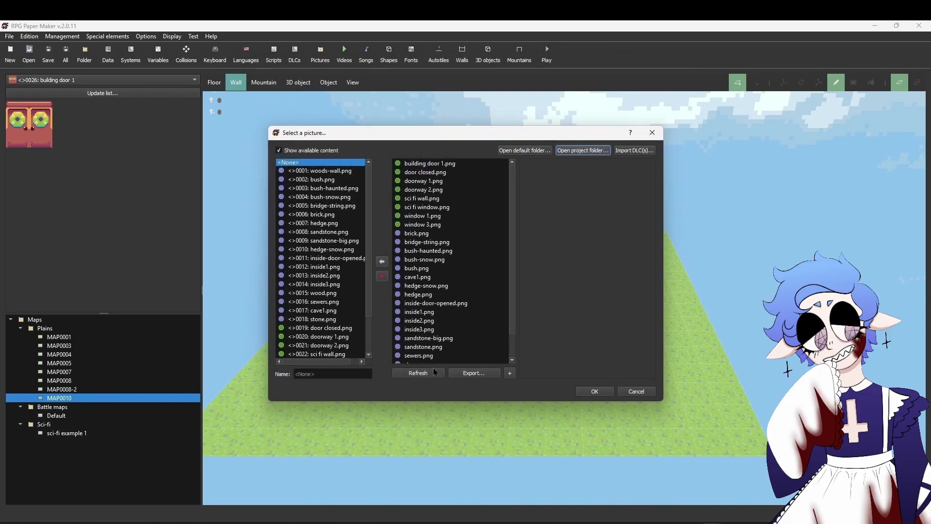
Refresh the available pictures, assign building wall 1.png as the new wall's texture and add the wall to the tileset
left_click(418, 373)
left_click(448, 173)
left_click(383, 262)
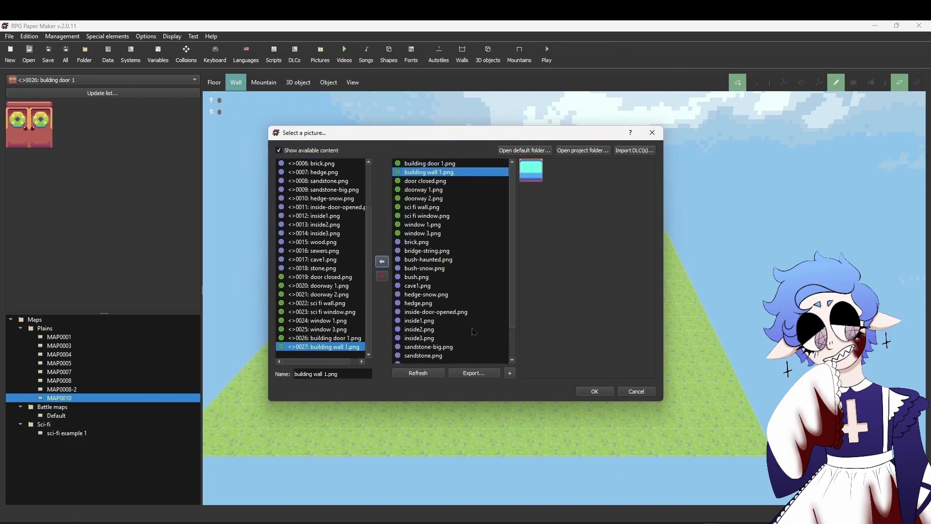
left_click(595, 392)
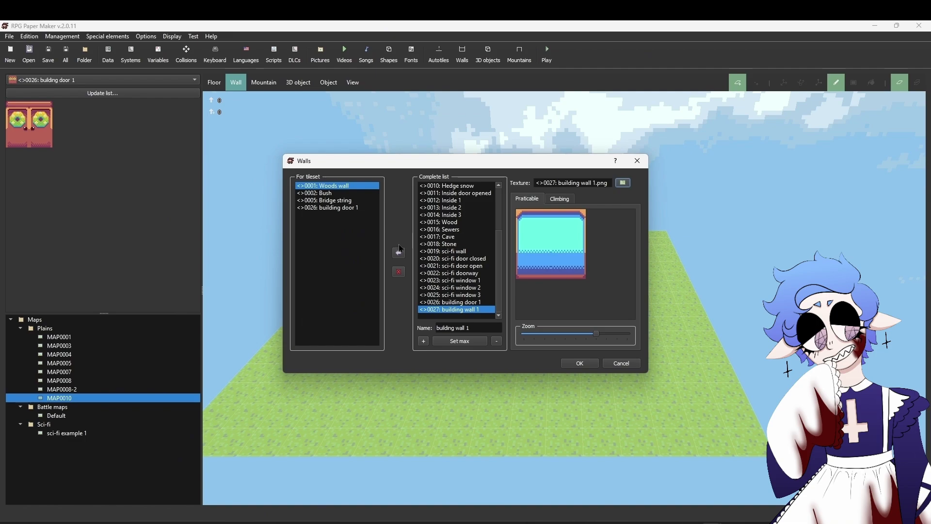
left_click(581, 363)
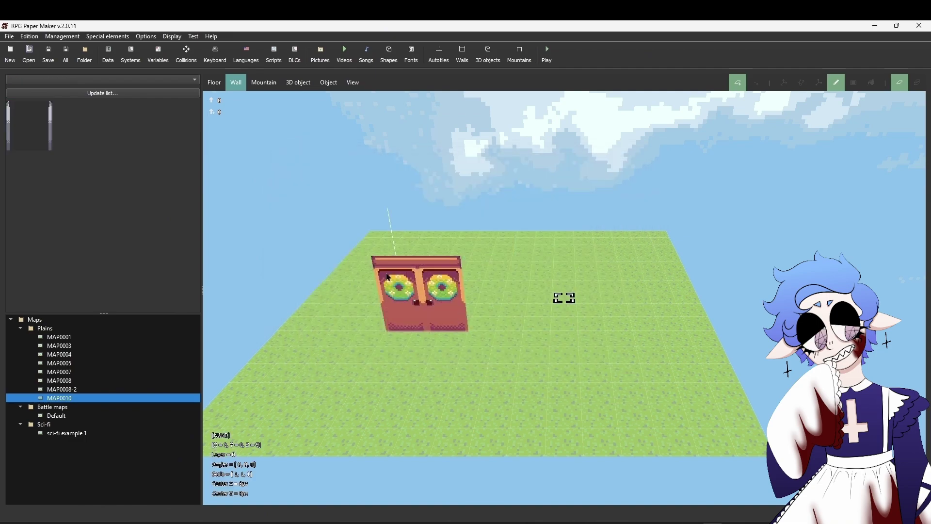
Draw ground-floor walls with building wall 1 around the double door, forming the main room and part of a side extension
left_click(119, 81)
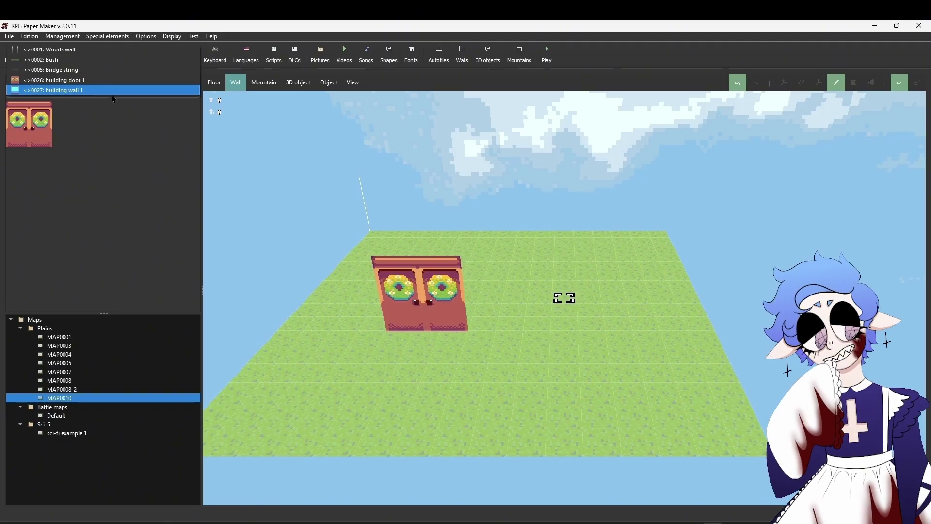
left_click(112, 91)
middle_click_drag(524, 336, 477, 332)
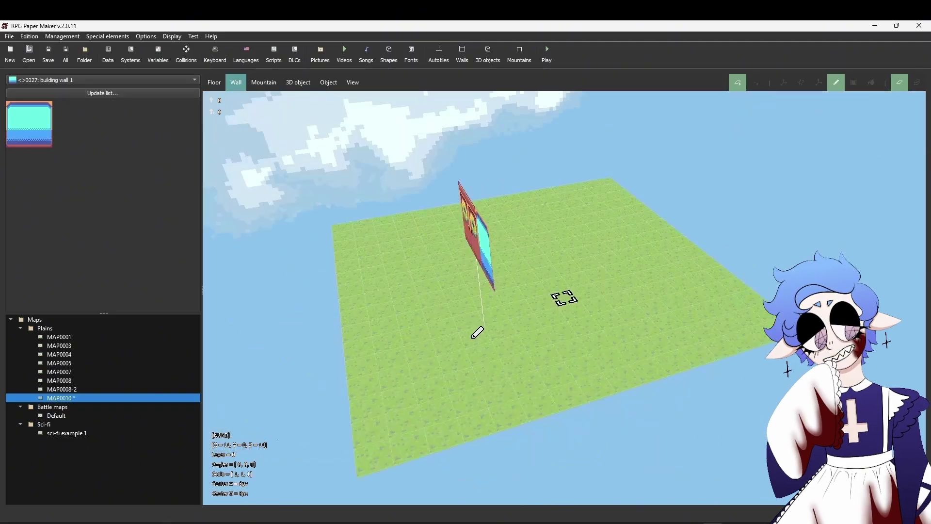
middle_click_drag(619, 270, 352, 344)
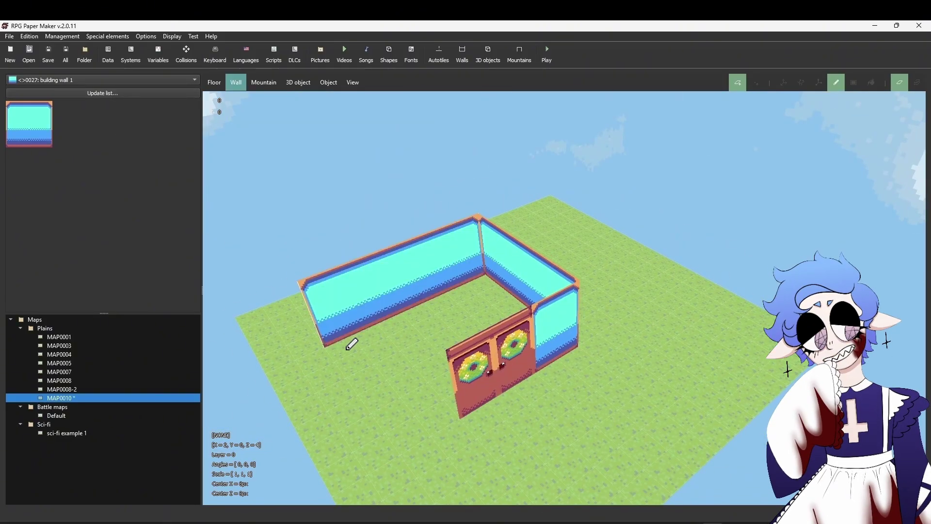
middle_click_drag(377, 476, 567, 345)
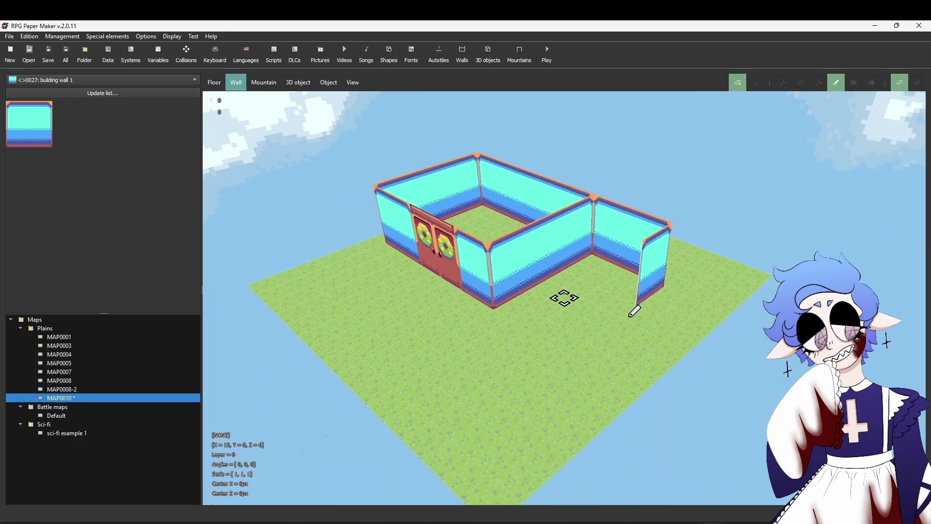
Close the front of the small side extension with building wall 1 and save the map
left_click_drag(629, 317, 557, 287)
middle_click_drag(590, 332, 475, 374)
left_click(48, 55)
Raise the drawing height to 3 and draw upper-floor walls with building wall 1 all around the main room
key("a")
key("a")
key("a")
key("w")
key("w")
key("w")
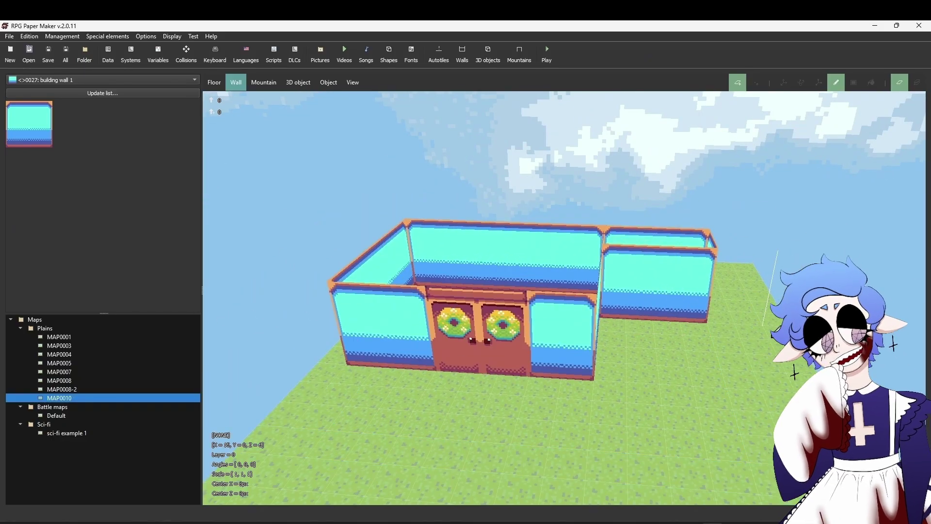
scroll(771, 336, "up", 3, "ctrl")
left_click_drag(601, 381, 369, 375)
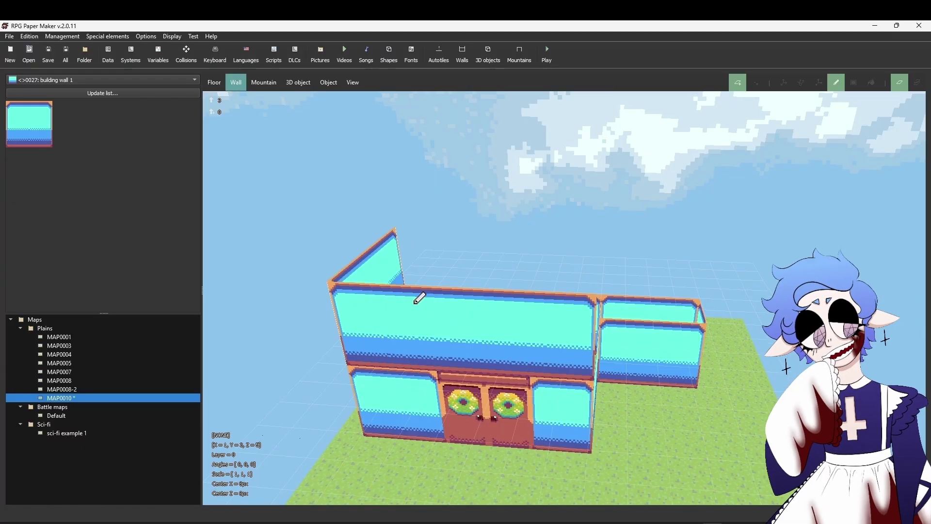
middle_click_drag(533, 351, 489, 388)
mouse_move(422, 270)
left_mouse_down()
mouse_move(610, 311)
mouse_move(566, 416)
left_mouse_up()
mouse_move(566, 415)
middle_mouse_down()
mouse_move(682, 386)
mouse_move(679, 395)
middle_mouse_up()
Paint two floor strips at height 3 as balconies on either side above the double door
left_click(214, 83)
left_click_drag(366, 382, 429, 385)
left_click_drag(555, 385, 593, 386)
Draw Bridge string walls as railings around the outer edges of the balconies
left_click(236, 83)
left_click(104, 81)
left_click(107, 60)
left_click_drag(351, 373, 339, 393)
left_click_drag(339, 393, 428, 406)
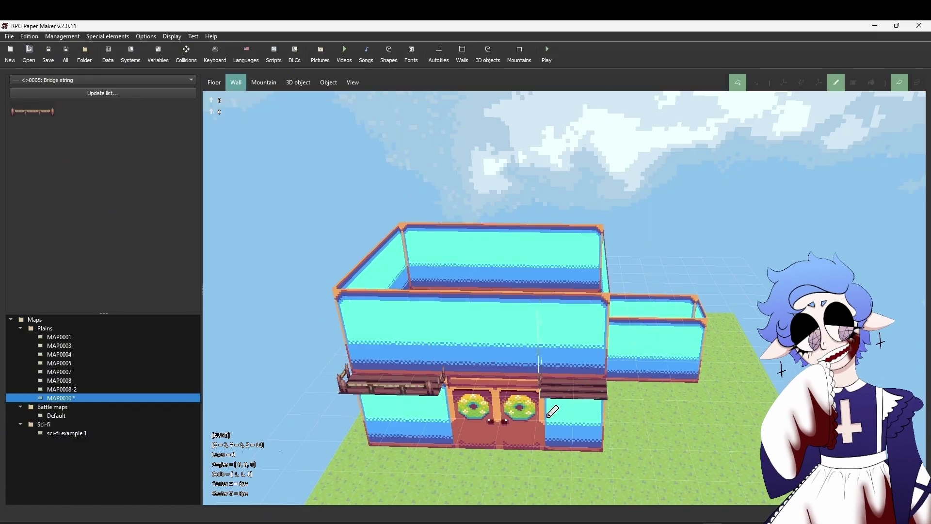
Add the Inside 3 wall from the complete list to the tileset's walls
left_click(104, 93)
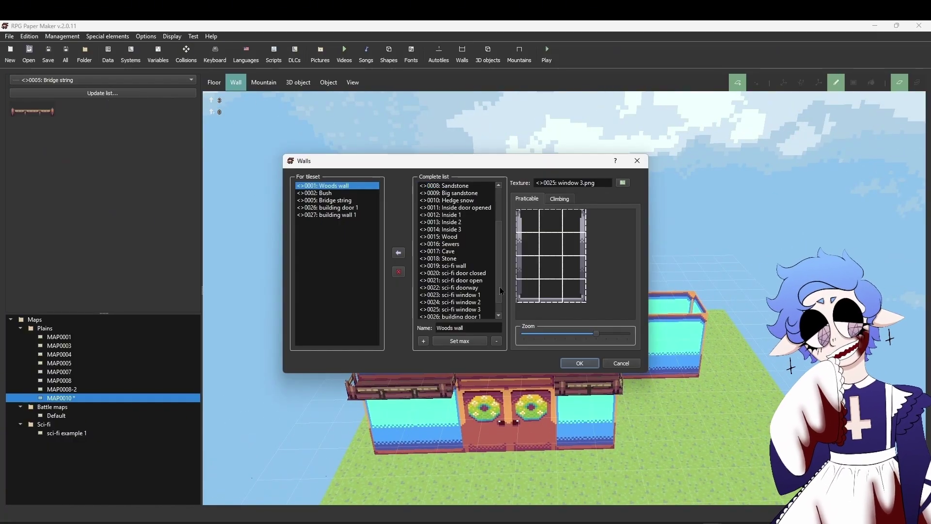
left_click(447, 229)
left_click(399, 253)
left_click(580, 363)
Draw Inside 3 walls on the upper floor's front behind both balconies as windows
left_click(103, 80)
left_click(91, 111)
left_click_drag(356, 381, 461, 383)
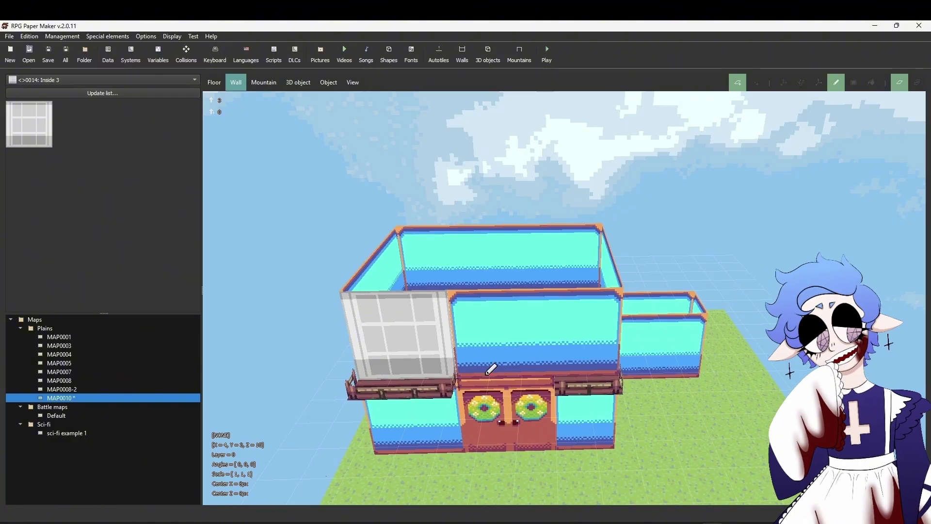
left_click_drag(557, 380, 621, 380)
Lower the drawing height to 0 and add the Hedge wall from the complete list to the tileset's walls
key("d")
key("d")
key("d")
key("d")
key("d")
key("d")
key("s")
key("s")
scroll(591, 378, "down", 3, "ctrl")
key("w")
key("w")
key("a")
left_click(127, 80)
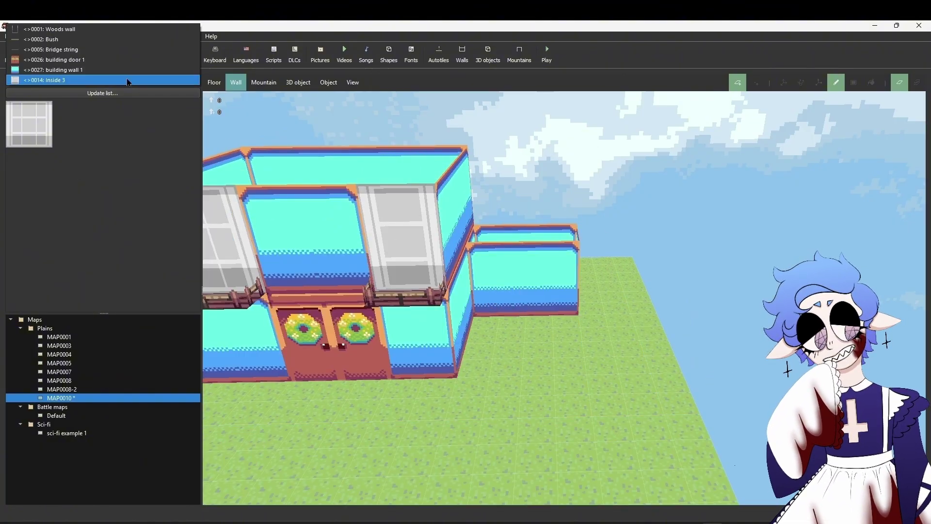
left_click(118, 93)
left_click(448, 228)
left_click(399, 253)
left_click(580, 363)
Draw a Hedge wall from the side extension's outer corner around to the main building to enclose the yard
left_click(135, 82)
left_click(134, 90)
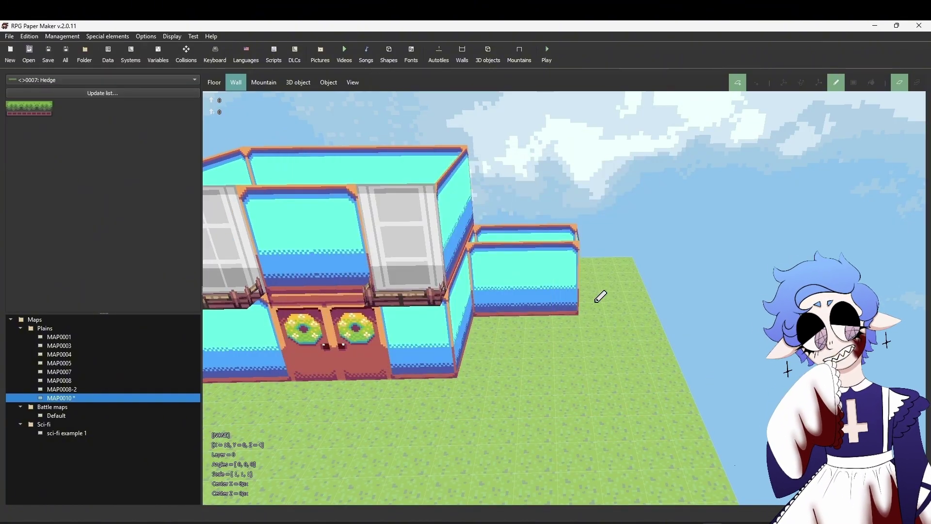
middle_click_drag(596, 302, 514, 320)
mouse_move(579, 297)
left_mouse_down()
mouse_move(629, 301)
mouse_move(609, 384)
left_mouse_up()
left_click_drag(609, 383, 423, 364)
Place building door 1 in the middle of the side extension's front wall and switch back to building wall 1
middle_click_drag(450, 363, 638, 361)
key("a")
key("a")
key("a")
key("a")
key("a")
key("a")
key("a")
key("a")
key("d")
key("d")
key("d")
key("d")
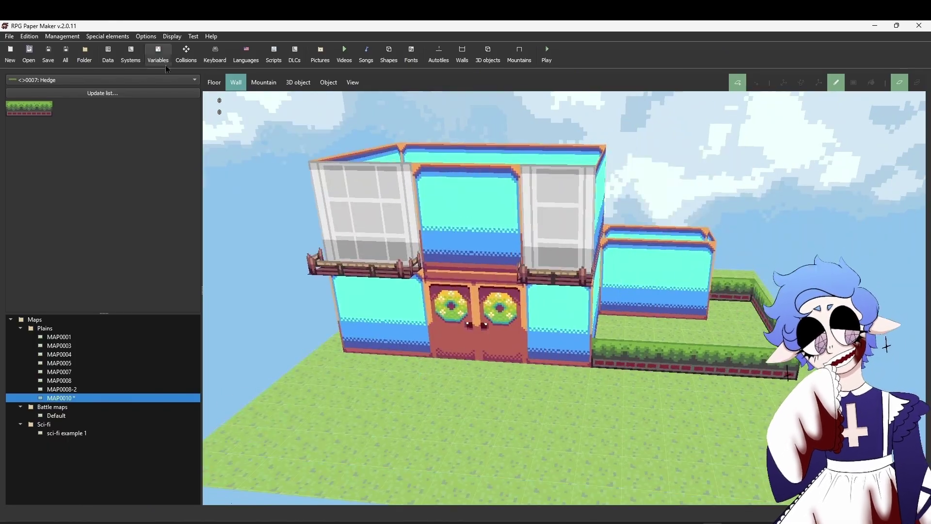
left_click(165, 80)
left_click(160, 57)
left_click(664, 320)
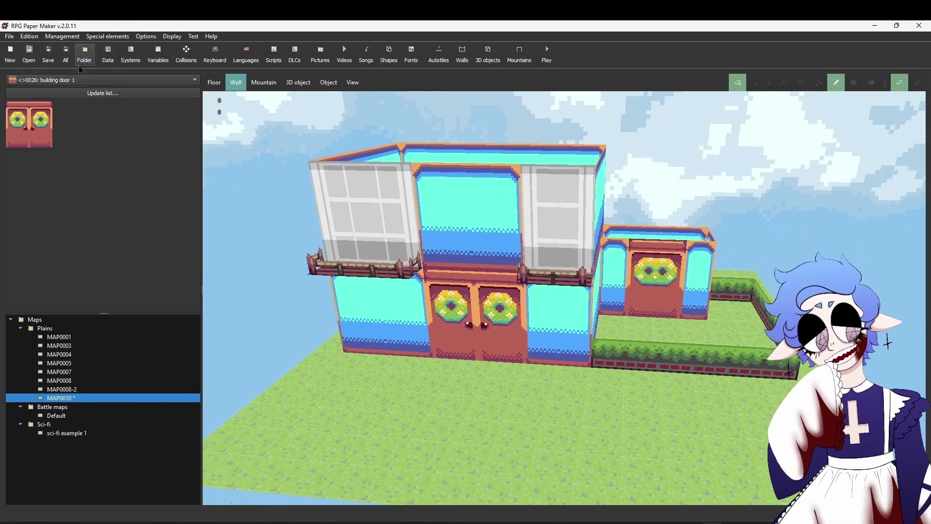
left_click(165, 79)
left_click(97, 90)
left_click(655, 286)
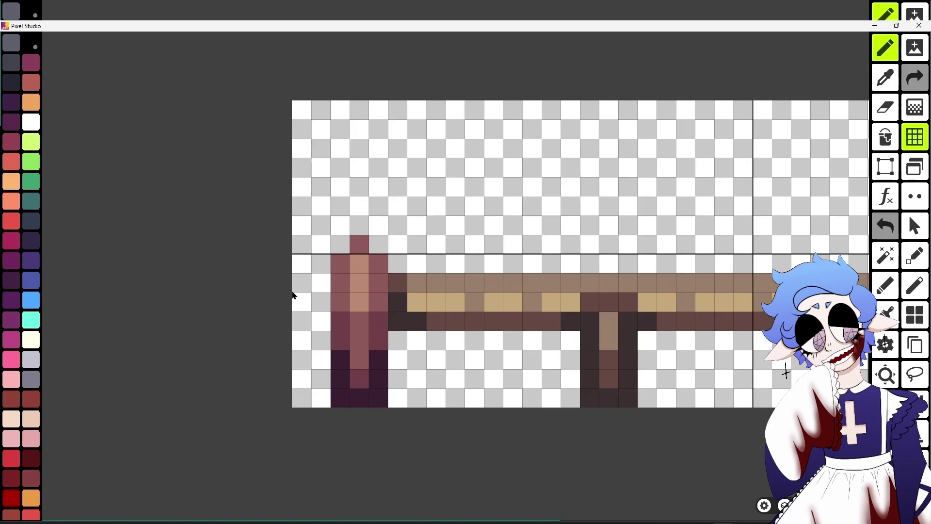
In Pixel Studio, select the left post of the railing image and move it 2 pixels left to the canvas edge
scroll(291, 295, "up", 1)
left_click(885, 166)
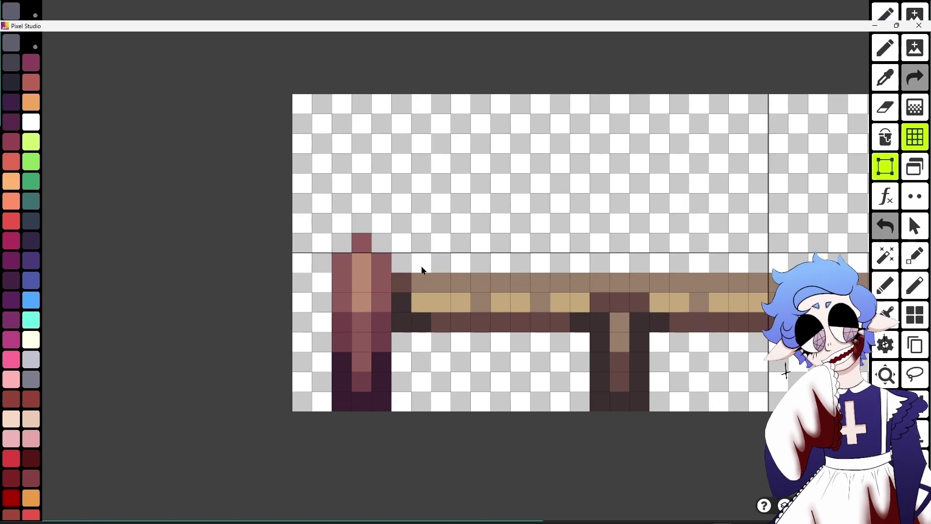
left_click_drag(387, 241, 341, 403)
left_click_drag(362, 337, 323, 338)
left_click(388, 340)
middle_click_drag(759, 257, 692, 268)
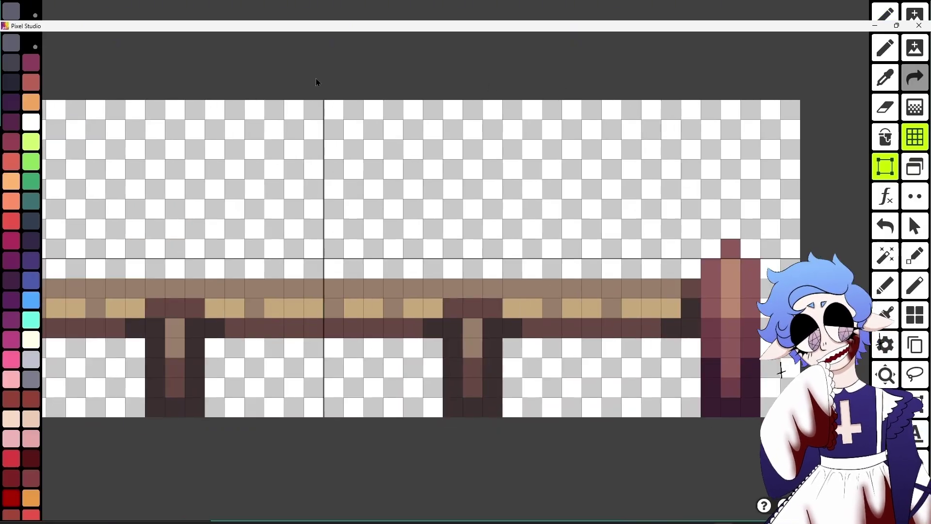
key("i")
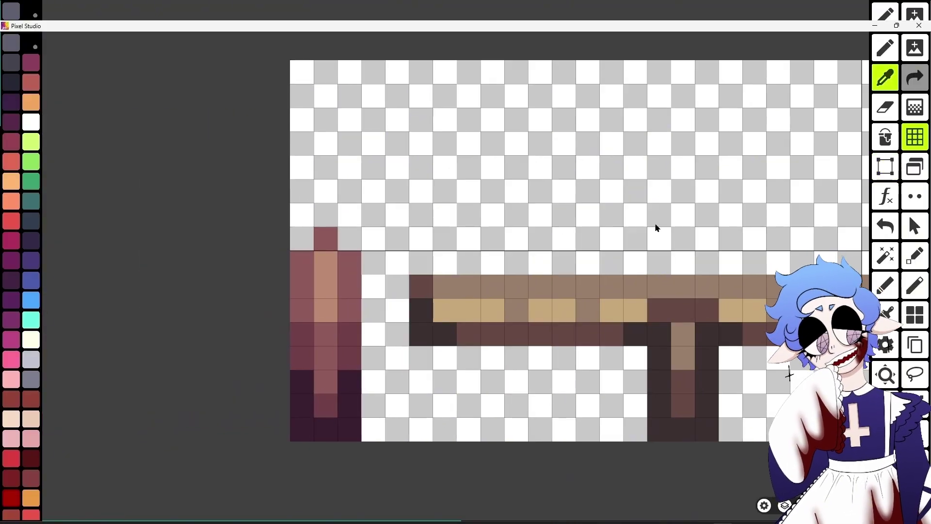
left_click_drag(301, 238, 350, 429)
left_click_drag(360, 228, 371, 212)
left_click(437, 208)
left_click(885, 226)
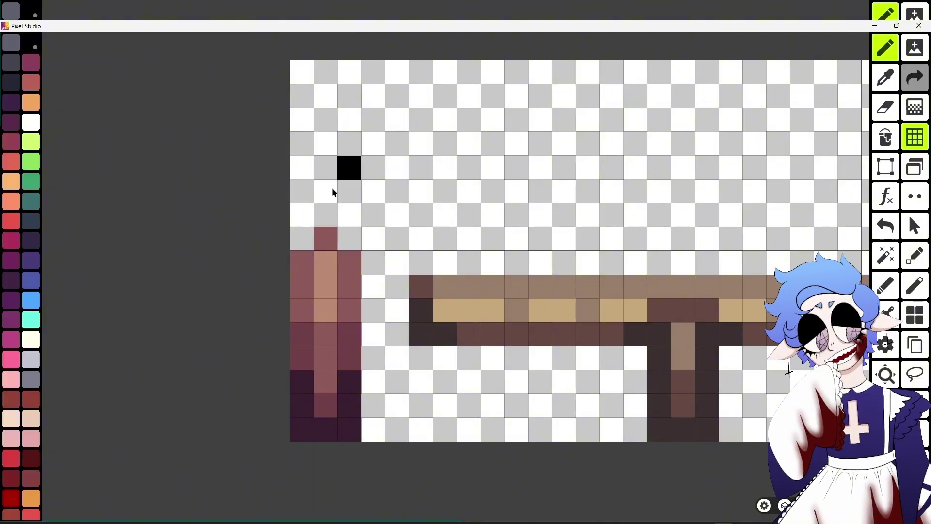
Draw a black outline of a pointed fence post, 5 pixels wide and 12 pixels high, at the canvas's lower left corner
left_click_drag(301, 299, 302, 238)
scroll(461, 94, "down", 2)
scroll(461, 94, "up", 4)
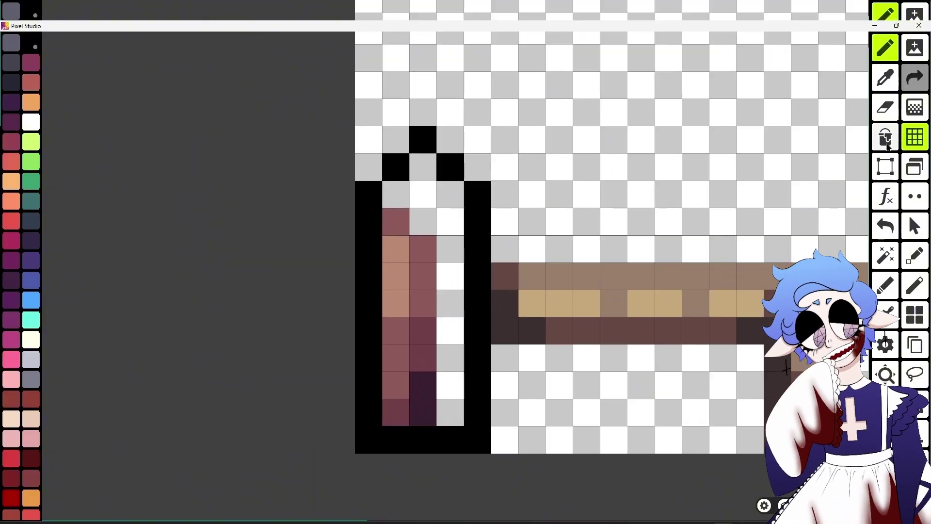
Fill the interior of the black-outlined fence post with white
left_click_drag(438, 218, 460, 310)
scroll(463, 310, "down", 1)
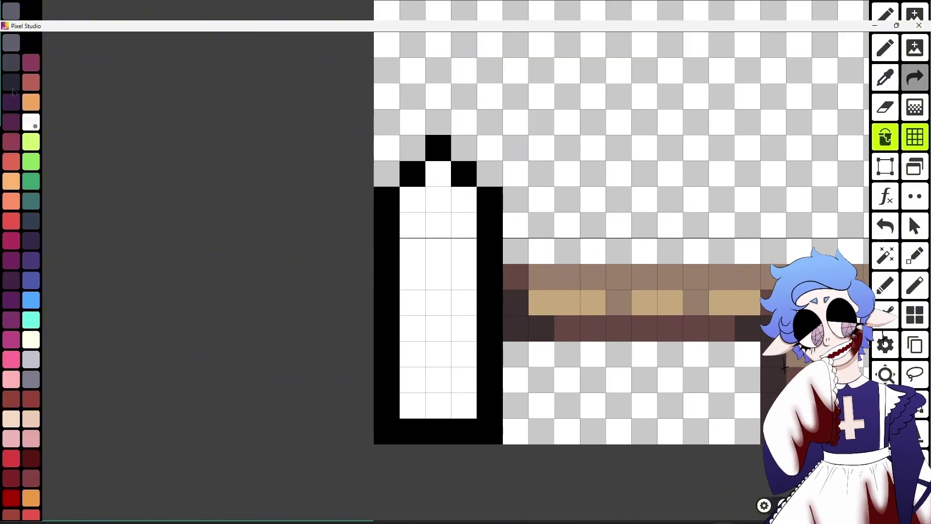
Try recolouring the post's outline purple and its interior red, and refill the interior with white
left_click(31, 62)
left_click_drag(438, 149, 391, 208)
left_click(463, 174)
left_click(31, 82)
left_click(460, 220)
scroll(460, 220, "down", 1)
middle_click_drag(461, 220, 239, 228)
left_click(31, 122)
left_click(218, 232)
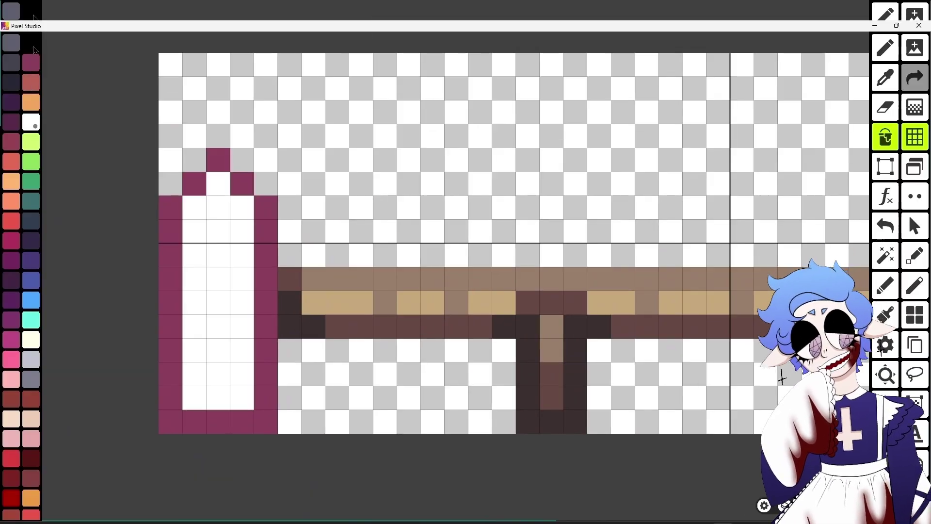
Outline the post and the upper and lower edges of the fence rail in black, keeping the rail's middle row white
left_click(31, 43)
scroll(427, 350, "down", 1)
left_click_drag(291, 281, 713, 282)
left_click_drag(291, 327, 673, 330)
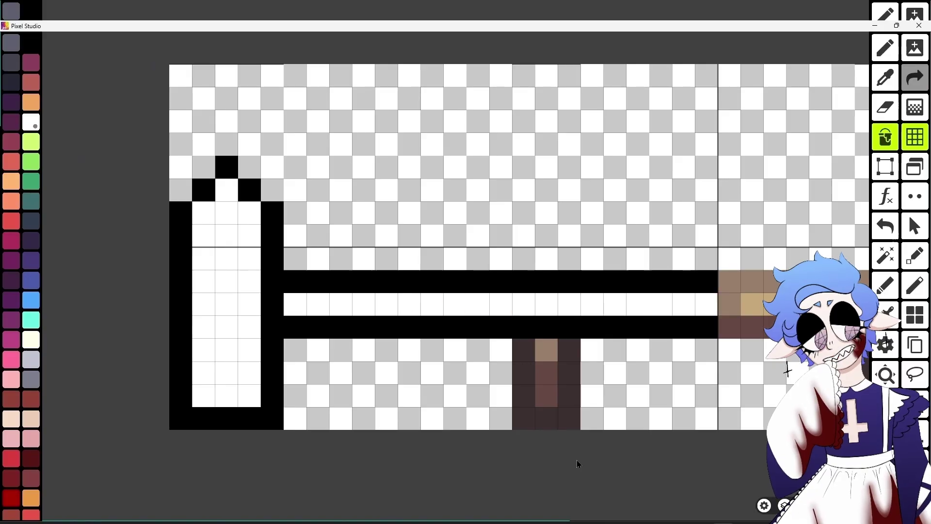
Copy the outlined post and place the duplicate on the rail over the old brown support
left_click_drag(270, 419, 179, 167)
left_click(445, 476)
left_click_drag(218, 312, 529, 312)
left_click(717, 114)
middle_click_drag(638, 174, 575, 190)
Duplicate the 24-pixel-wide left half of the fence onto the right half as a mirrored copy
left_click_drag(115, 96, 644, 427)
left_click(660, 264)
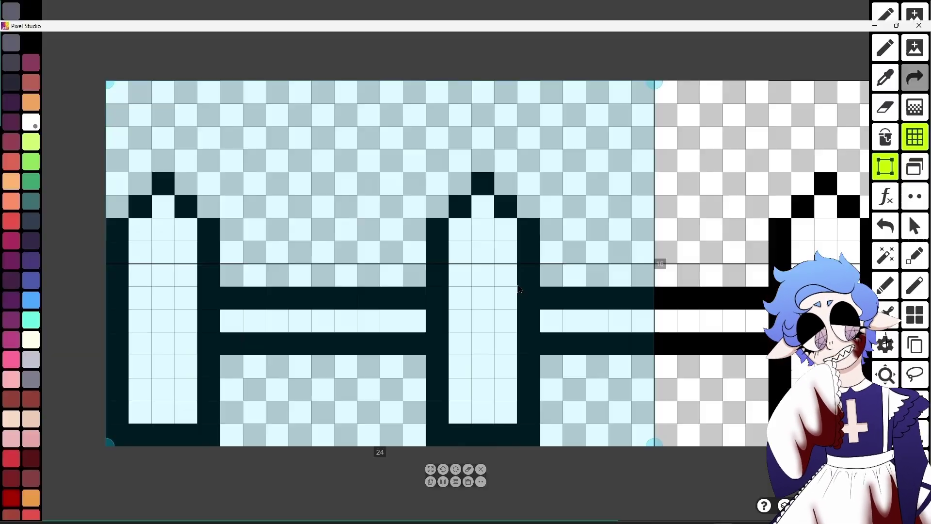
scroll(647, 270, "down", 2)
middle_click_drag(645, 271, 599, 299)
scroll(598, 299, "up", 2)
key("Escape")
Sample the orange frame colour from the building wall 1 drawing and return to the fence 1 drawing
left_click(524, 167)
left_click(394, 346)
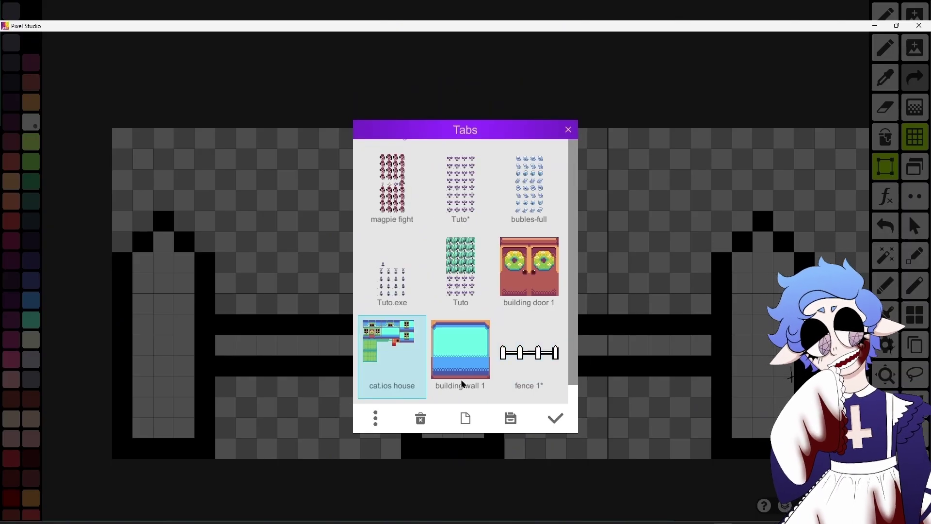
double_click(461, 380)
left_click(696, 195, "alt")
key("Escape")
left_click(524, 152)
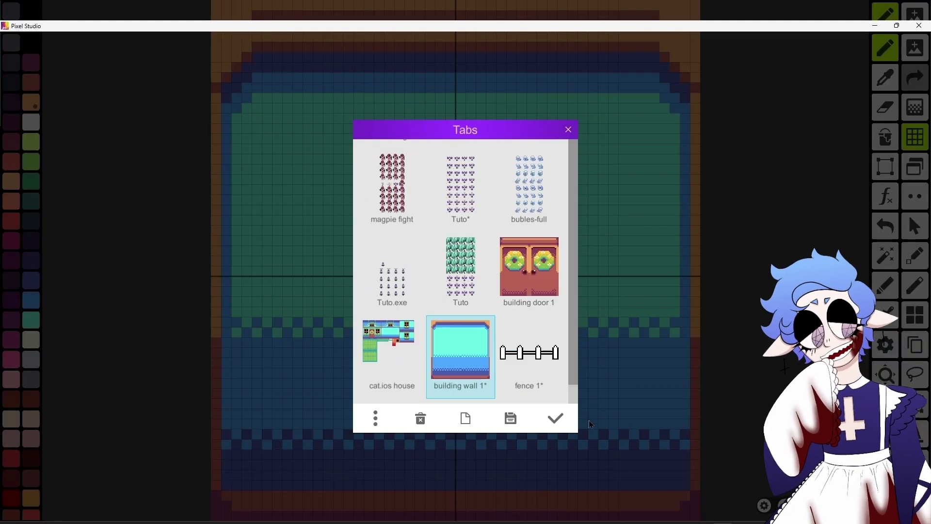
double_click(528, 356)
Fill the white interiors of the fence's posts and rails with brownish red
middle_click_drag(190, 326, 437, 323)
scroll(437, 323, "up", 2)
left_click(271, 296)
left_click(634, 305)
left_click(485, 313)
left_click(727, 312)
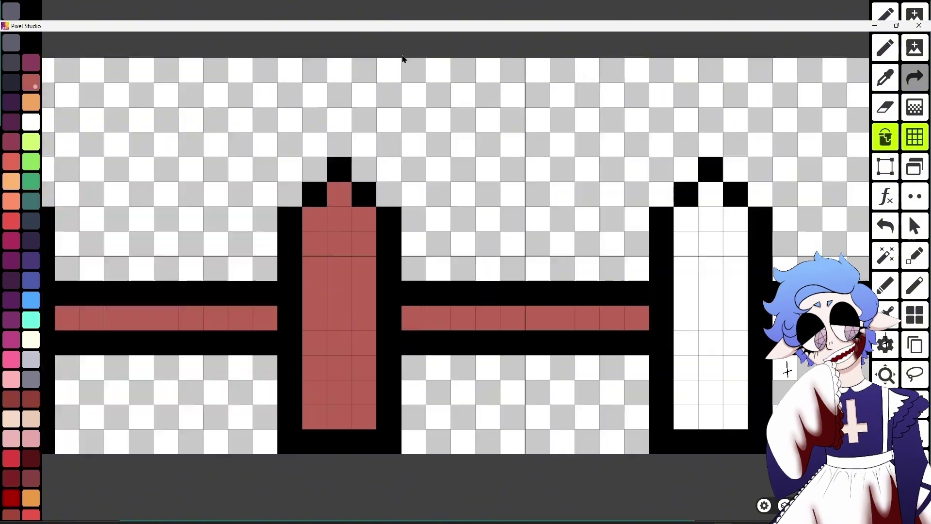
left_click(597, 317)
Recolour the fence's black outline purple
scroll(674, 334, "up", 1)
left_click(31, 62)
left_click(312, 297)
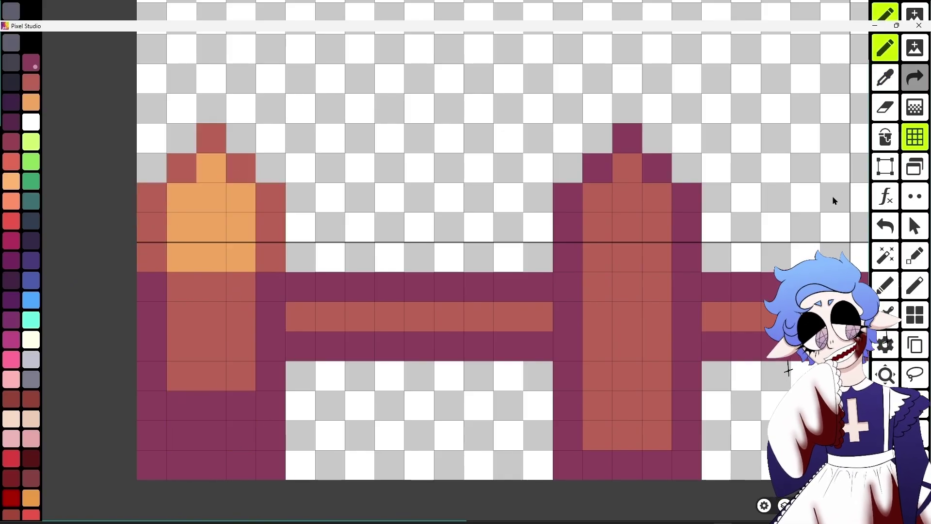
Shade the first post's lower part purple with a dark purple outline, and undo the red highlight on the rail's upper edge
left_click(234, 413)
scroll(348, 384, "down", 1)
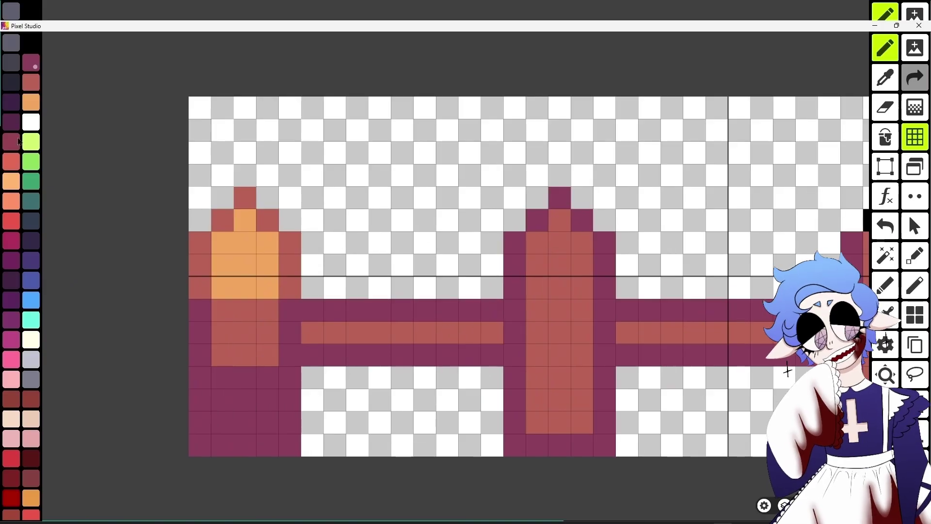
scroll(382, 384, "up", 1)
key("i")
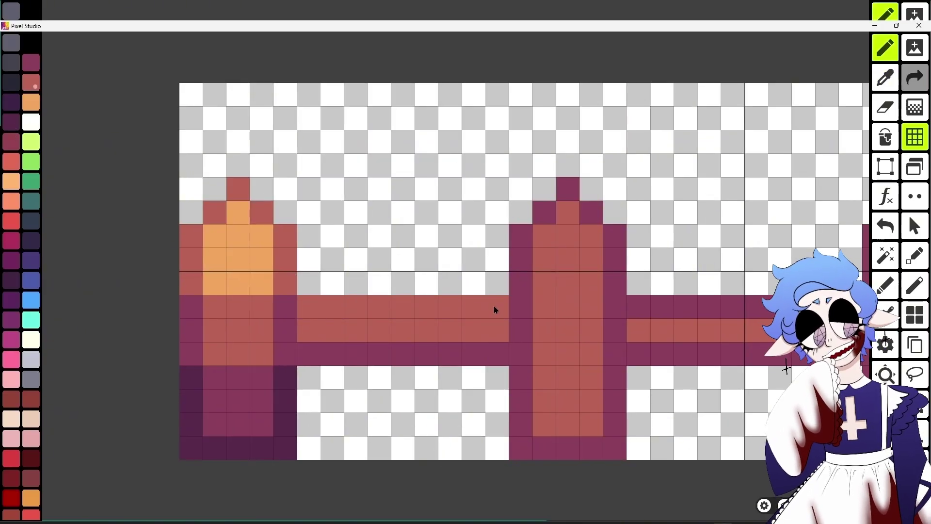
left_click(882, 217)
Copy the shaded 5 by 12 pixel post and place the duplicate over the second post
left_click(884, 77)
left_click(885, 166)
left_click_drag(191, 188, 285, 447)
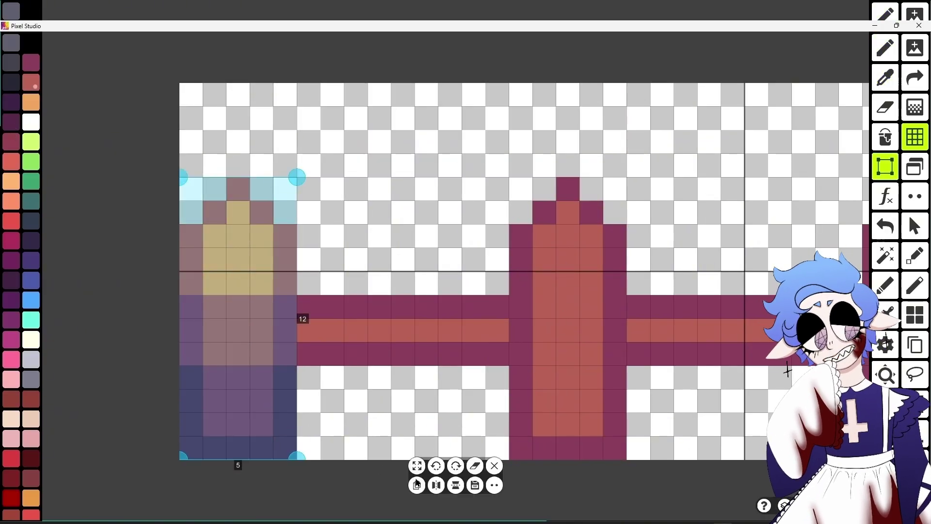
left_click_drag(403, 237, 426, 259)
left_click(328, 243)
key("ctrl+v")
left_click_drag(269, 278, 598, 278)
left_click(239, 119)
Copy the shaded left half of the fence and place it mirrored over the right half
left_click_drag(191, 94, 732, 449)
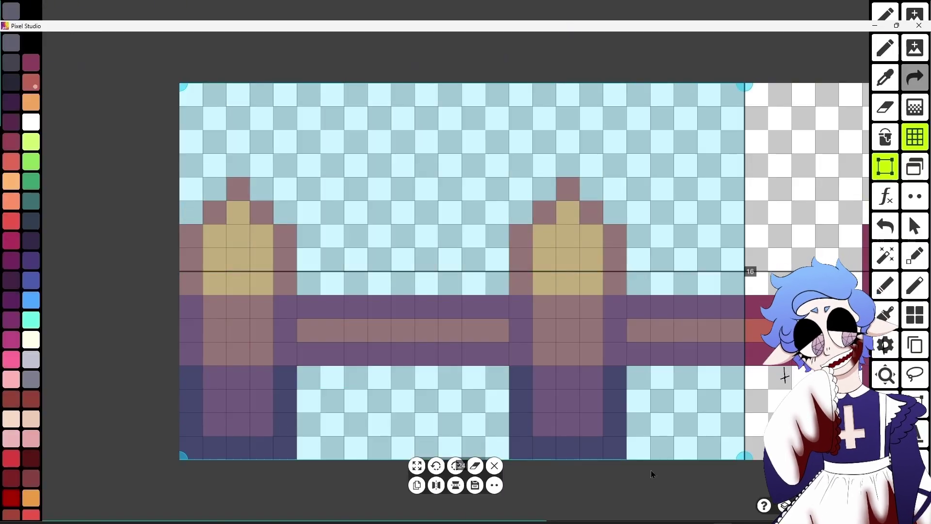
key("ctrl+v")
scroll(570, 332, "down", 3)
left_click(752, 105)
key("Escape")
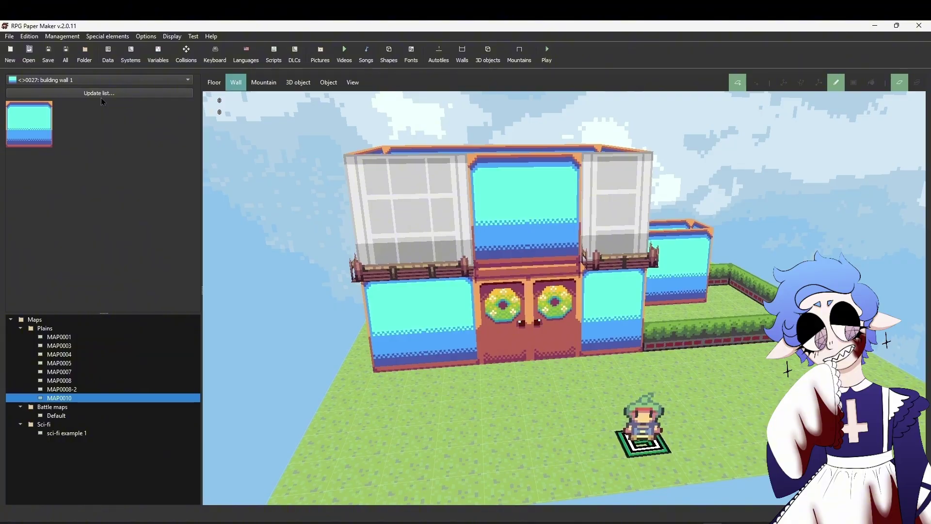
In RPG Paper Maker, add a new wall named "fence 1" to the complete wall list
left_click(101, 96)
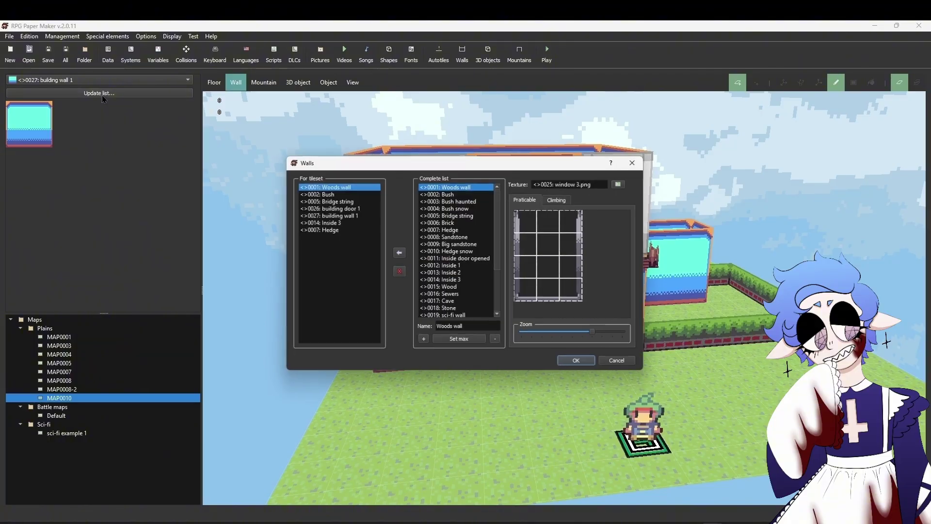
left_click(423, 342)
type("f")
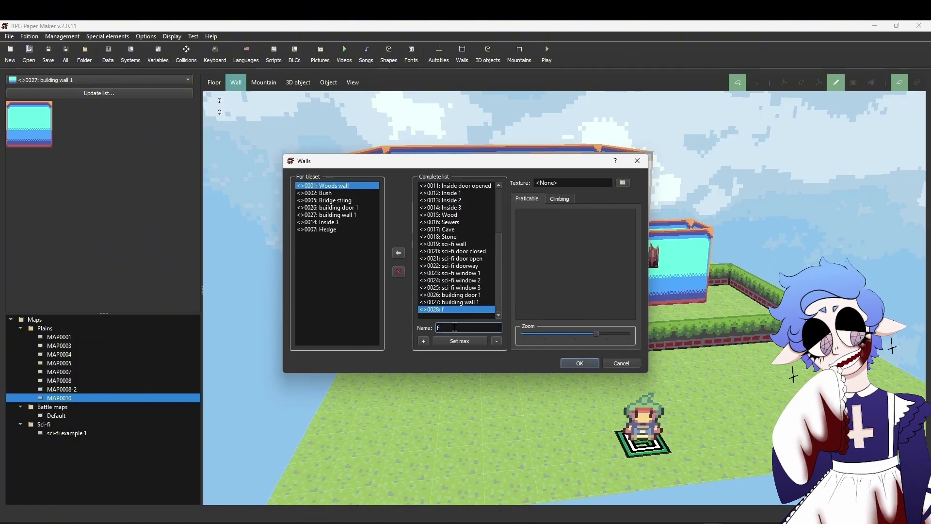
type("ence 1")
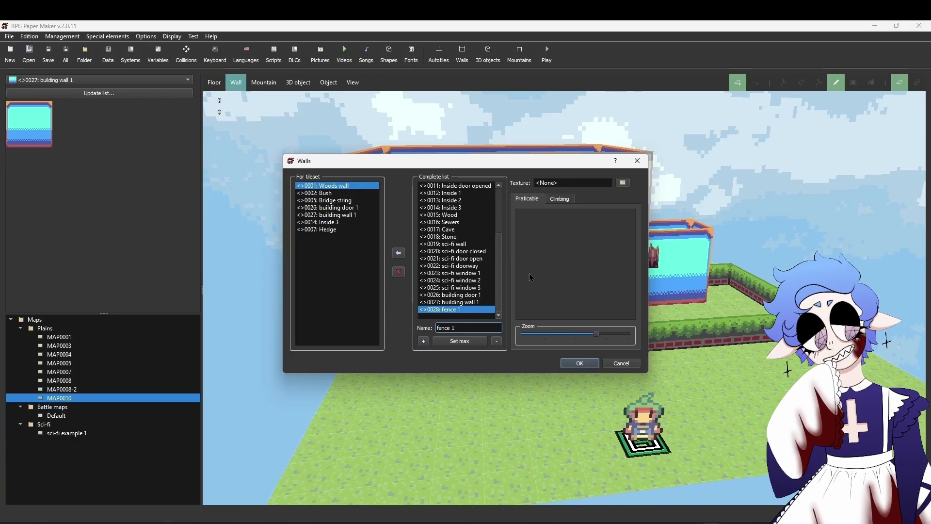
Refresh the available wall pictures, add fence 1.png and assign it as the new wall's texture
left_click(623, 185)
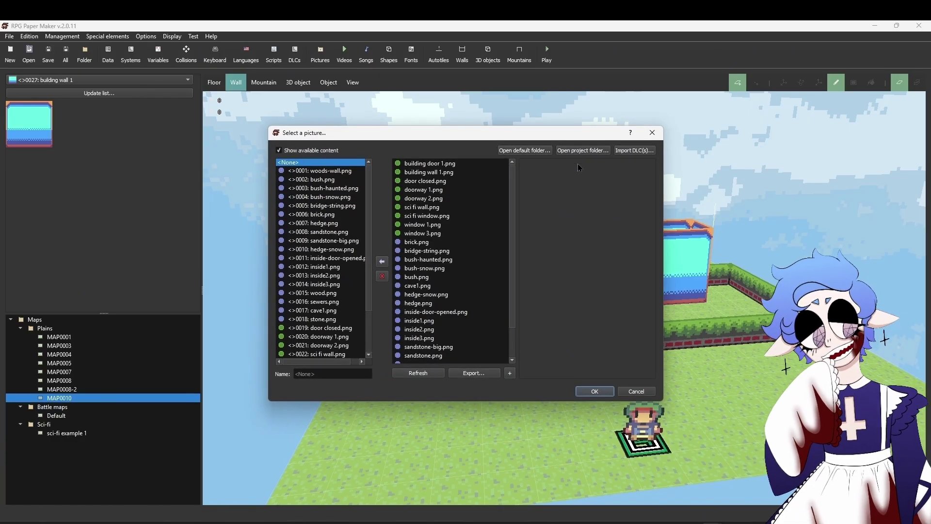
left_click(582, 150)
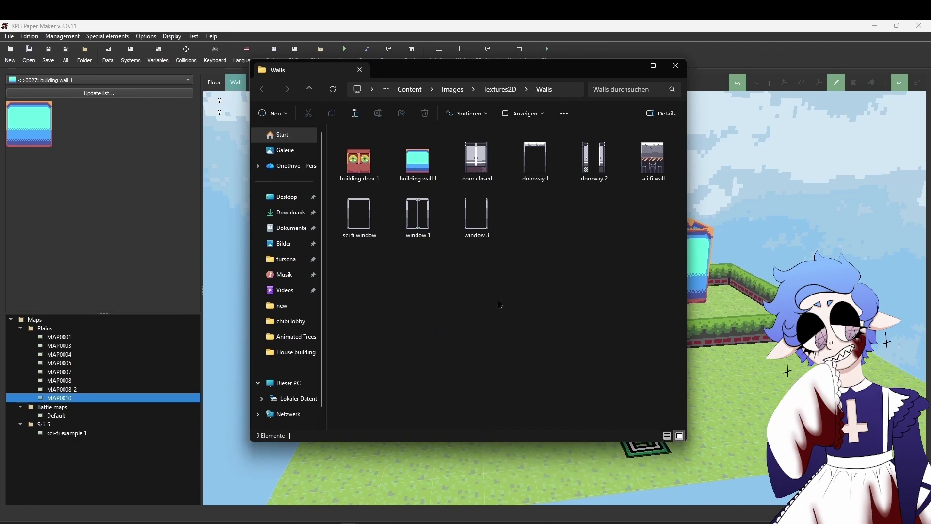
left_click(675, 66)
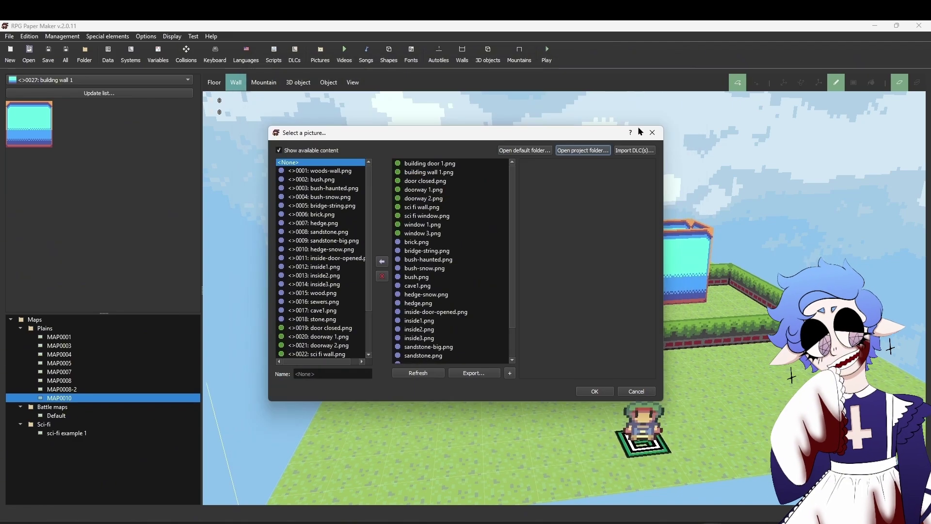
left_click(429, 376)
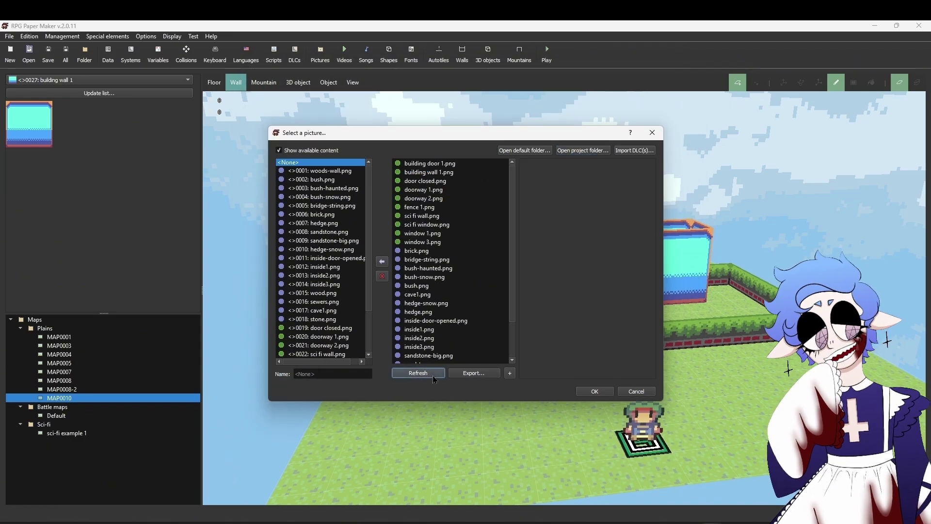
left_click(382, 262)
left_click(590, 389)
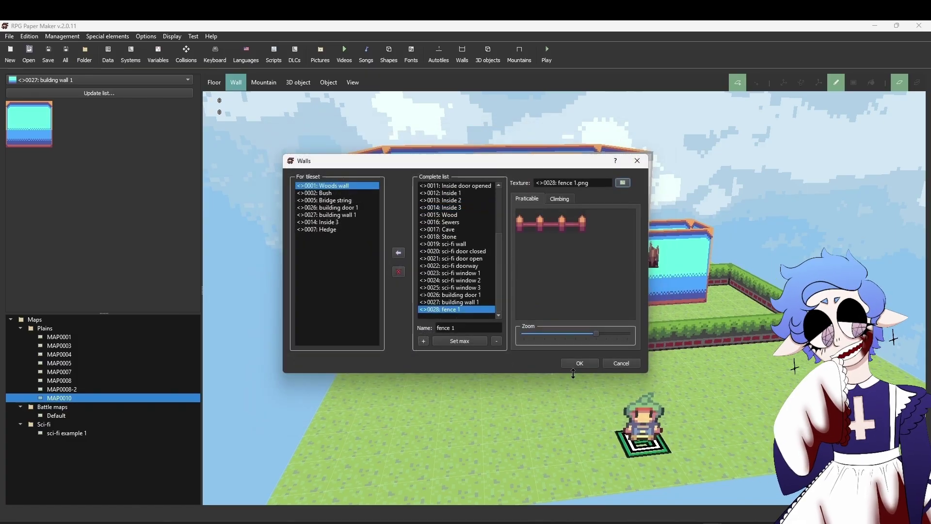
Mark the practicable squares across the fence 1 texture and add the wall to the tileset's list
left_click(528, 221)
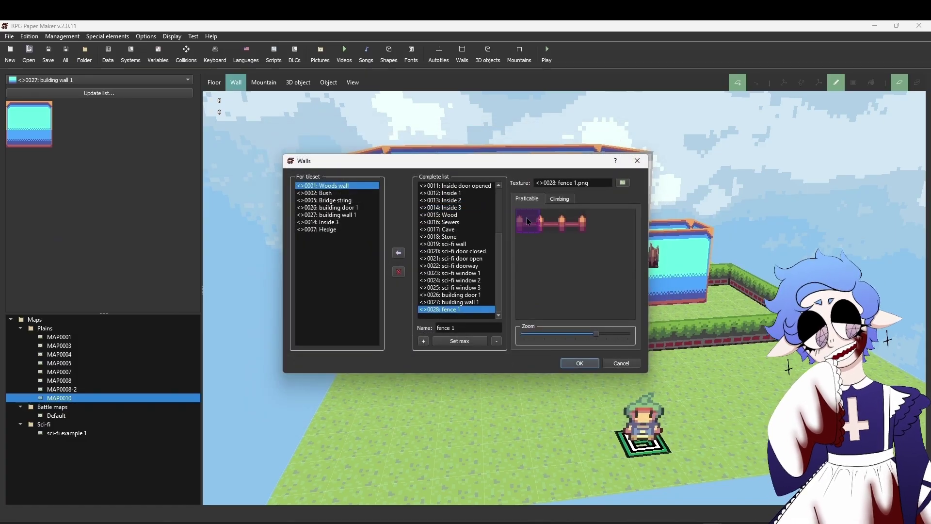
left_click(568, 224)
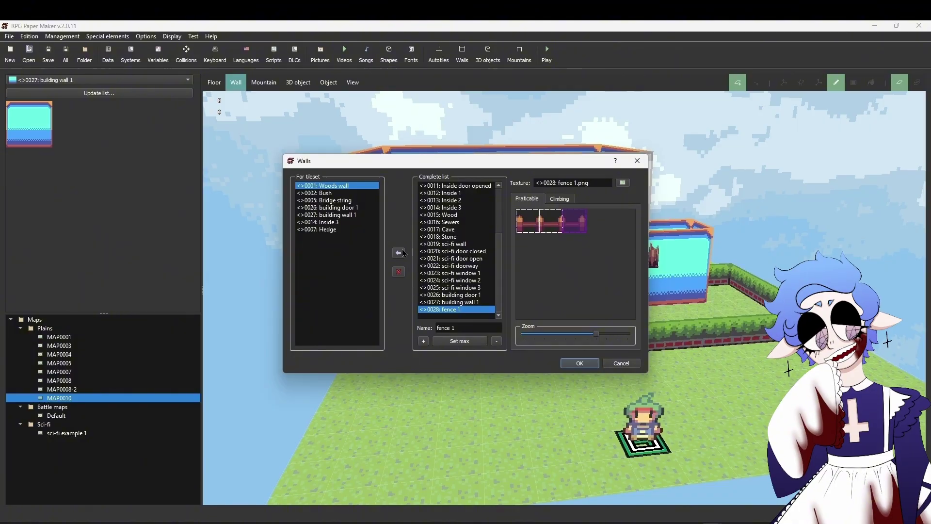
left_click(569, 365)
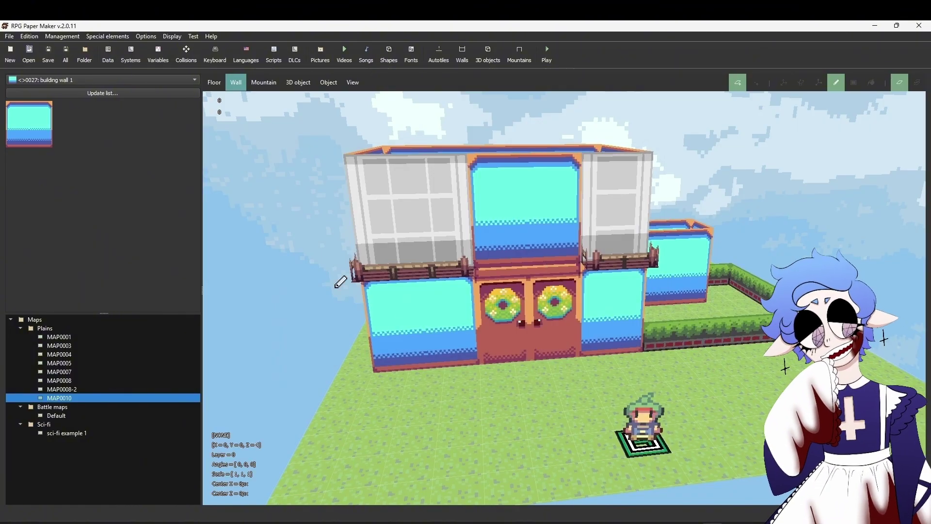
Choose the fence 1 wall and replace the hedge along the front of the yard with it
left_click(85, 79)
left_click(78, 114)
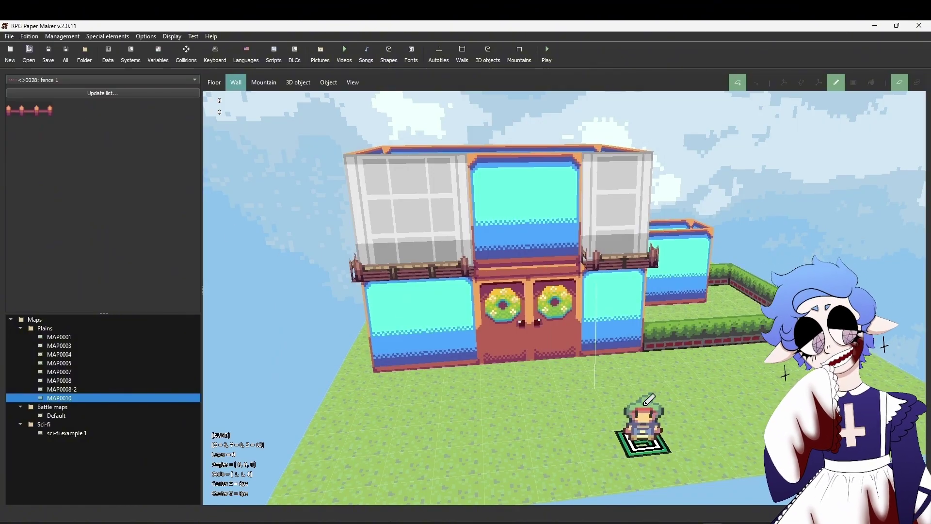
right_click_drag(662, 362, 819, 345)
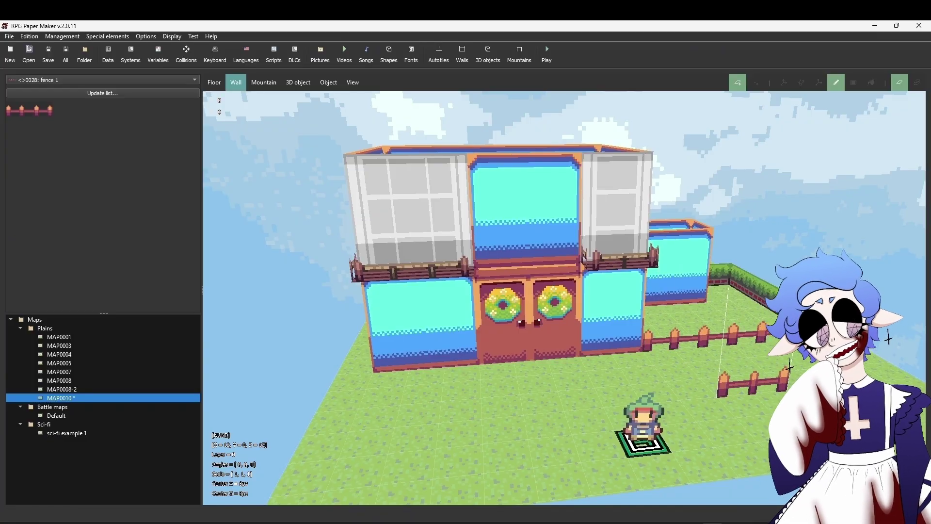
Continue the fence 1 wall along the outer side of the yard to the back, replacing the remaining hedge
middle_click_drag(880, 377, 625, 313)
right_click_drag(625, 313, 760, 288)
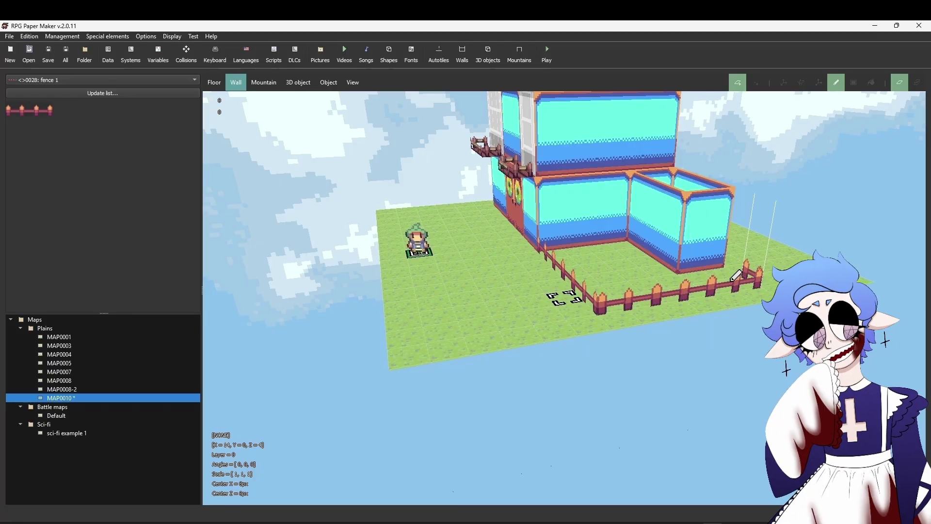
Examine the fenced yard and the front of the building from different angles
middle_click_drag(731, 281, 786, 359)
key("a")
key("a")
key("a")
key("a")
key("a")
key("a")
key("a")
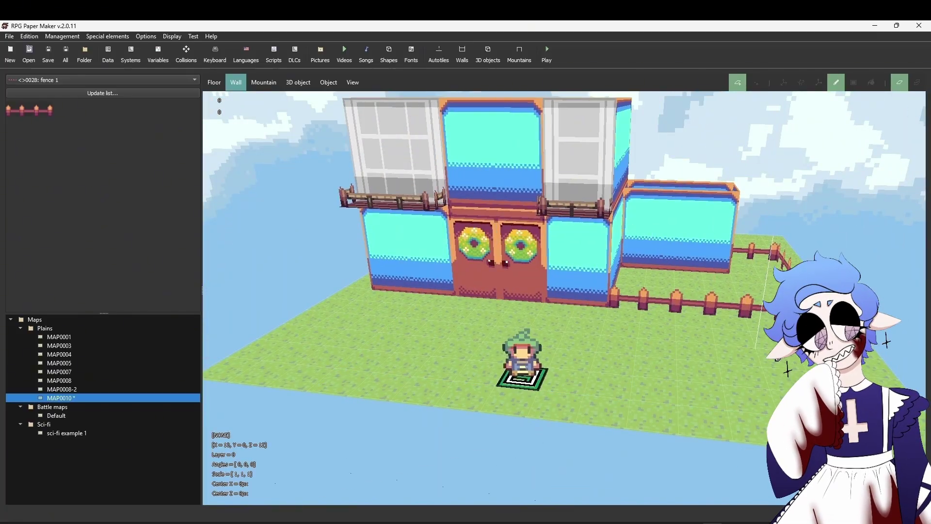
In Pixel Studio, draw a black top rail and two side edges across the emptied left half of the fence drawing
left_click_drag(287, 329, 333, 333)
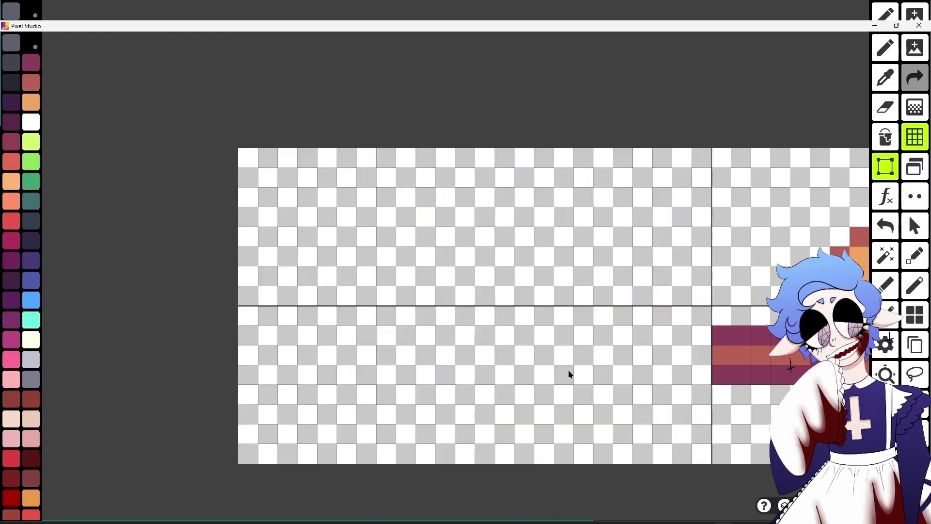
left_click(739, 355)
left_click_drag(709, 197, 351, 197)
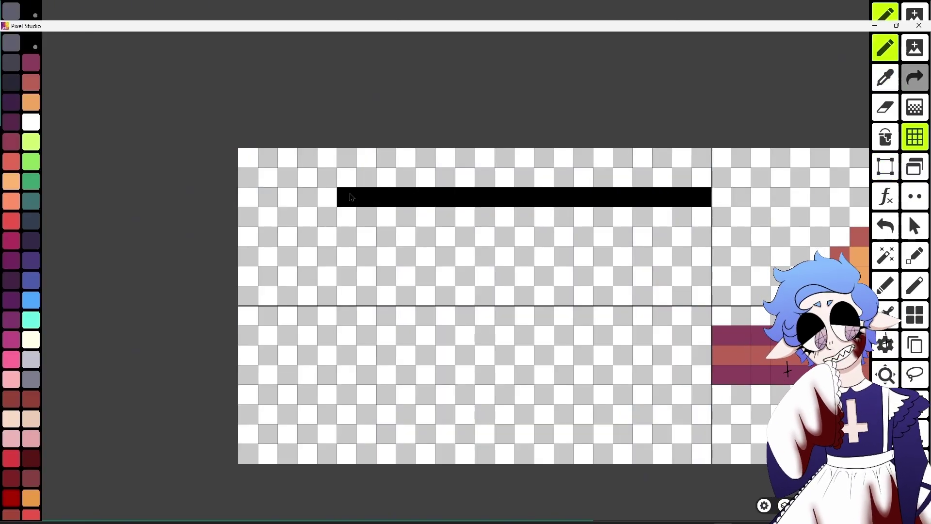
left_click_drag(248, 196, 248, 453)
left_click_drag(702, 197, 698, 456)
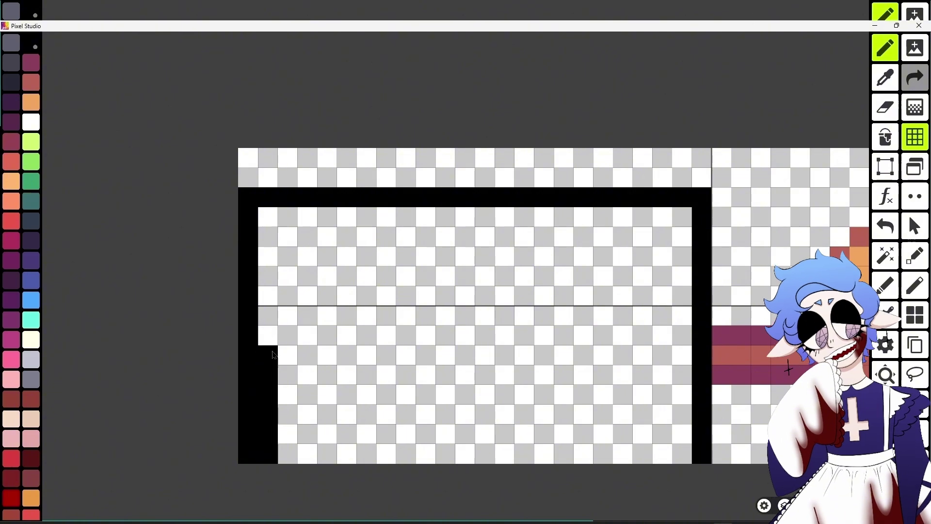
Draw black vertical bars two pixels wide with one-pixel gaps under the rail, and undo the last stray bar
left_click_drag(273, 355, 268, 214)
mouse_move(307, 454)
left_mouse_down()
mouse_move(307, 334)
mouse_move(327, 453)
mouse_move(386, 213)
mouse_move(386, 453)
left_mouse_up()
left_click_drag(425, 454, 419, 235)
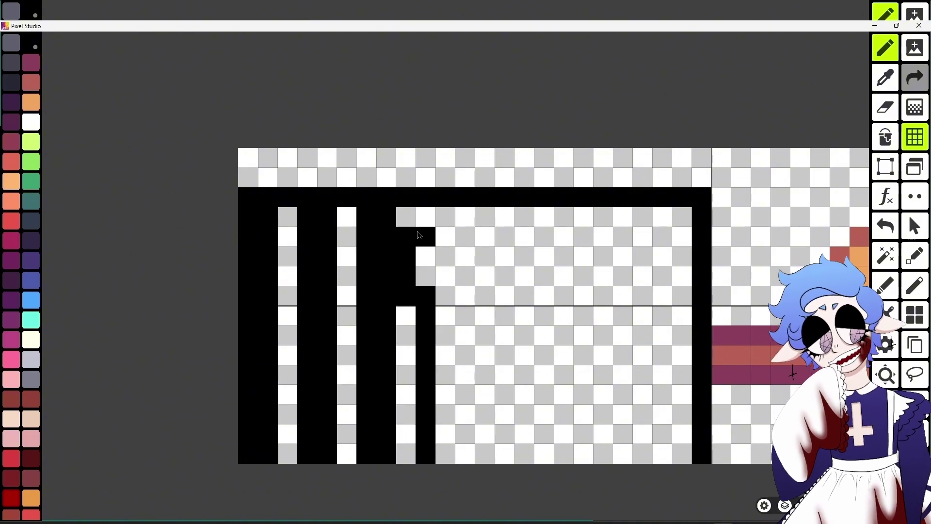
key("ctrl+z")
Copy the 8 by 14 pixel group of bars and repeat it across the rest of the frame
key("m")
left_click_drag(241, 195, 388, 455)
key("ctrl+c")
key("ctrl+v")
left_click_drag(294, 329, 472, 335)
key("Return")
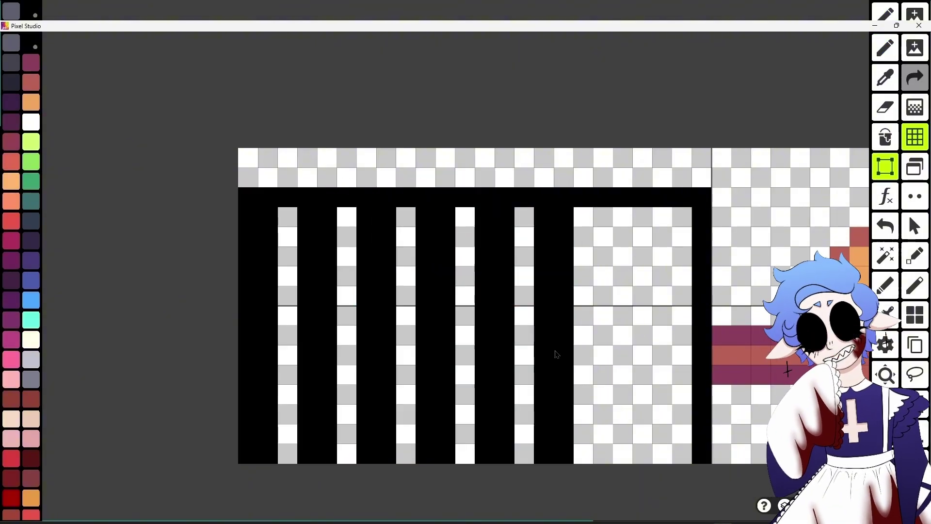
key("ctrl+v")
left_click_drag(556, 353, 588, 315)
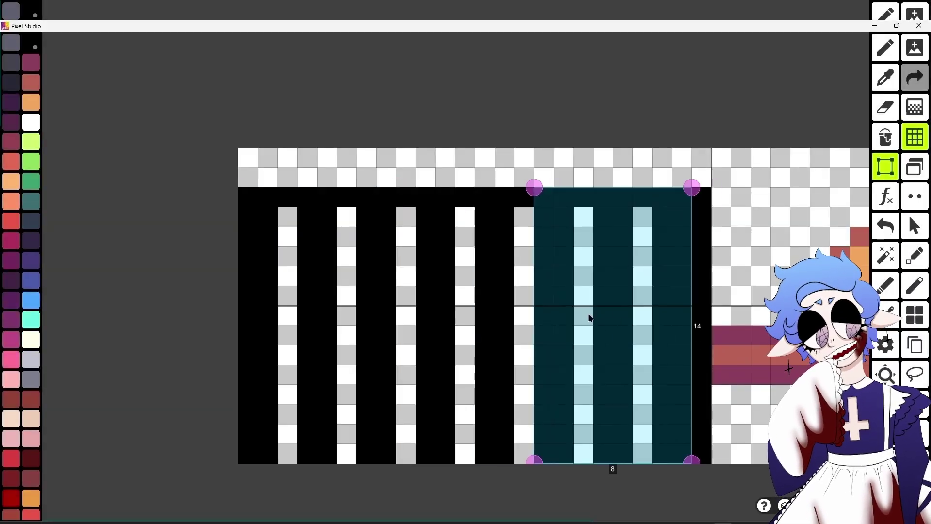
key("Return")
Erase the black edge column under the top rail at the far end of the bars
key("e")
left_click_drag(701, 217, 701, 454)
middle_click_drag(685, 107, 287, 100)
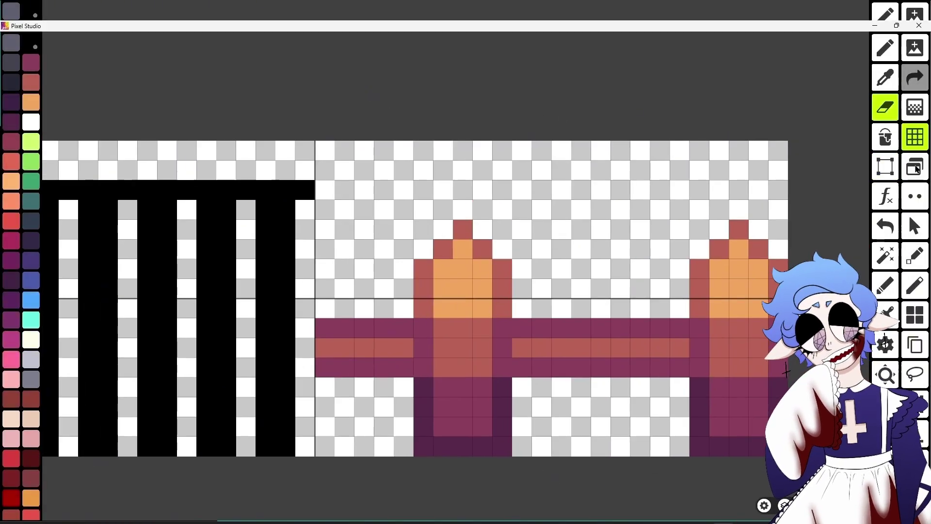
Sample the plum colour from the old fence's rail and undo the trial stroke along the black top rail
key("m")
middle_click_drag(257, 135, 639, 144)
key("i")
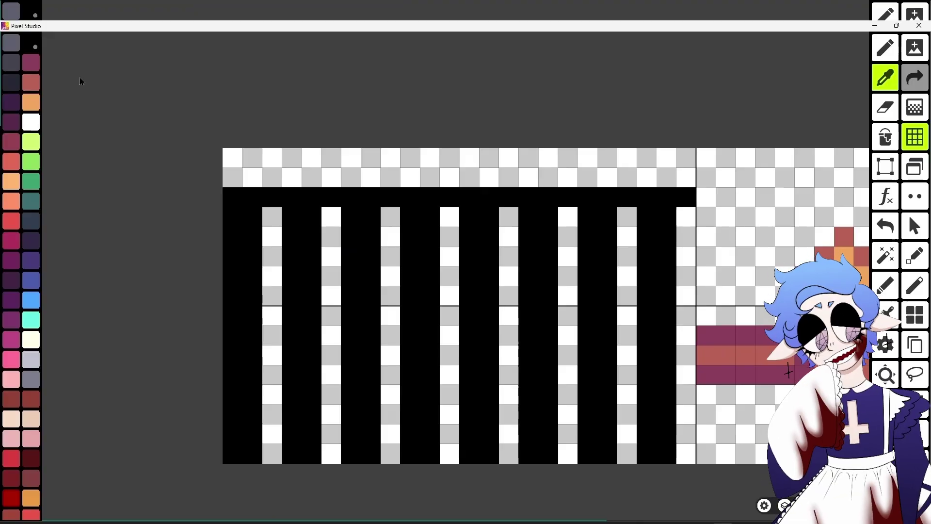
left_click(715, 334)
left_click_drag(686, 195, 239, 200)
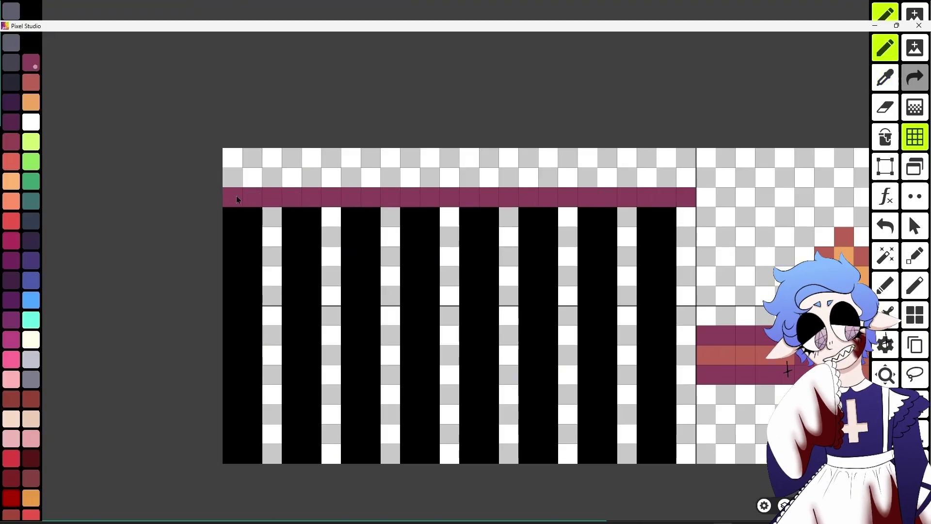
key("ctrl+z")
Paint the left pixel column of the six rightmost black bars plum, from just under the rail to the ground
left_click(645, 225)
left_click_drag(646, 225, 646, 456)
left_click_drag(587, 213, 588, 454)
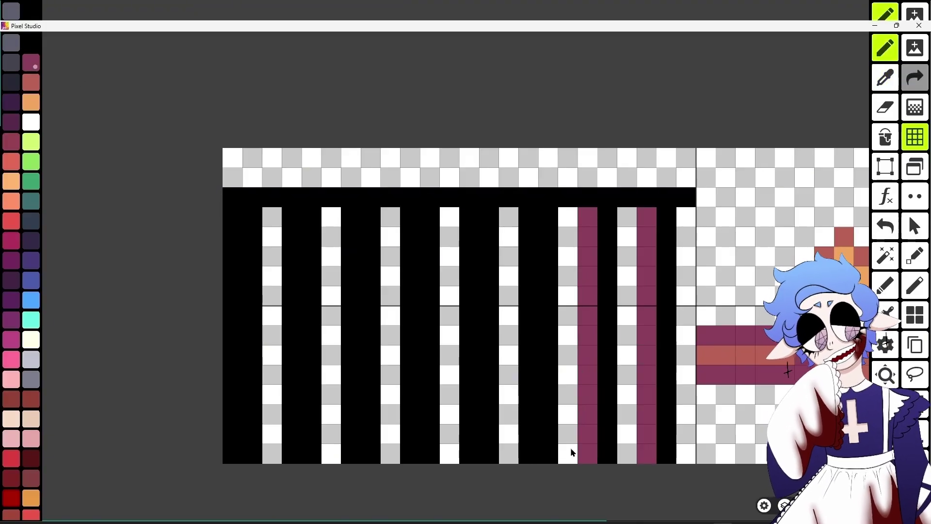
left_click_drag(529, 455, 529, 214)
left_click_drag(470, 217, 469, 456)
left_click_drag(411, 456, 409, 214)
left_click_drag(350, 217, 351, 456)
Undo the stray pixel, restore the third bar's right column to black, and paint the first two bars' left columns plum
left_click(278, 457)
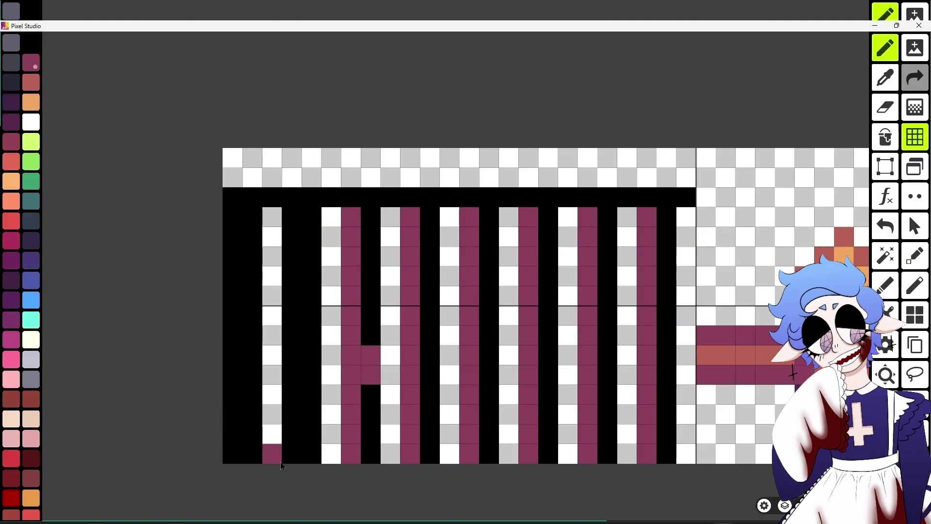
key("ctrl+z")
key("i")
left_click(369, 305)
left_click_drag(371, 354, 371, 376)
left_click_drag(300, 230, 296, 451)
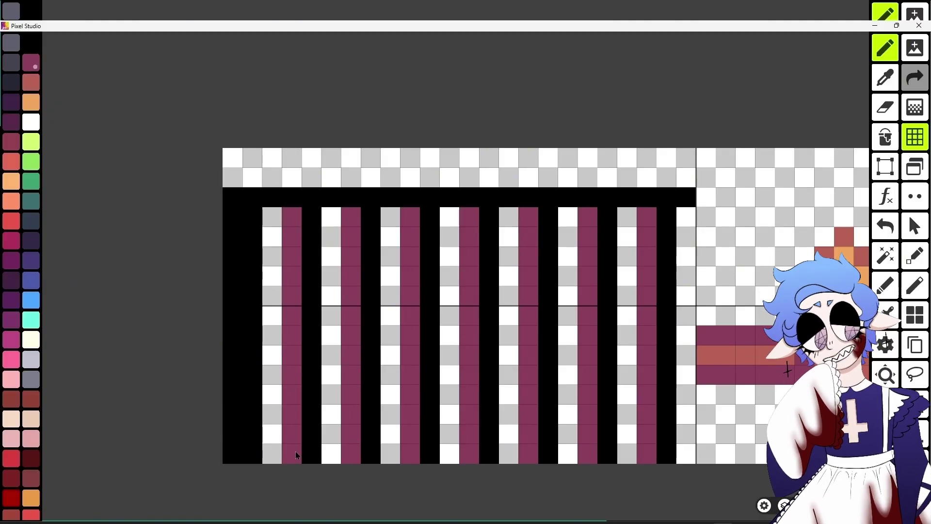
mouse_move(232, 211)
left_mouse_down()
mouse_move(214, 292)
mouse_move(228, 454)
left_mouse_up()
Sample the old fence's light orange and paint the top five pixels of every bar's right column with it
left_click(894, 89)
left_click(845, 257)
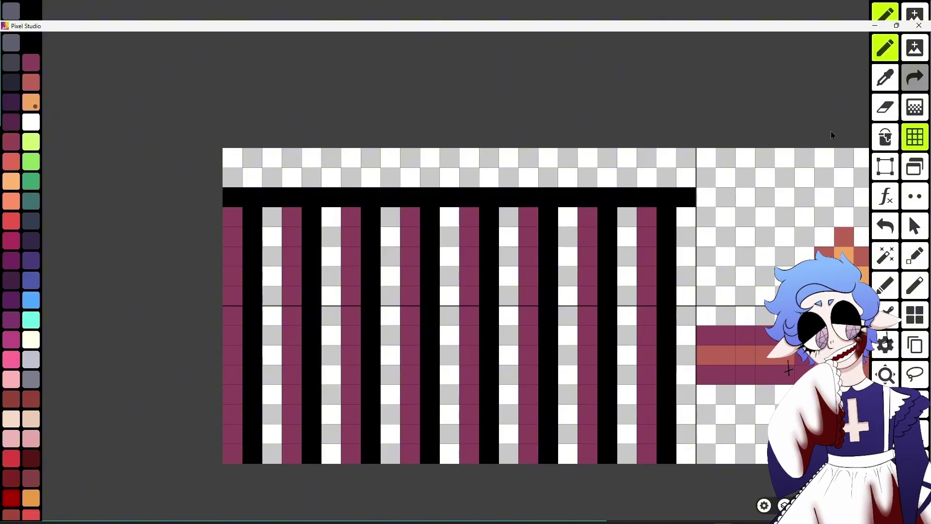
left_click_drag(608, 298, 608, 213)
left_click_drag(549, 299, 551, 218)
left_click_drag(489, 299, 489, 214)
left_click_drag(430, 297, 429, 213)
left_click_drag(370, 299, 370, 214)
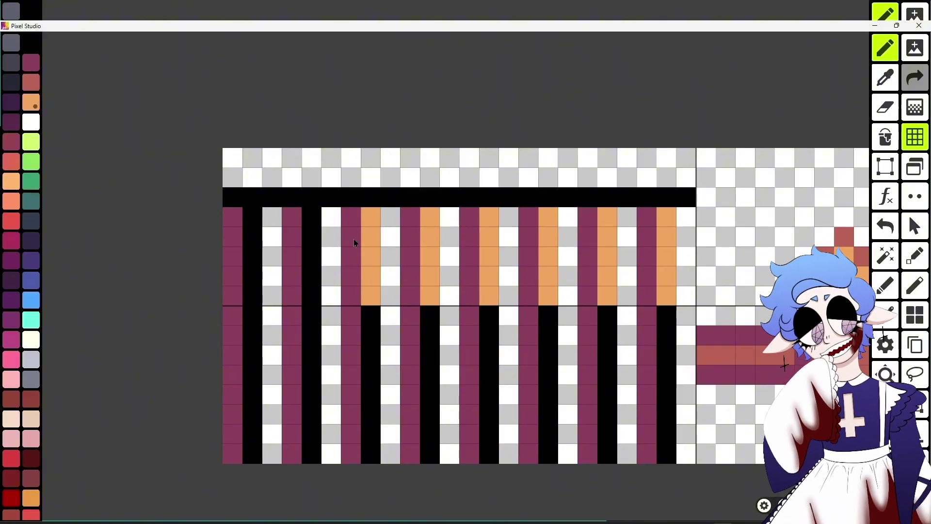
left_click_drag(312, 298, 312, 214)
left_click_drag(252, 298, 254, 243)
Try filling the orange section of the last bar with the old fence's reddish brown
left_click(844, 237)
left_click(885, 136)
left_click(666, 257)
Shade the last bar with dark purple at the foot of its left column and reddish brown midway down its right column
left_click(885, 78)
left_click(844, 349)
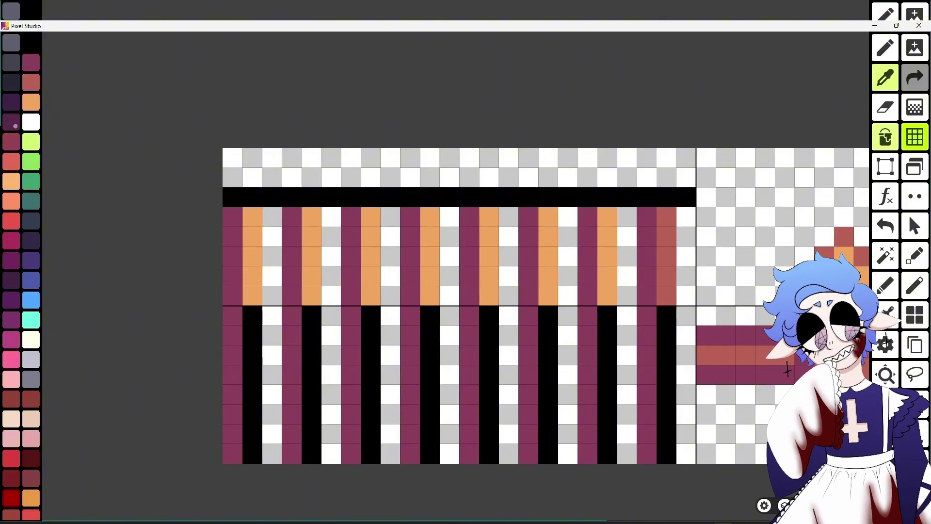
left_click(885, 48)
left_click_drag(646, 397, 647, 454)
left_click(885, 78)
left_click(762, 357)
left_click_drag(667, 315, 667, 376)
Finish the last bar with reddish brown at its upper left, light orange at its upper right and plum at its lower right
left_click(885, 78)
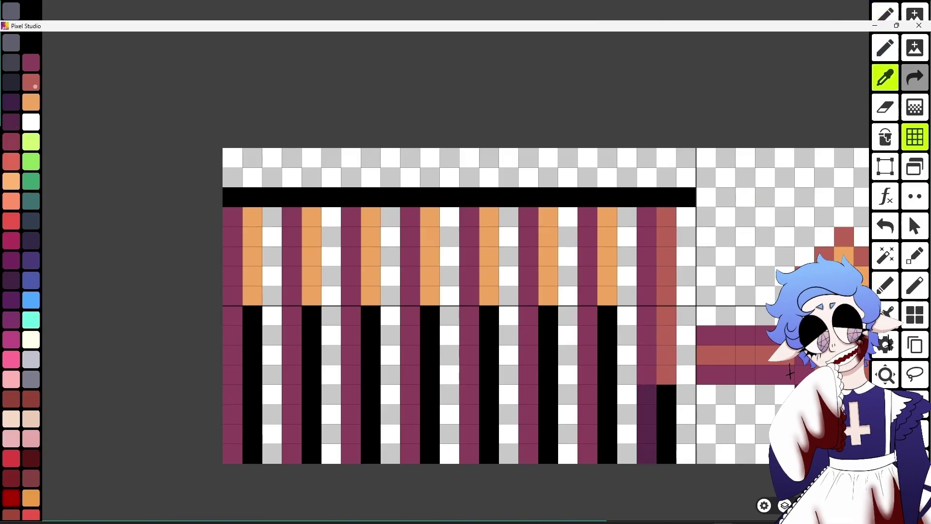
left_click(844, 237)
mouse_move(647, 296)
left_mouse_down()
mouse_move(646, 214)
mouse_move(668, 252)
mouse_move(667, 214)
left_mouse_up()
left_click(885, 80)
left_click(844, 257)
left_click(885, 78)
left_click(751, 374)
mouse_move(666, 394)
left_mouse_down()
mouse_move(666, 455)
mouse_move(647, 216)
left_mouse_up()
Copy the finished shaded bar onto the neighbouring bar to its left
left_click(885, 166)
key("ctrl+c")
key("ctrl+v")
left_click_drag(648, 309, 589, 309)
left_click(567, 252)
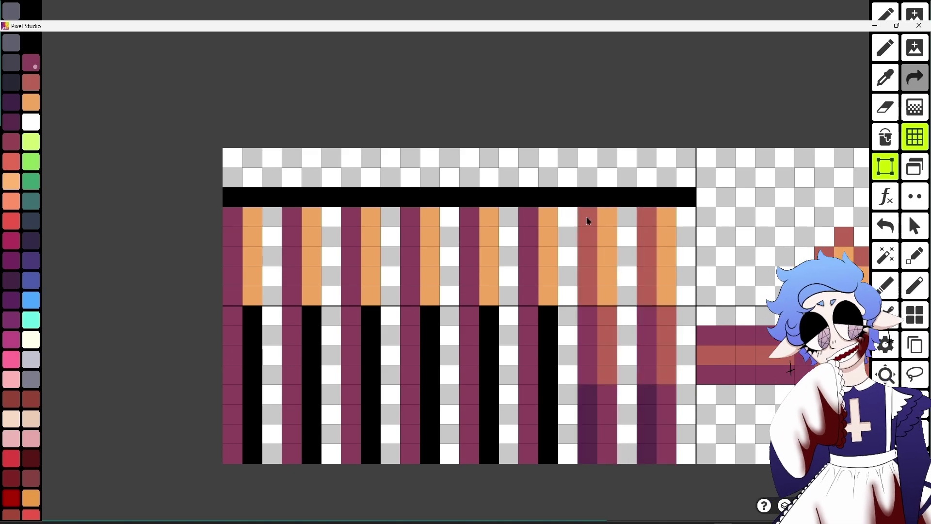
Copy the 5 by 13 pixel pair of shaded bars and paste it over the six remaining bars
left_click_drag(586, 216, 667, 455)
left_click(418, 487)
key("ctrl+v")
left_click_drag(625, 315, 507, 316)
left_click(455, 368)
key("ctrl+v")
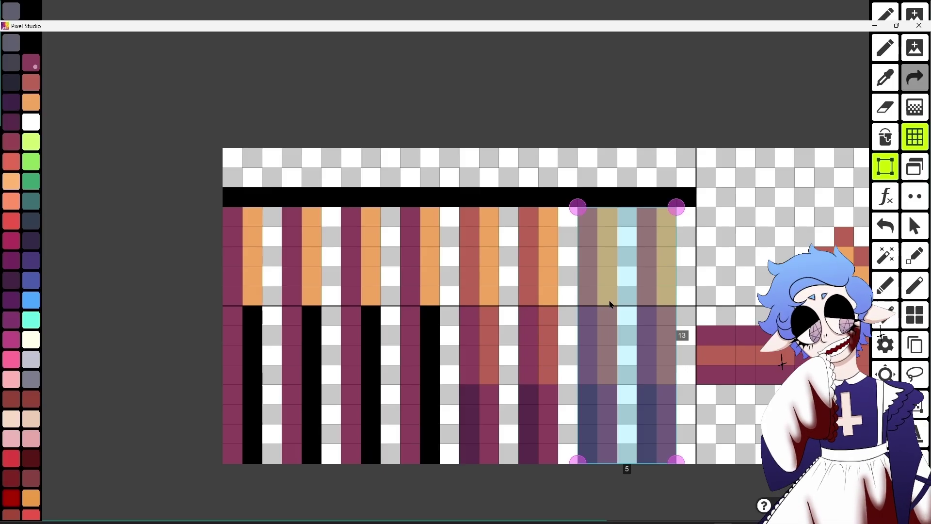
left_click_drag(625, 309, 389, 312)
left_click(332, 313)
key("ctrl+v")
left_click_drag(627, 307, 272, 308)
left_click(780, 209)
Fill the black top rail with the bars' plum colour and undo the trial fill in reddish brown
left_click(885, 78)
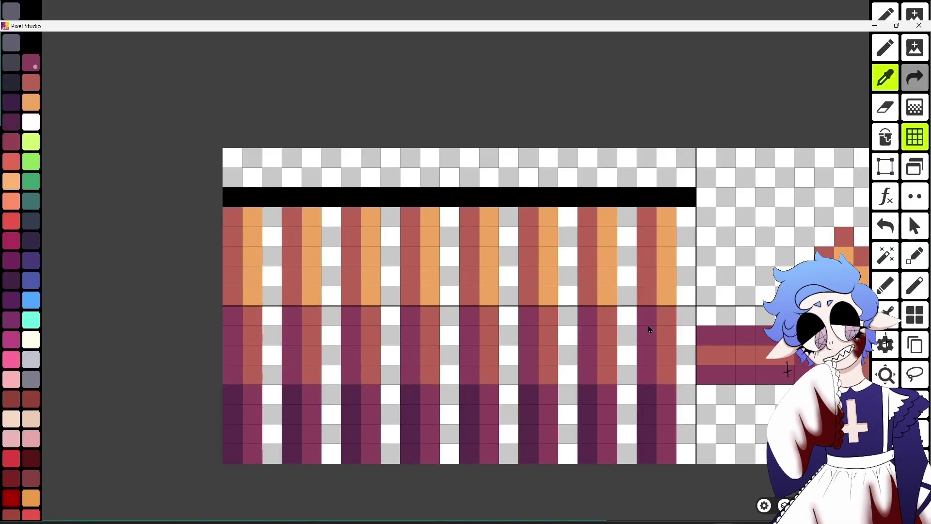
left_click(648, 325)
left_click(885, 137)
left_click(631, 197)
scroll(615, 255, "down", 2)
scroll(844, 131, "up", 2)
left_click(884, 84)
left_click(599, 257)
left_click(606, 224)
scroll(646, 299, "down", 1)
key("ctrl+z")
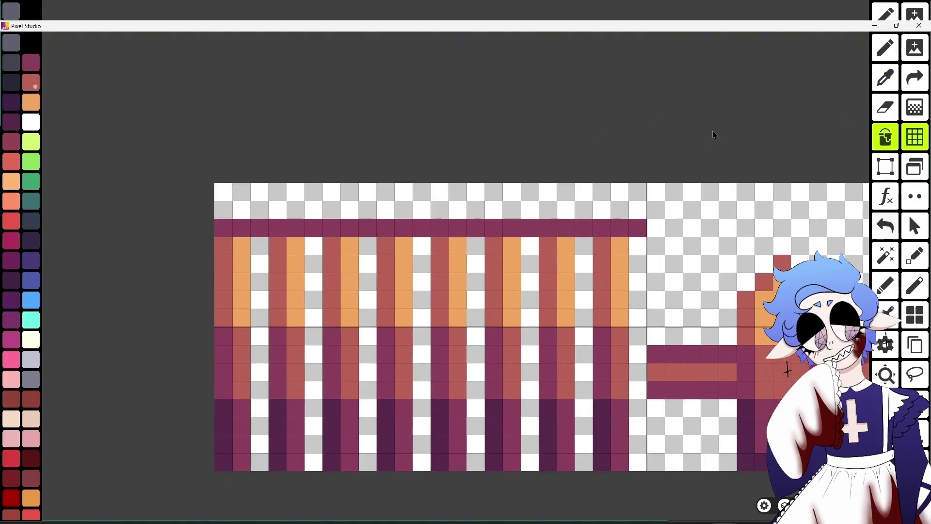
Delete the old picket fence from the right half of the drawing
middle_click_drag(713, 135, 426, 121)
left_click(885, 166)
left_click_drag(367, 173, 795, 451)
key("Delete")
Try cloning the railing half to the right, and erase the cloned half again
middle_click_drag(388, 135, 642, 142)
left_click_drag(192, 182, 609, 455)
left_click(494, 485)
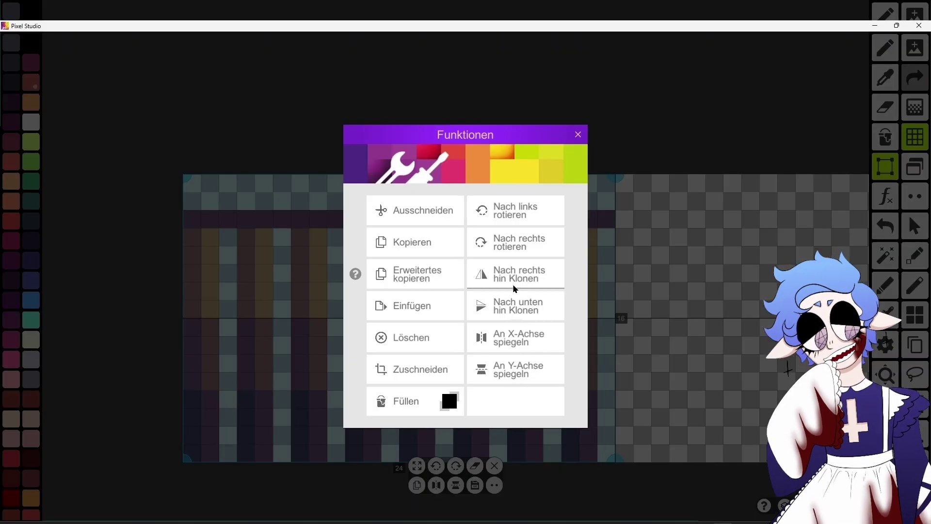
left_click(513, 284)
scroll(775, 101, "down", 1)
middle_click_drag(774, 101, 473, 120)
left_click_drag(351, 185, 687, 405)
left_click(475, 466)
left_click_drag(367, 258, 383, 273)
middle_click_drag(383, 273, 552, 313)
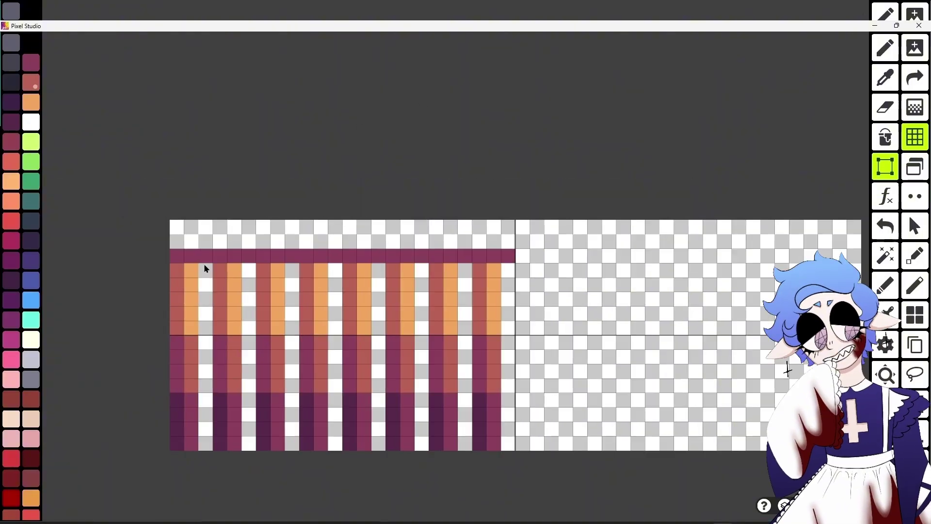
Clone the left half of the railing into the empty right half so the bars continue in the same order
left_click_drag(175, 225, 509, 444)
left_click(494, 485)
left_click(513, 284)
middle_click_drag(515, 224, 349, 222)
left_click_drag(348, 222, 696, 446)
scroll(592, 143, "up", 1)
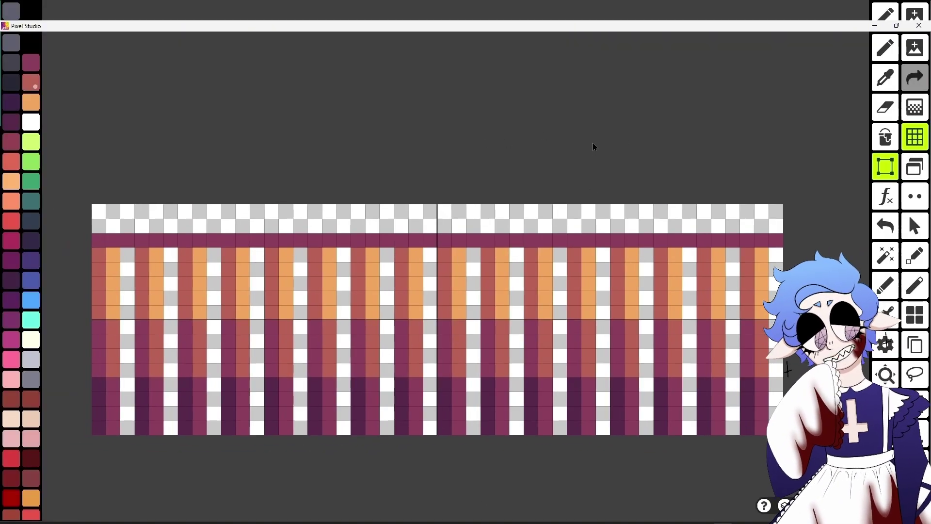
left_click(914, 47)
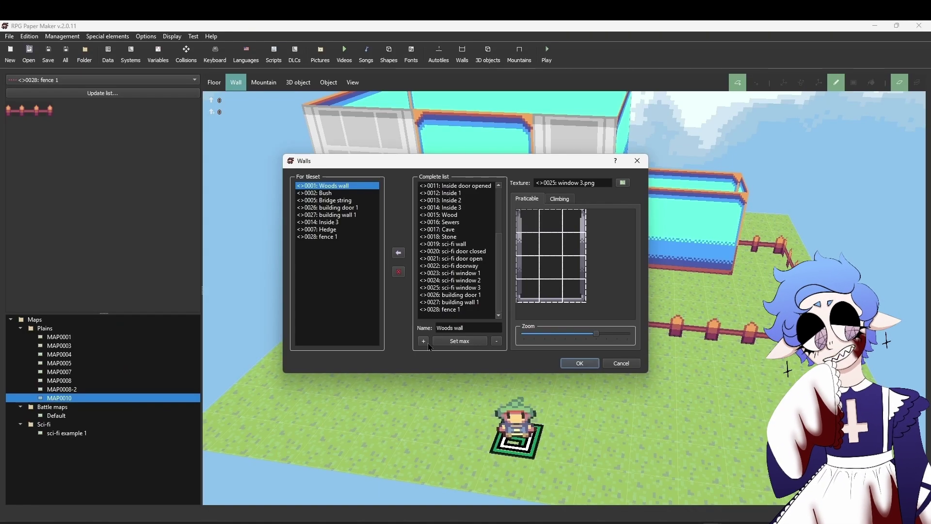
In RPG Paper Maker, add a wall named balcony rim 1 and paste its image into the project's Walls picture folder
left_click(428, 343)
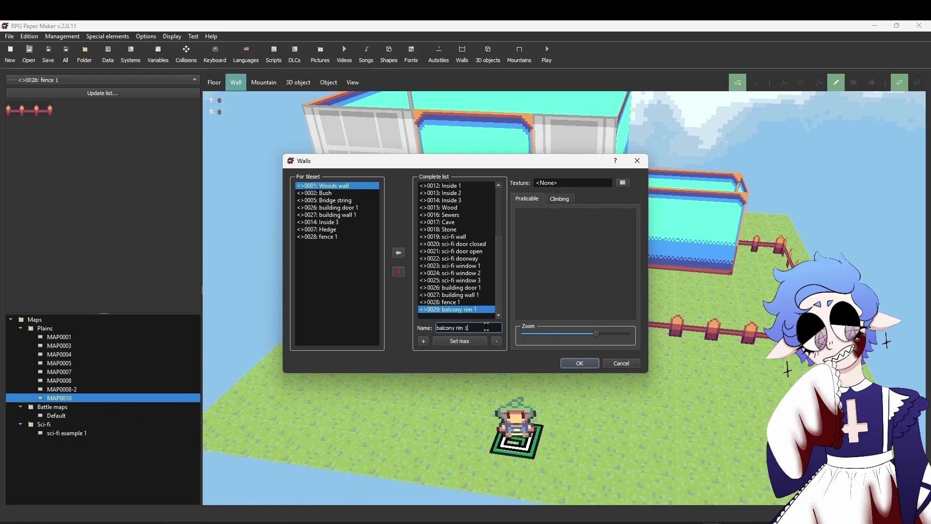
left_click(623, 183)
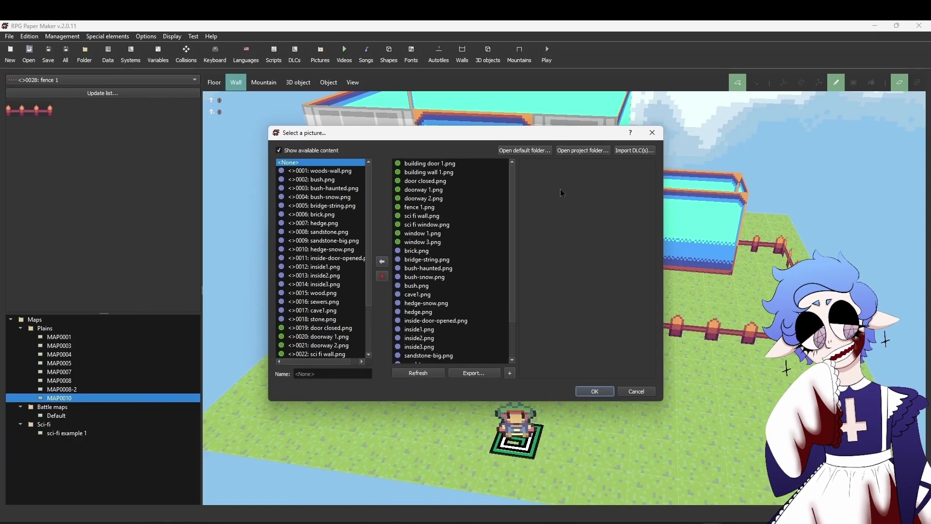
left_click(581, 150)
right_click(537, 268)
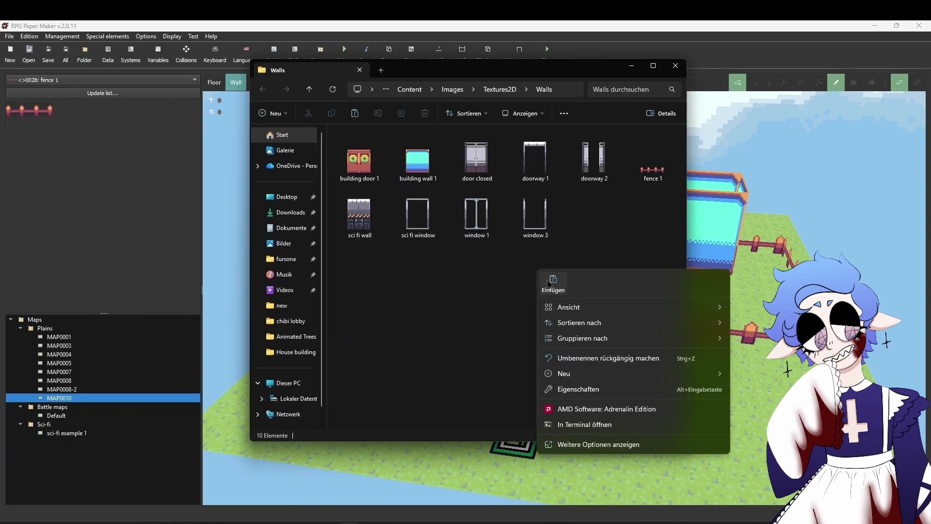
left_click(546, 277)
left_click(672, 67)
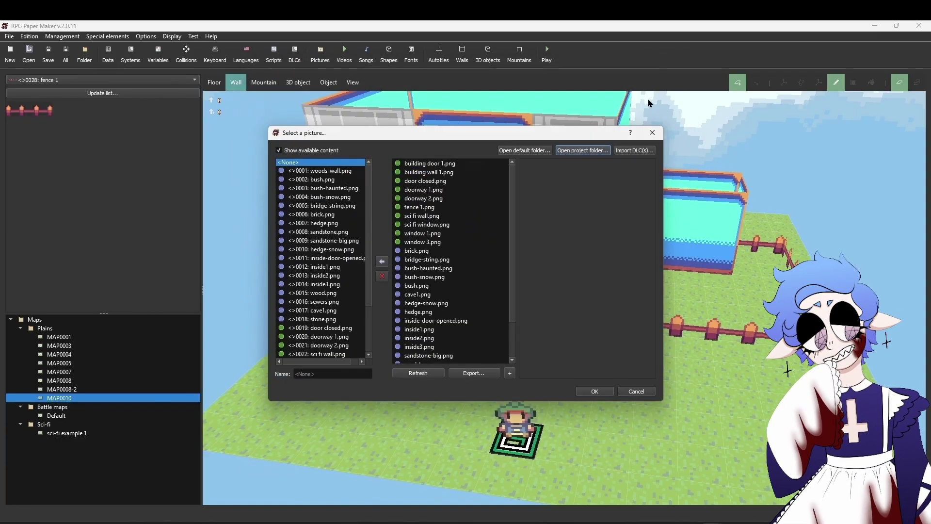
Refresh the pictures, assign balcony rim 1.png as the wall's texture, and add the wall to the tileset
left_click(440, 372)
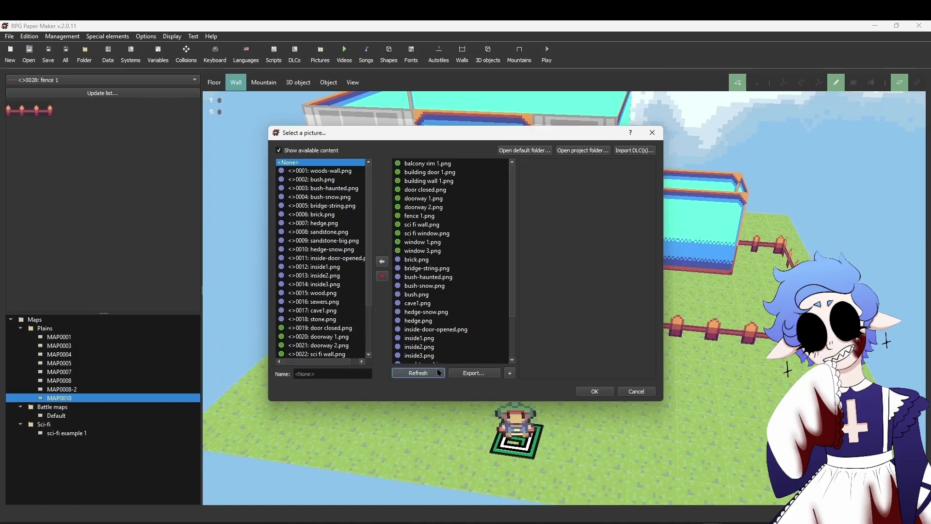
left_click(383, 262)
left_click(594, 391)
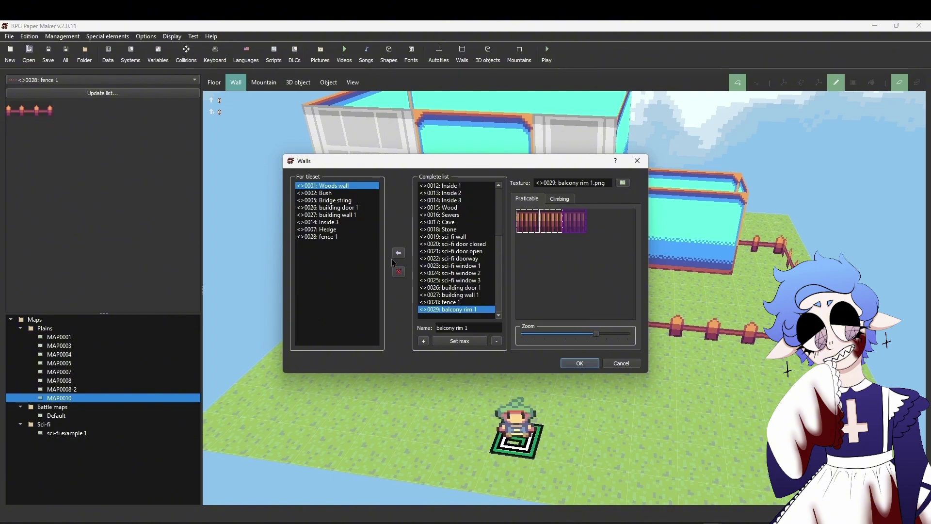
left_click(590, 364)
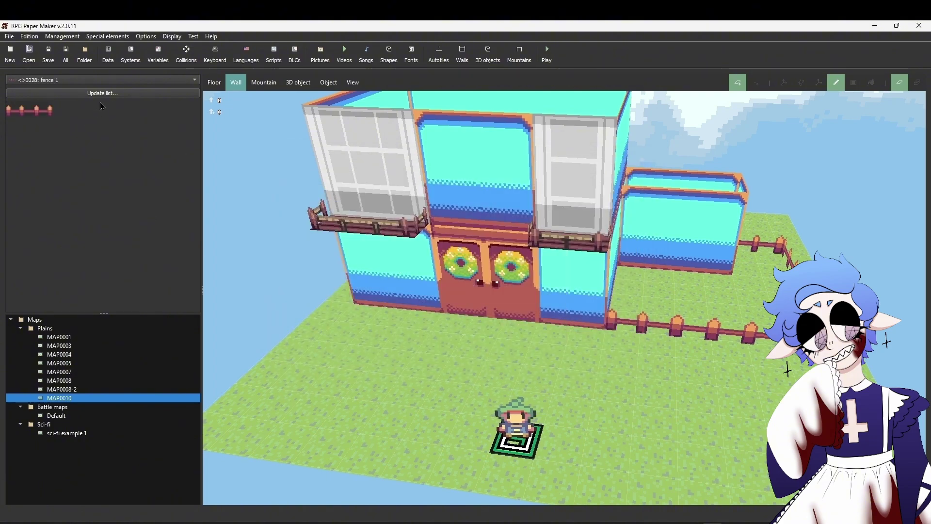
Draw the balcony rim 1 wall around both balconies at height 3, replacing their old railings, and save the map
left_click(100, 81)
left_click(99, 88)
scroll(655, 440, "up", 3, "ctrl")
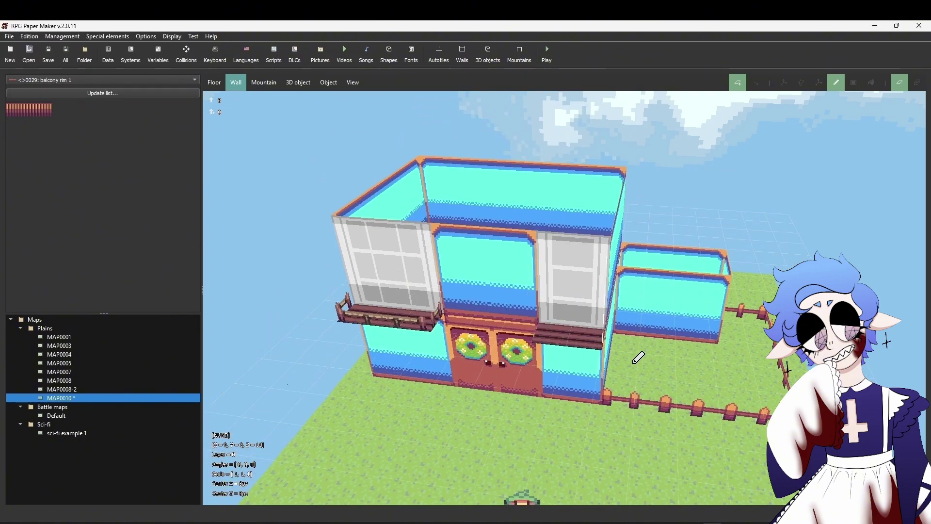
left_click_drag(623, 368, 539, 367)
middle_click_drag(540, 368, 450, 332)
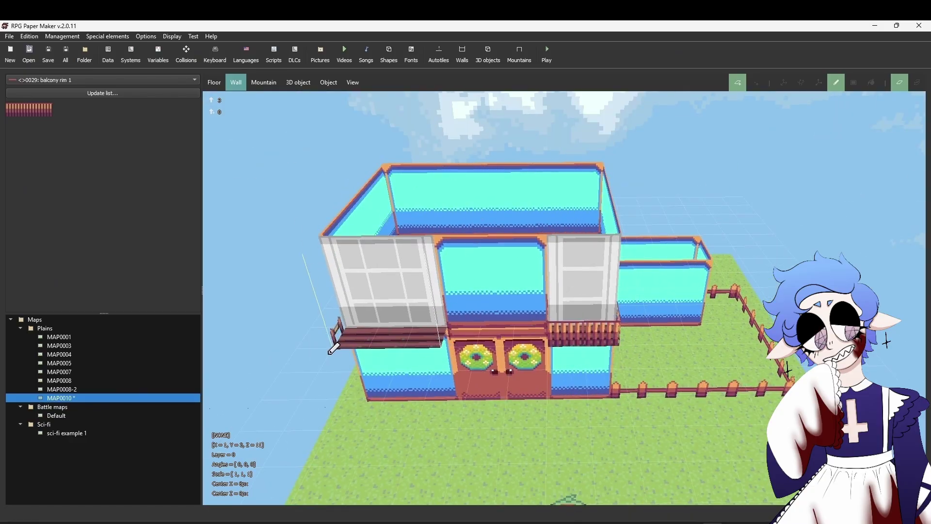
left_click_drag(429, 357, 446, 354)
middle_click_drag(710, 360, 606, 320)
left_click(65, 55)
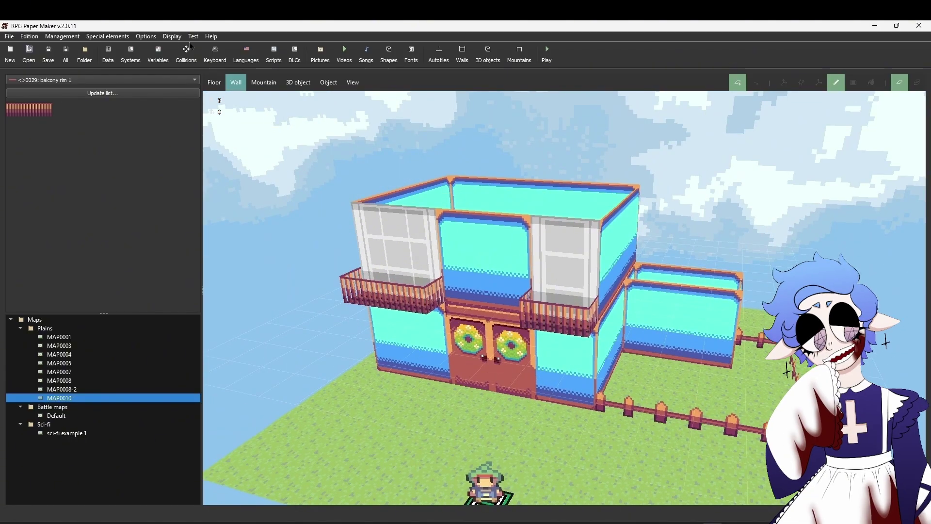
Play-test a new game, walking and rotating the camera around the building to examine the balcony railings and fence
left_click(546, 54)
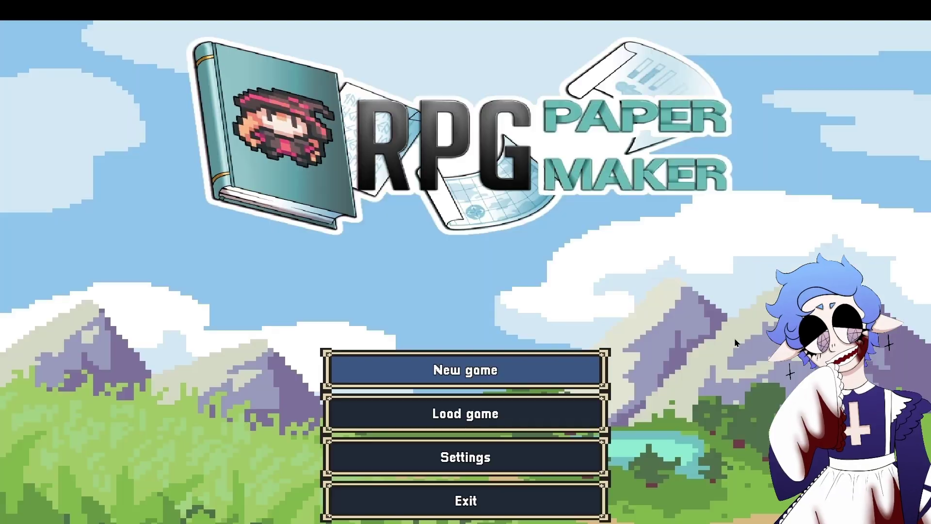
key("Return")
key("w")
key("a")
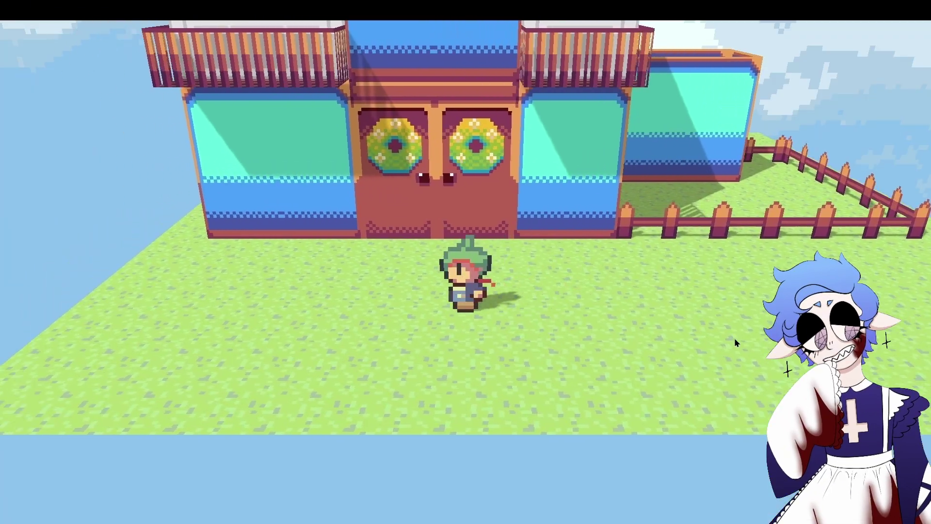
key("Left")
key("Left")
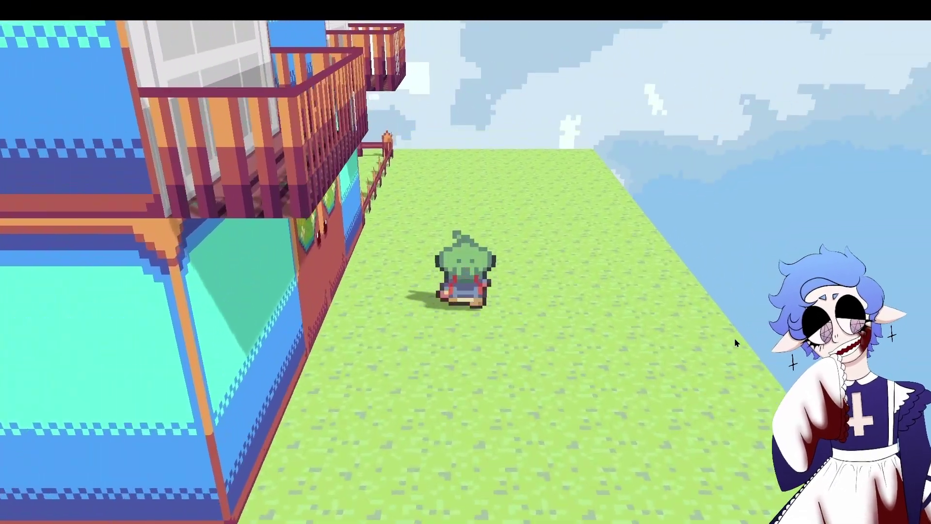
key("Left")
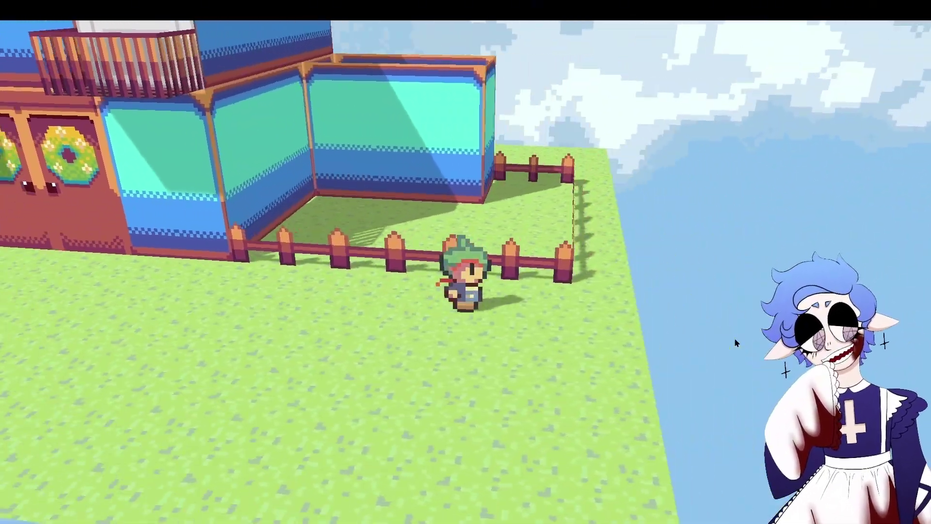
key("Left")
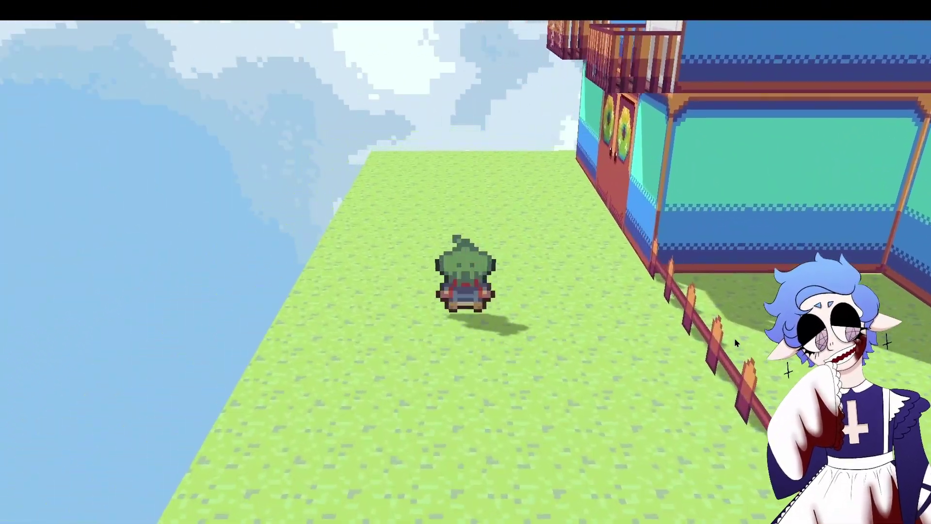
key("Left")
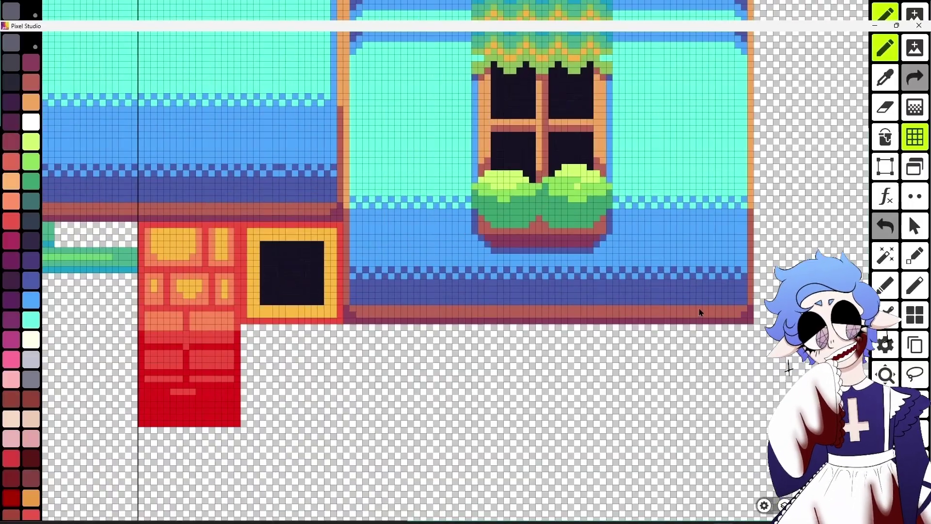
In Pixel Studio, copy the window with its leafy awning and planter from the house drawing
scroll(700, 312, "down", 2)
scroll(564, 340, "up", 2)
left_click(885, 166)
left_click_drag(528, 106, 681, 359)
left_click(420, 486)
Switch to another drawing tab, paste the copied window there and position it
key("Escape")
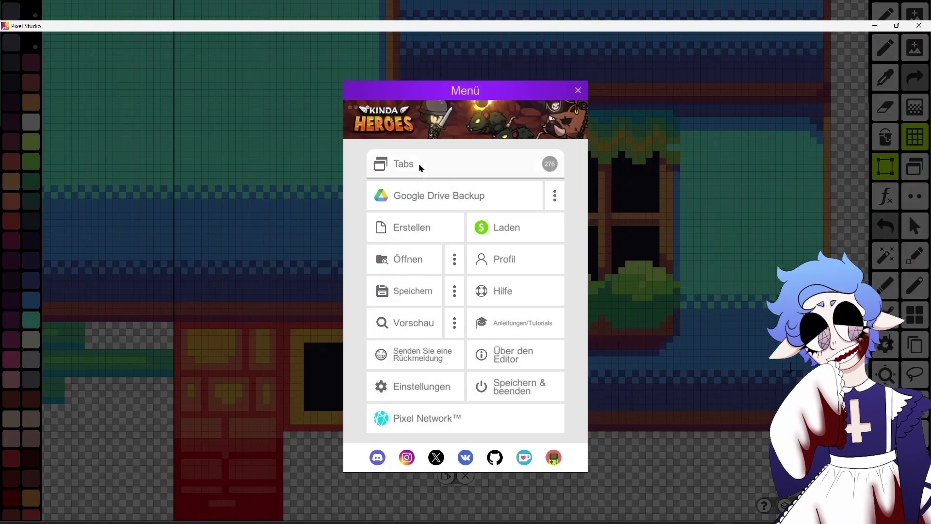
left_click(420, 167)
left_click(528, 361)
left_click(551, 416)
key("ctrl+v")
left_click_drag(465, 239, 439, 245)
left_click(788, 249)
scroll(785, 252, "down", 1)
scroll(785, 252, "up", 1)
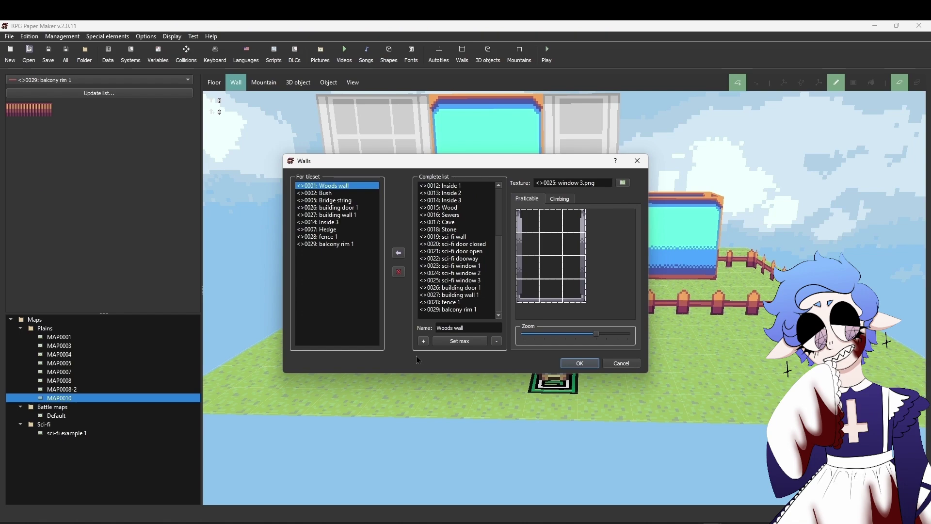
In RPG Paper Maker, create a wall named bw1 + w1 and paste the window wall texture into the project's Walls folder
left_click(424, 341)
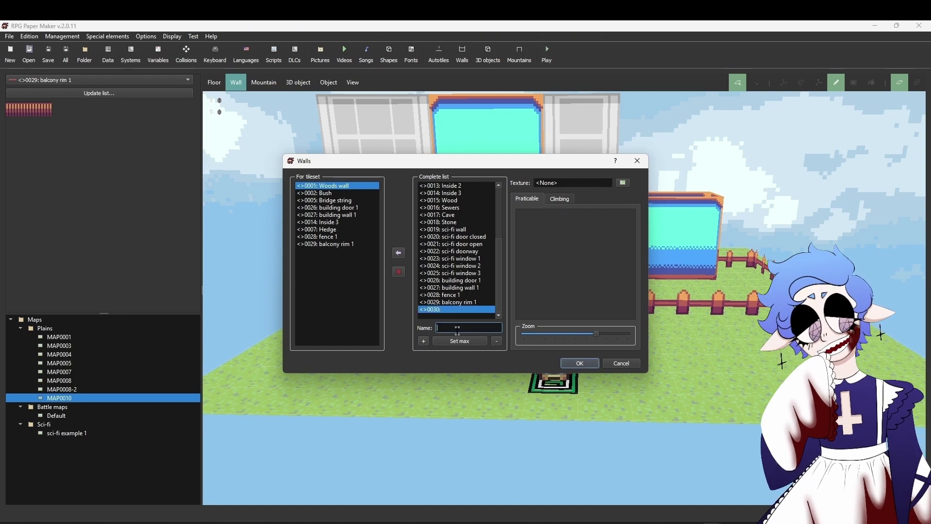
type("bw1 + w1")
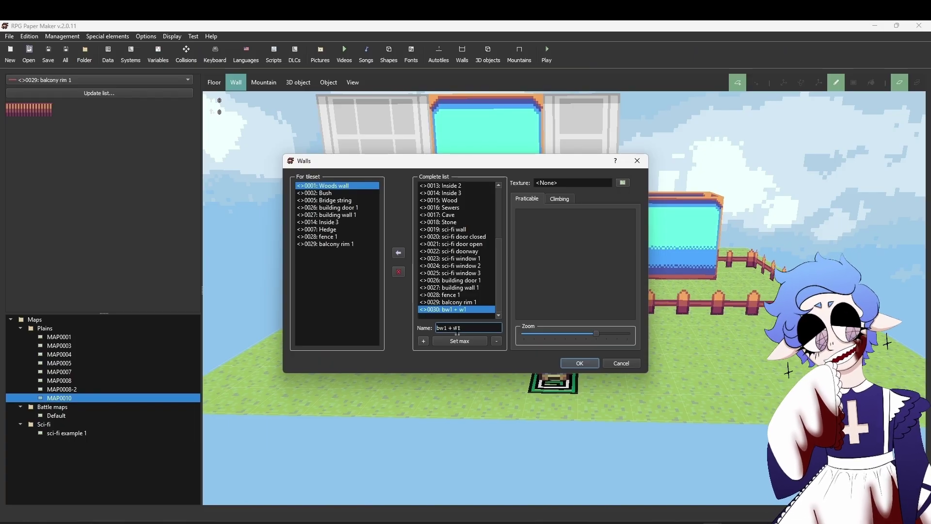
left_click(623, 183)
left_click(563, 156)
right_click(528, 300)
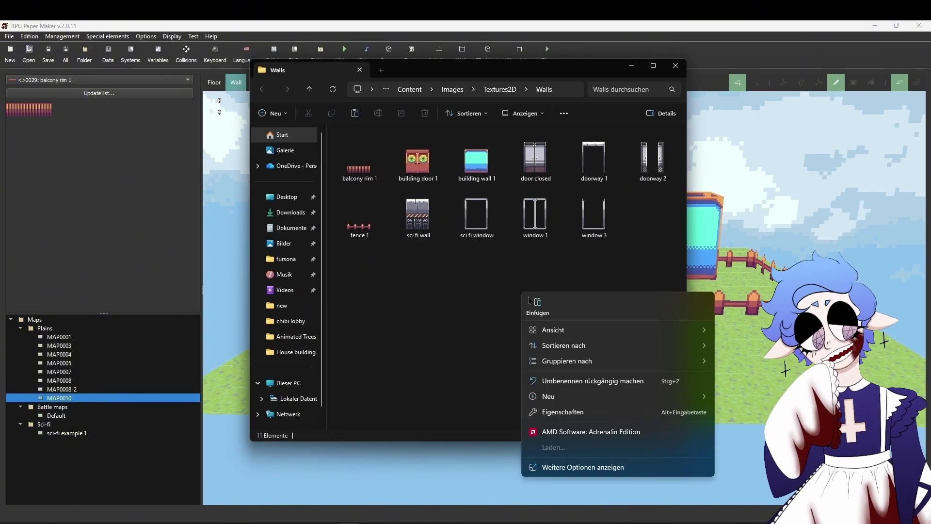
left_click(535, 304)
left_click(675, 65)
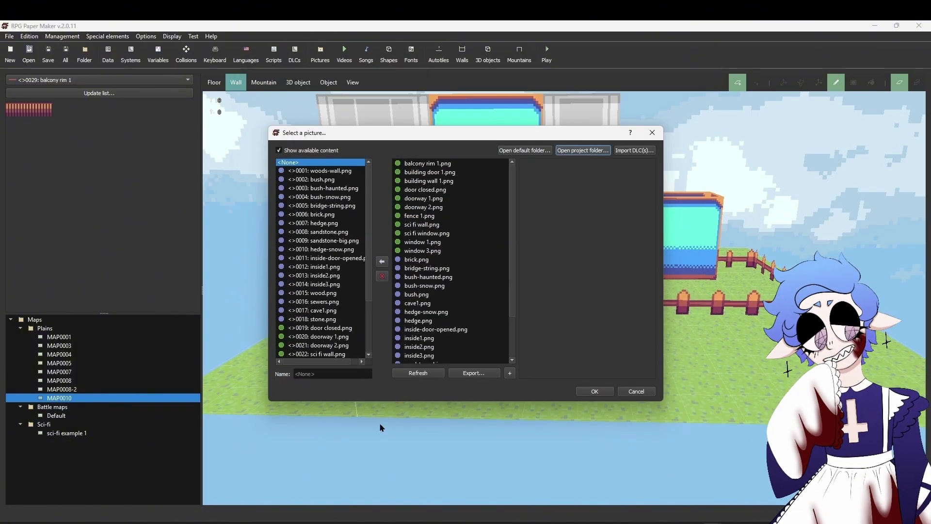
Import building wall 1 window 1.png, assign it as the bw1 + w1 texture, and save the wall in the tileset
left_click(448, 182)
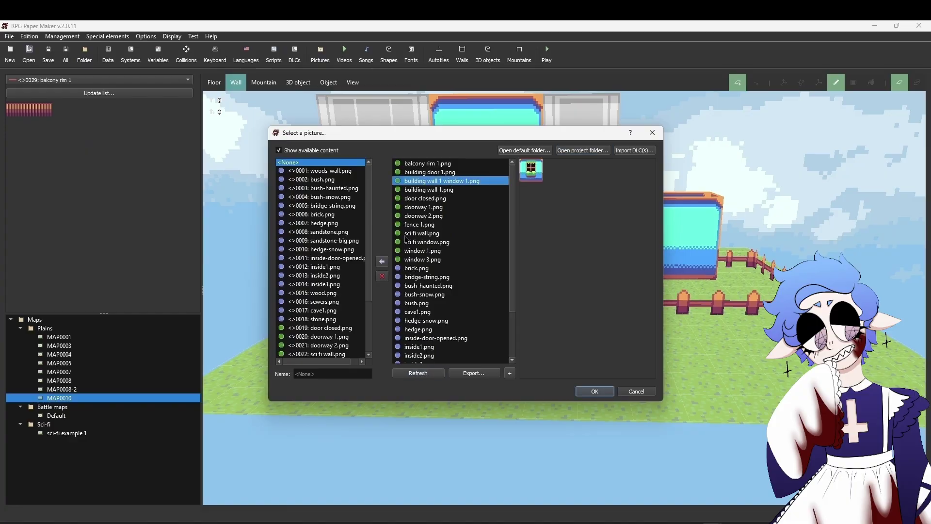
left_click(382, 261)
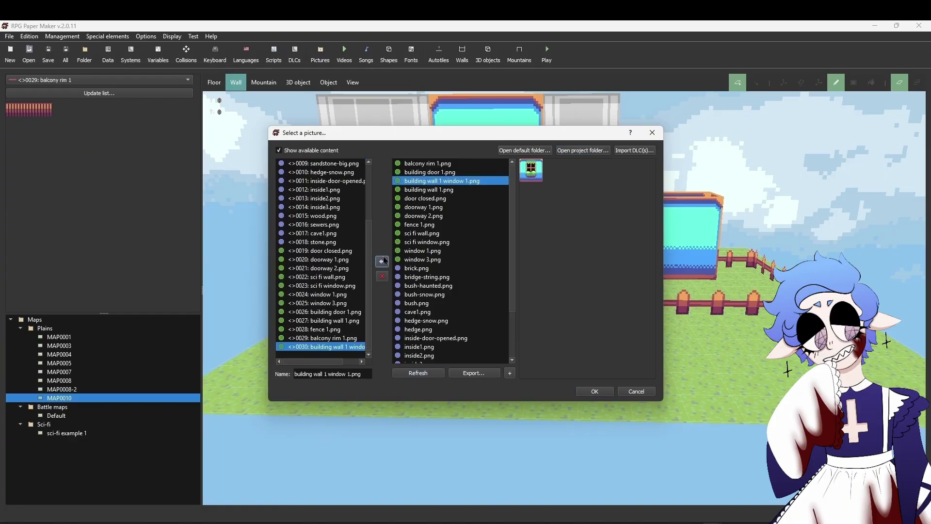
left_click(582, 391)
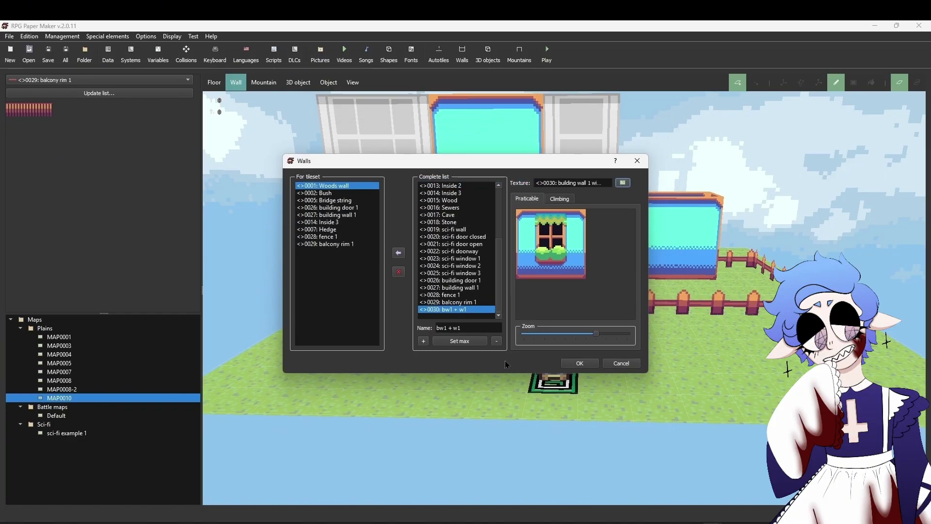
left_click(578, 364)
Draw bw1 + w1 walls on the ground floor beside the fenced garden, on the front section and along the opposite side
left_click(57, 82)
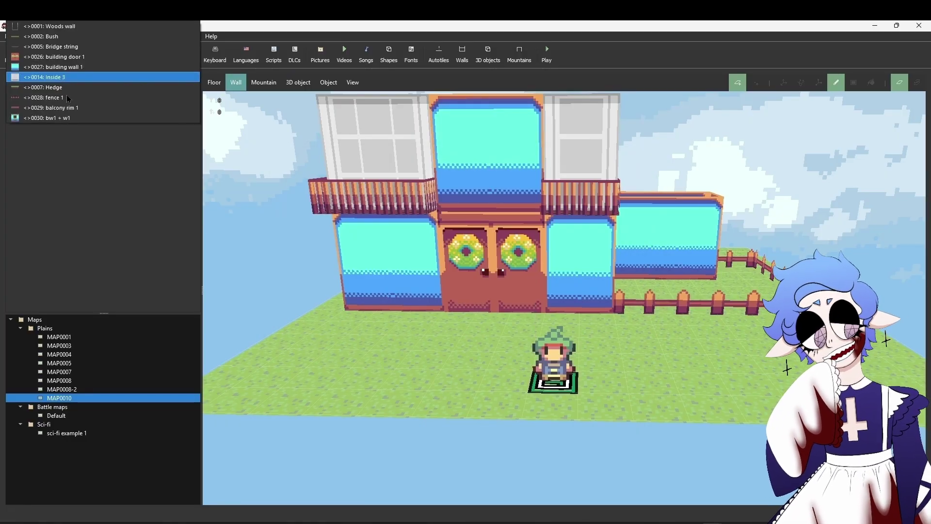
left_click(59, 118)
middle_click_drag(701, 281, 617, 305)
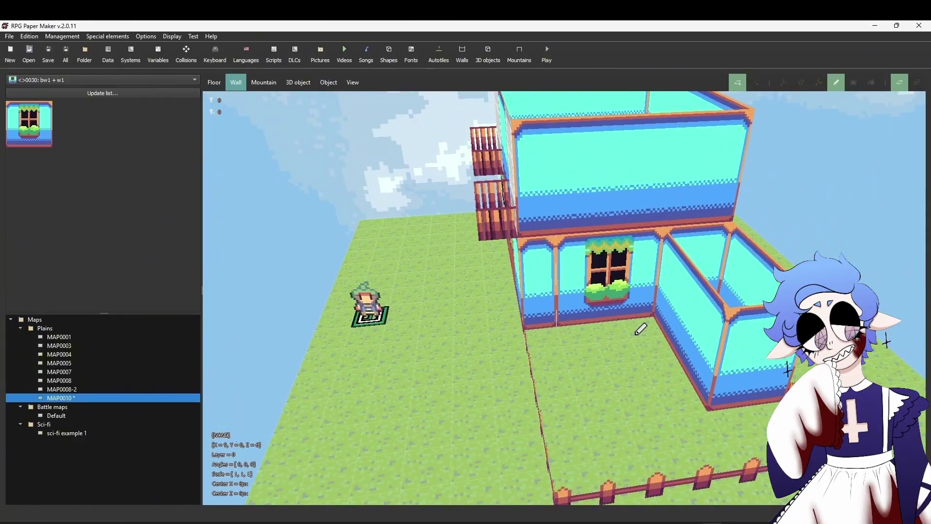
middle_click_drag(525, 334, 921, 316)
mouse_move(553, 412)
left_mouse_down()
mouse_move(347, 399)
mouse_move(604, 410)
left_mouse_up()
mouse_move(604, 410)
middle_mouse_down()
mouse_move(490, 403)
mouse_move(540, 403)
middle_mouse_up()
Redraw the long ground-floor side wall opposite the garden with building wall 1, replacing its windows
left_click(80, 79)
left_click(78, 67)
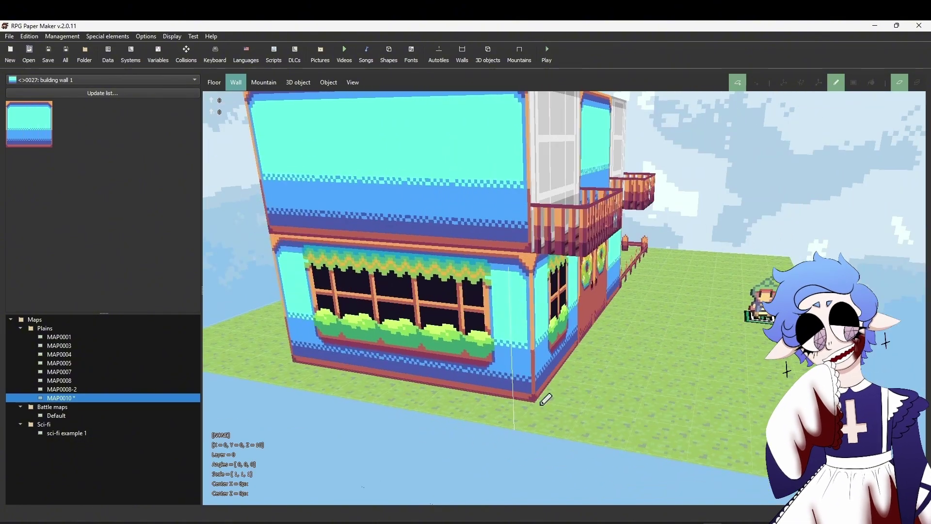
left_click_drag(540, 404, 306, 357)
mouse_move(306, 356)
middle_mouse_down()
mouse_move(708, 431)
mouse_move(734, 427)
middle_mouse_up()
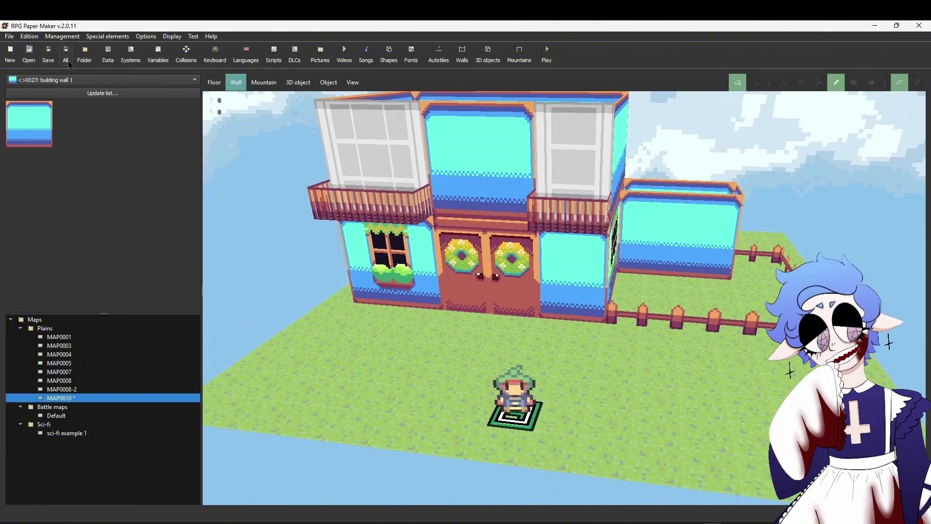
Set the camera properties of MAP0010 to Isometric
right_click(124, 398)
left_click(145, 398)
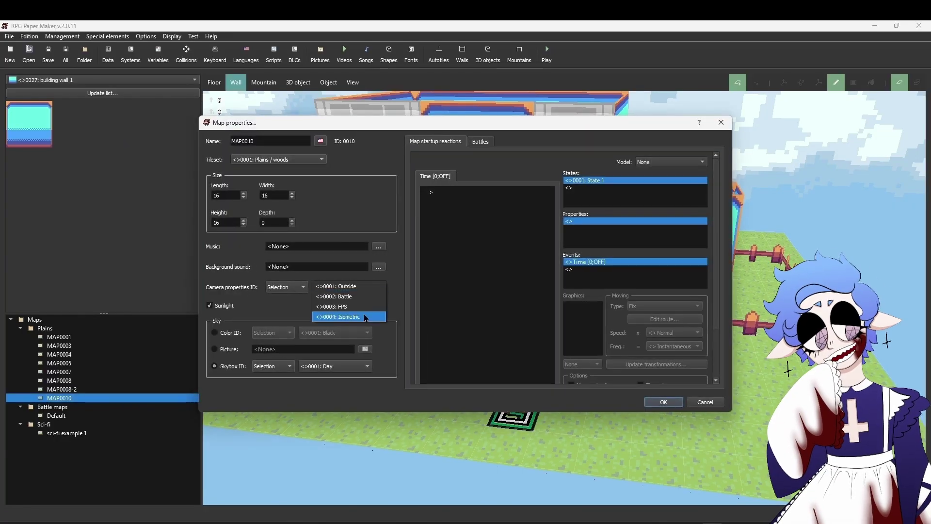
left_click(673, 403)
Play-test a new game, walking and rotating the isometric camera to examine the ground-floor windows, and exit the game
left_click(193, 37)
left_click(189, 46)
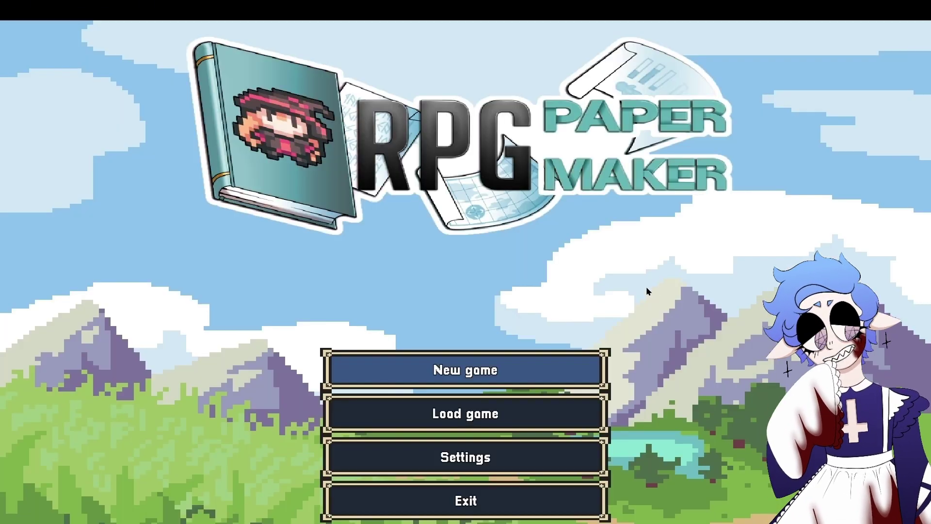
key("Return")
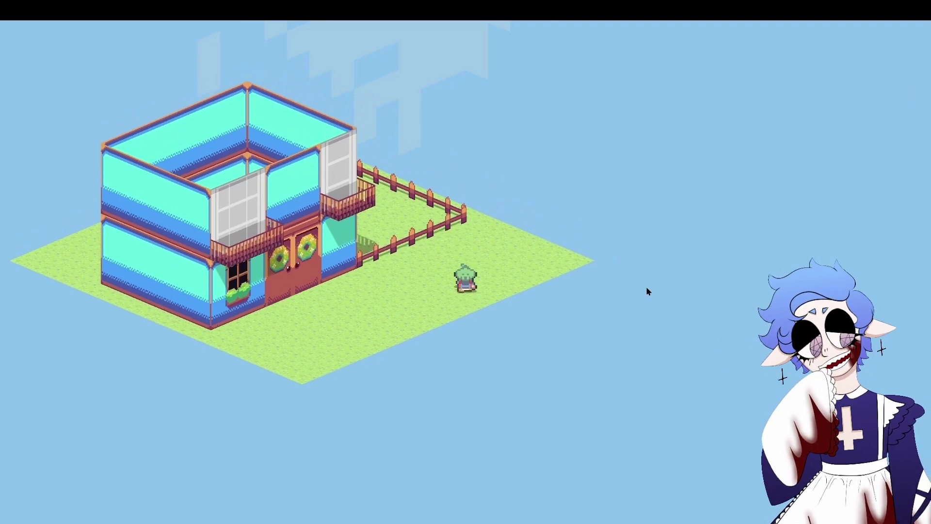
key("Left")
key("Right")
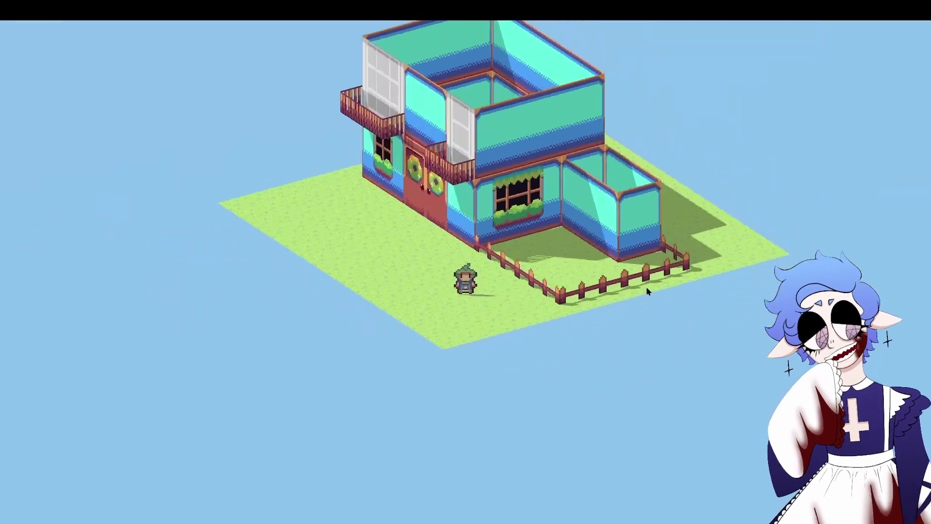
key("a")
key("s")
key("Left")
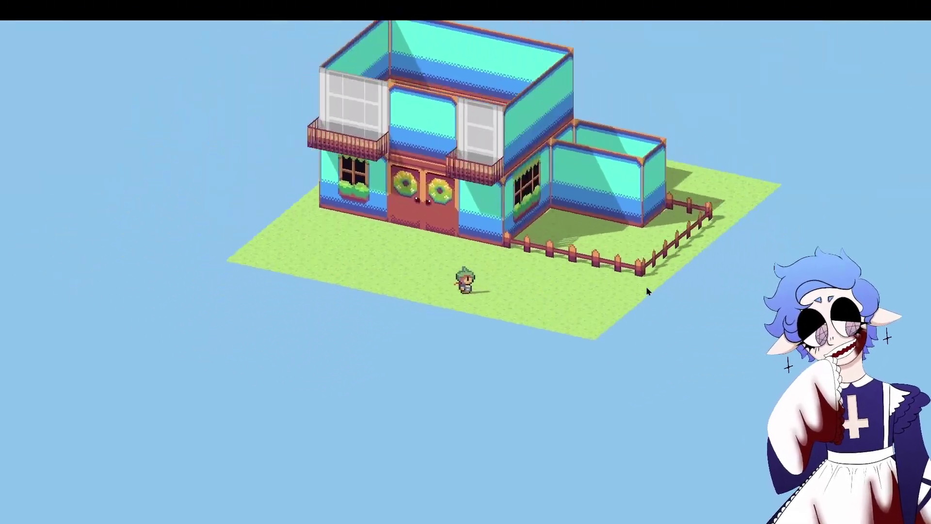
key("Escape")
left_click(155, 330)
left_click(466, 339)
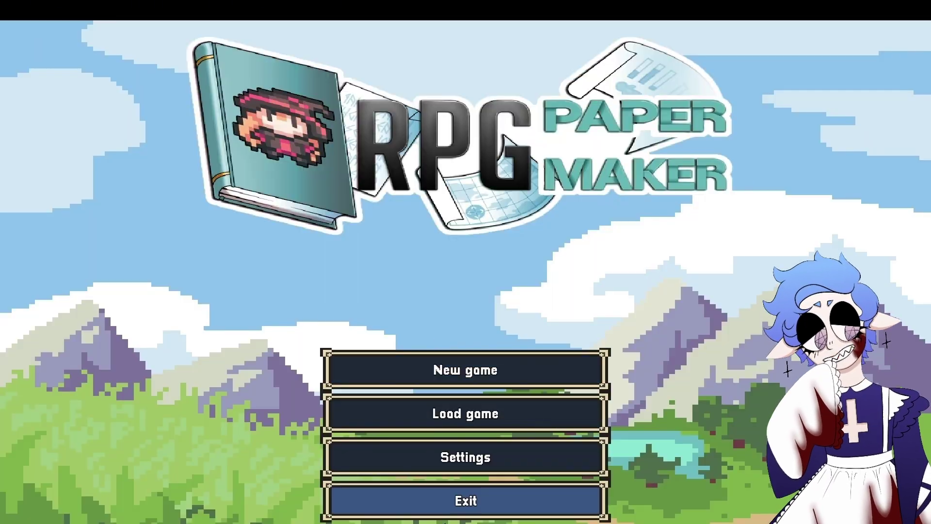
left_click(466, 499)
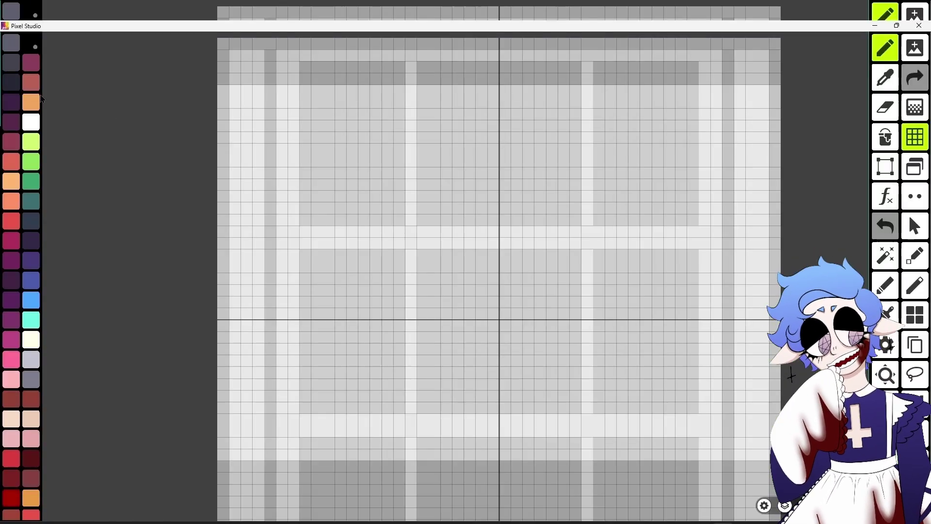
In Pixel Studio, fill the light frame and crossbars of the grey balcony window with orange
left_click(886, 137)
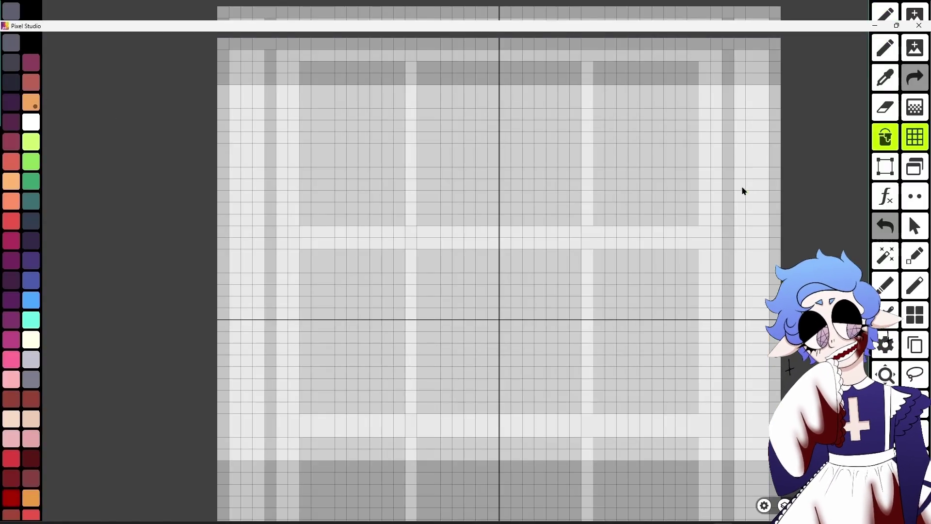
left_click(741, 189)
left_click(485, 238)
left_click(245, 235)
Fill the darker vertical strips and side edges of the balcony window frame with the muted red
middle_click_drag(181, 163, 225, 164)
left_click(31, 83)
left_click(269, 190)
left_click(315, 200)
left_click(773, 237)
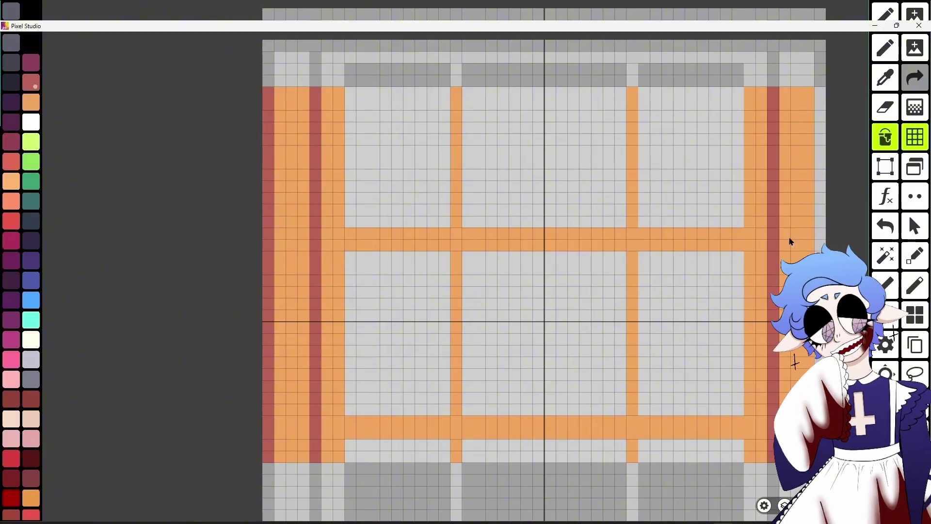
left_click(819, 245)
Fill the shaded lower sections of the balcony window frame with the muted red
middle_click_drag(796, 485, 764, 370)
left_click(759, 403)
left_click(236, 405)
left_click(283, 410)
left_click(741, 410)
middle_click_drag(747, 160, 659, 259)
Recolor the shaded upper frame in muted red and the darkest border and strips in purple
left_click(885, 78)
left_click(771, 221)
left_click(749, 200)
left_click(707, 199)
left_click(245, 199)
left_click(31, 62)
left_click(257, 177)
scroll(682, 394, "down", 2)
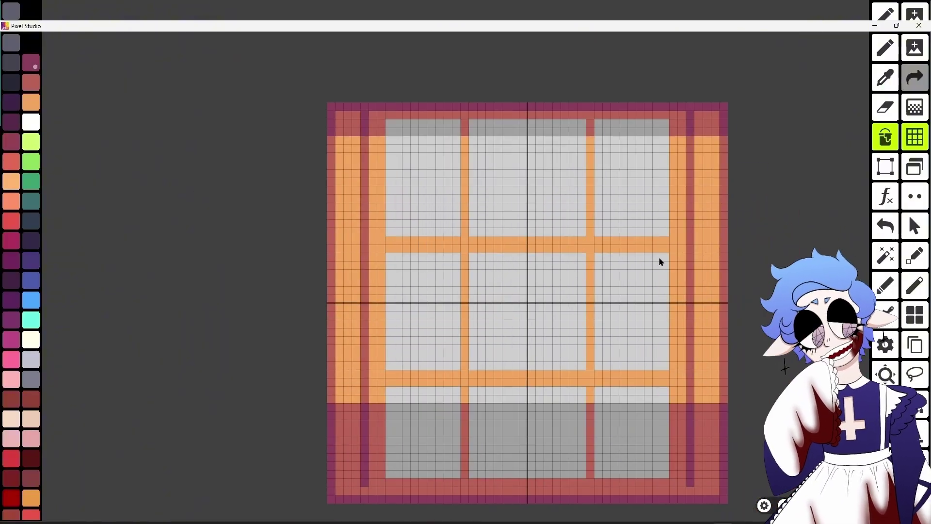
Fill all nine panes of the balcony window with black, including their shaded parts
scroll(414, 175, "up", 1)
left_click(31, 42)
left_click(915, 166)
left_click(568, 129)
left_click(426, 198)
left_click(548, 199)
left_click(674, 199)
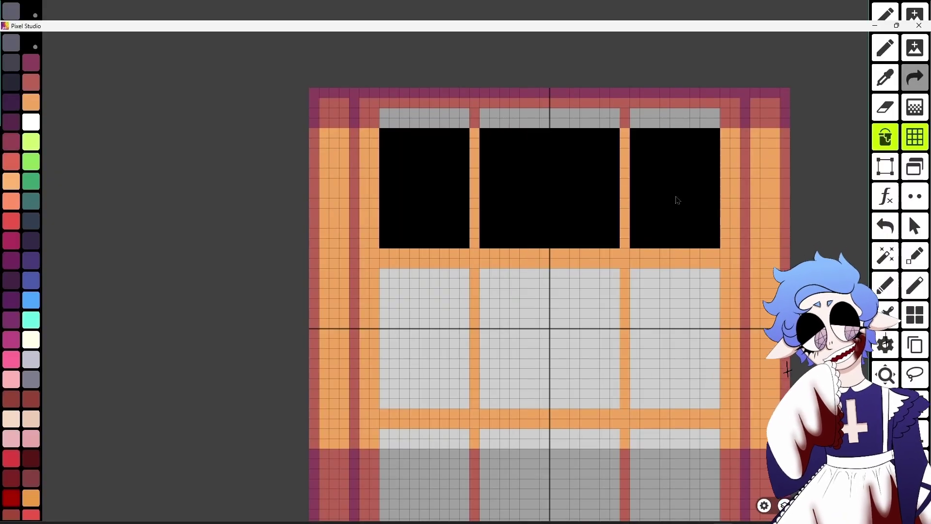
left_click(426, 337)
left_click(548, 337)
left_click(673, 335)
left_click(673, 120)
left_click(636, 398)
scroll(763, 218, "down", 3)
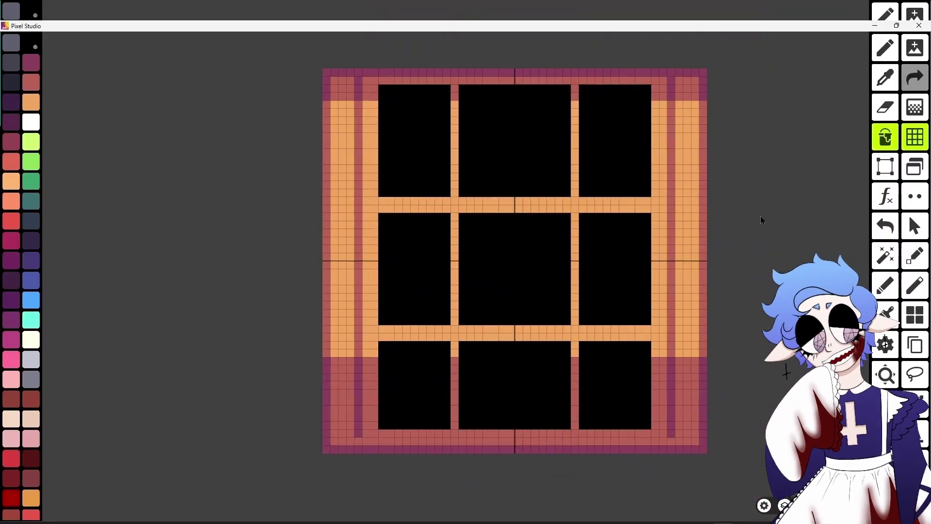
left_click(915, 196)
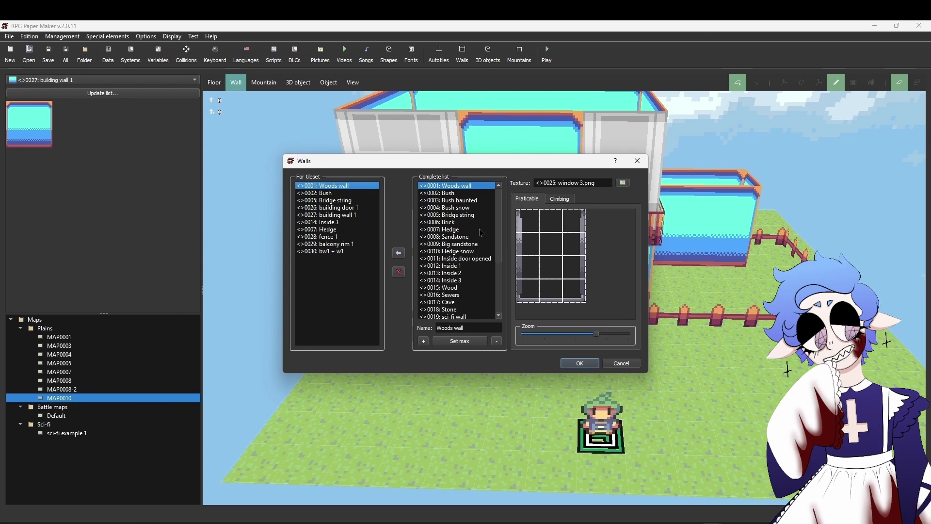
In RPG Paper Maker, create a wall named balcony w 1 and paste the balcony window texture into the project's Walls folder
scroll(498, 312, "down", 4)
left_click(473, 310)
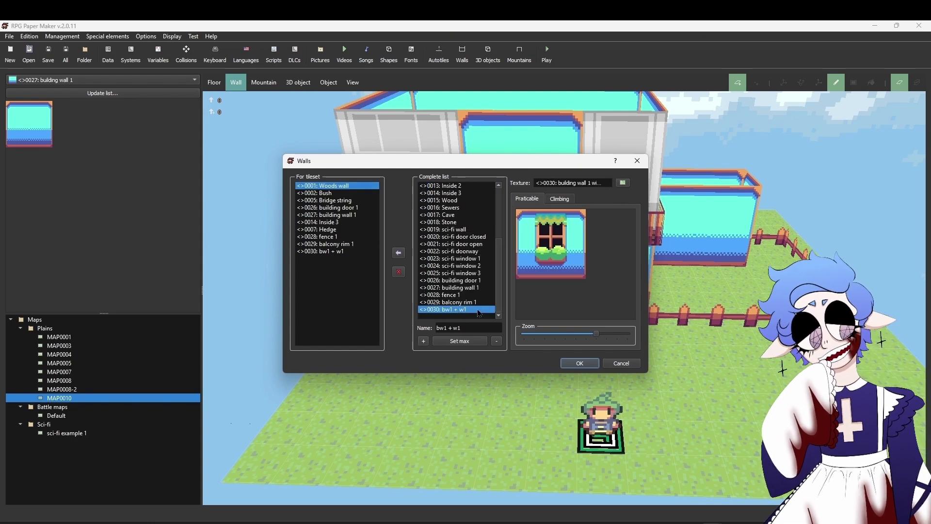
left_click(423, 342)
left_click(449, 327)
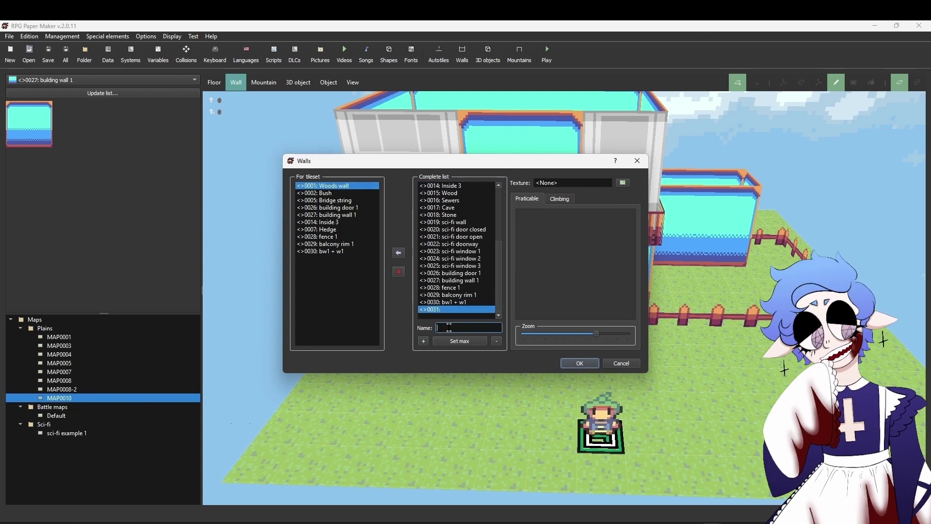
left_click(622, 183)
left_click(594, 153)
right_click(506, 281)
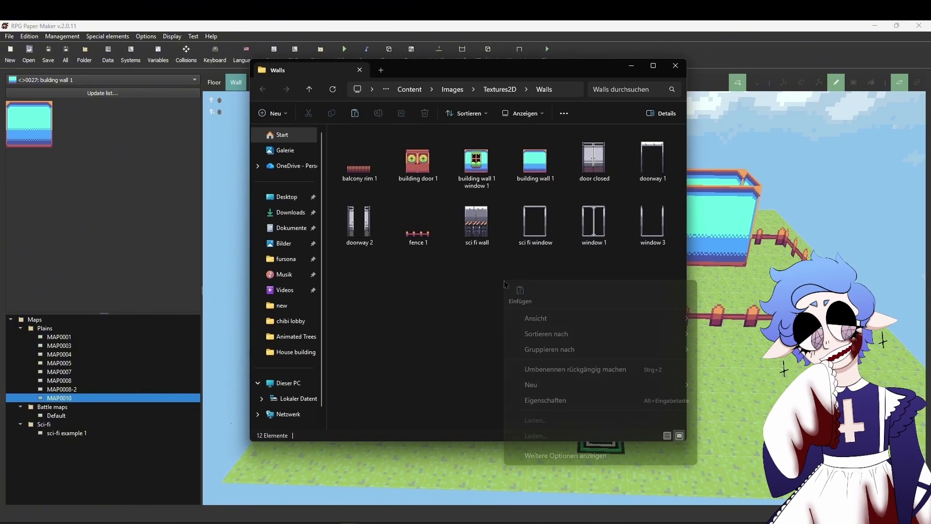
left_click(522, 292)
left_click(675, 65)
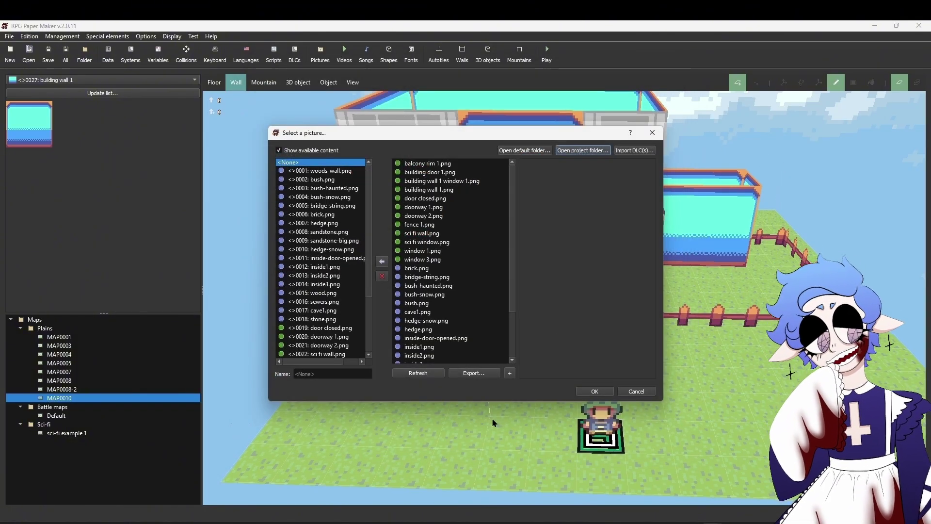
Import balcony window 1.png, assign it as the balcony w 1 texture, and add that wall to the tileset
left_click(435, 378)
left_click(457, 174)
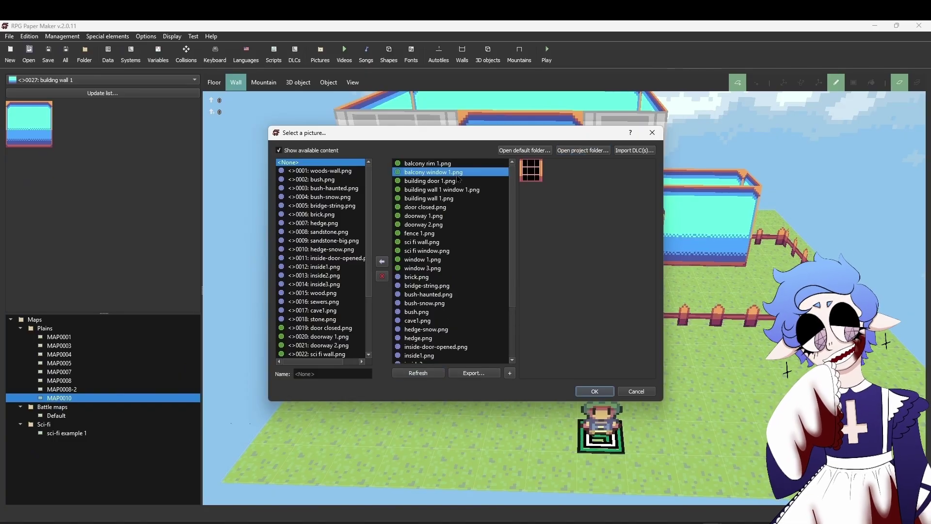
left_click(382, 262)
left_click(594, 391)
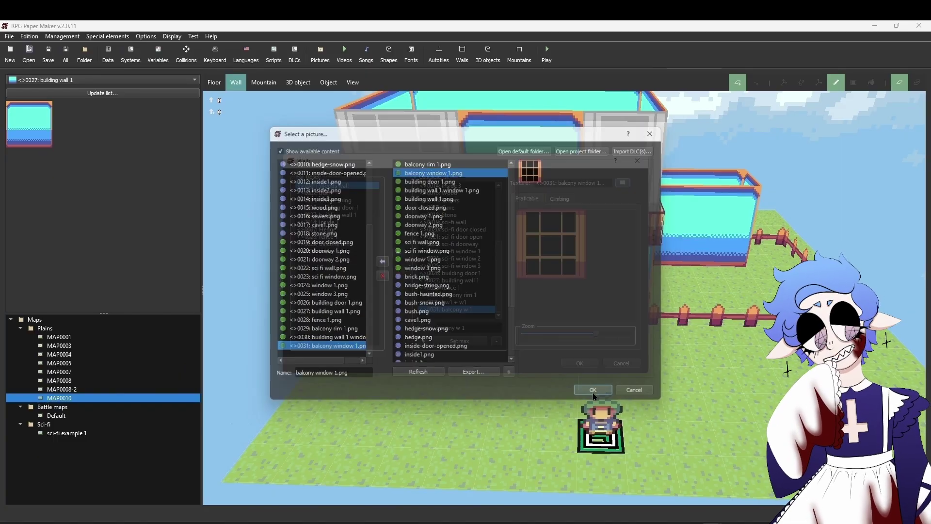
left_click(399, 252)
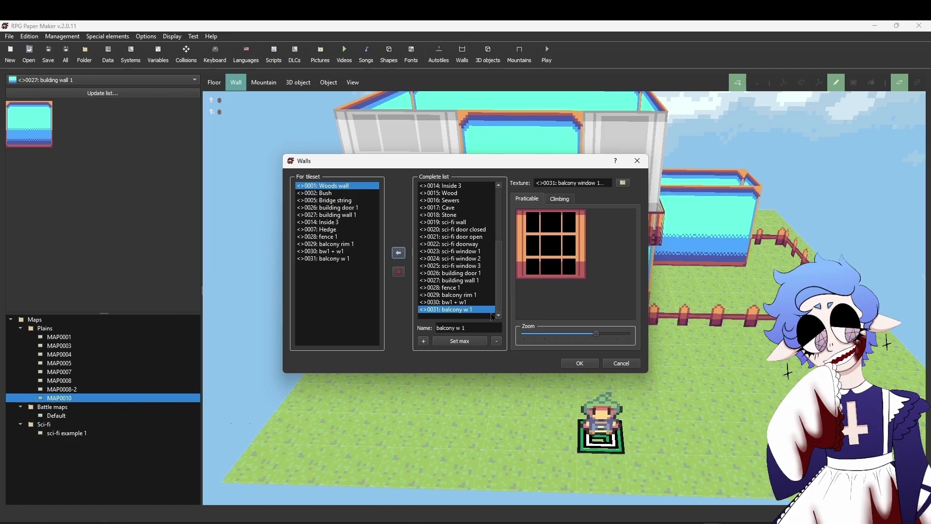
left_click(580, 363)
Draw balcony w 1 walls at height 3 over both grey upper-floor sections behind the balconies
left_click(73, 80)
left_click(81, 142)
scroll(605, 403, "up", 3, "ctrl")
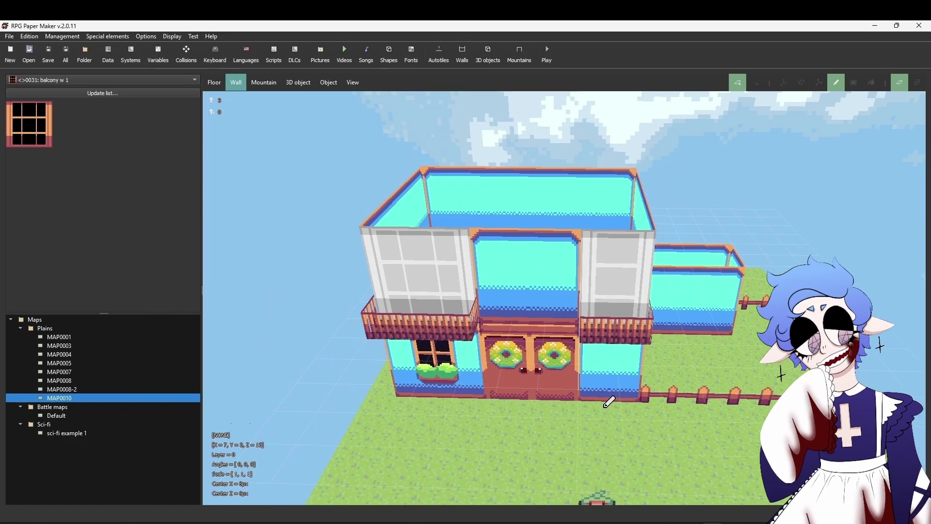
left_click_drag(388, 319, 478, 324)
left_click_drag(582, 324, 648, 323)
middle_click_drag(749, 412, 718, 357)
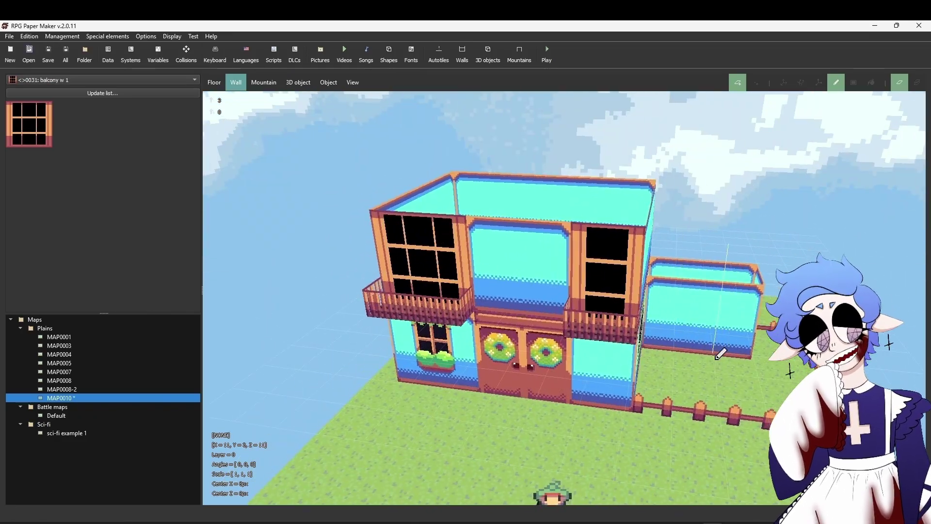
scroll(718, 357, "down", 3, "ctrl")
Play-test a new game and rotate the camera to examine the balcony windows on the building
left_click(193, 37)
left_click(201, 47)
left_click(446, 278)
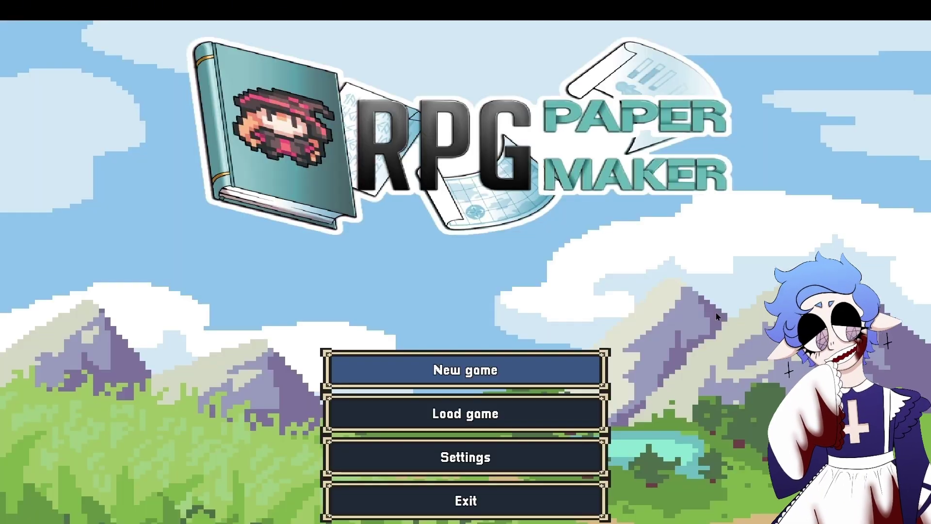
key("Return")
key("q")
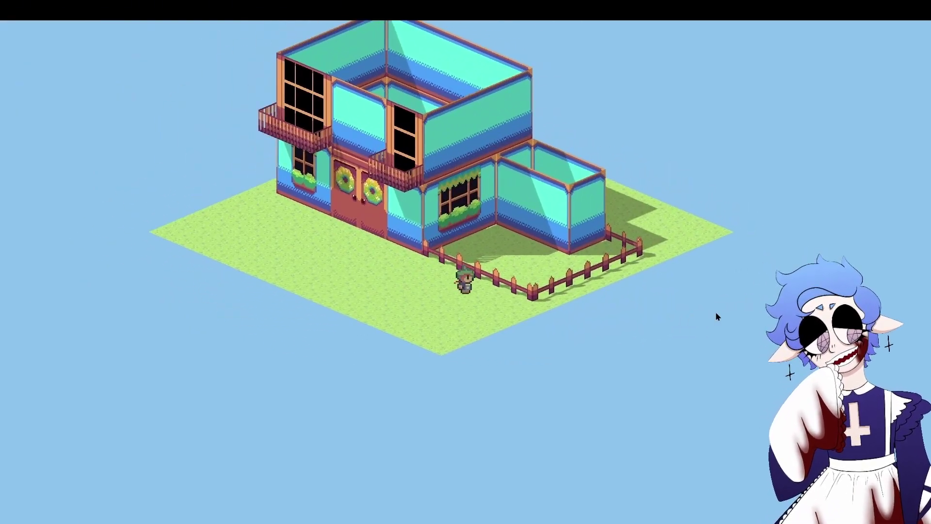
Walk around the house and turn the camera to examine the front balconies from several angles, and quit the play-test
key("Down")
key("Up")
key("Left")
key("w")
key("Left")
key("a")
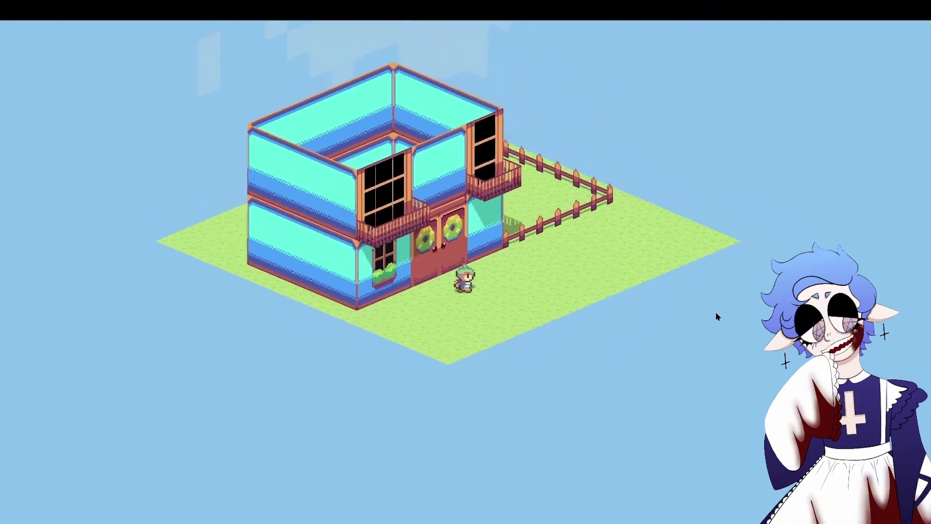
key("d")
key("Right")
key("w")
key("Escape")
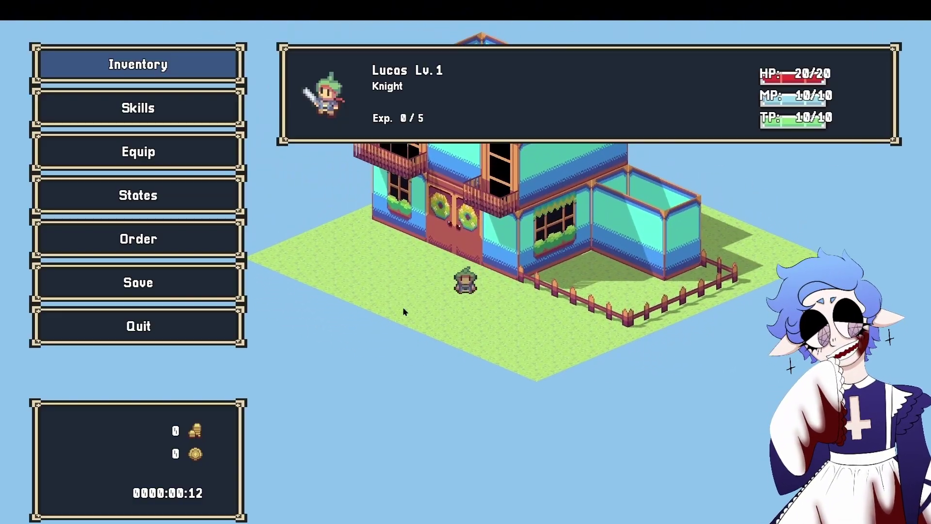
left_click(141, 324)
left_click(436, 340)
Cover the open tops of the two-storey house and its side extension with brown floor tiles as flat roofs
left_click(214, 82)
middle_click_drag(731, 325, 531, 203)
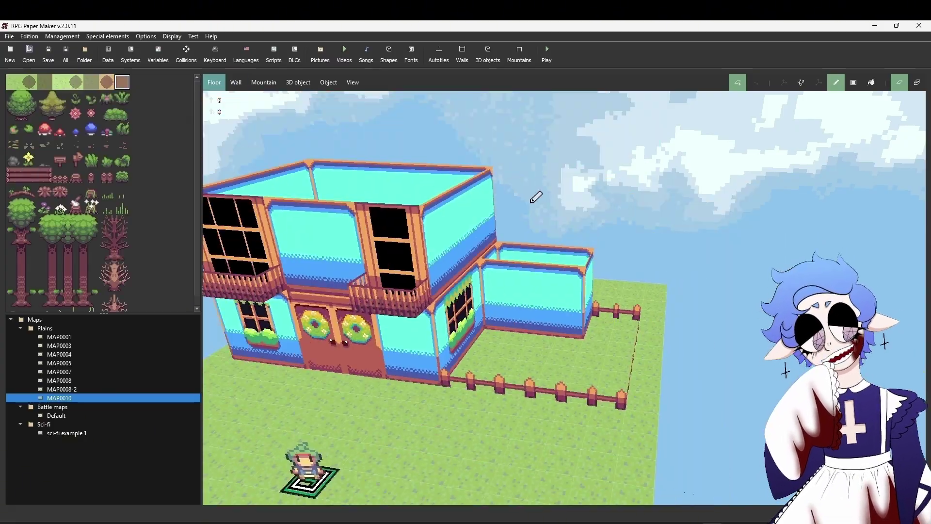
scroll(557, 223, "up", 4, "ctrl")
scroll(592, 259, "down", 1, "ctrl")
left_click_drag(507, 320, 578, 332)
key("a")
scroll(582, 322, "up", 3, "ctrl")
mouse_move(439, 398)
left_mouse_down()
mouse_move(479, 398)
mouse_move(656, 334)
mouse_move(481, 359)
mouse_move(634, 349)
mouse_move(597, 366)
mouse_move(606, 359)
left_mouse_up()
mouse_move(606, 359)
middle_mouse_down()
mouse_move(707, 337)
mouse_move(367, 143)
middle_mouse_up()
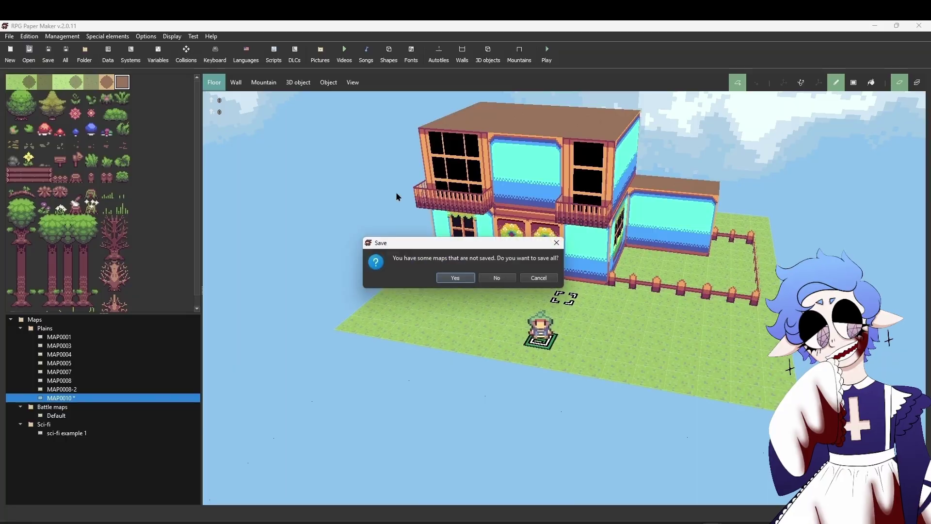
Save all maps, play-test the roofed house, and return to the editor
key("Return")
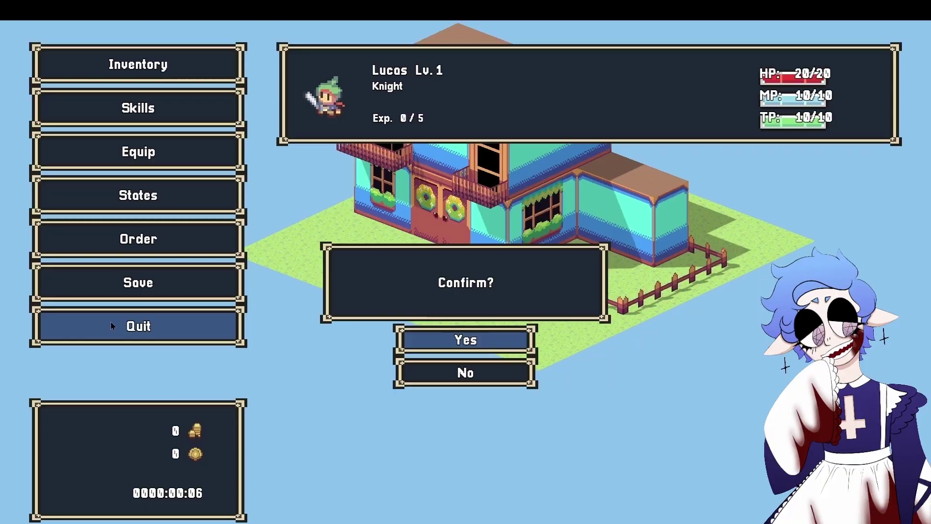
key("Return")
left_click(478, 498)
Set the camera properties of MAP0010 to Outside in the map properties
right_click(75, 398)
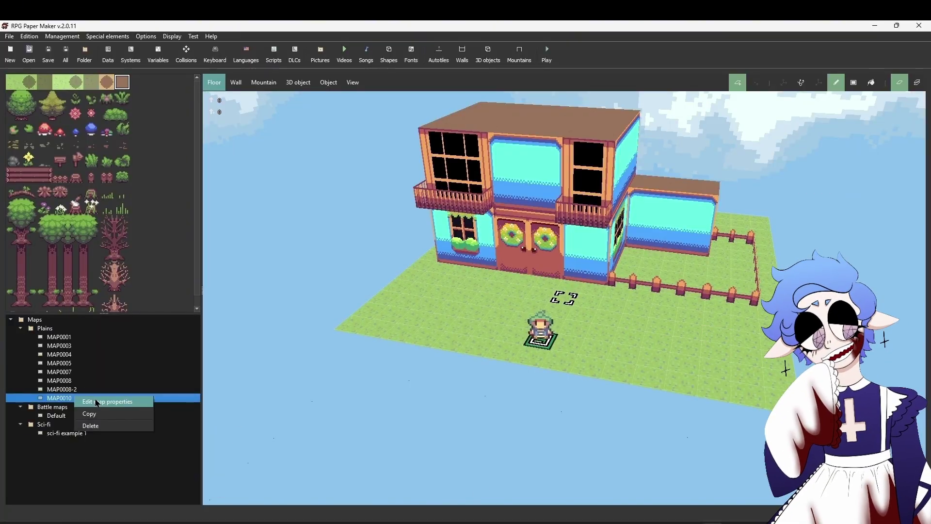
left_click(96, 402)
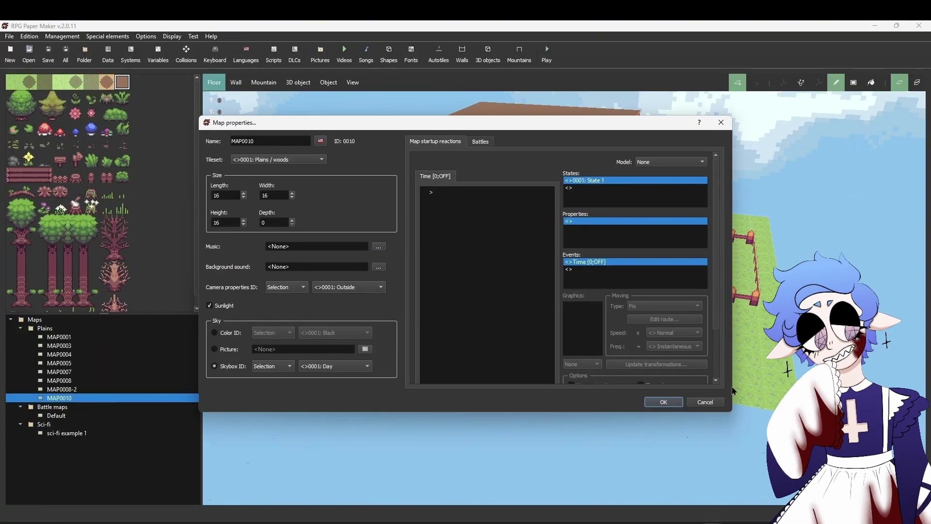
left_click(657, 403)
Play-test a new game, walk all around the roofed house with the Outside camera, and quit the test
left_click(194, 38)
left_click(206, 47)
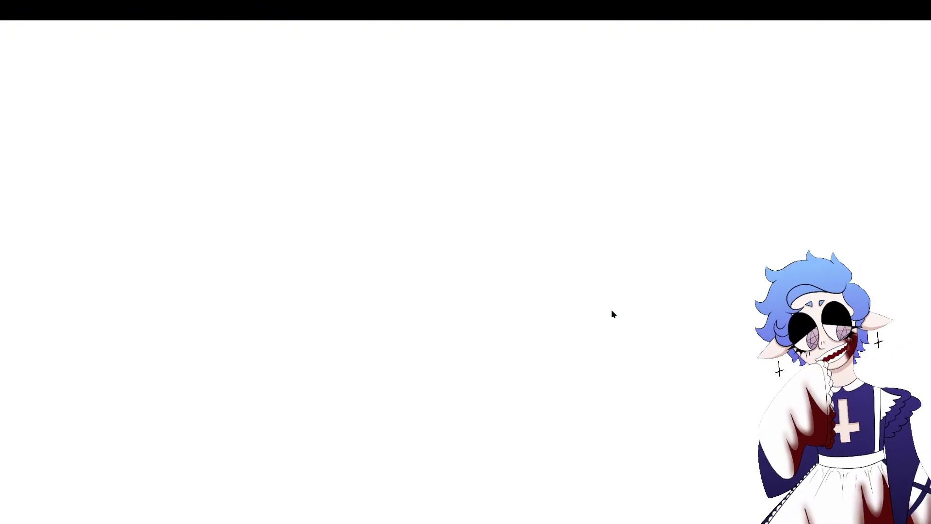
key("Return")
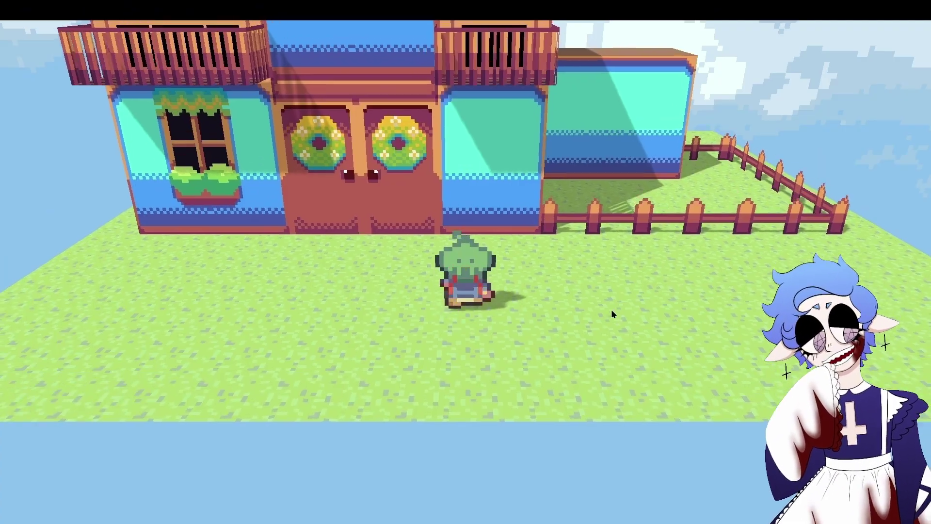
key("Right")
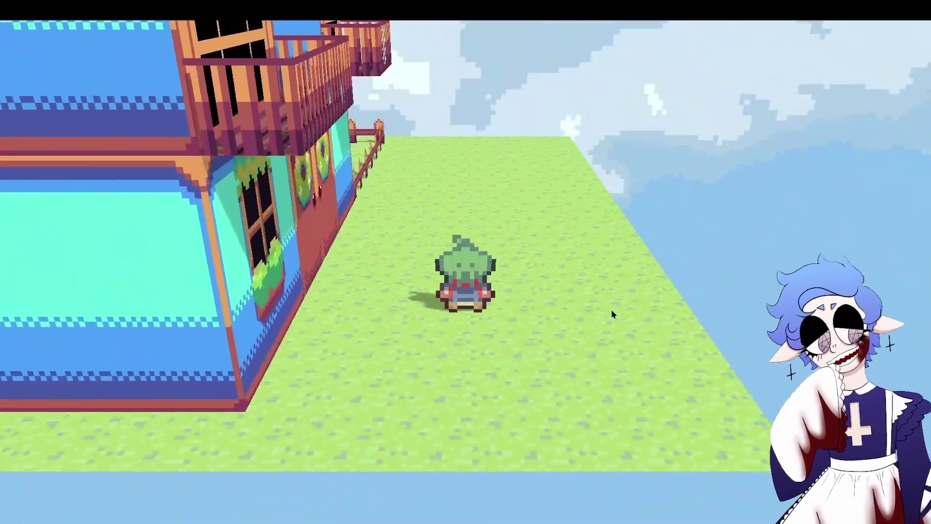
key("Right")
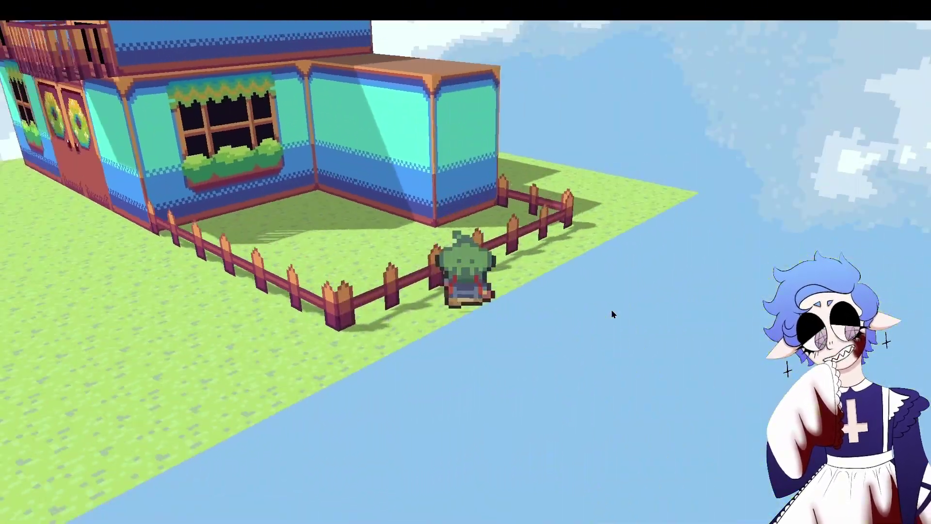
key("Right")
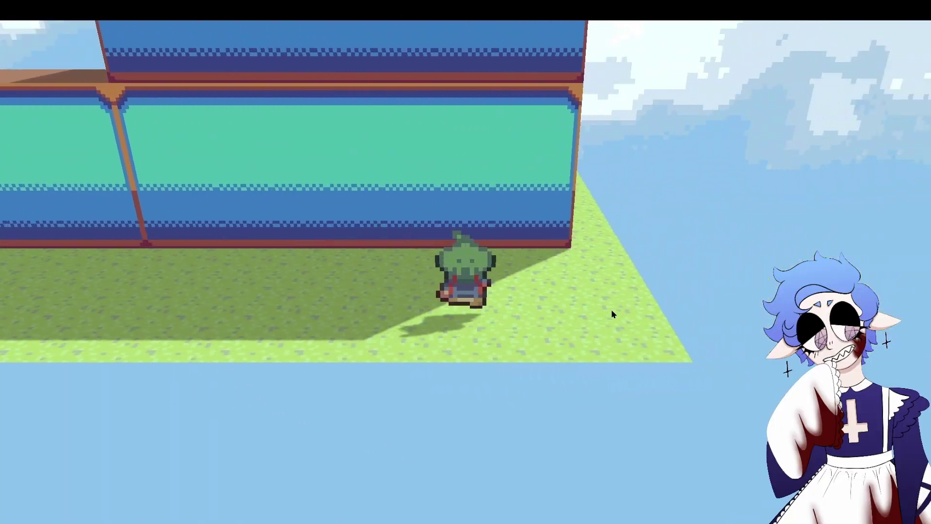
key("Right")
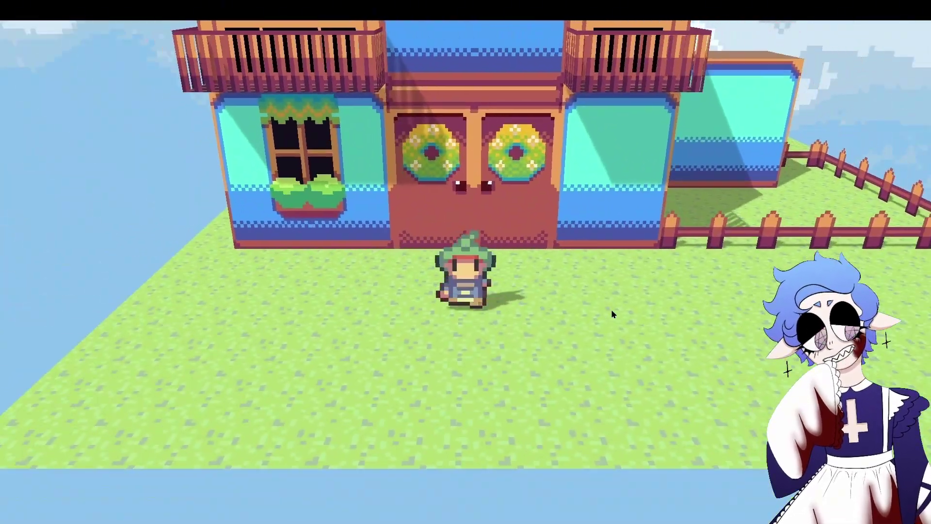
key("Escape")
left_click(128, 324)
left_click(465, 338)
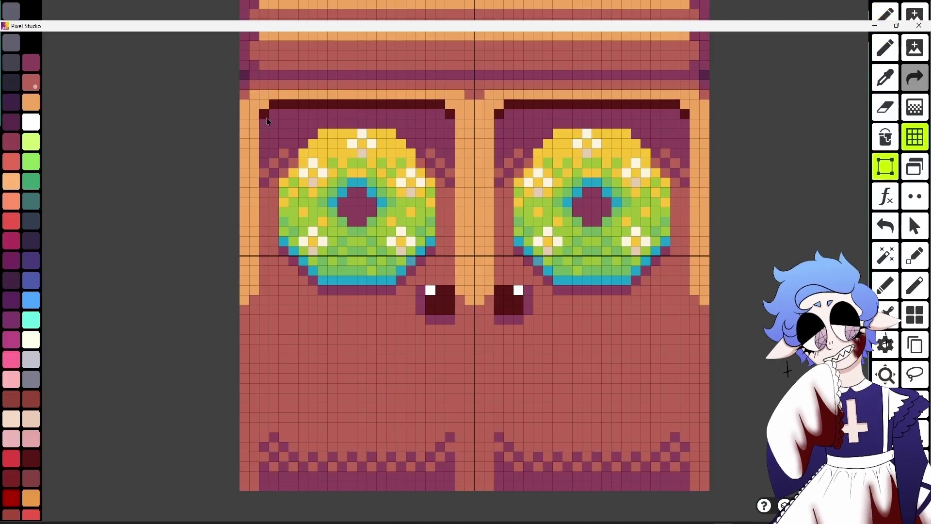
In Pixel Studio, erase the 44 by 38 pixel area holding both door panels and outline the opening's inner edge in dark red
mouse_move(266, 119)
left_mouse_down()
mouse_move(481, 294)
mouse_move(686, 488)
left_mouse_up()
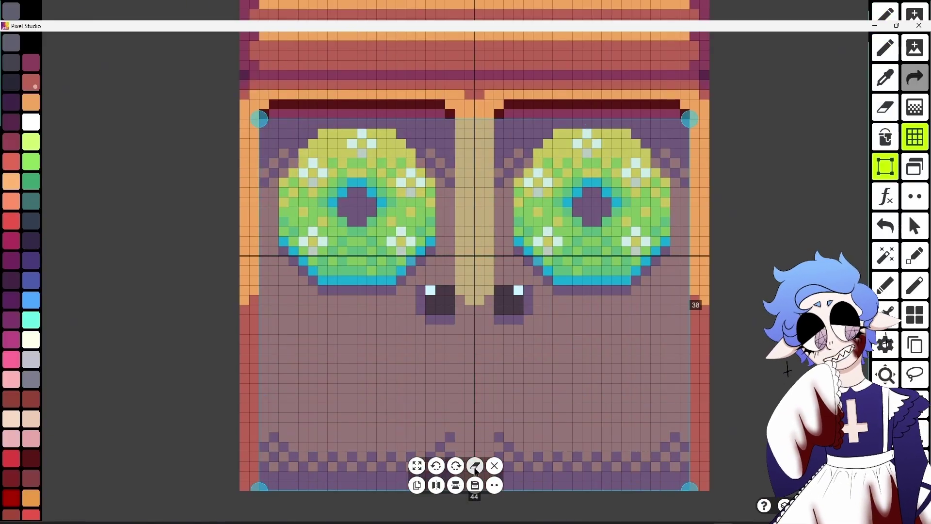
left_click(475, 466)
middle_click_drag(451, 193, 451, 281)
scroll(451, 194, "up", 3)
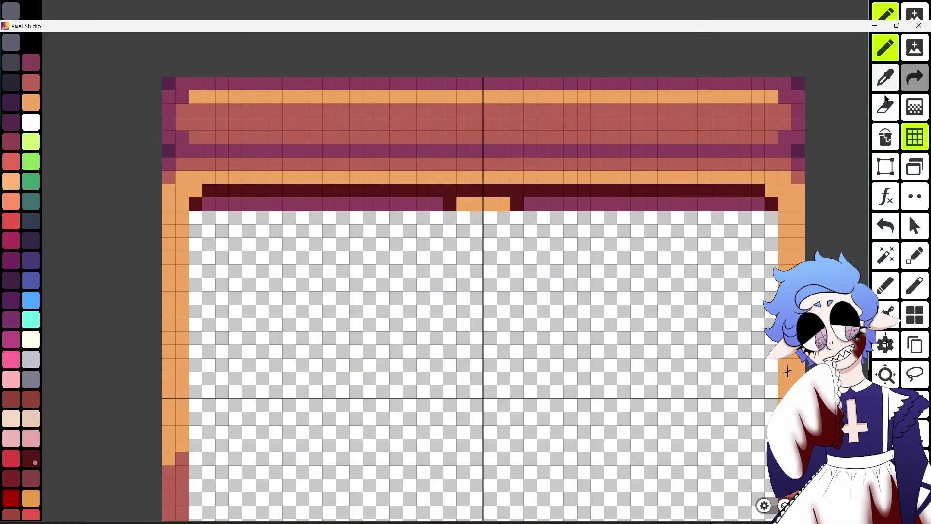
left_click_drag(373, 206, 763, 206)
scroll(809, 311, "down", 3)
middle_click_drag(809, 311, 730, 176)
scroll(564, 398, "up", 2)
middle_click_drag(565, 398, 564, 434)
scroll(564, 434, "down", 2)
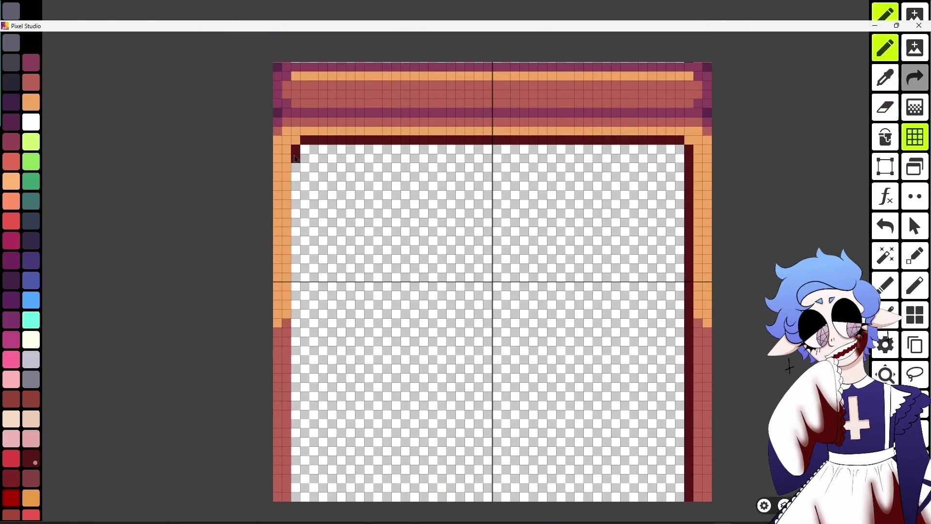
Fill the transparent door opening with solid black
left_click(885, 137)
left_click(31, 43)
left_click(665, 342)
scroll(803, 407, "down", 1)
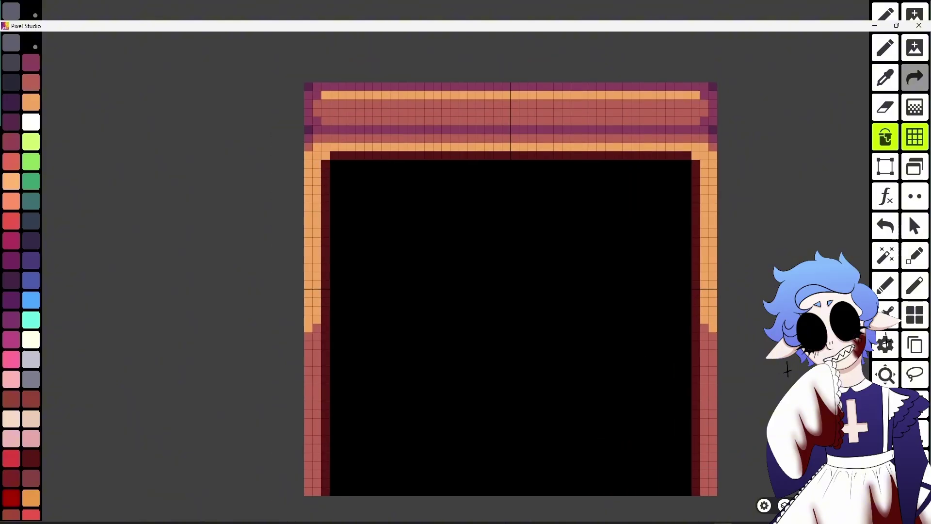
left_click(885, 344)
left_click(410, 295)
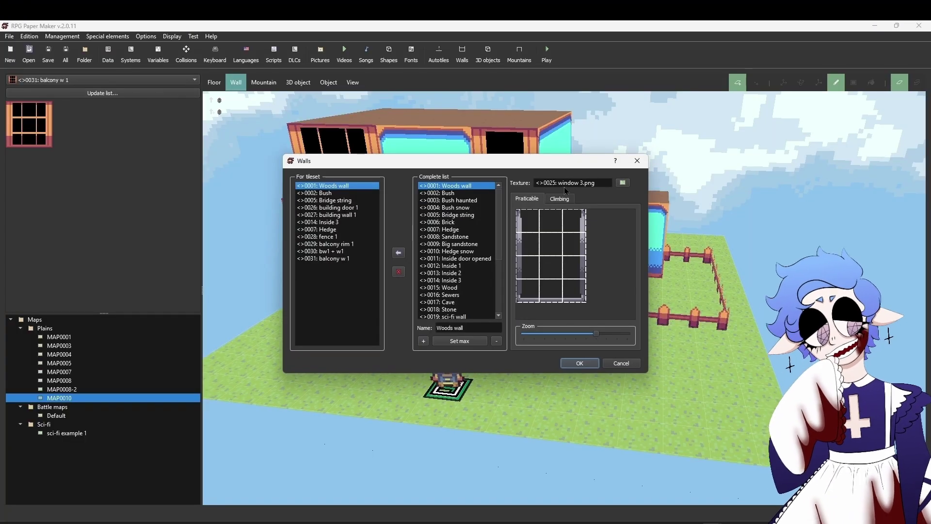
In RPG Paper Maker, create a wall named building door 2 and paste its texture into the project's Walls folder
left_click(424, 341)
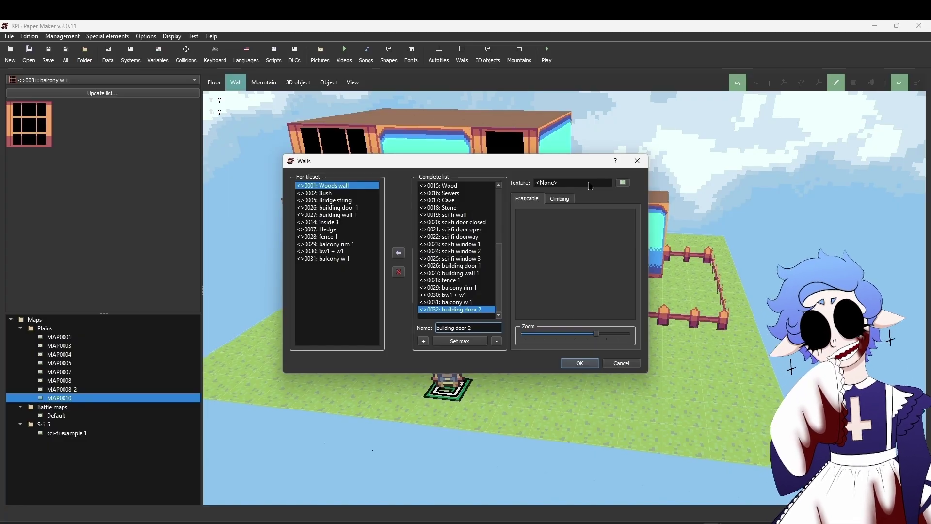
left_click(623, 183)
left_click(580, 155)
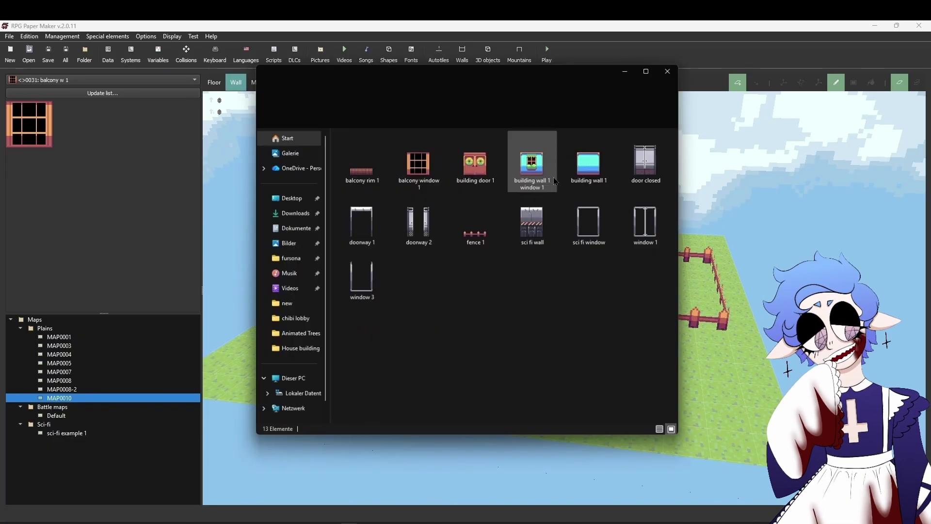
right_click(479, 296)
left_click(490, 305)
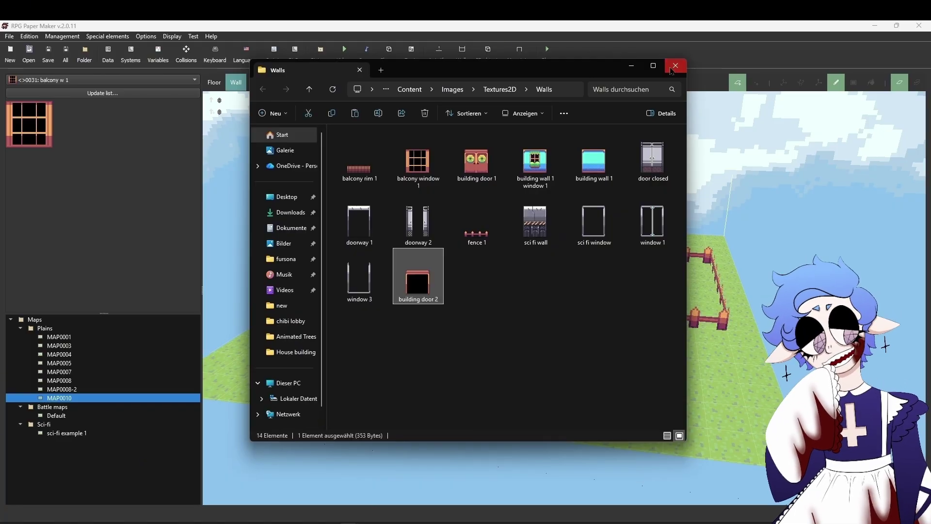
left_click(675, 66)
Import building door 2.png, assign it as the building door 2 texture, and add that wall to the tileset
left_click(431, 374)
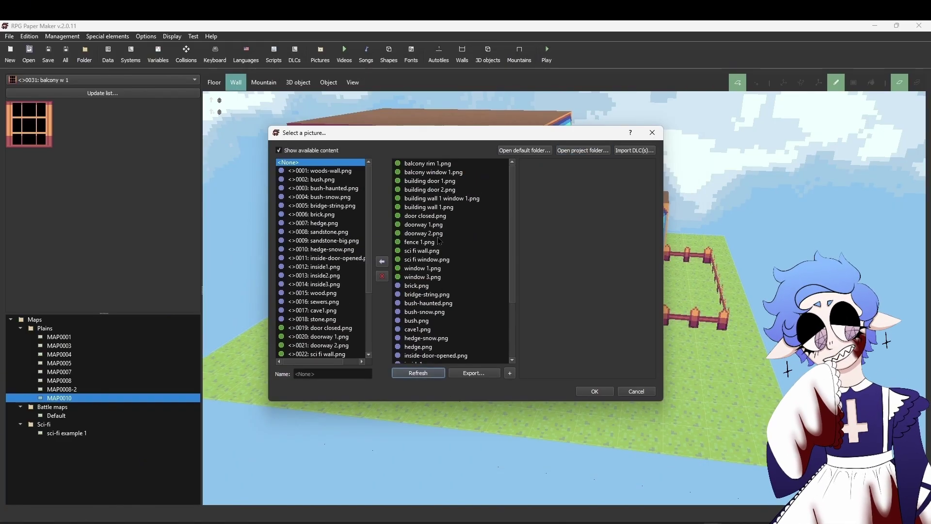
left_click(381, 263)
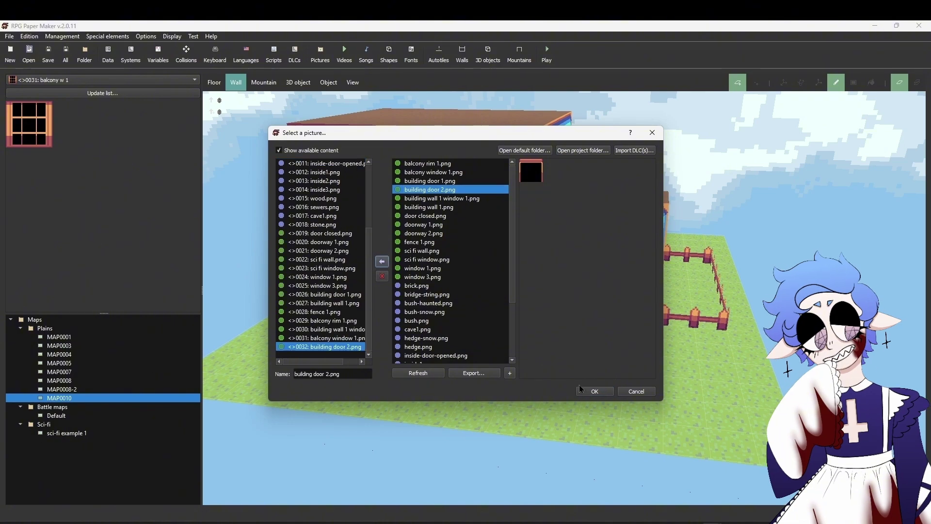
left_click(594, 391)
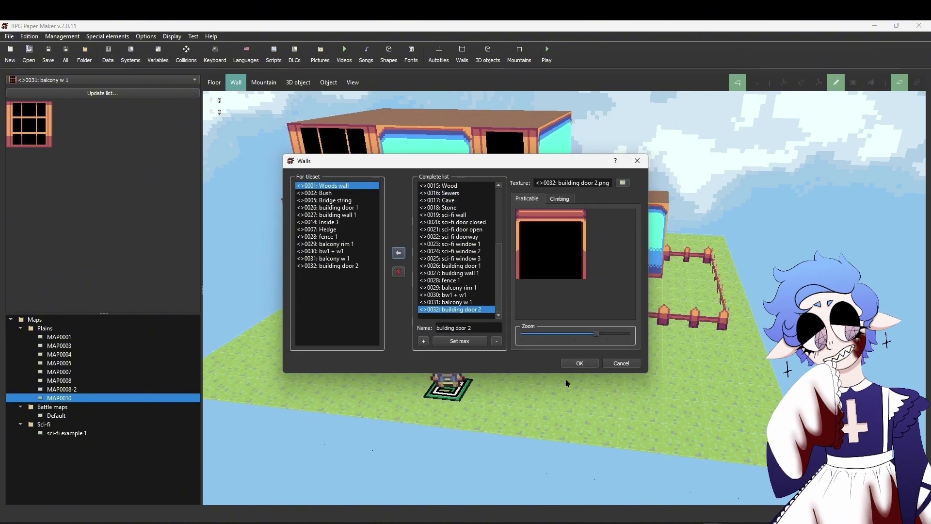
left_click(579, 364)
Draw the building door 2 wall as a dark doorway in the middle of the side extension's front wall
left_click(142, 80)
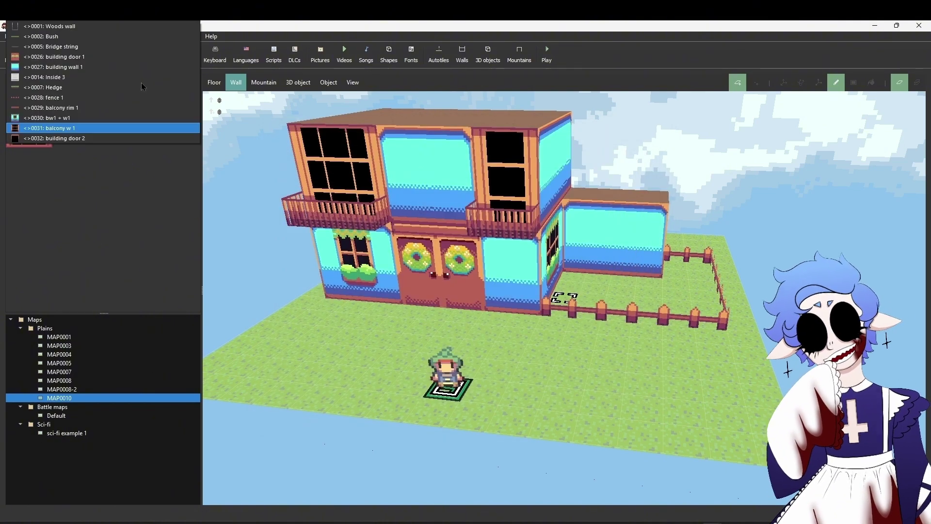
left_click(121, 139)
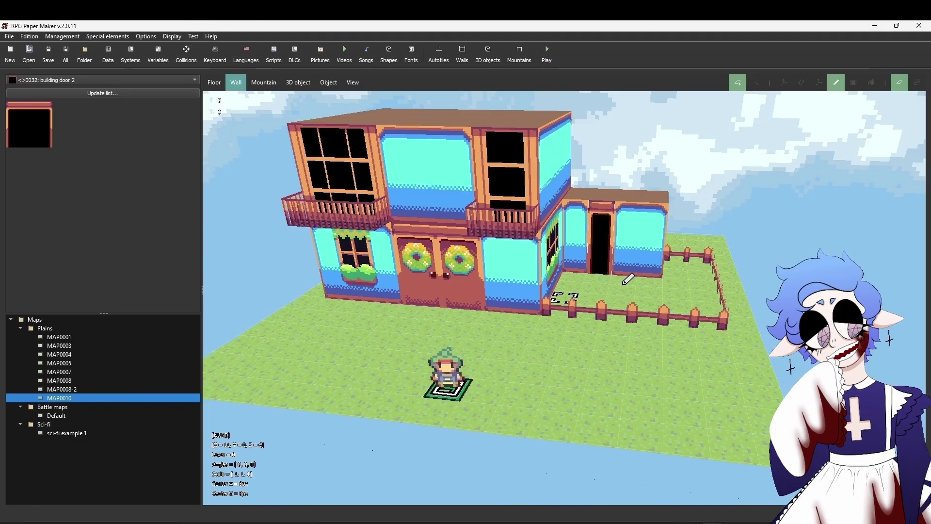
middle_click_drag(673, 495, 571, 418)
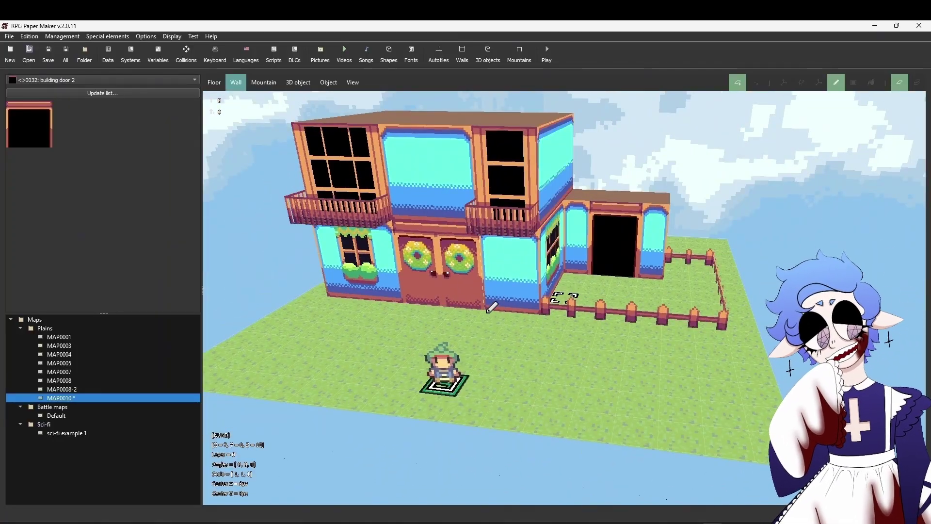
Try building door 2 in place of the front double doors and restore building door 1 there
left_click_drag(491, 307, 437, 309)
middle_click_drag(624, 352, 450, 264)
left_click(115, 81)
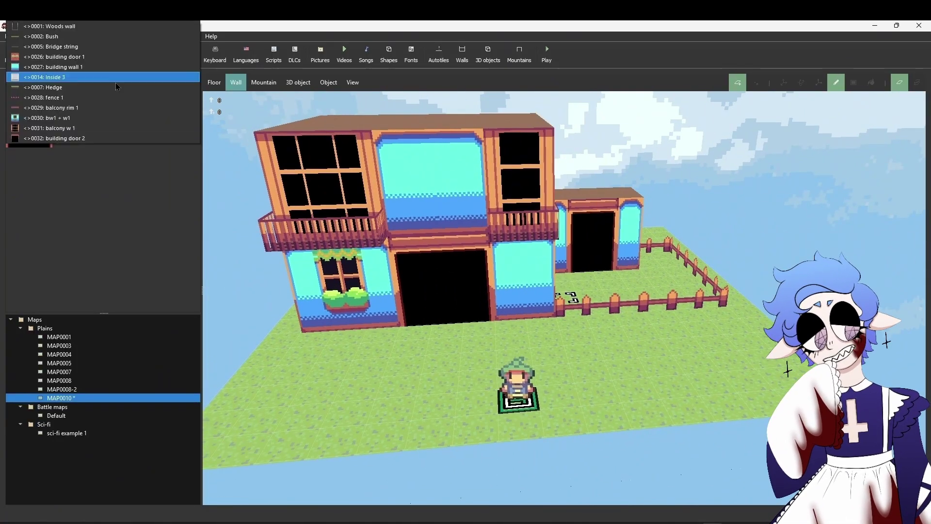
left_click(97, 125)
left_click_drag(410, 325, 504, 327)
middle_click_drag(779, 339, 771, 338)
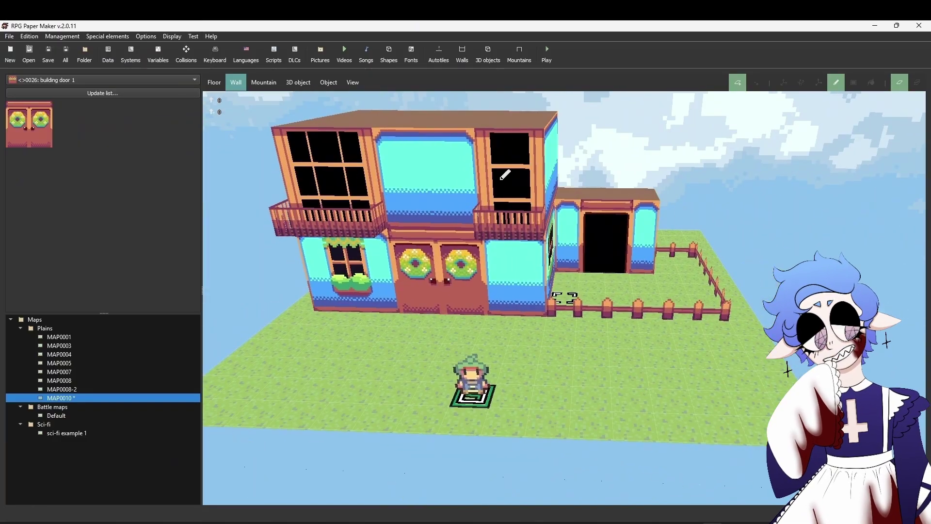
Test-play the map from a new game and walk the character past the building while rotating the camera to view it
left_click(193, 36)
left_click(206, 48)
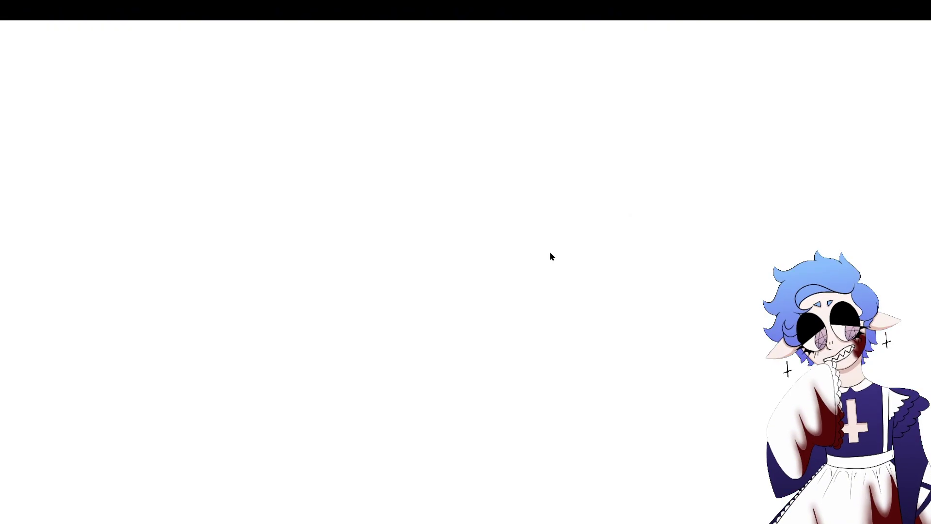
key("Return")
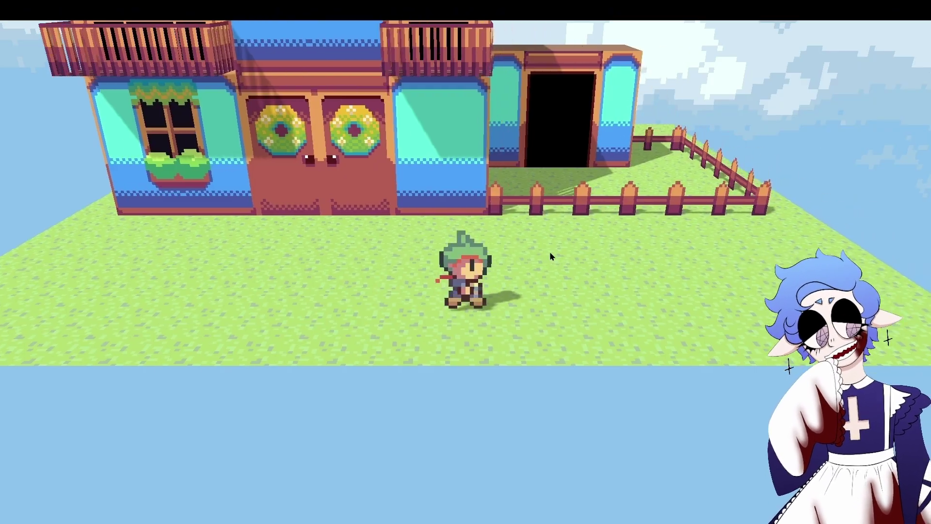
key("Left")
key("w")
key("Right")
key("a")
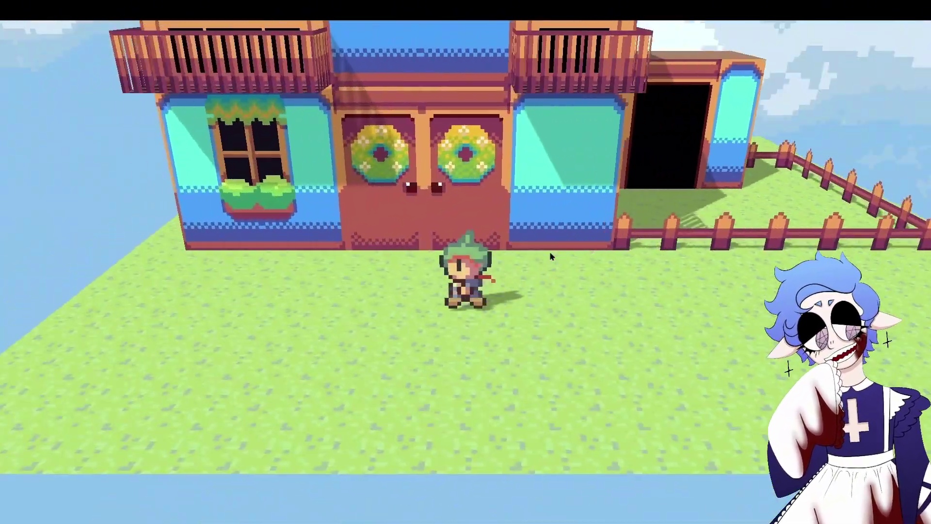
key("Right")
key("d")
key("w")
key("Left")
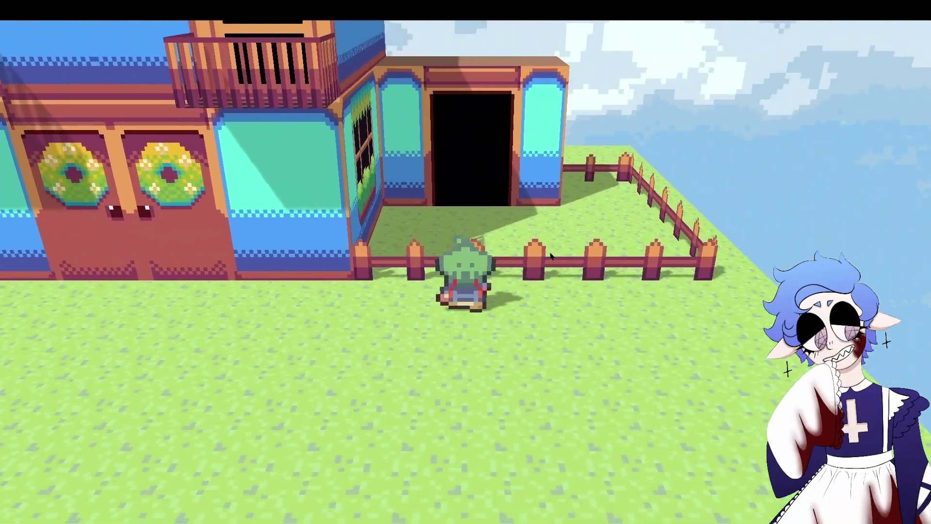
key("Left")
Quit the running game, confirm, and exit back to the map editor
key("Escape")
left_click(82, 324)
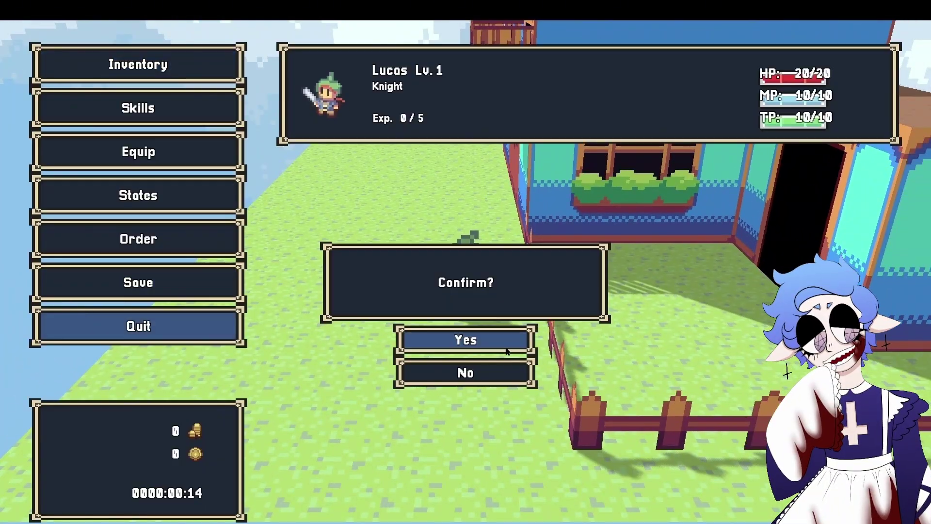
left_click(506, 347)
left_click(517, 505)
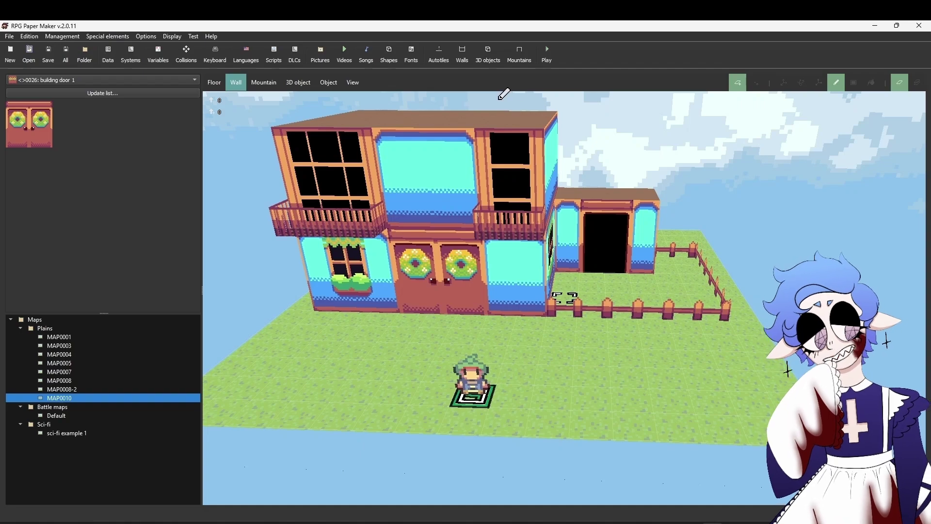
Change the camera properties of MAP0010 in its map properties
right_click(141, 399)
left_click(167, 405)
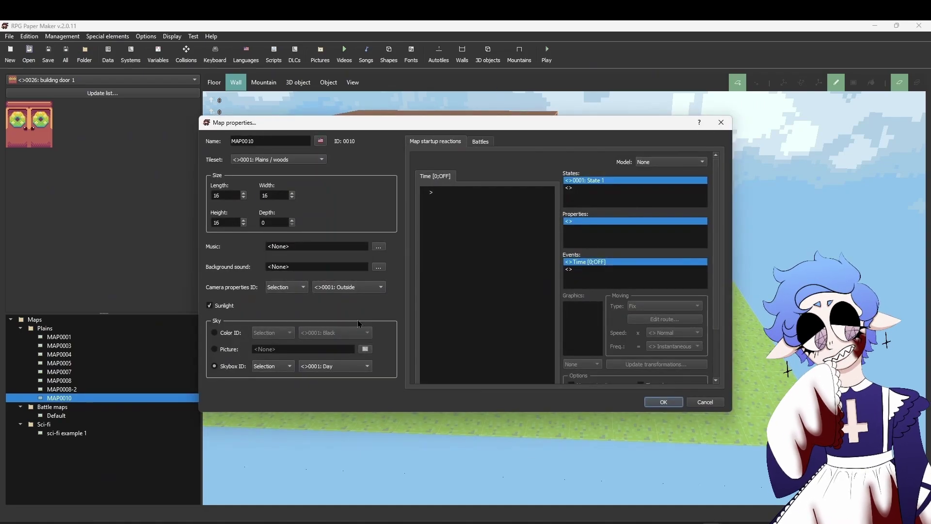
key("Return")
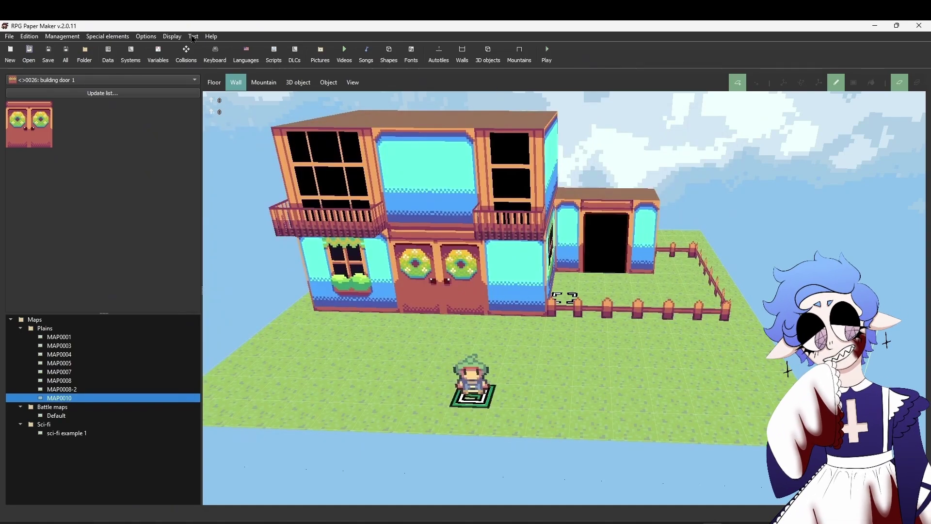
Test-play a new game with the changed camera, walking the character along the building's front and rotating the view
key("F5")
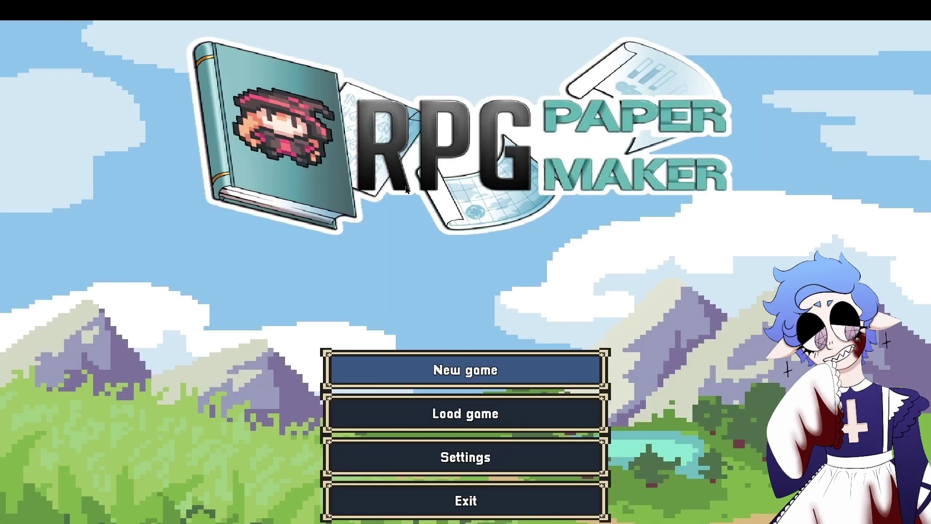
key("Return")
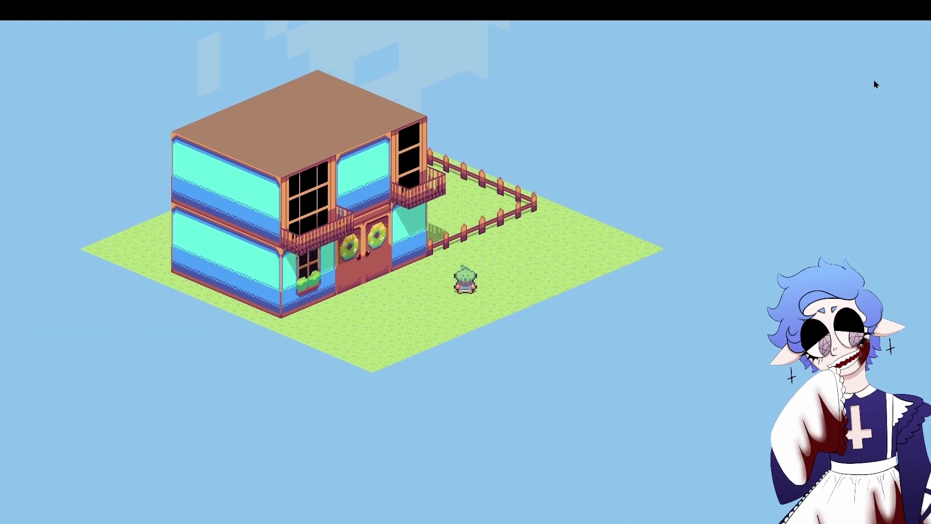
key("Right")
key("d")
key("s")
key("a")
key("Left")
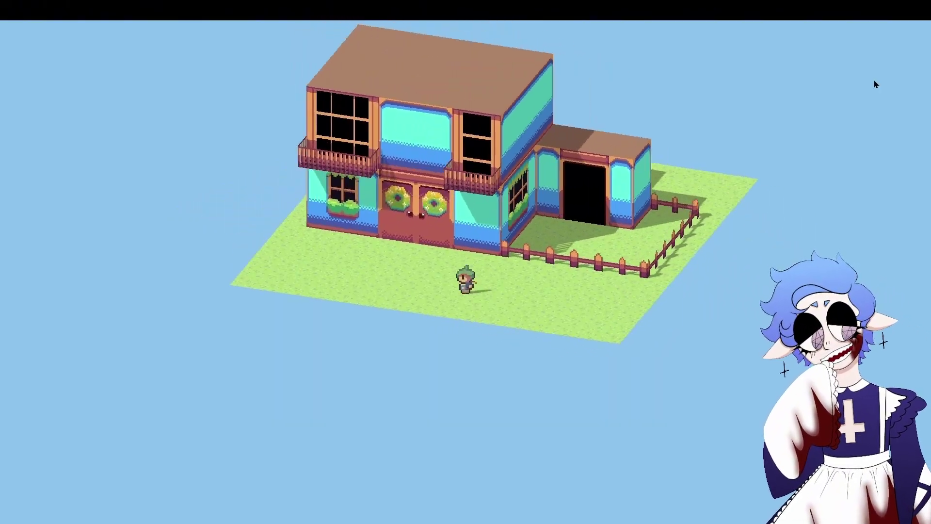
key("s")
key("Left")
key("Right")
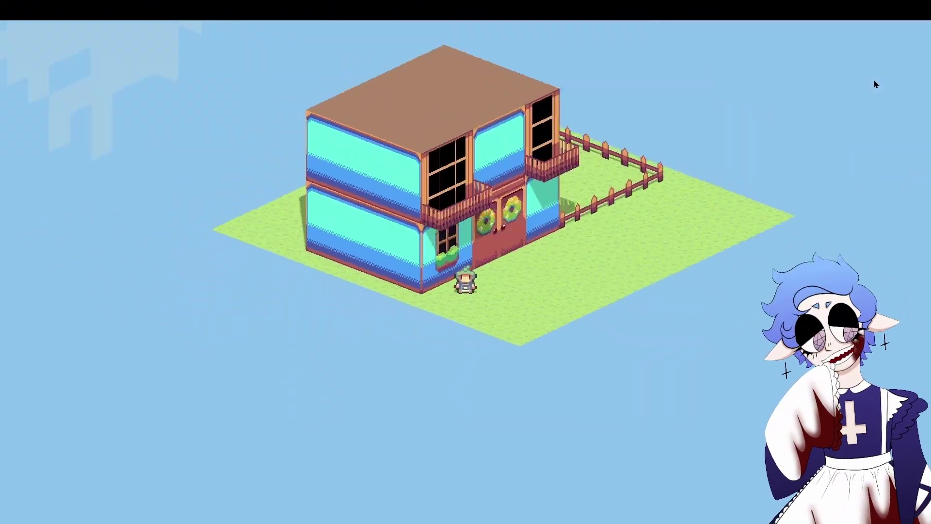
Quit this second test play and exit the game
key("Escape")
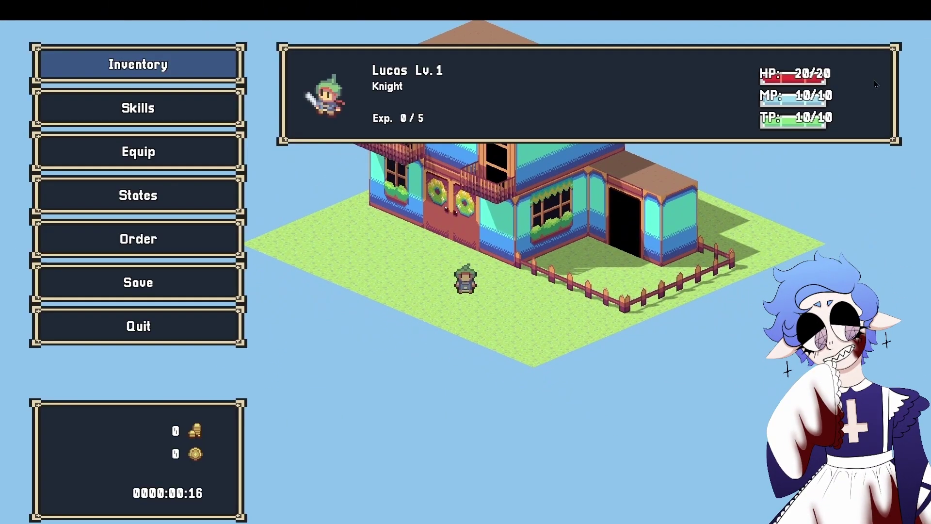
key("Escape")
key("Escape")
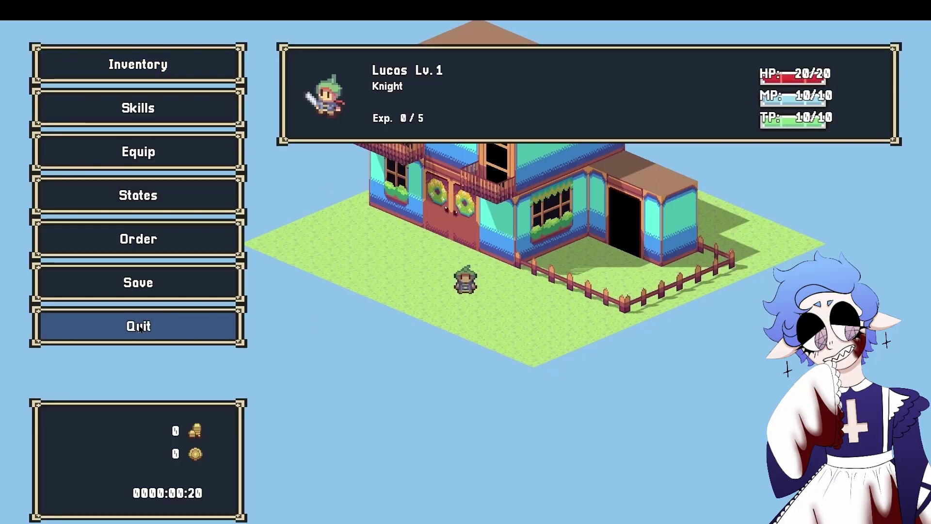
left_click(136, 326)
left_click(465, 341)
left_click(461, 490)
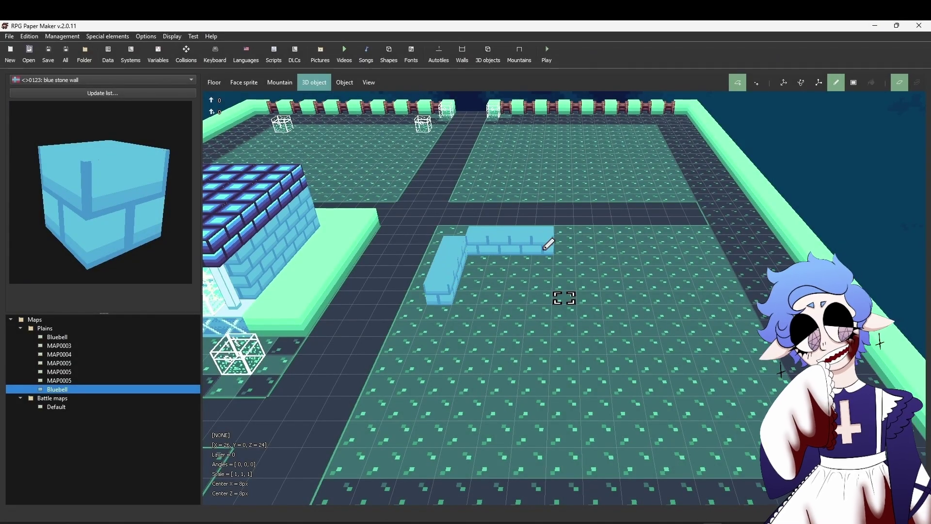
On the Bluebell map, lay a ground-level house outline from blue stone wall blocks, lengthening its sides and replacing the straight front with a bay
left_click(545, 247)
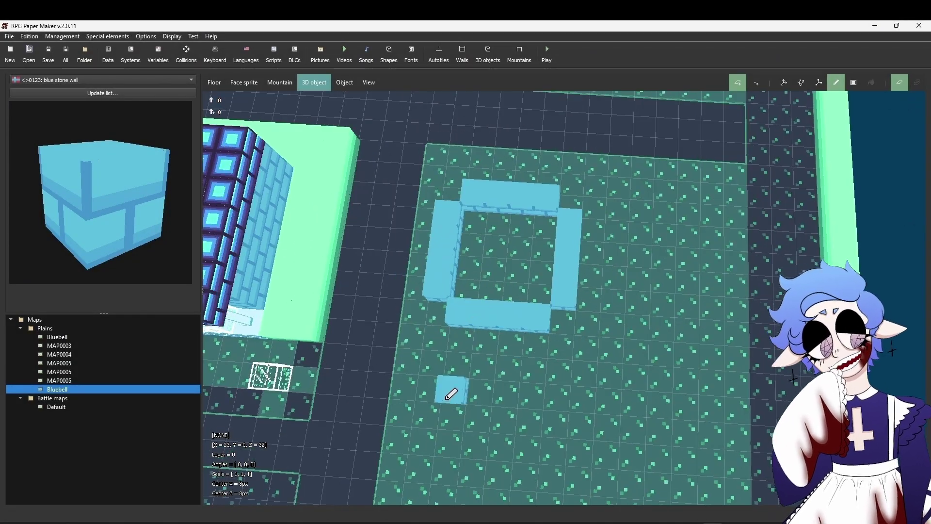
left_click_drag(444, 419, 532, 425)
left_click_drag(558, 396, 564, 320)
left_click_drag(425, 390, 435, 315)
right_click_drag(466, 313, 538, 319)
right_click(528, 423)
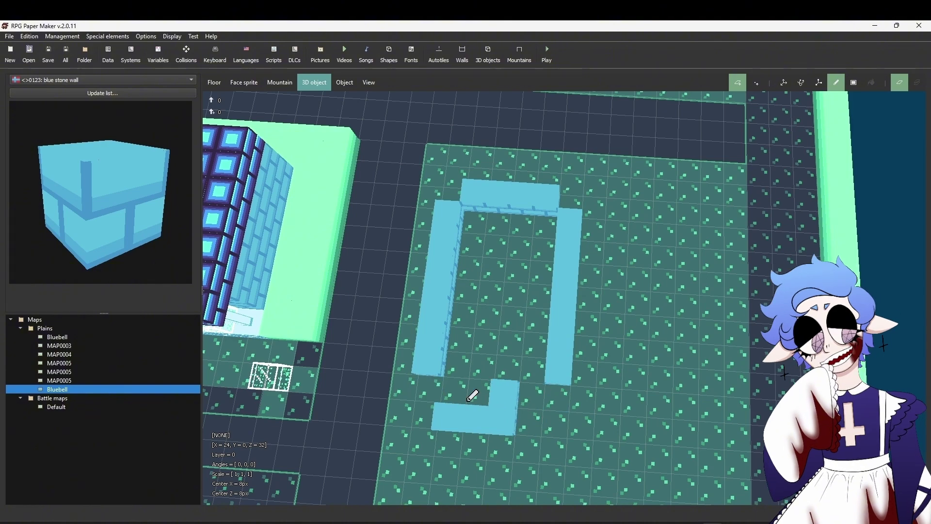
Extend the blue stone wall outline with a rectangular side wing that opens into the main room
left_click(638, 253)
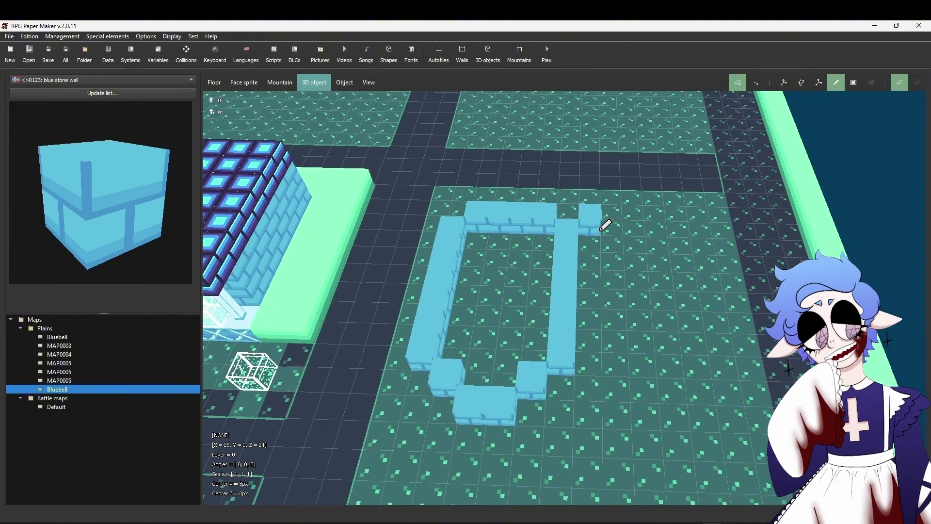
left_click_drag(606, 224, 670, 226)
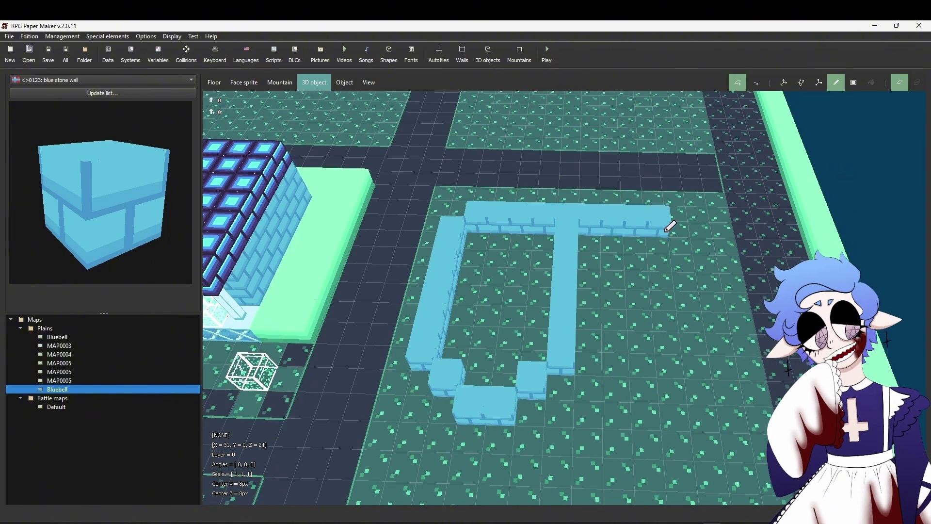
mouse_move(704, 259)
left_mouse_down()
mouse_move(603, 291)
mouse_move(563, 349)
left_mouse_up()
Stack further blue stone wall blocks along the whole outline to make the walls three blocks high
scroll(639, 268, "up", 1, "ctrl")
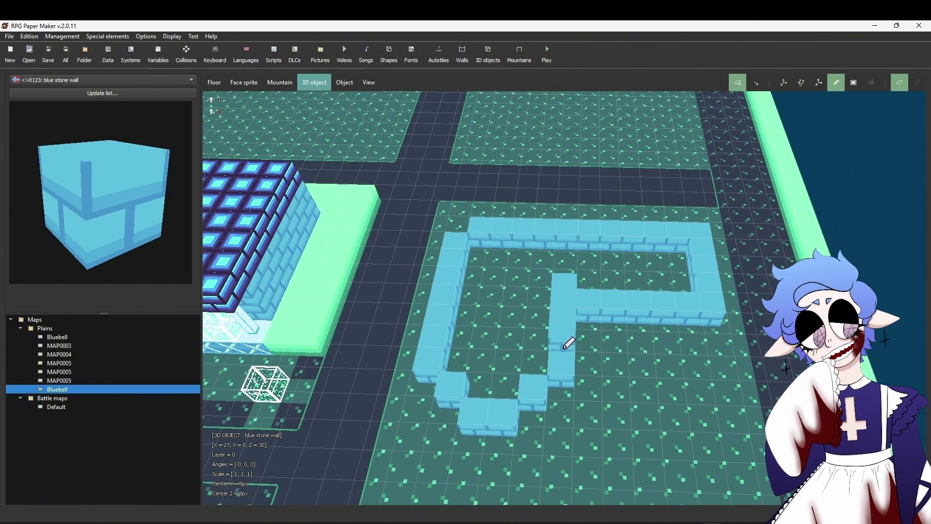
mouse_move(457, 238)
left_mouse_down()
mouse_move(663, 228)
mouse_move(598, 291)
left_mouse_up()
scroll(570, 306, "up", 1, "ctrl")
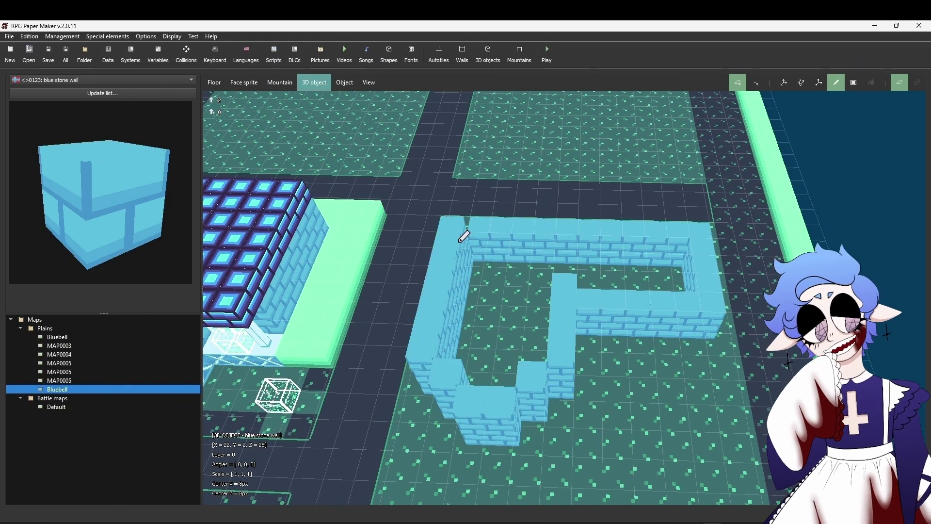
left_click_drag(463, 236, 686, 227)
left_click_drag(698, 293, 590, 290)
scroll(656, 272, "down", 2, "ctrl")
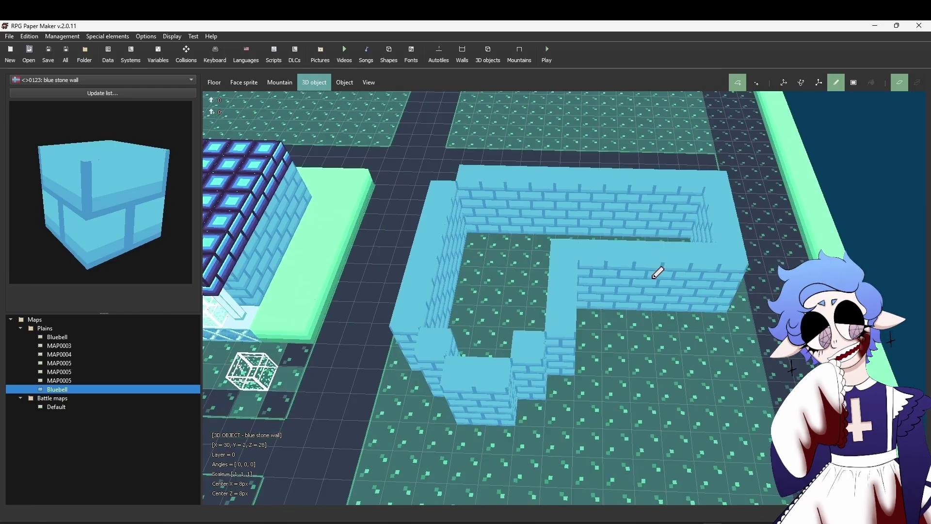
Place the two mirrored door blue objects side by side as a double door in the side wing's front wall
middle_click_drag(656, 272, 654, 232)
left_click(37, 82)
left_click(91, 217)
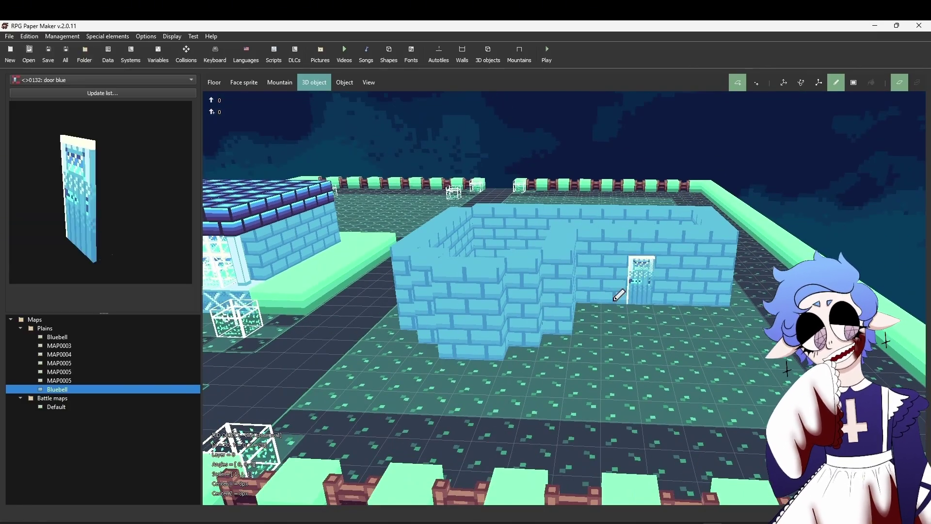
left_click(71, 82)
left_click(77, 229)
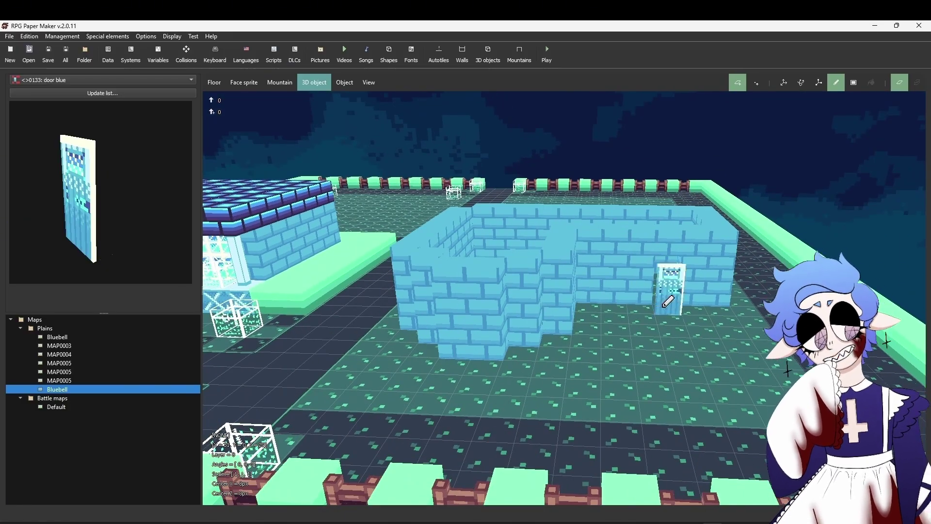
right_click(640, 272)
left_click(105, 83)
left_click(97, 218)
left_click(645, 291)
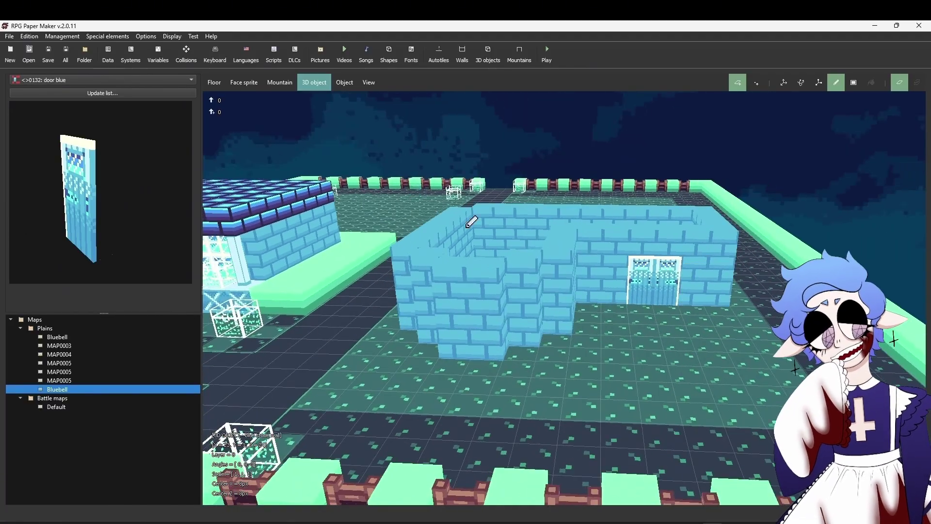
Place window blue objects in the wing's front wall on both sides of the double door
left_click(111, 80)
left_click(93, 138)
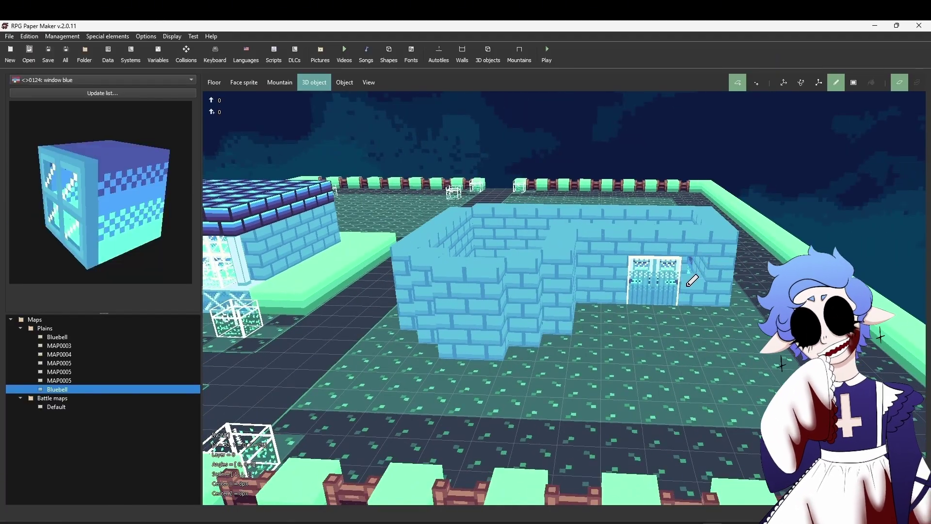
key("Page_Up")
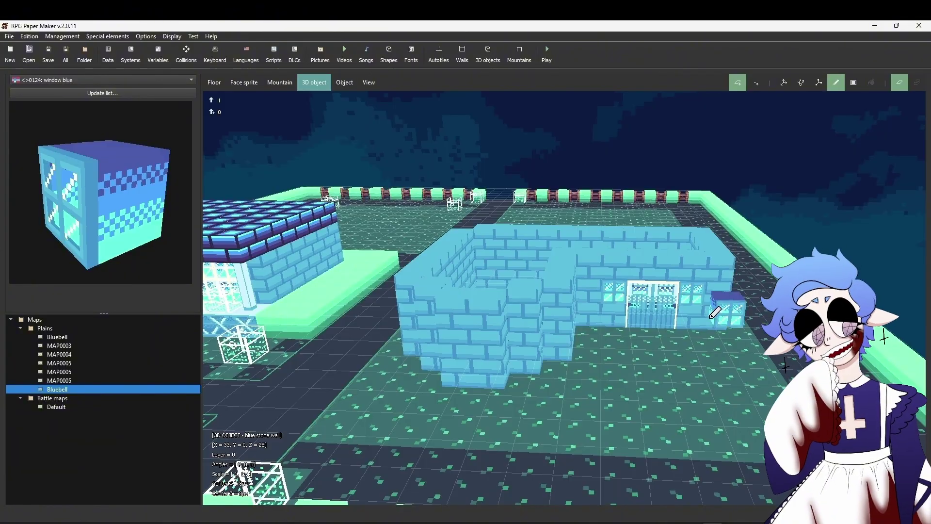
middle_click_drag(709, 318, 417, 373)
key("Page_Down")
Rebuild the front bay with blue stone wall blocks and set two adjacent window blue objects in its middle row
left_click(110, 80)
left_click(107, 172)
left_click(104, 80)
left_click(100, 147)
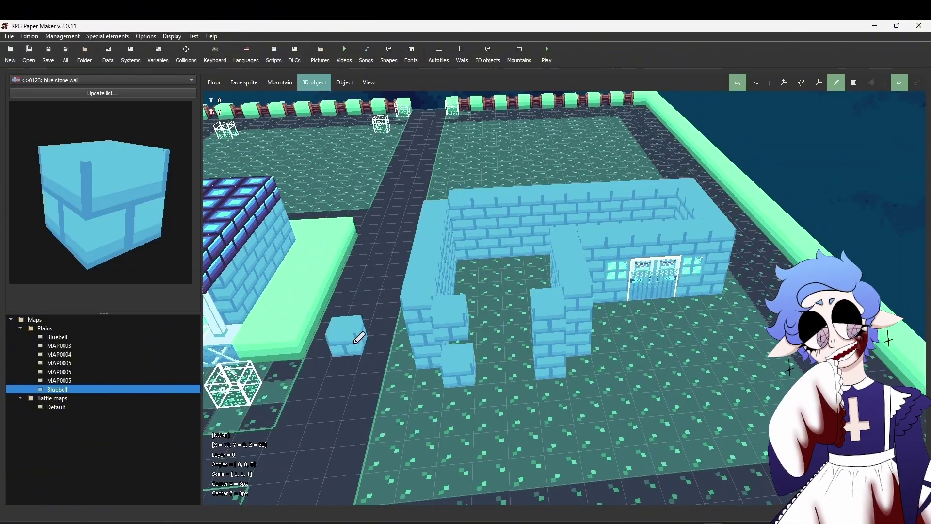
scroll(461, 376, "up", 1, "ctrl")
left_click(466, 378)
scroll(467, 379, "down", 1, "ctrl")
scroll(528, 379, "up", 2, "ctrl")
mouse_move(490, 375)
left_mouse_down()
mouse_move(529, 371)
mouse_move(522, 372)
left_mouse_up()
scroll(530, 370, "down", 1, "ctrl")
left_click(105, 80)
middle_click_drag(529, 371, 679, 359)
scroll(688, 364, "up", 2, "ctrl")
Cover the main part and side wing with a blue dach roof at height 3, overhanging the front walls
left_click(104, 80)
left_click(101, 171)
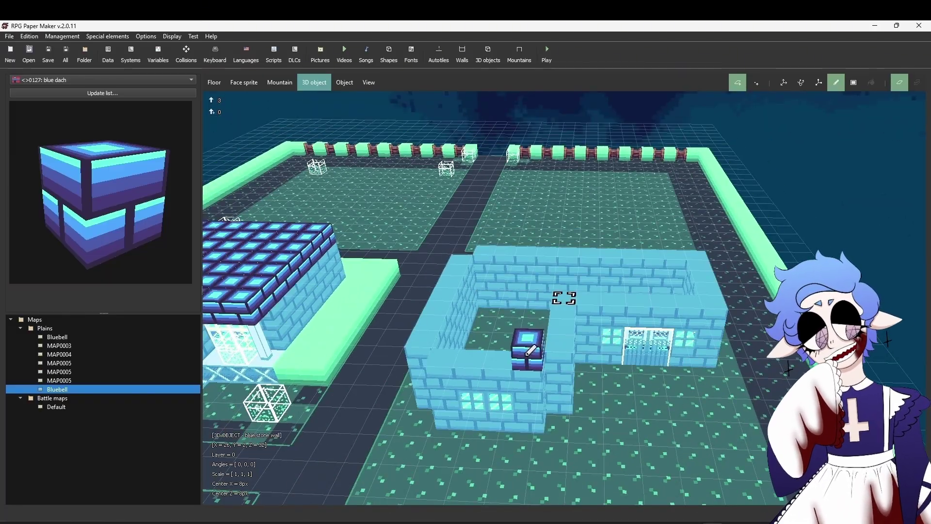
key("a")
left_click_drag(480, 250, 467, 356)
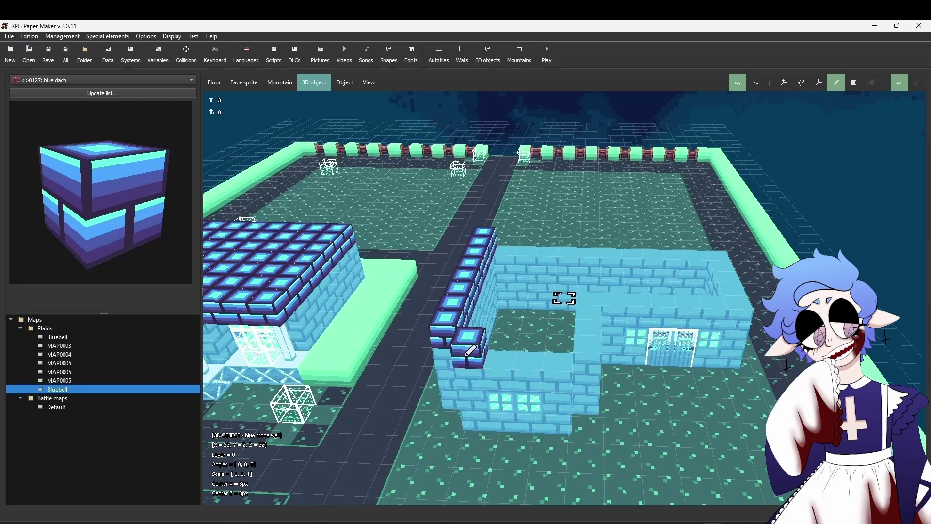
mouse_move(540, 358)
left_mouse_down()
mouse_move(715, 286)
mouse_move(570, 249)
mouse_move(485, 271)
mouse_move(556, 342)
mouse_move(696, 272)
left_mouse_up()
middle_click_drag(668, 293, 607, 310)
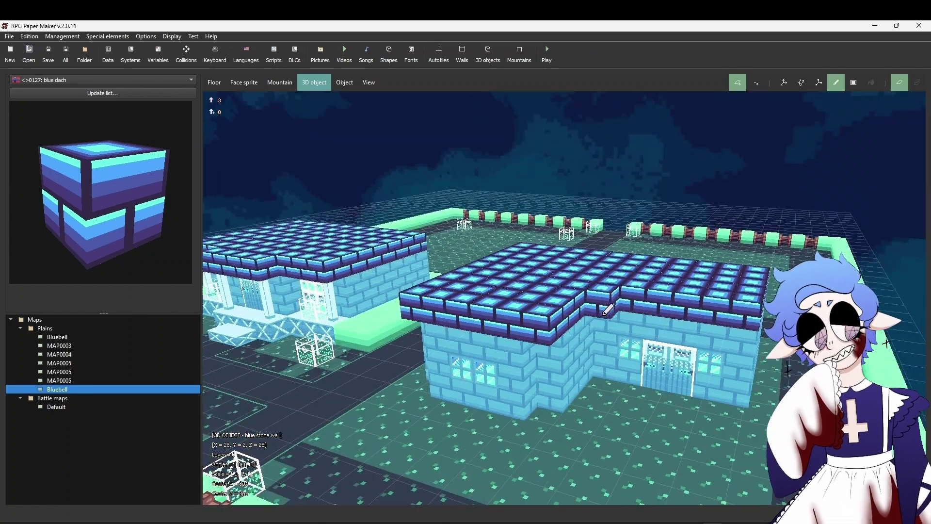
Extend the blue dach roof one block past the walls along the building's outer sides and the wing's end
middle_click_drag(737, 356, 753, 353)
middle_click_drag(613, 381, 776, 351)
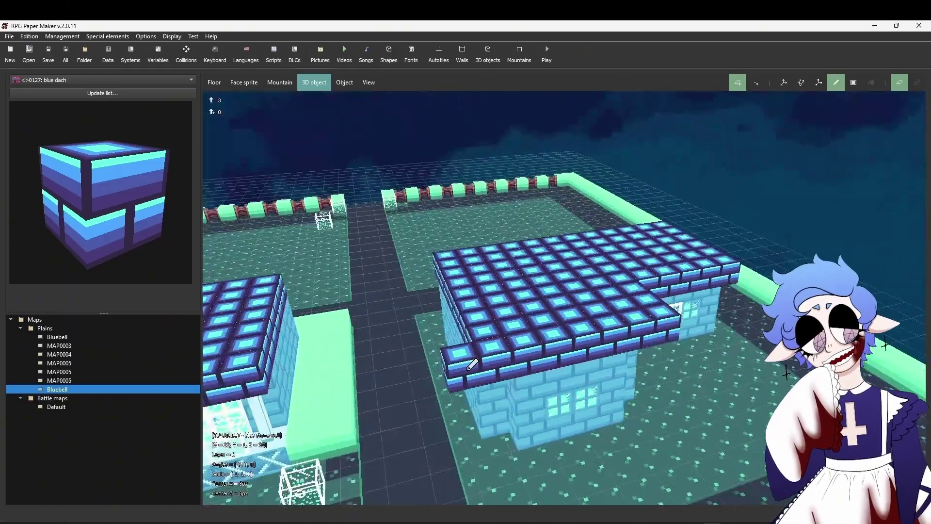
mouse_move(468, 368)
middle_mouse_down()
mouse_move(613, 300)
mouse_move(696, 356)
middle_mouse_up()
left_click_drag(695, 356, 335, 323)
middle_click_drag(410, 322, 536, 388)
left_click_drag(536, 388, 737, 391)
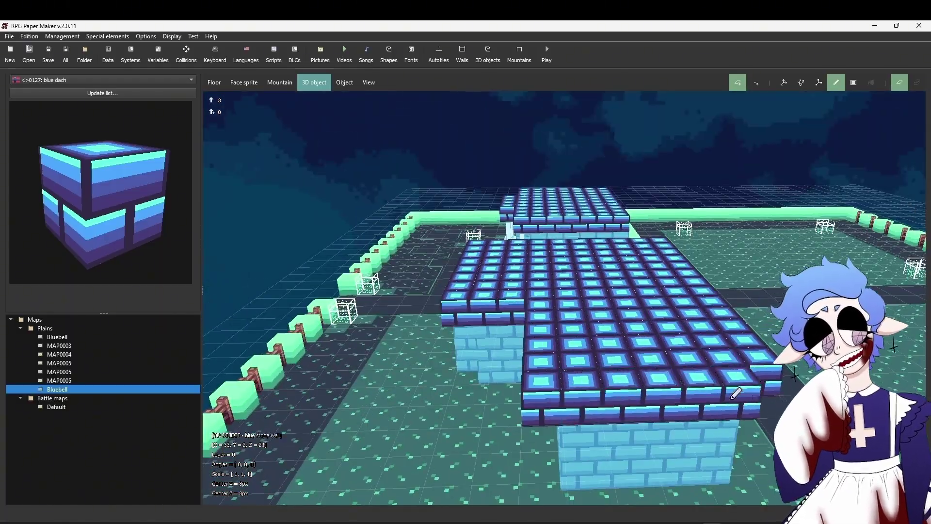
Examine the new house's roof and overhangs from the wing end and the front
middle_click_drag(738, 391, 701, 392)
middle_click_drag(776, 339, 723, 300)
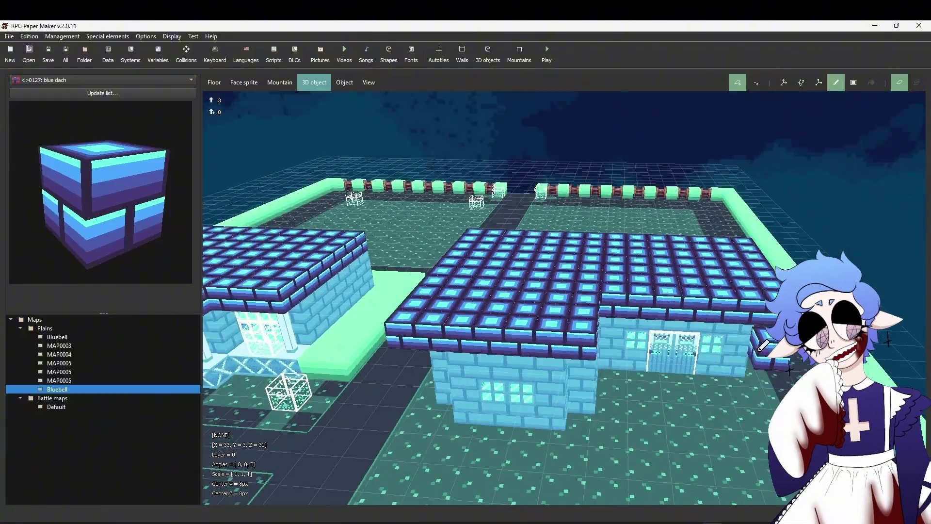
key("d")
key("s")
right_click(439, 252)
key("s")
key("w")
scroll(639, 282, "down", 1)
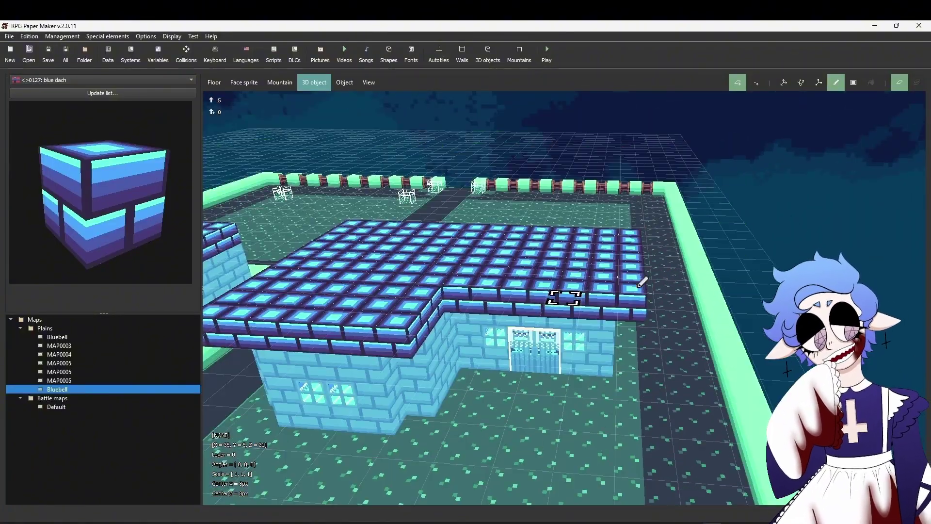
Remove outer corner blocks from the overhang of the house's blue dach roof
key("s")
key("w")
middle_click_drag(446, 286, 521, 266)
mouse_move(604, 307)
middle_mouse_down()
mouse_move(504, 300)
mouse_move(621, 284)
mouse_move(593, 308)
middle_mouse_up()
right_click(515, 293)
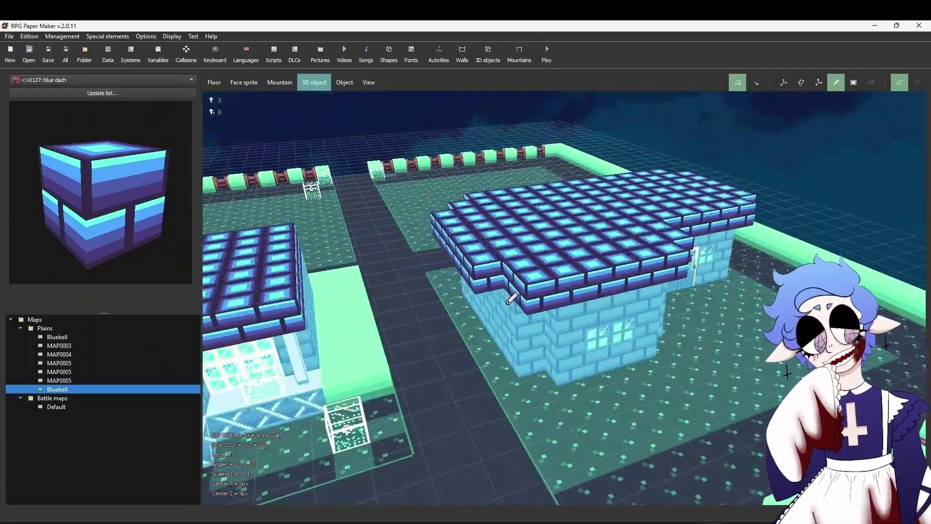
Set the hero's starting position on the grass in front of the new house's double door
middle_click_drag(519, 288, 700, 318)
scroll(735, 303, "down", 3, "ctrl")
left_click(344, 83)
right_click(636, 304)
left_click(667, 368)
Launch a test play, saving all unsaved maps, and start a new game
left_click(198, 37)
left_click(208, 47)
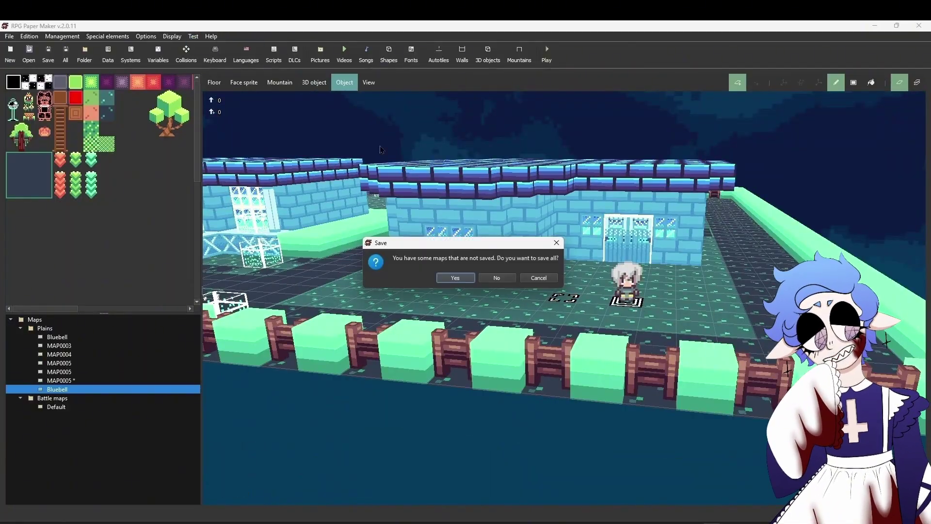
left_click(456, 277)
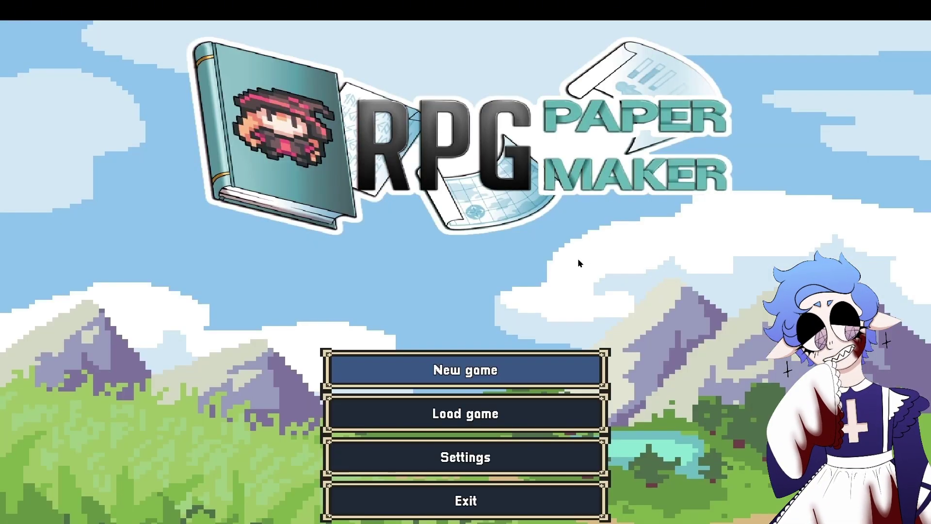
key("Return")
Walk the hero around the new house to inspect its walls, door, windows and roof, and quit the test game
key("a")
key("Right")
key("d")
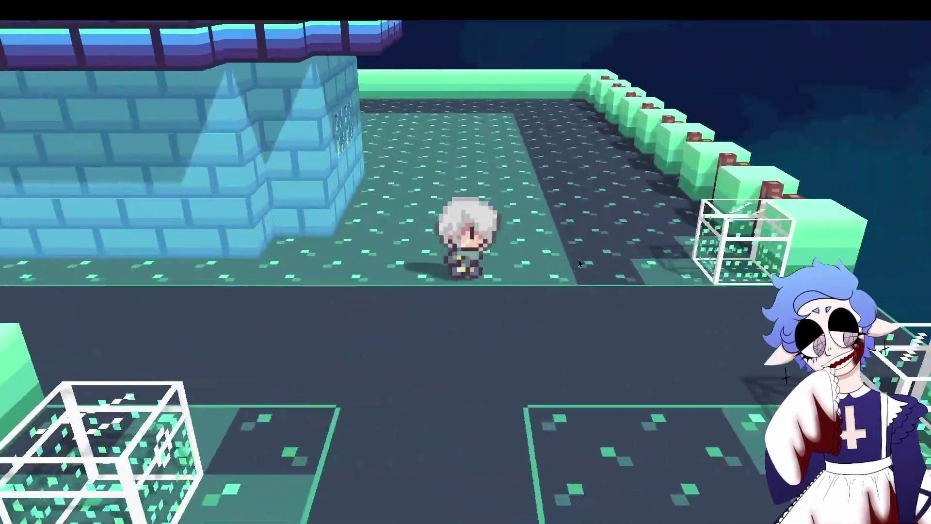
key("w")
key("Left")
key("d")
key("s")
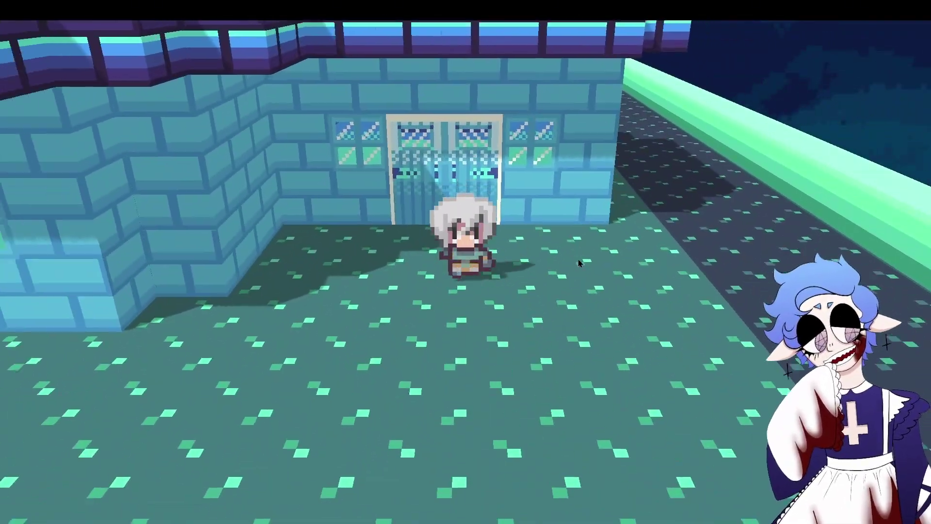
key("Left")
key("a")
key("Right")
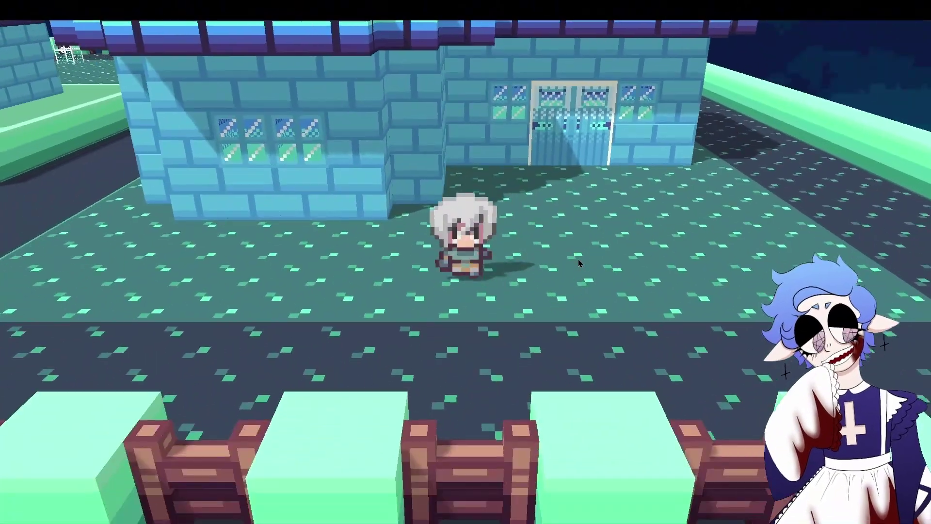
key("Escape")
left_click(180, 340)
left_click(437, 500)
Switch the Bluebell map to an isometric camera in its map properties and launch another test play
right_click(137, 389)
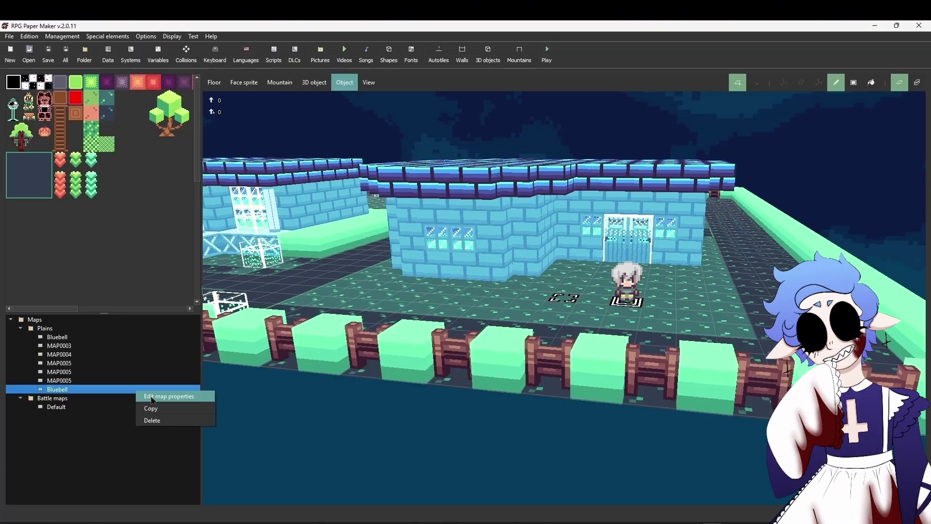
left_click(148, 395)
left_click(714, 401)
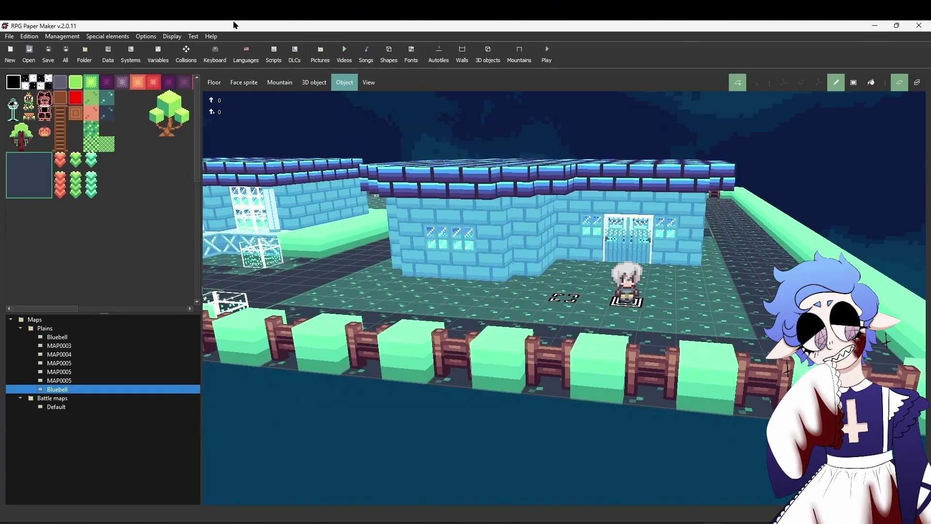
left_click(193, 37)
left_click(206, 47)
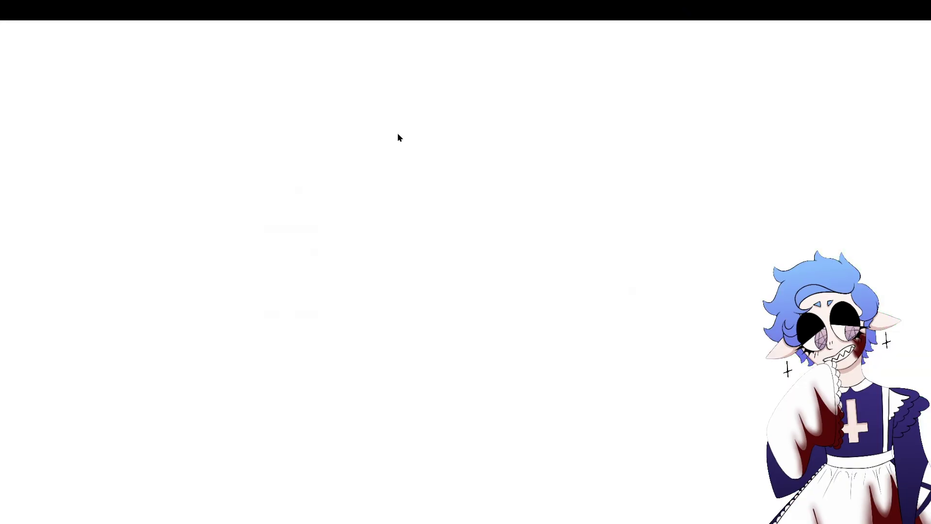
Walk the hero past both houses to inspect them in the isometric view, and quit the test game
key("a")
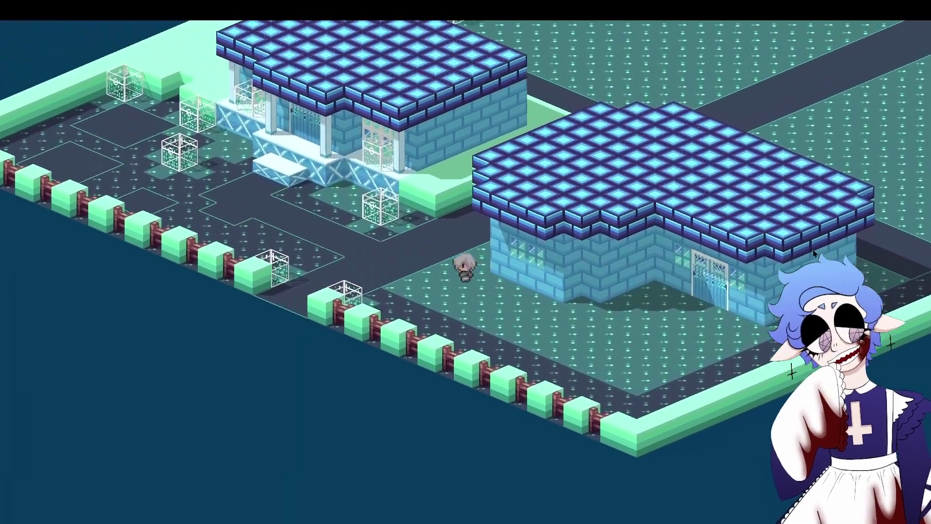
key("Left")
key("a")
key("Left")
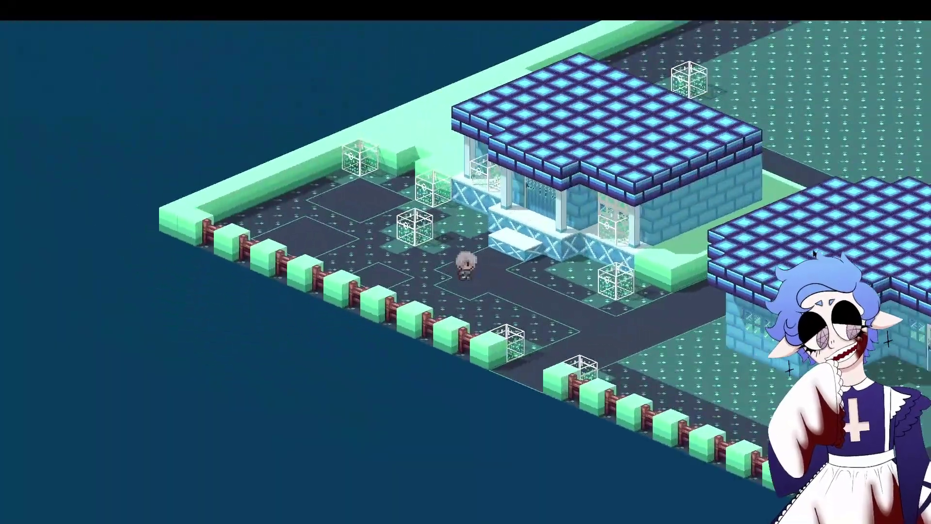
key("d")
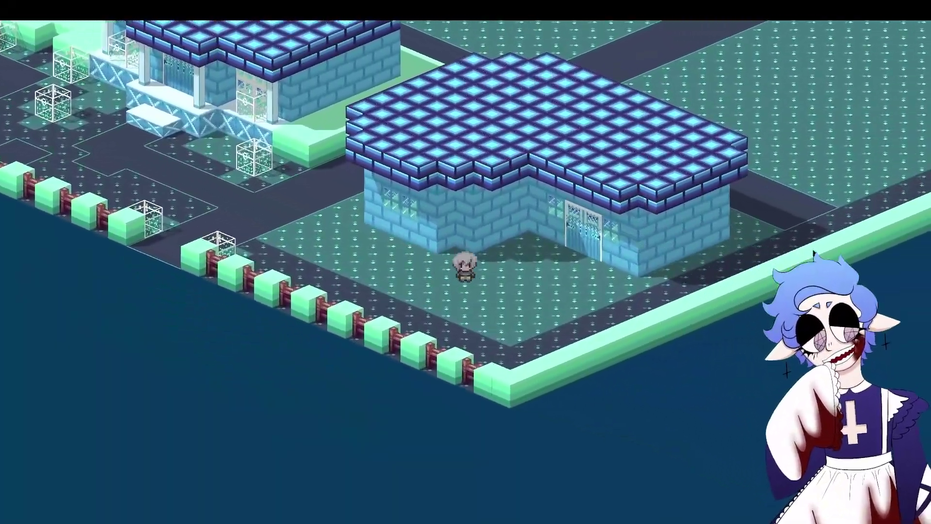
key("Left")
key("Left")
key("Escape")
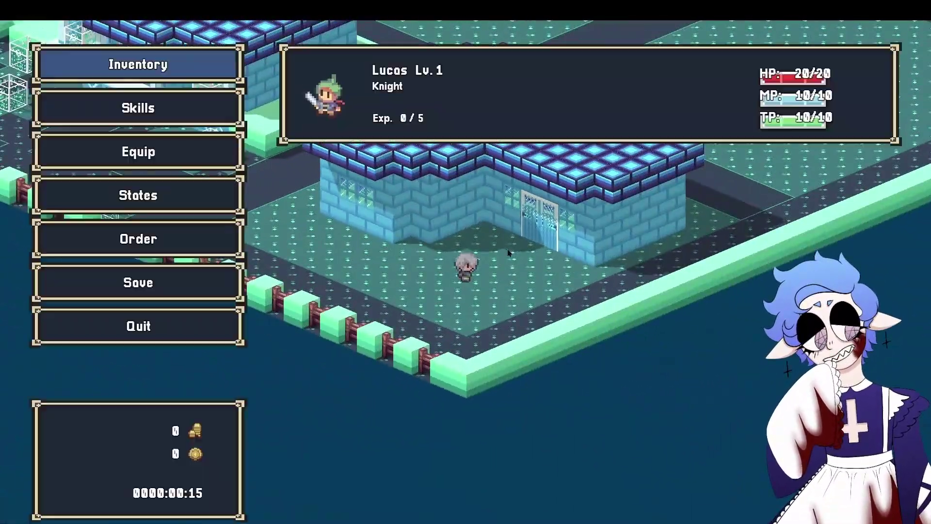
left_click(208, 324)
Place a yellow tree 3D object on the island map's grass between the black house and the blue house
left_click(426, 338)
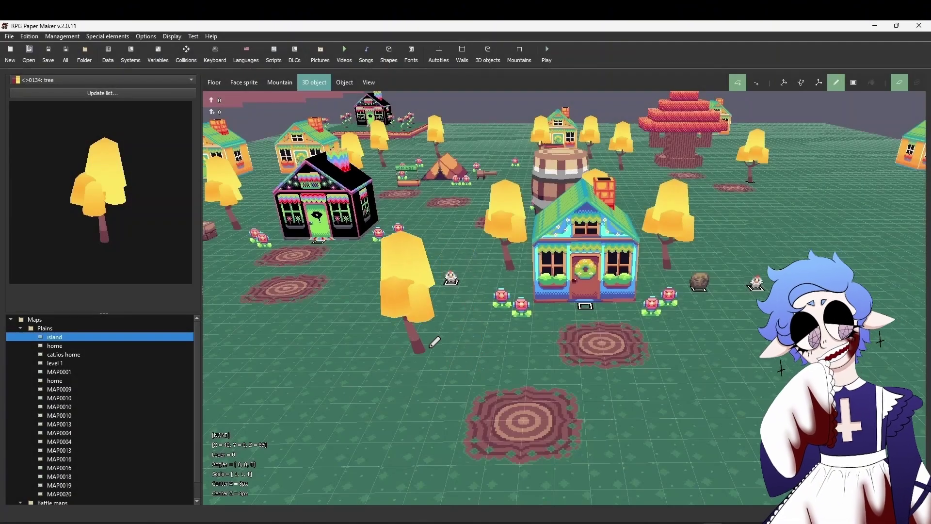
left_click(431, 345)
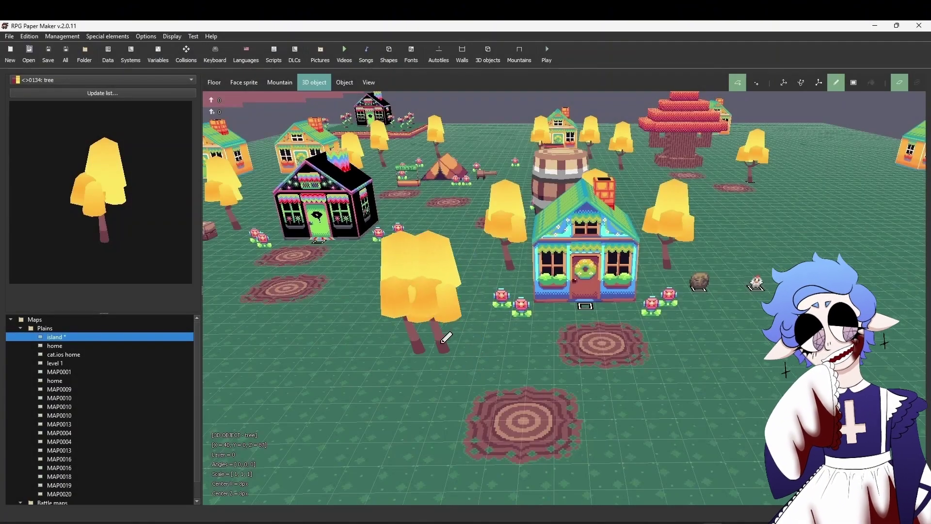
Open the 3D objects list and review the custom entries, including Barrel closed bigboi and both tree objects
left_click(306, 85)
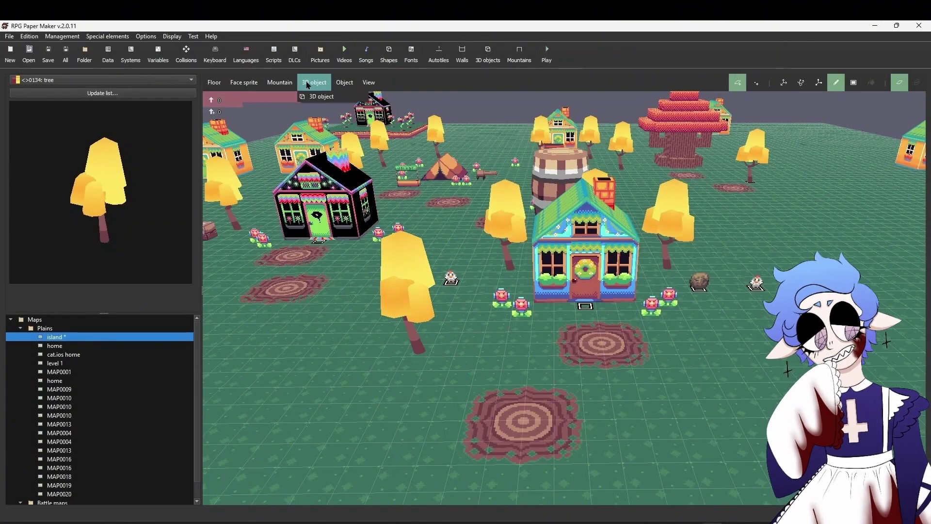
left_click(320, 97)
left_click(162, 93)
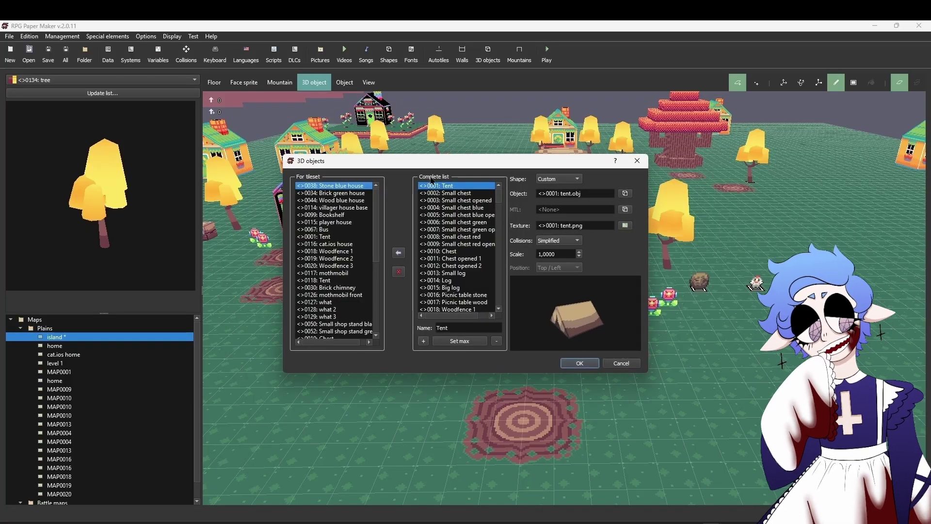
left_click_drag(497, 205, 499, 310)
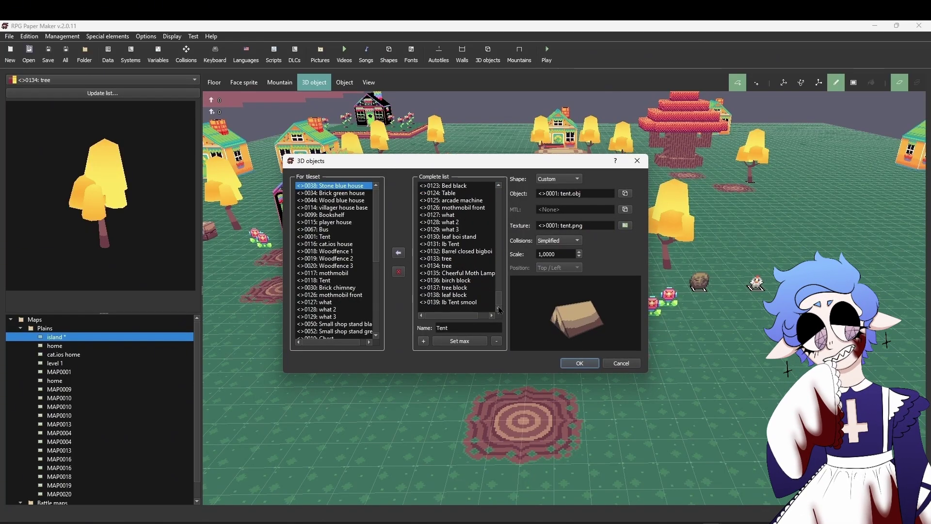
left_click(471, 238)
left_click(472, 246)
left_click(474, 260)
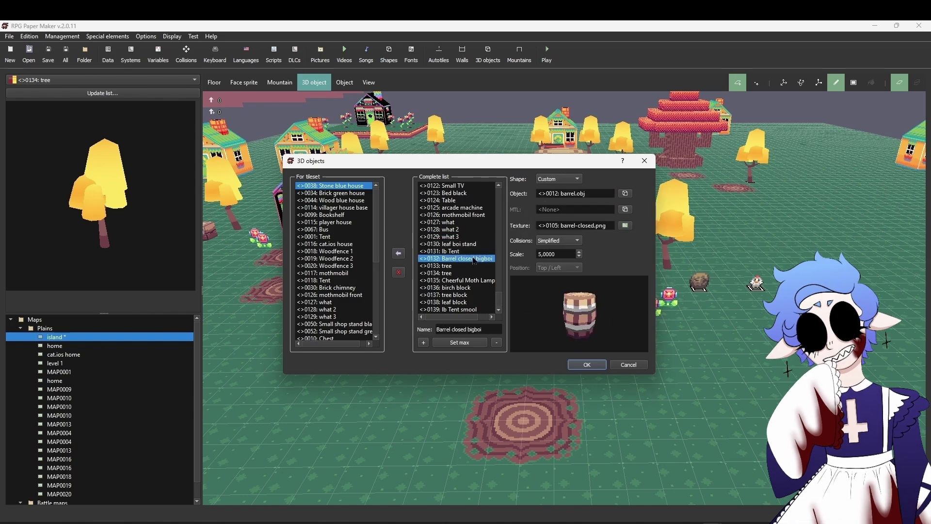
left_click(463, 266)
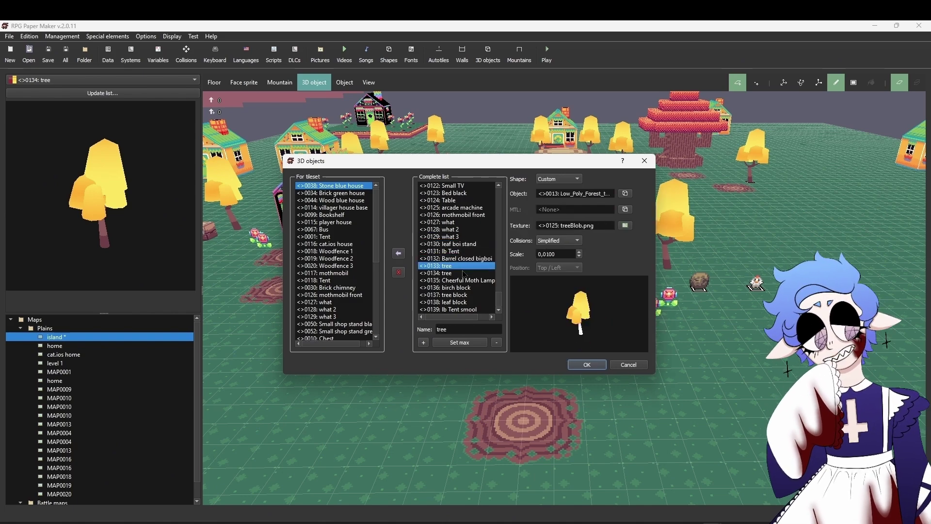
left_click(463, 273)
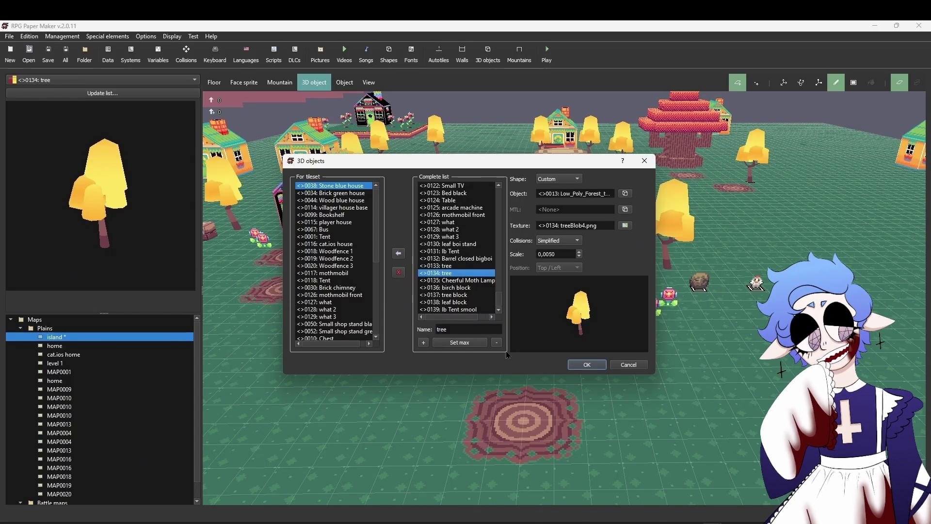
Examine the shape assigned to tree 0134 and the project and default OBJ folders, keeping Low_Poly_Forest_treeBlob03.obj
left_click(625, 194)
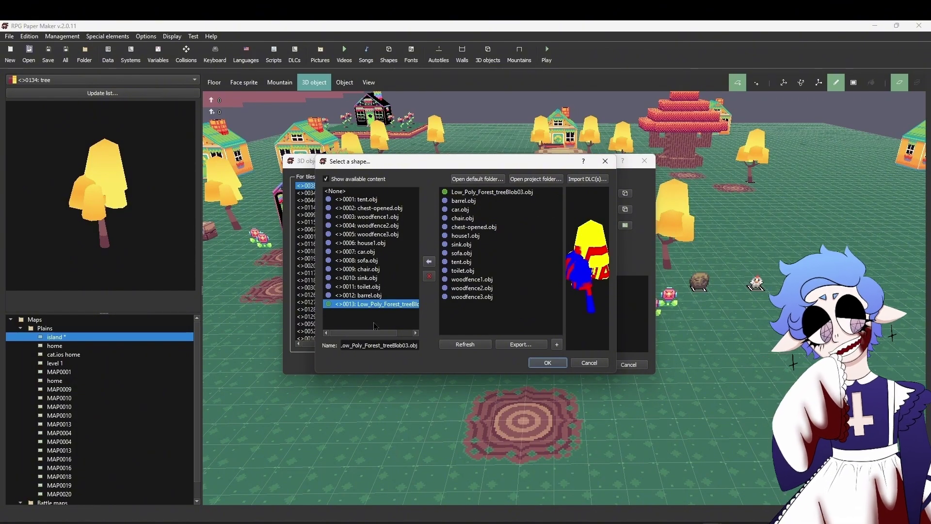
left_click_drag(355, 334, 330, 339)
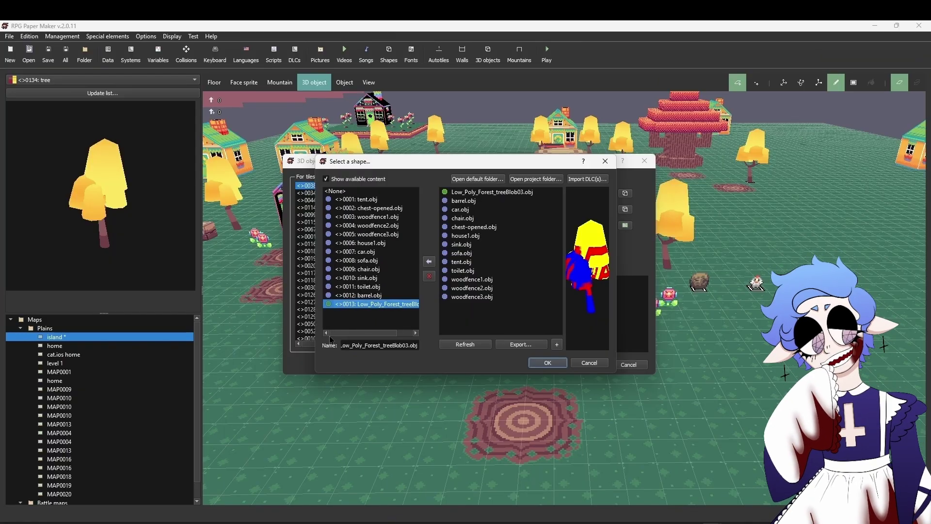
left_click(527, 182)
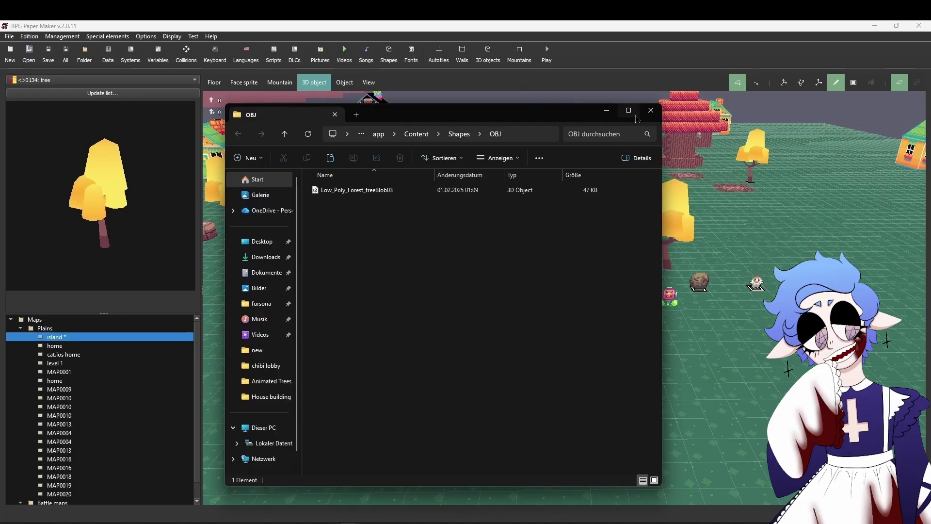
left_click(651, 112)
left_click(536, 179)
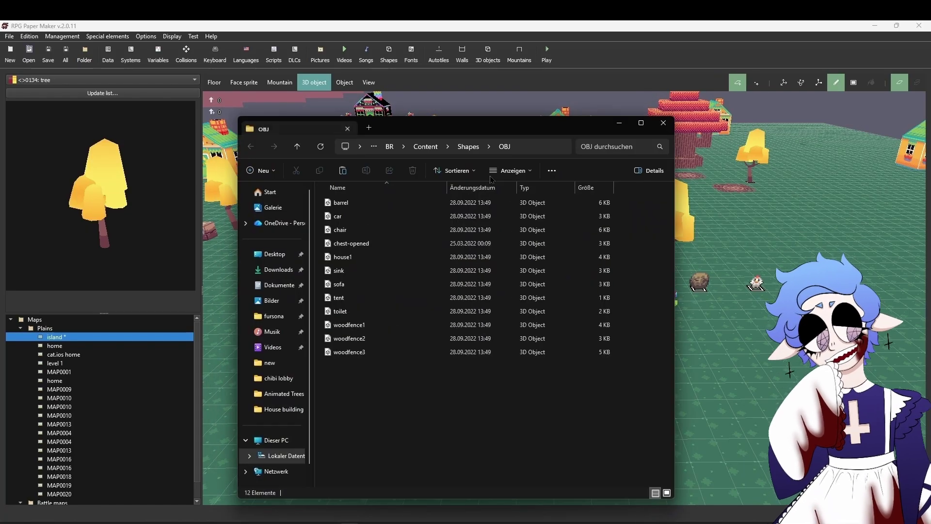
left_click(662, 124)
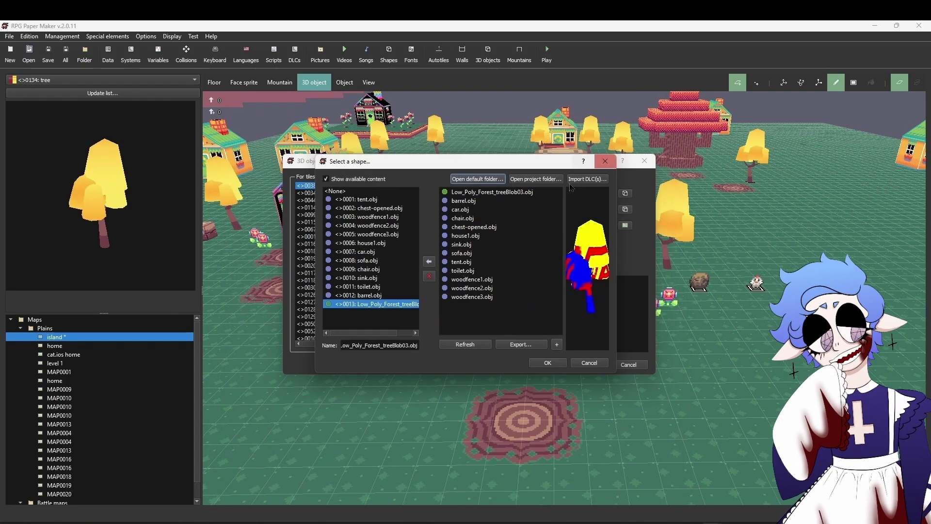
left_click(548, 363)
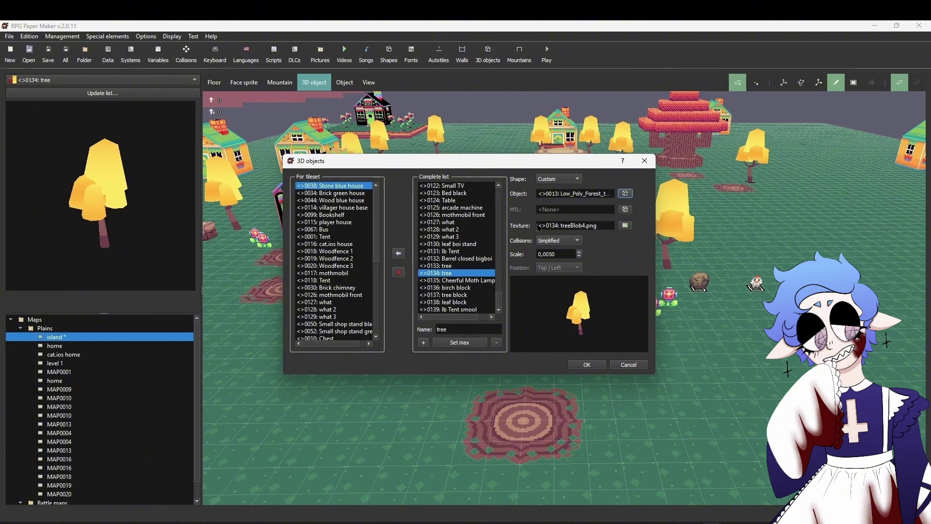
Examine the tree's treeBlob4.png texture and the project's Objects3D texture folder, and close the 3D objects settings
left_click(625, 226)
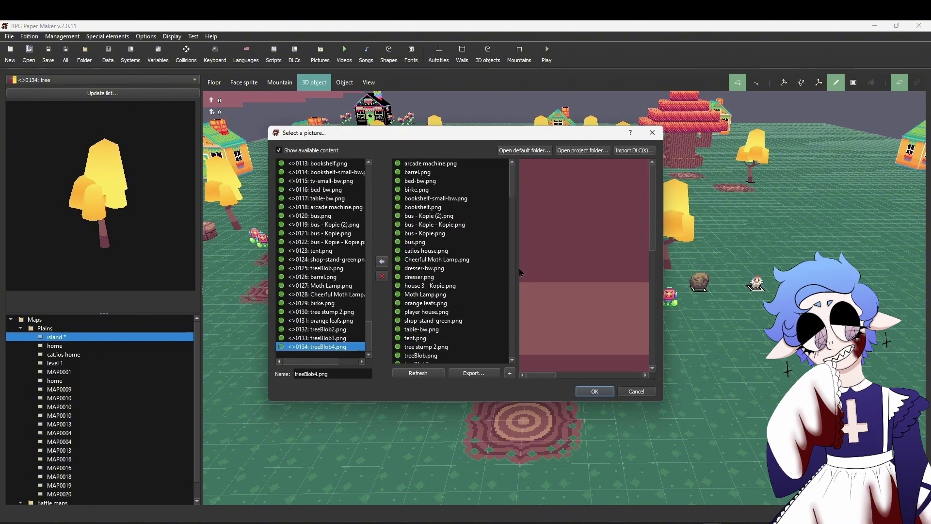
left_click_drag(534, 373, 501, 374)
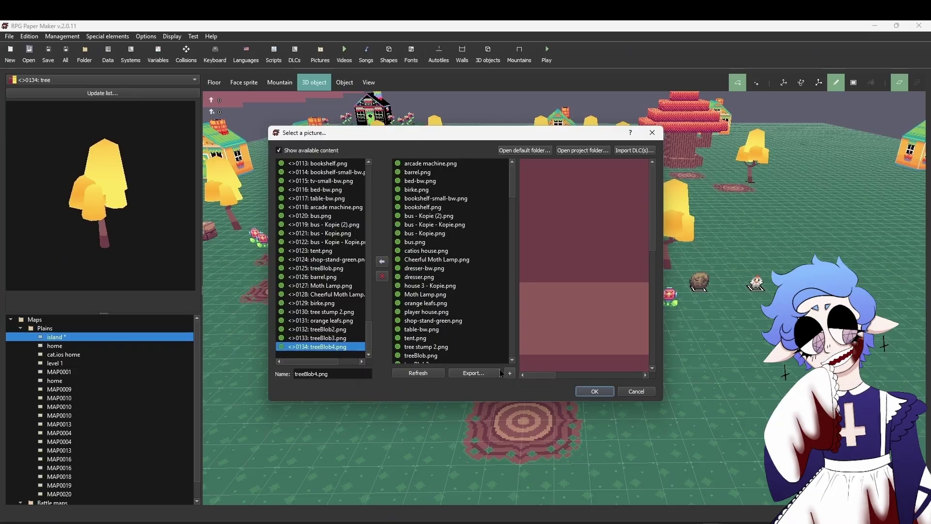
left_click(578, 151)
left_click_drag(684, 232, 683, 278)
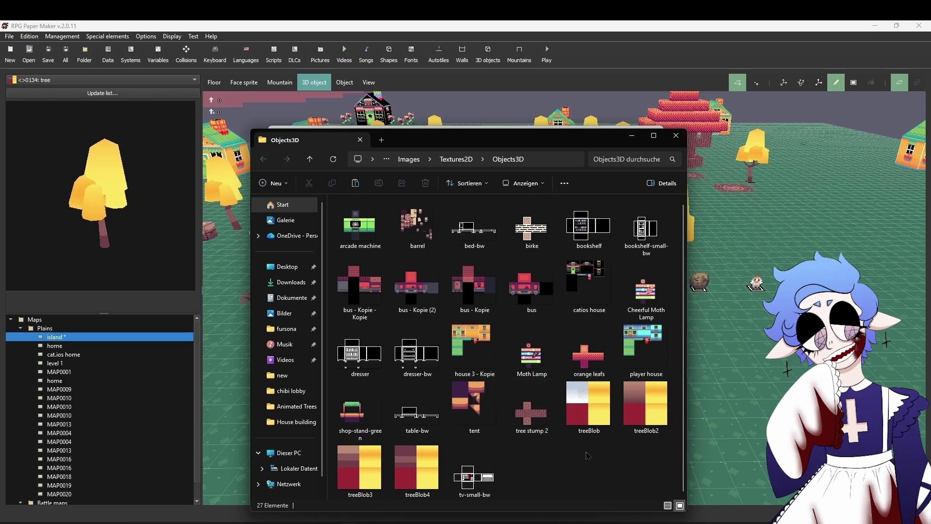
left_click(676, 136)
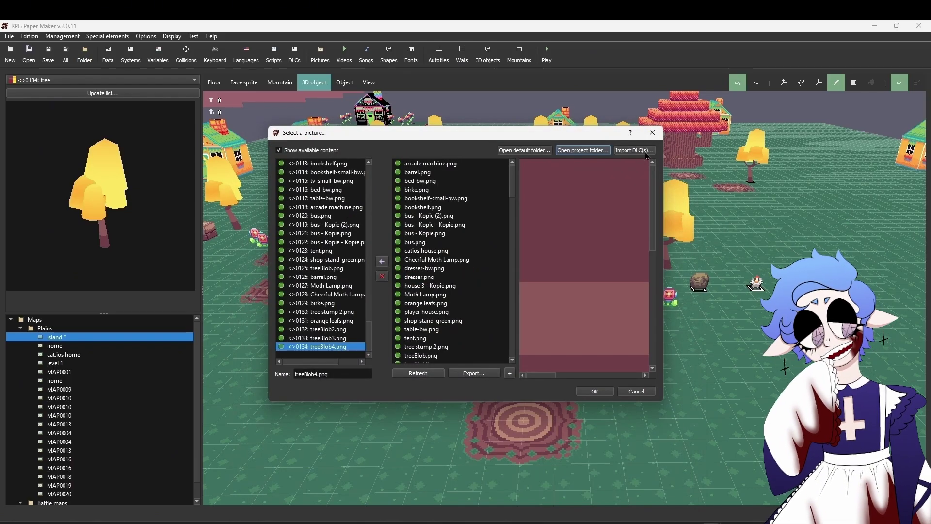
left_click(604, 392)
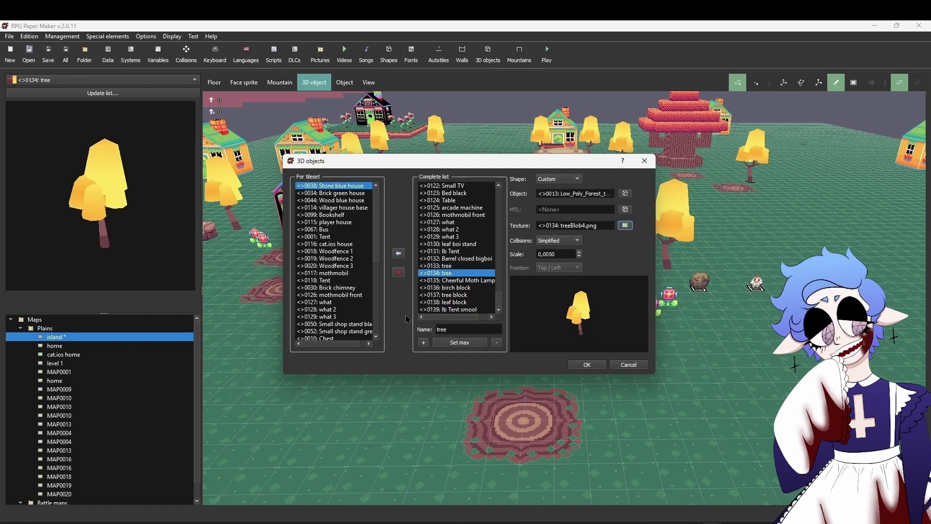
left_click(589, 367)
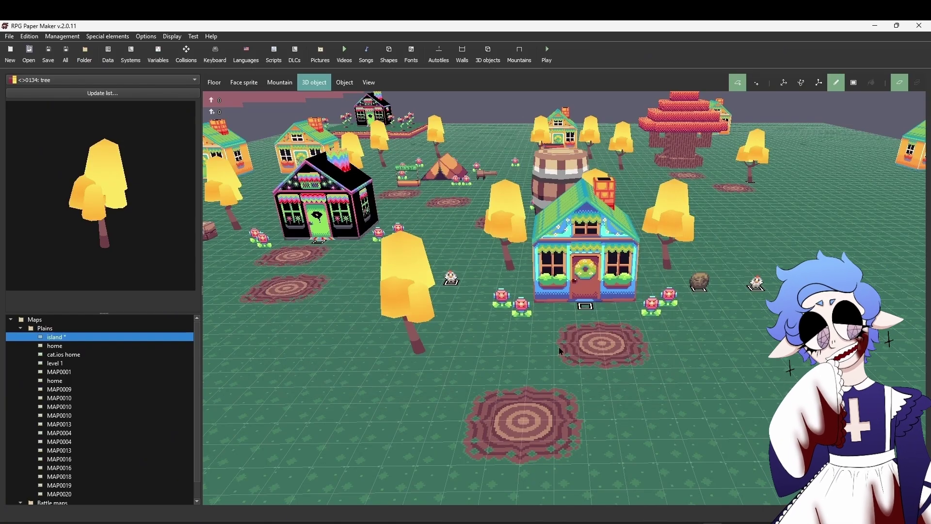